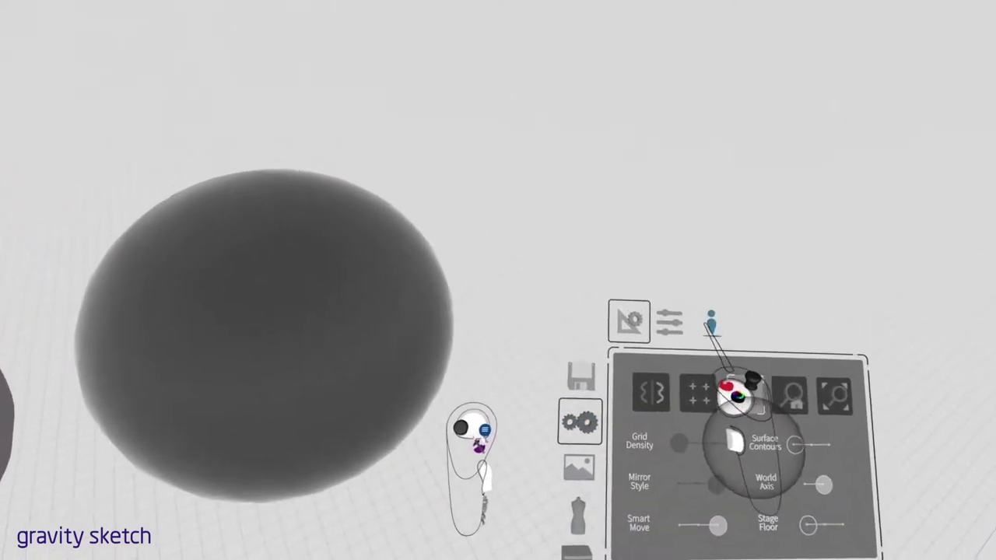
Show the environment lighting and background options in Gravity Sketch's settings.
left_click(718, 313)
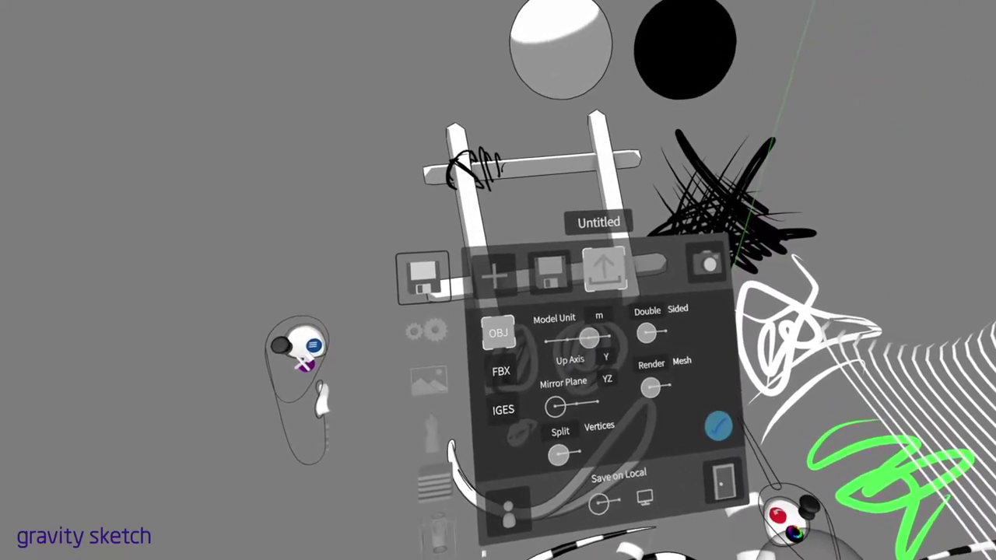
Enter 'materiali' as the export name, confirm it, and bring up the screenshot preview.
left_click(617, 221)
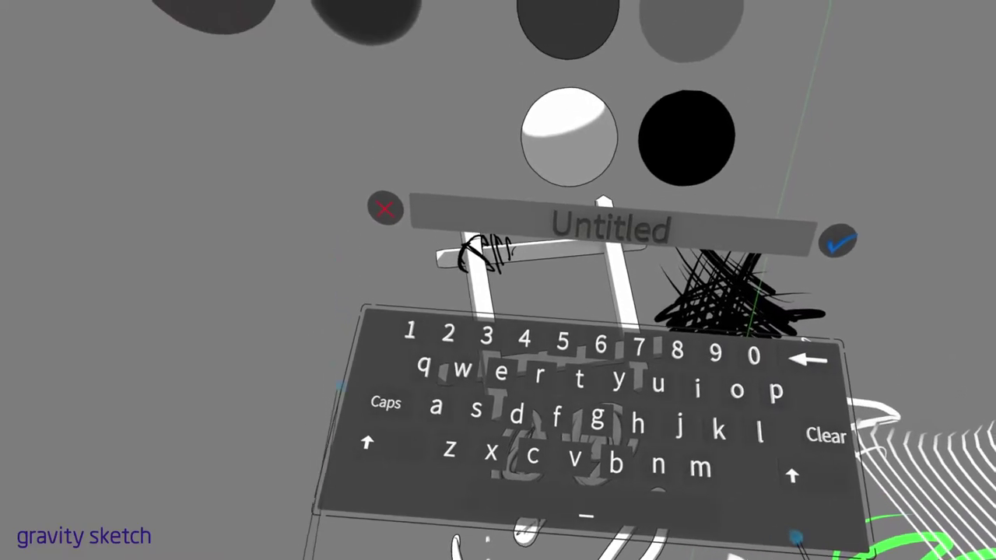
left_click(345, 471)
left_click(432, 449)
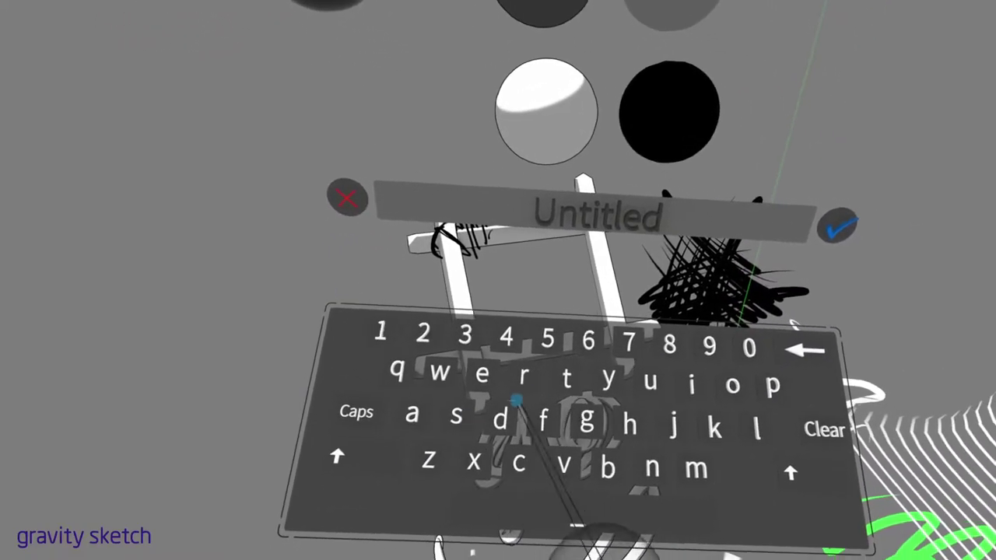
type("mat")
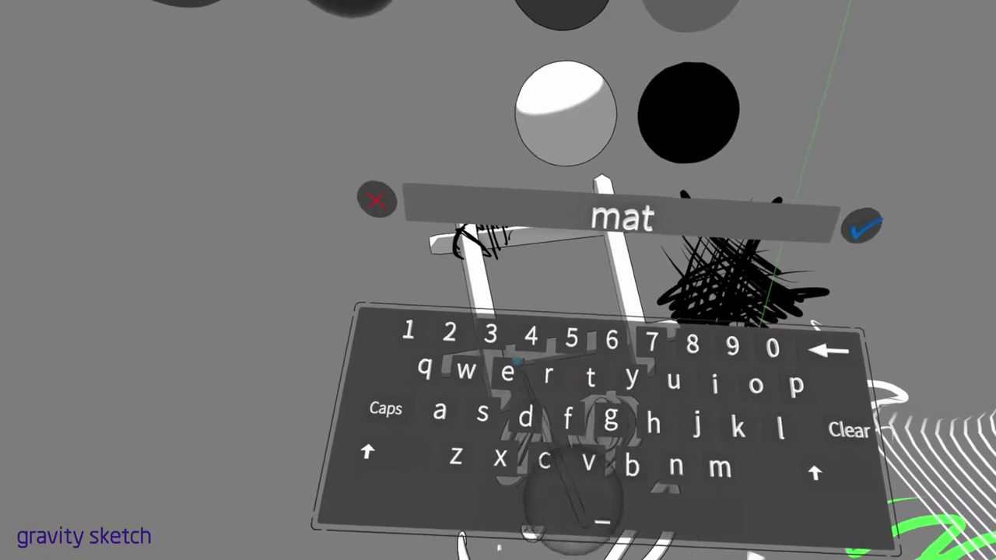
type("eria")
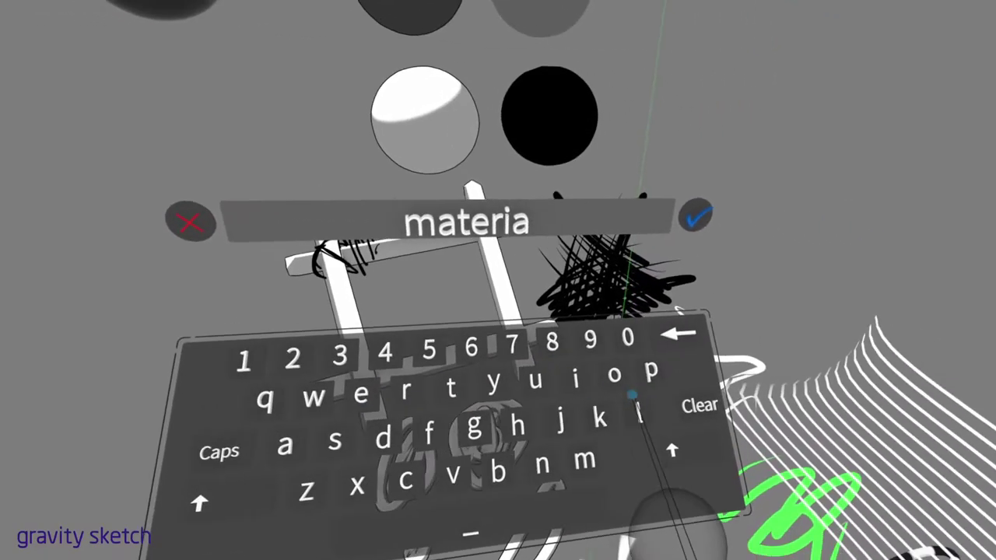
type("li")
left_click(695, 292)
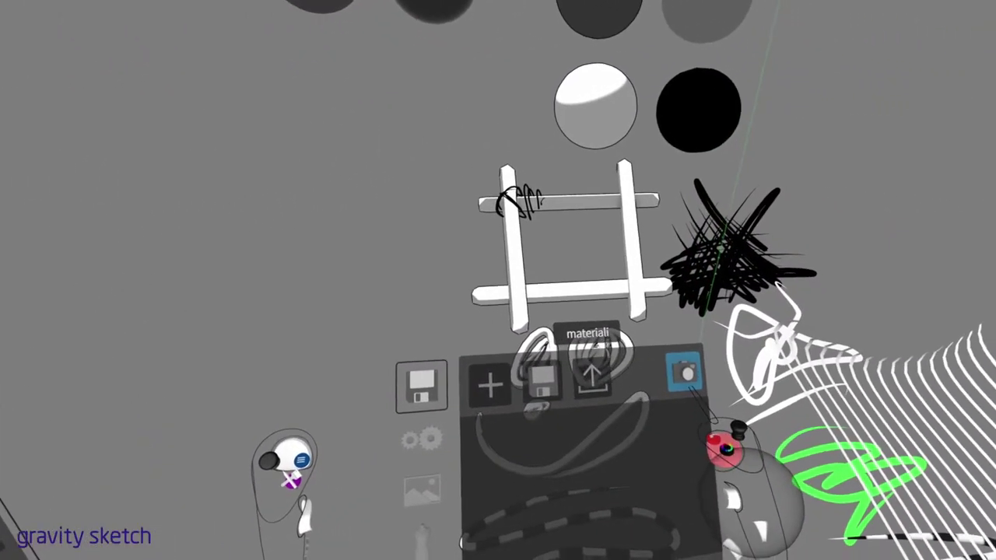
left_click(359, 509)
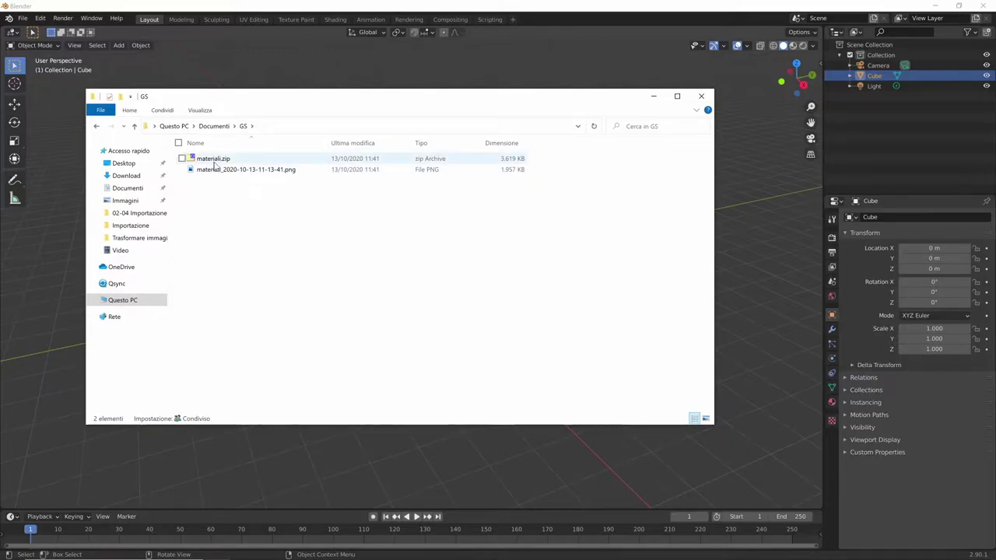
Open the materiali PNG screenshot in Photos, rotate it to portrait, and close the viewer.
left_click(214, 162)
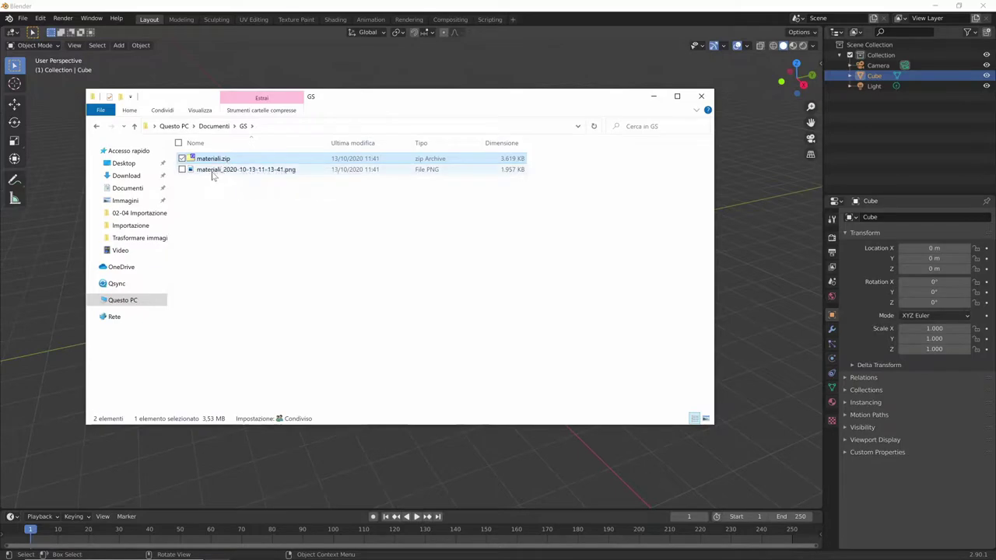
double_click(211, 169)
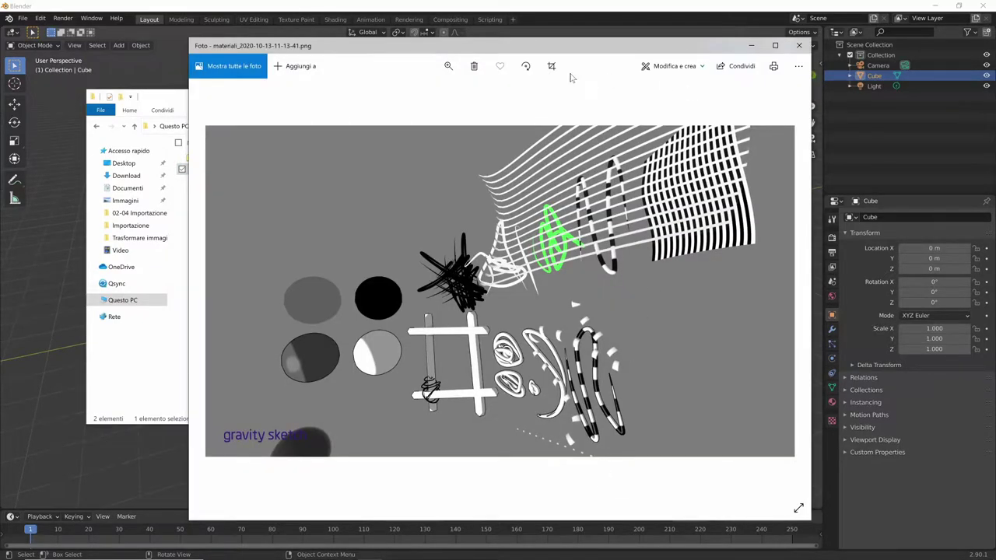
left_click(527, 68)
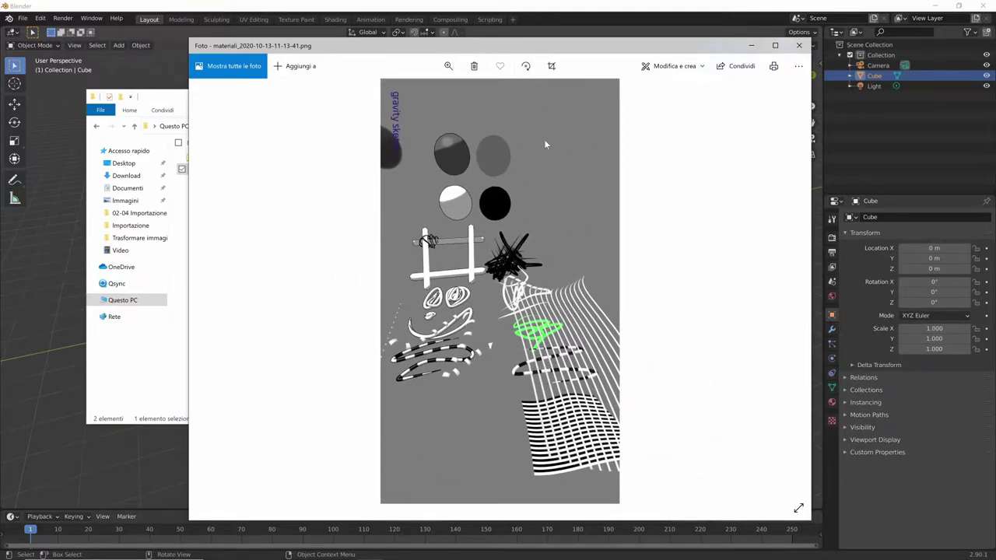
key("alt+F4")
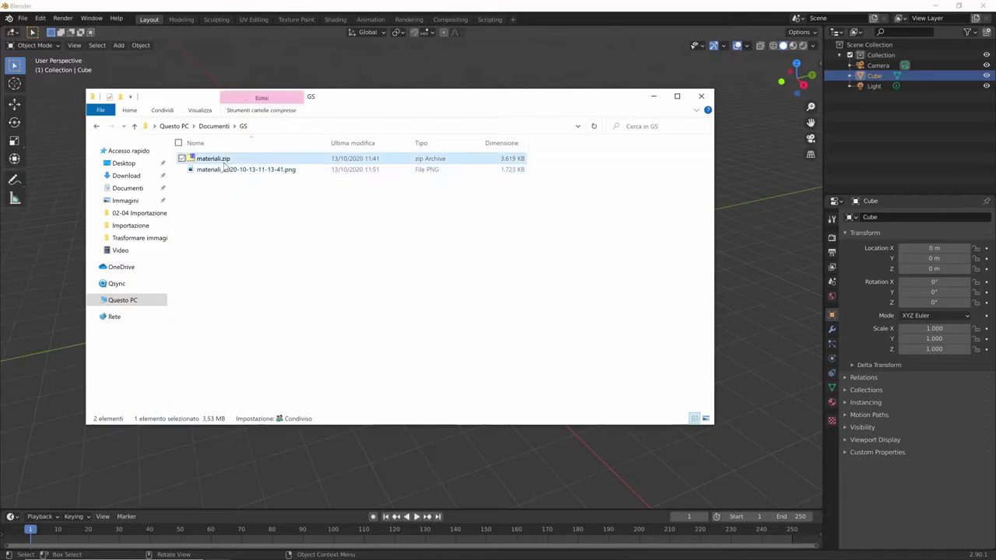
Extract materiali.zip with 7-Zip into a materiali folder and open that folder.
right_click(224, 162)
mouse_move(140, 191)
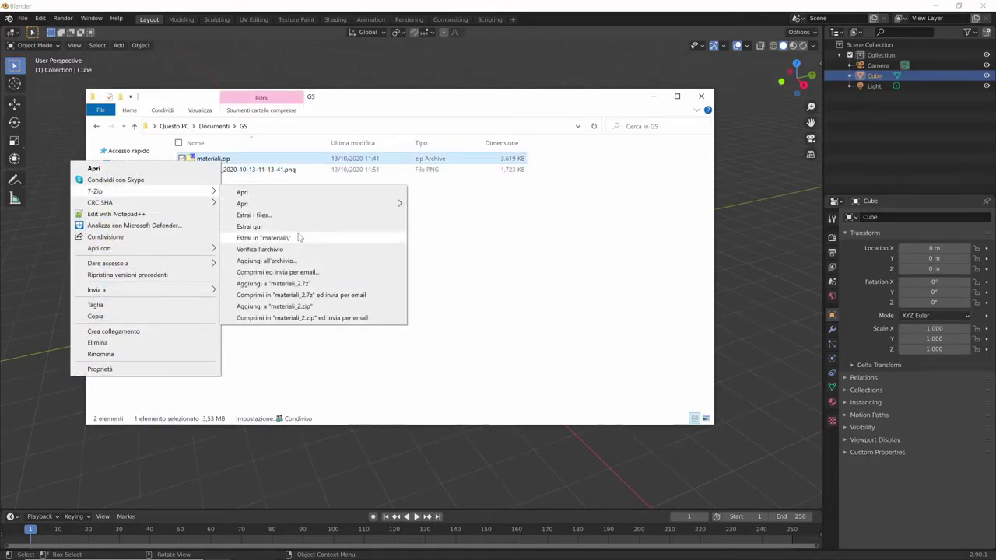
left_click(298, 237)
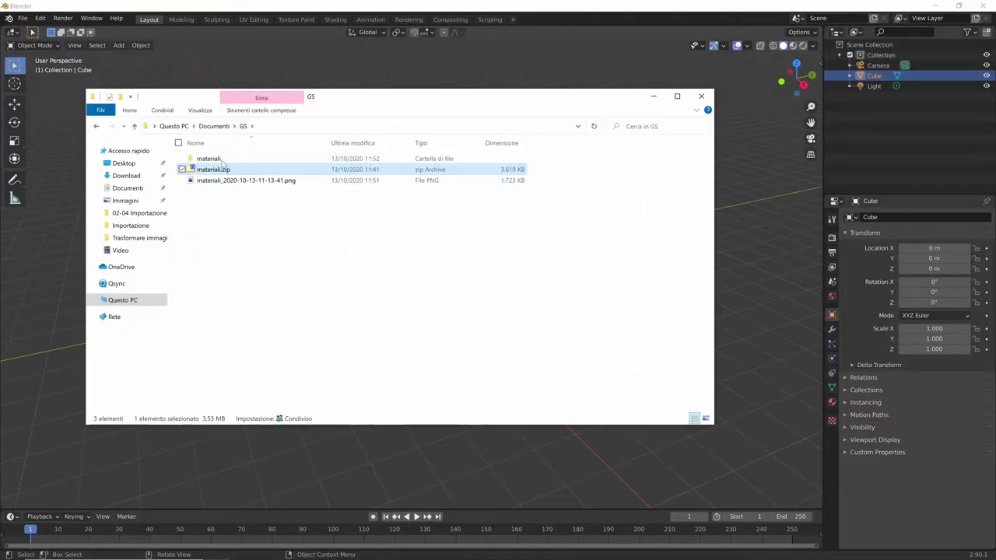
left_click(223, 160)
double_click(223, 160)
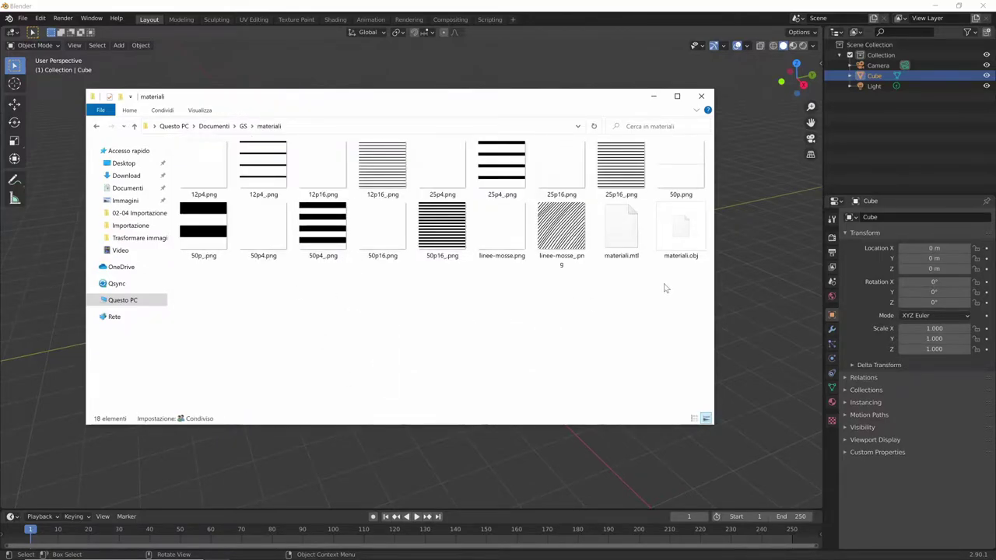
Show the folder in Details view, listing materiali.obj, materiali.mtl and the textures with sizes.
left_click(665, 256)
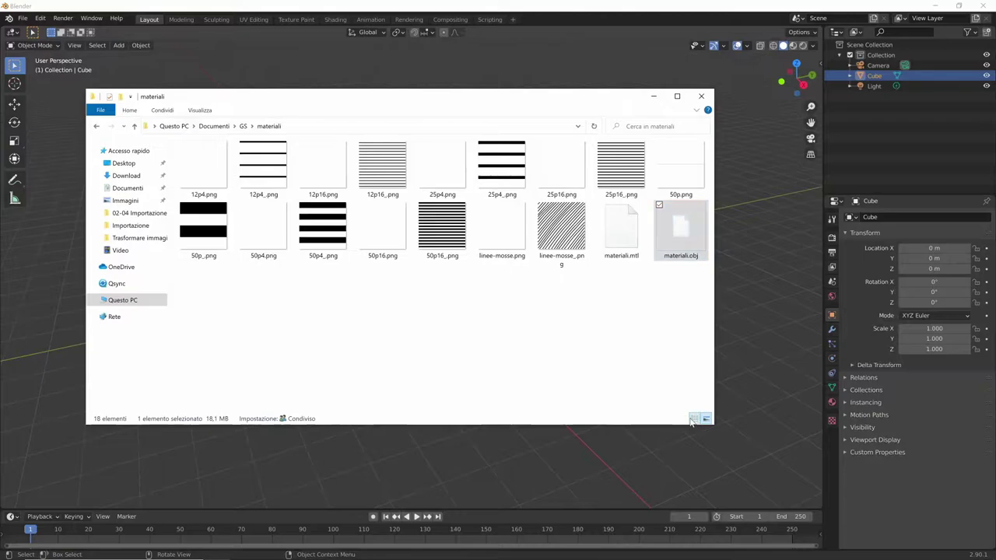
left_click(694, 418)
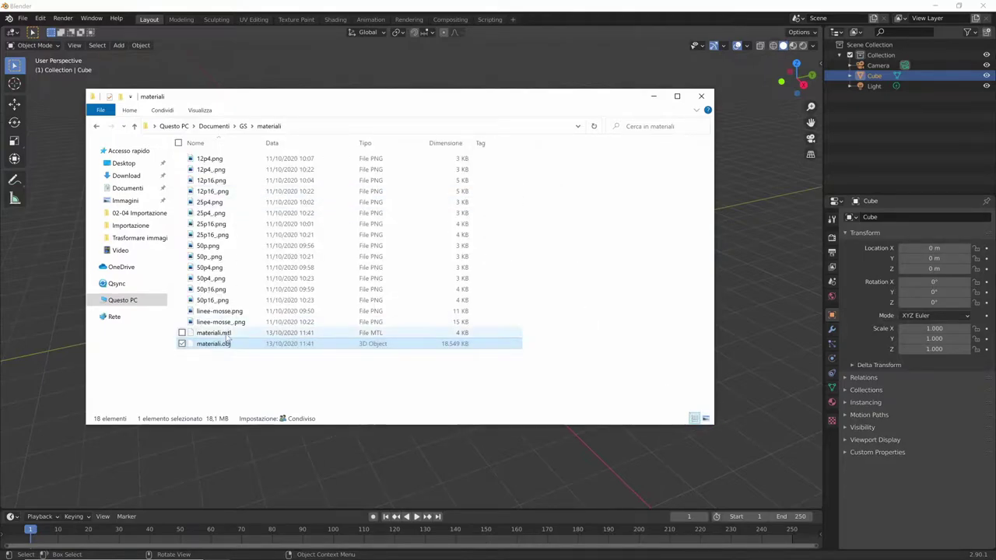
left_click(227, 333)
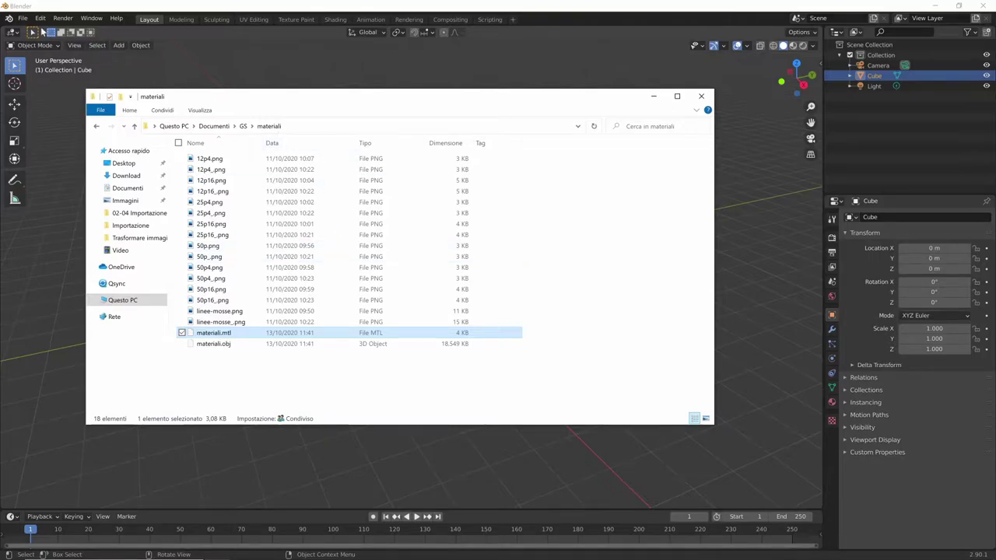
left_click(23, 19)
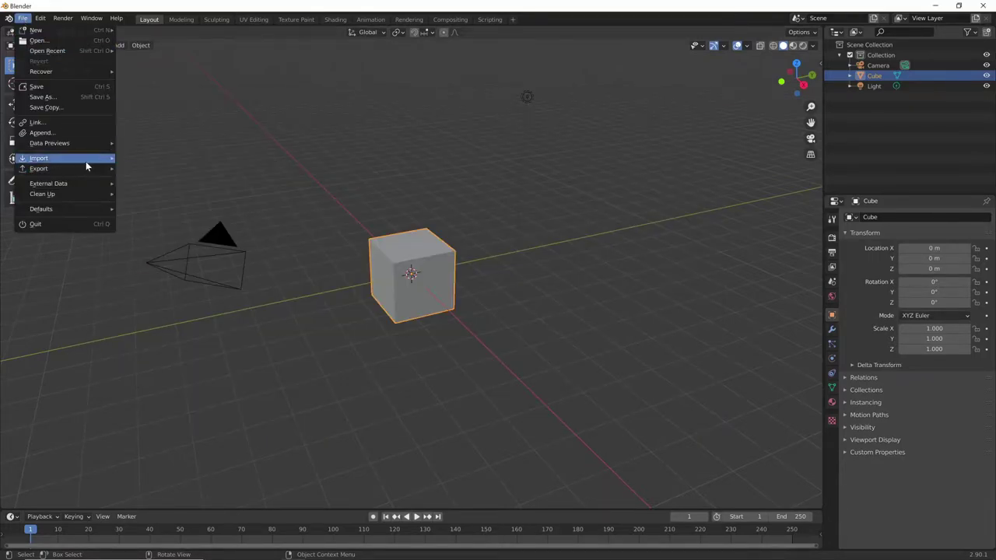
mouse_move(39, 158)
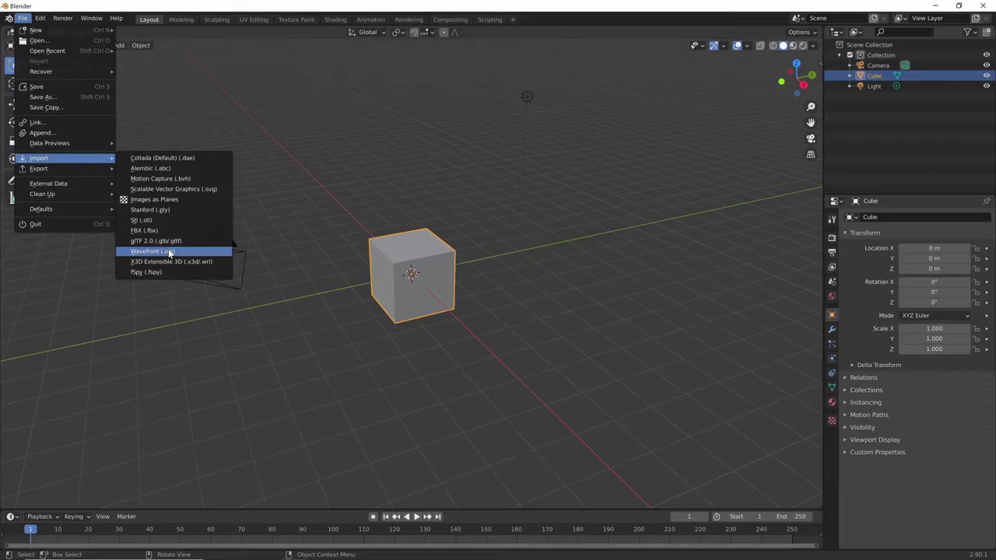
Import materiali.obj from Documents\GS\materiali as a Wavefront OBJ.
left_click(169, 252)
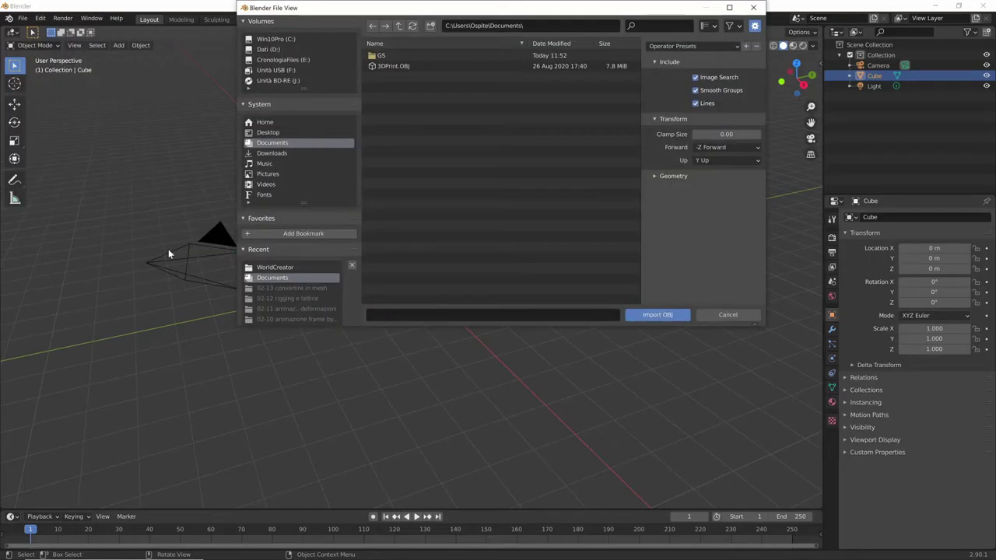
left_click(388, 55)
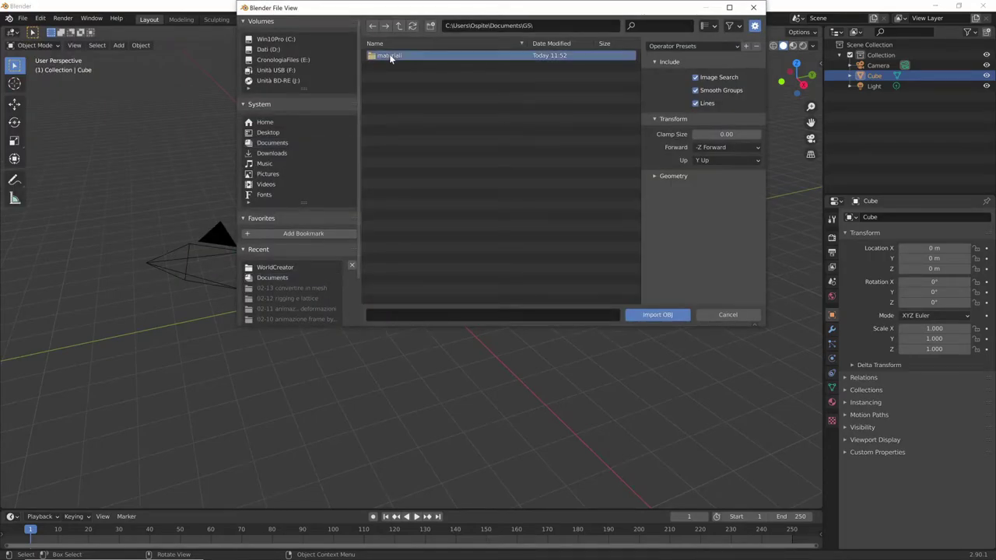
left_click(390, 58)
left_click(421, 68)
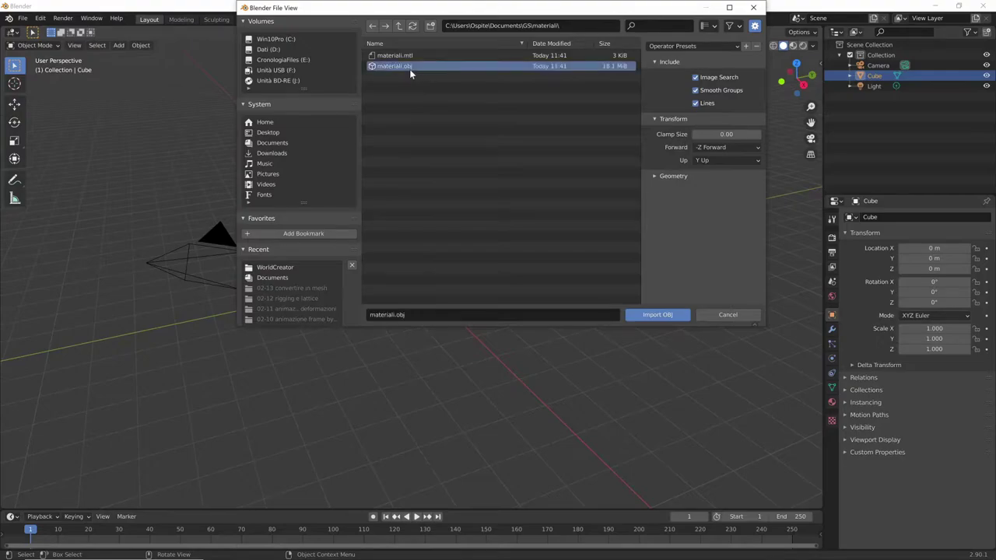
left_click(676, 314)
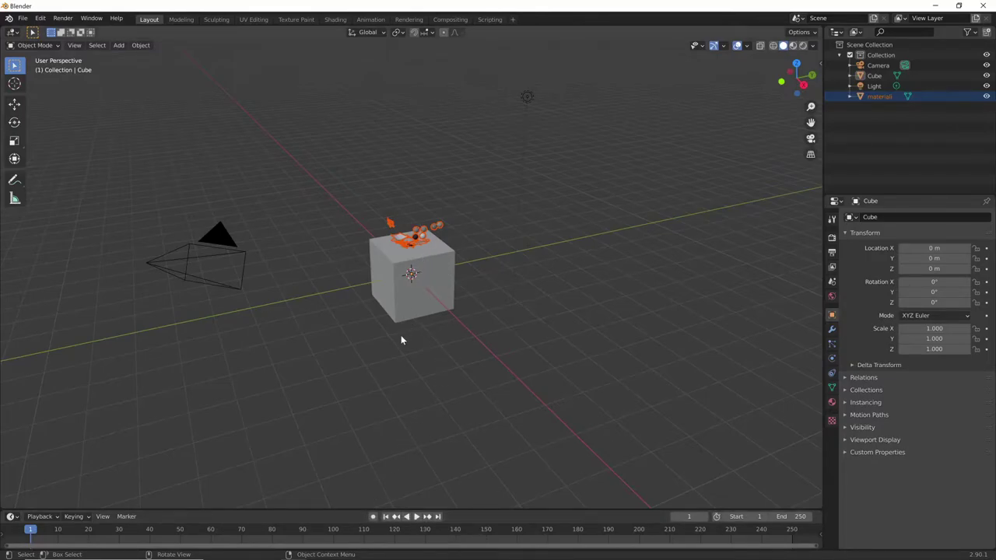
Select the imported materiali object and frame the view on its strokes.
left_click(880, 96)
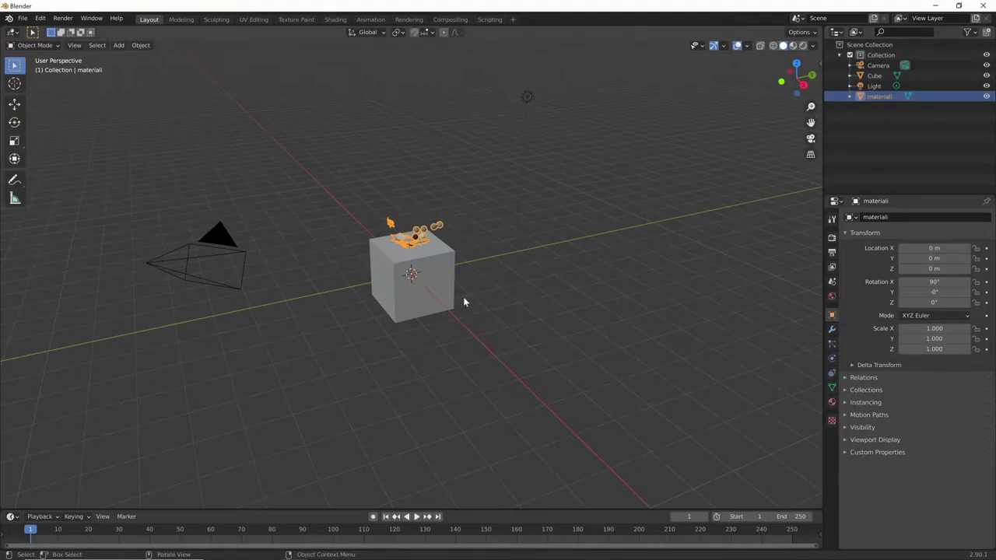
left_click(874, 86)
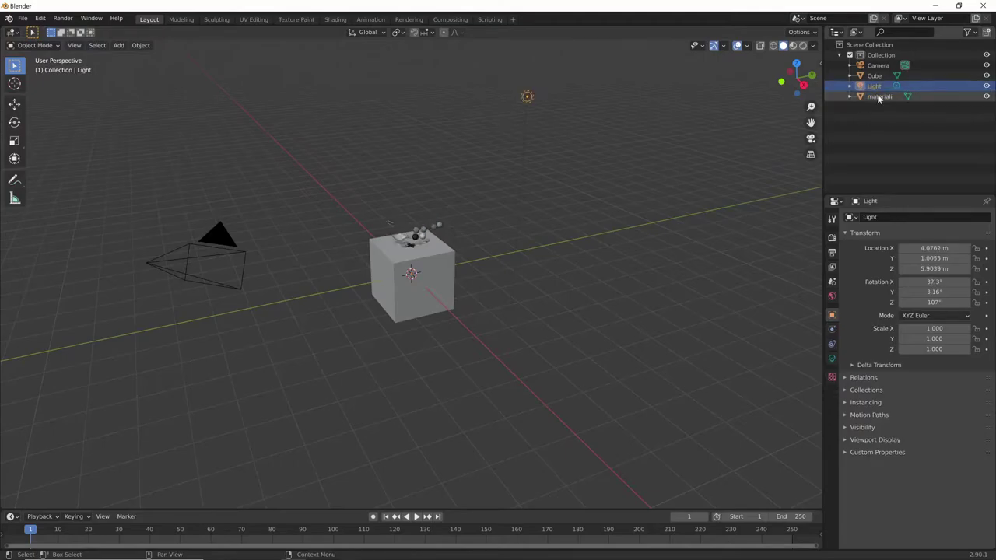
left_click(879, 96)
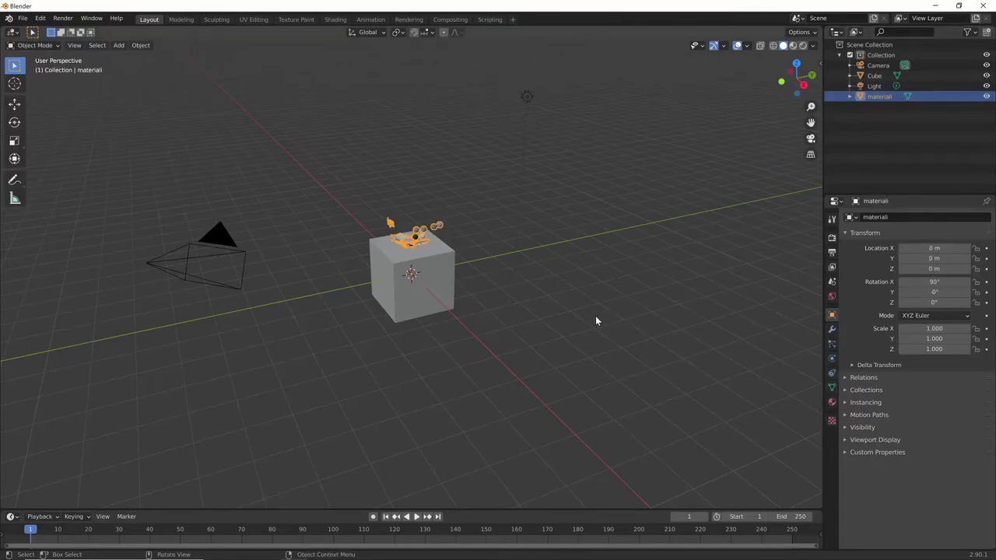
key("KP_Decimal")
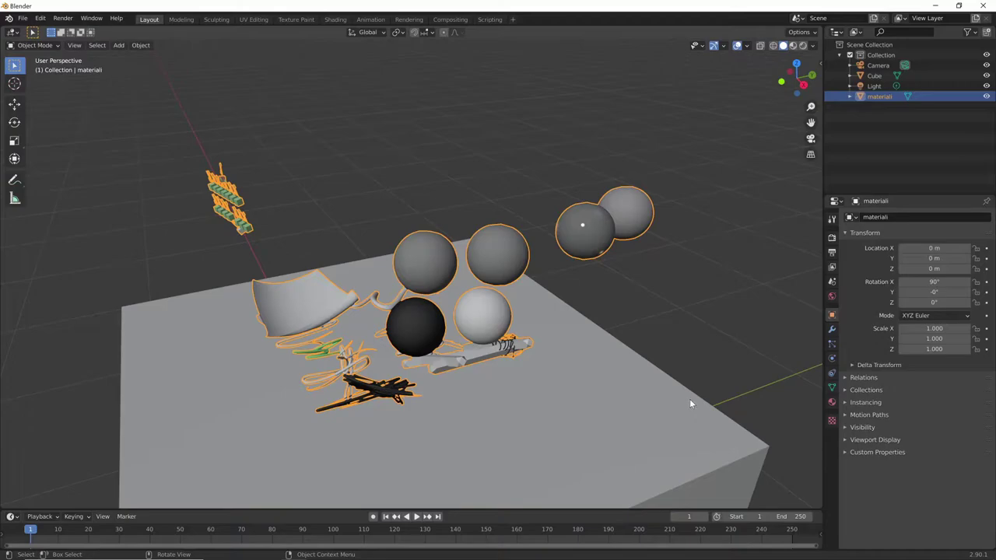
key("s")
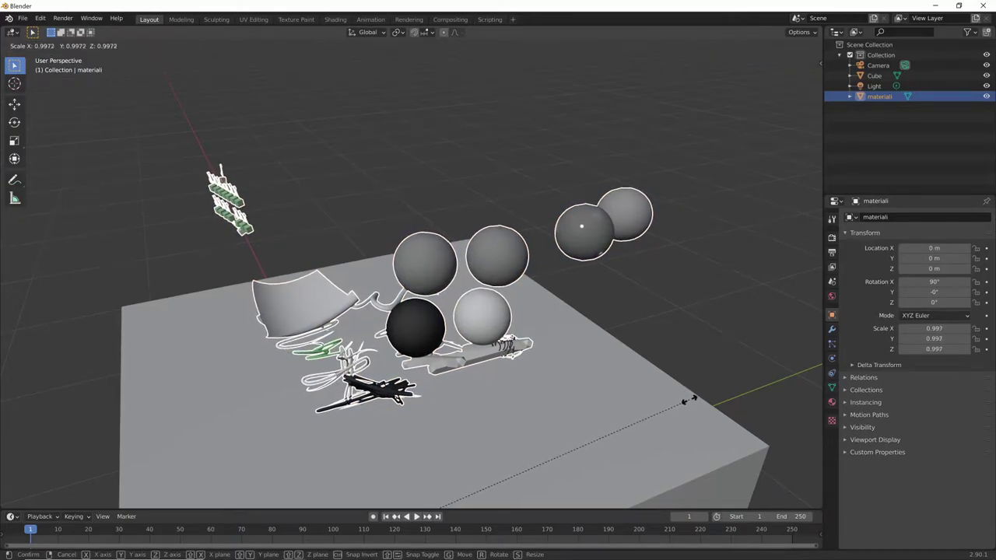
key("Escape")
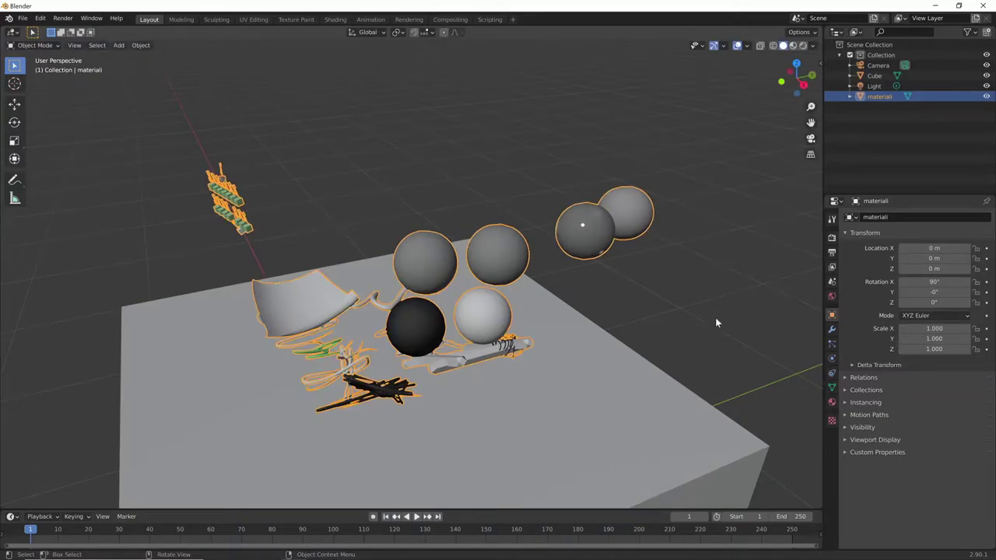
Delete the large grey default Cube from the scene.
scroll(700, 334, "down", 2)
scroll(688, 349, "down", 3)
left_click(562, 409)
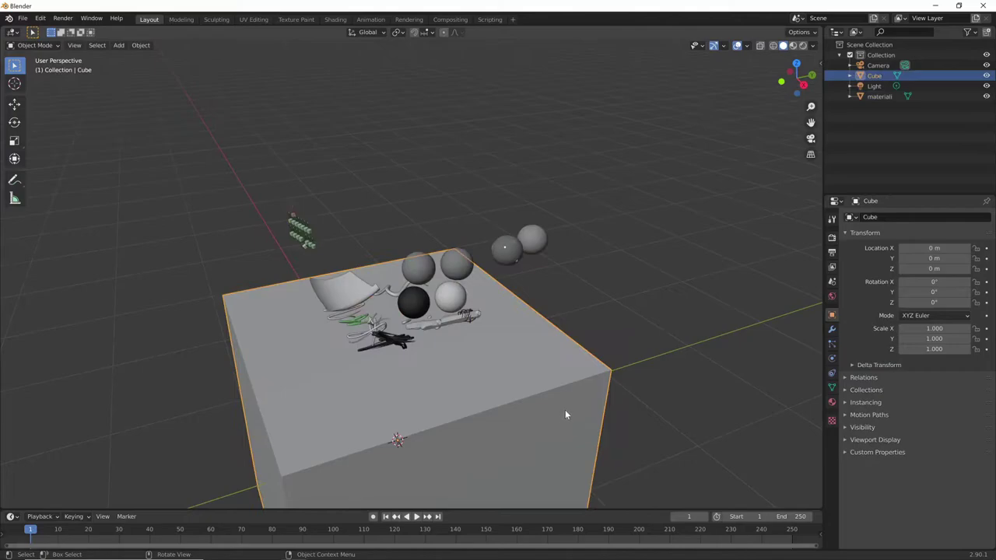
key("x")
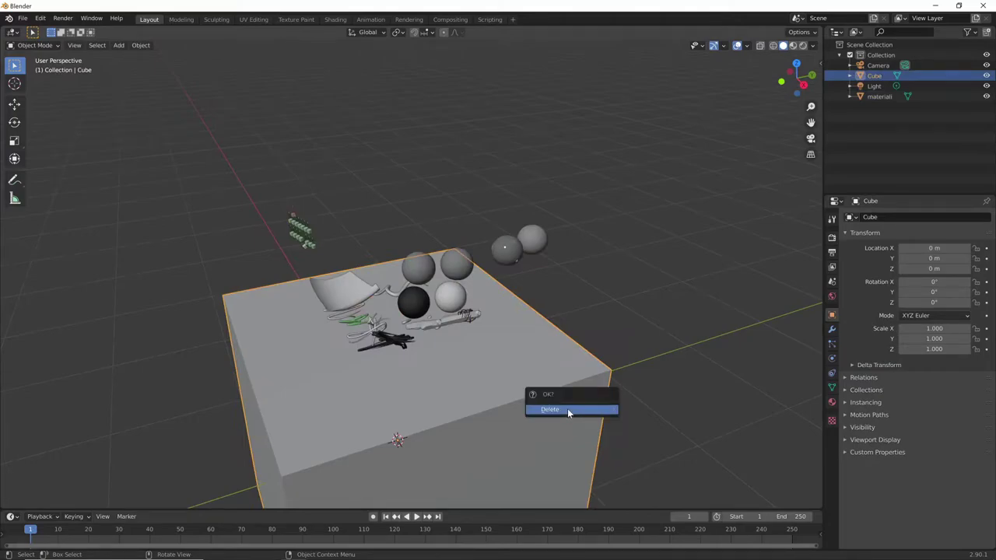
left_click(567, 408)
mouse_move(675, 350)
middle_mouse_down()
mouse_move(544, 380)
mouse_move(472, 360)
mouse_move(454, 367)
middle_mouse_up()
scroll(593, 282, "up", 3)
scroll(599, 299, "up", 2)
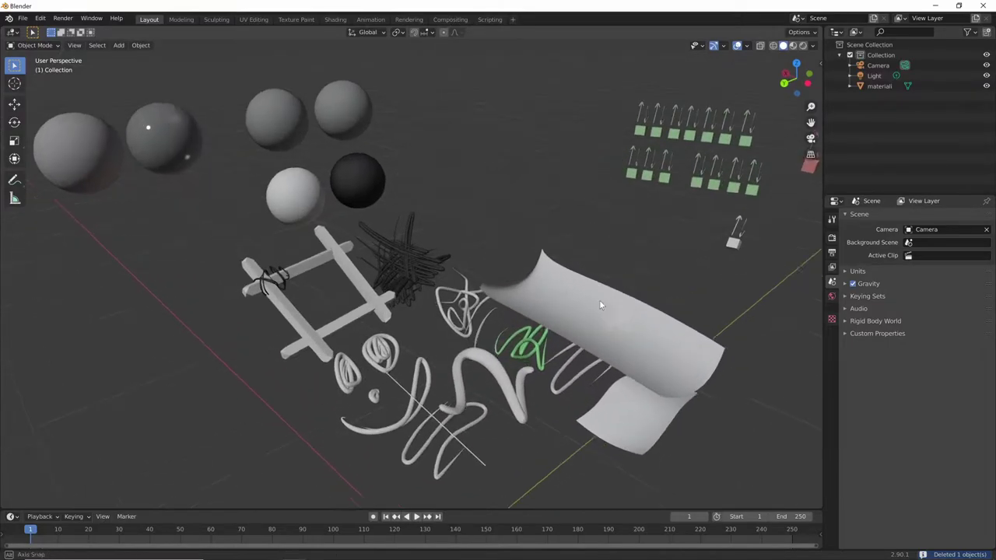
mouse_move(599, 303)
middle_mouse_down()
mouse_move(640, 311)
mouse_move(635, 360)
mouse_move(612, 349)
mouse_move(689, 309)
mouse_move(590, 360)
mouse_move(593, 347)
mouse_move(741, 377)
mouse_move(675, 379)
mouse_move(609, 362)
mouse_move(690, 398)
mouse_move(651, 306)
middle_mouse_up()
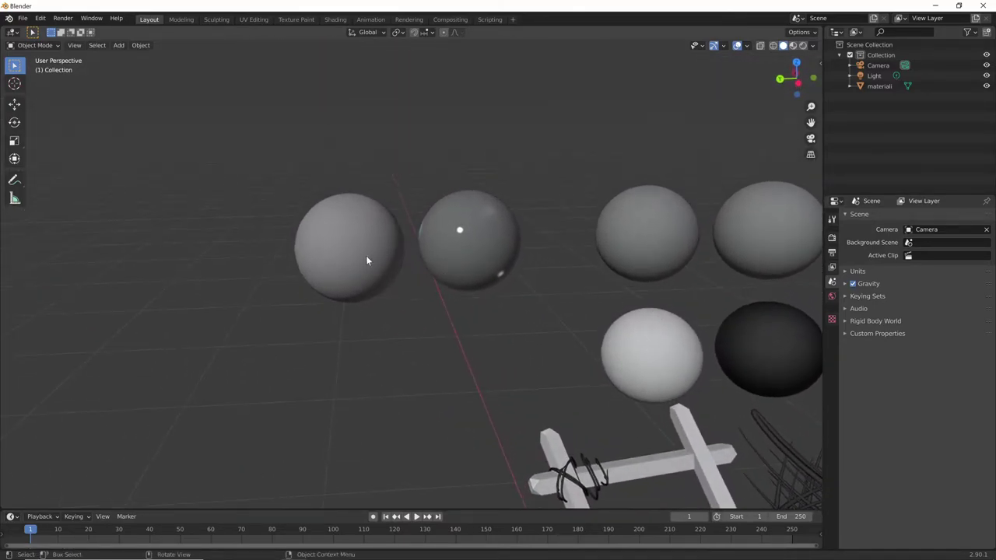
middle_click_drag(467, 298, 511, 303)
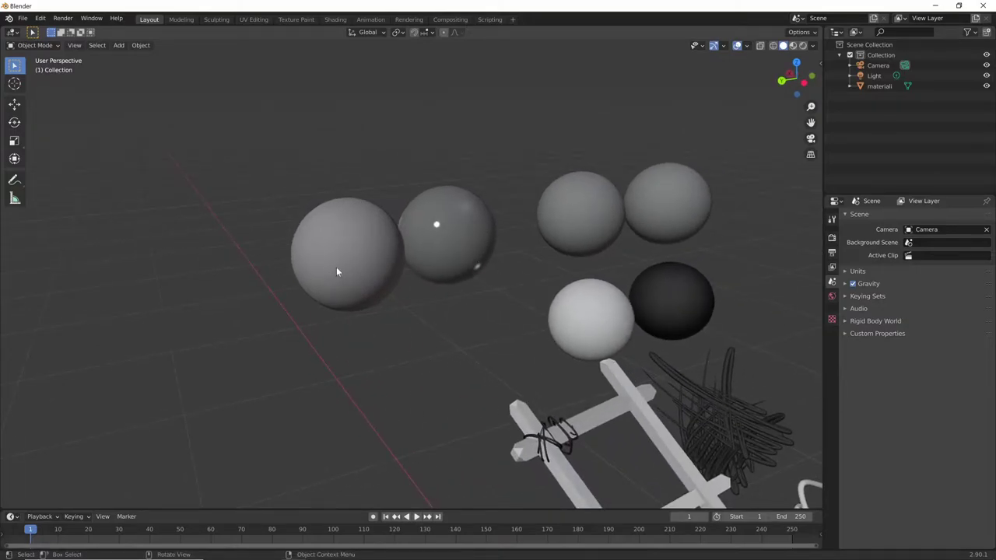
middle_click_drag(710, 405, 482, 244, "shift")
scroll(482, 244, "down", 1)
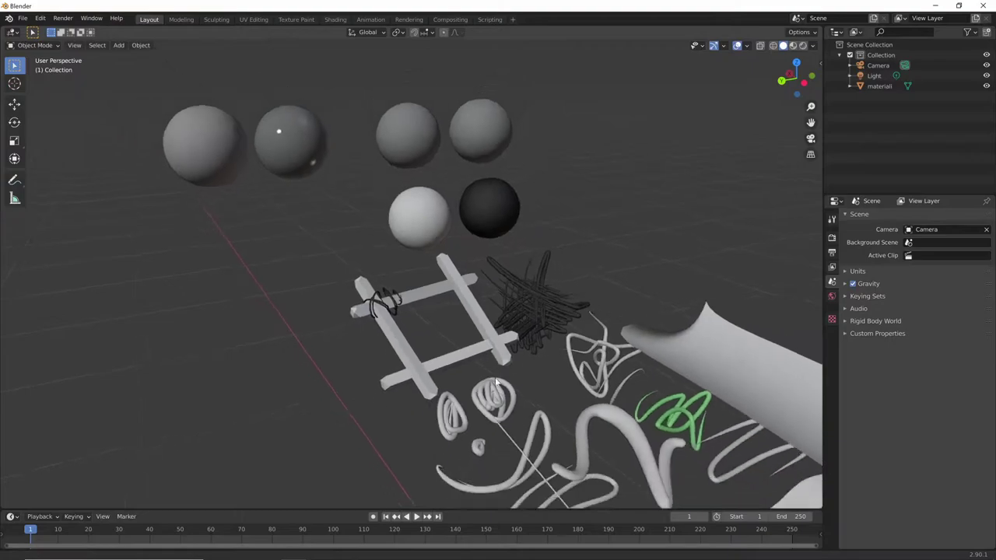
scroll(637, 364, "down", 1)
mouse_move(637, 364)
middle_mouse_down()
mouse_move(523, 362)
mouse_move(564, 374)
mouse_move(540, 363)
mouse_move(562, 361)
middle_mouse_up()
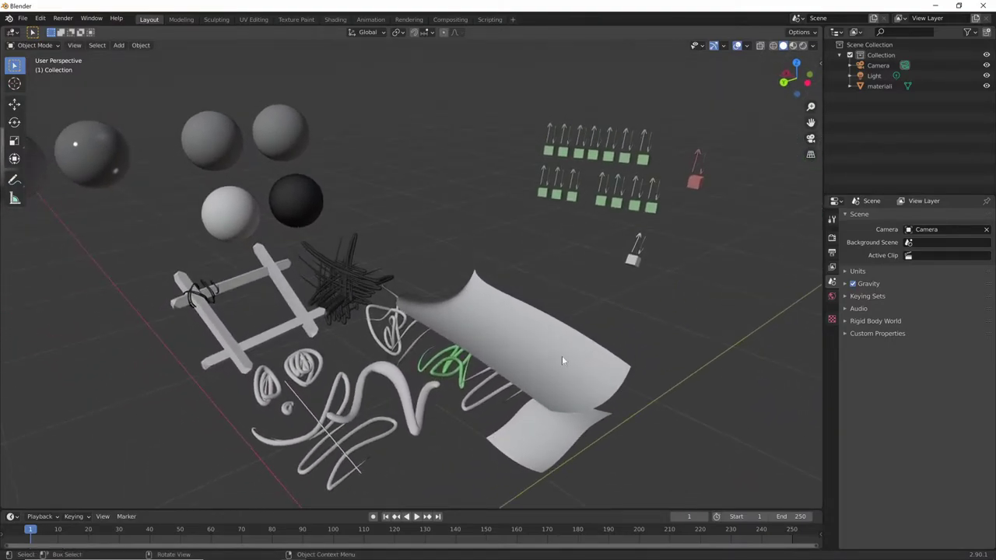
Switch the viewport to Material Preview and orbit around the striped stroke drawings.
left_click(793, 47)
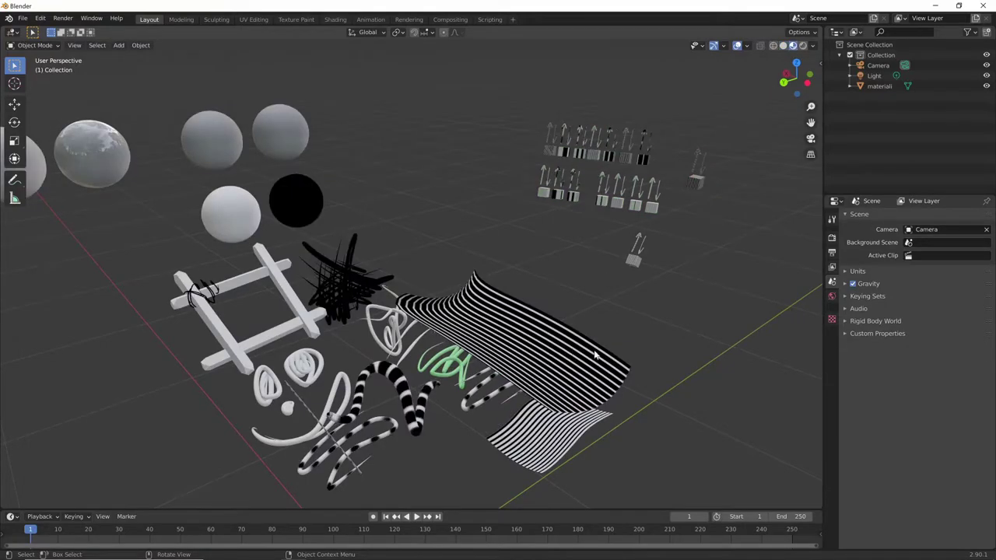
middle_click_drag(601, 356, 549, 335)
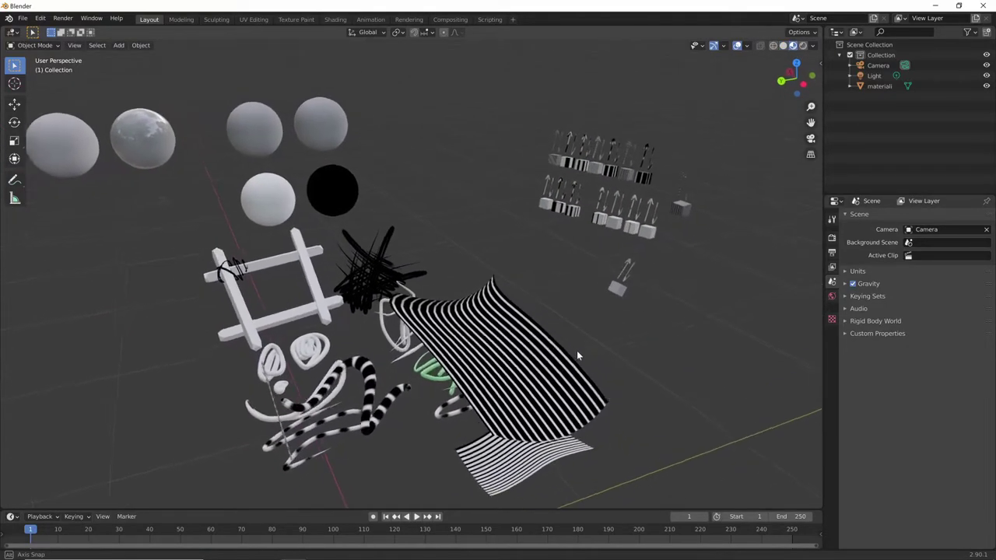
middle_click_drag(549, 334, 654, 374)
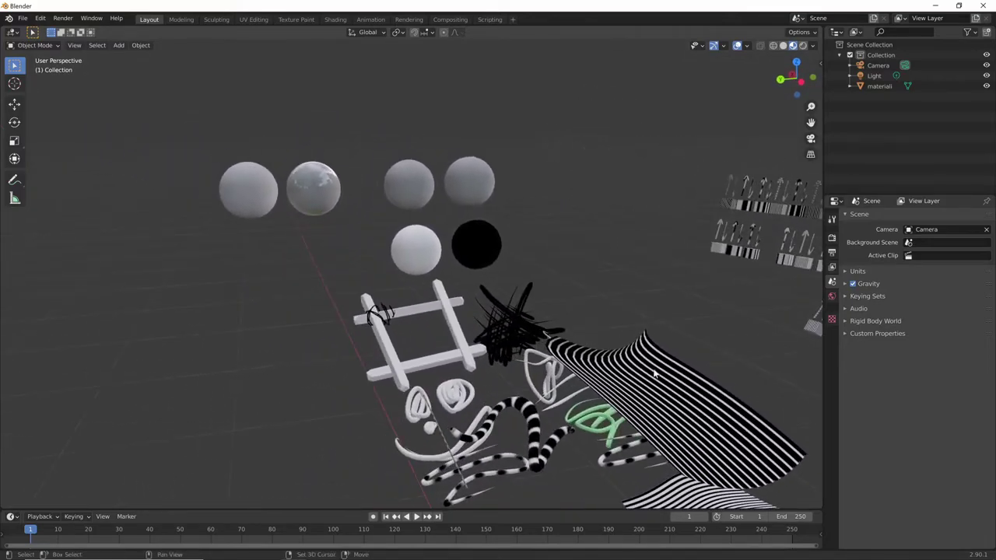
scroll(430, 158, "up", 5)
scroll(386, 183, "down", 3)
mouse_move(386, 182)
middle_mouse_down("shift")
mouse_move(468, 296)
mouse_move(560, 281)
mouse_move(624, 294)
mouse_move(421, 310)
middle_mouse_up("shift")
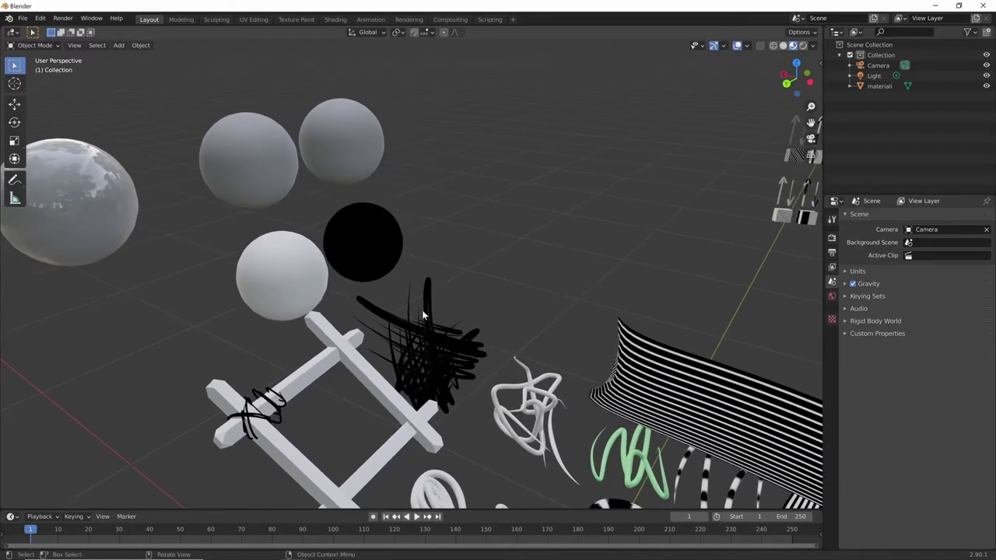
mouse_move(552, 405)
middle_mouse_down("shift")
mouse_move(626, 367)
mouse_move(564, 413)
middle_mouse_up("shift")
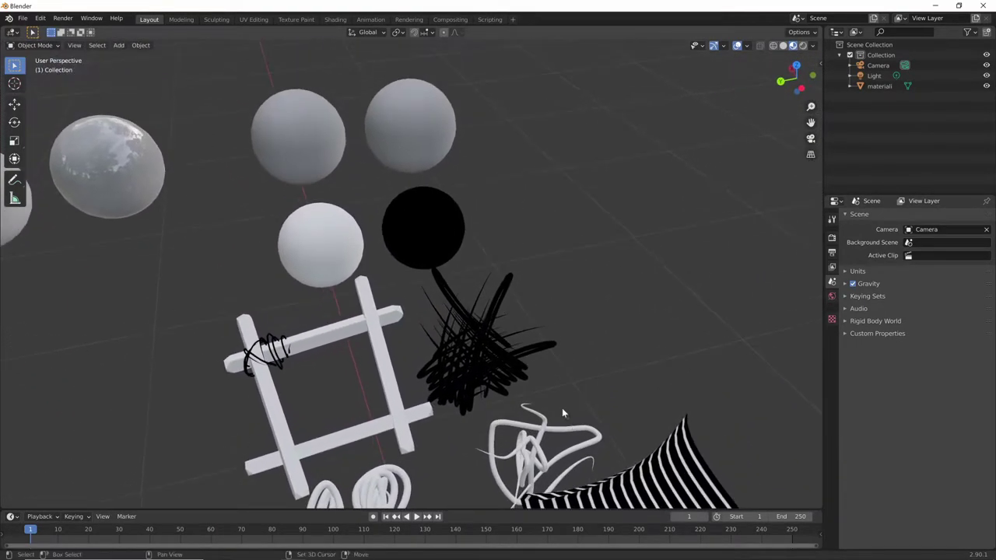
mouse_move(436, 159)
middle_mouse_down()
mouse_move(576, 343)
mouse_move(650, 373)
mouse_move(688, 352)
mouse_move(582, 353)
middle_mouse_up()
scroll(678, 274, "up", 5)
scroll(646, 272, "up", 2)
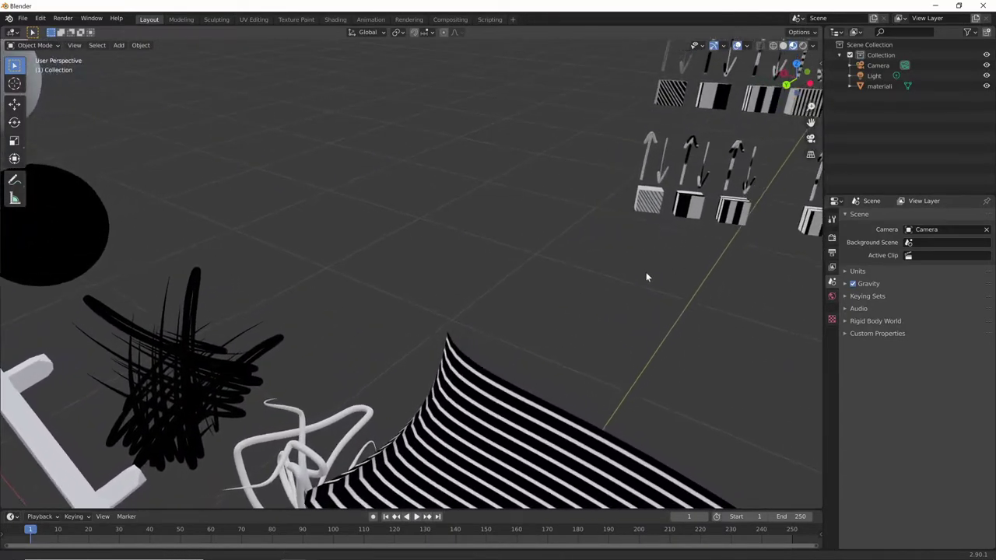
mouse_move(646, 271)
middle_mouse_down()
mouse_move(400, 366)
mouse_move(549, 324)
middle_mouse_up()
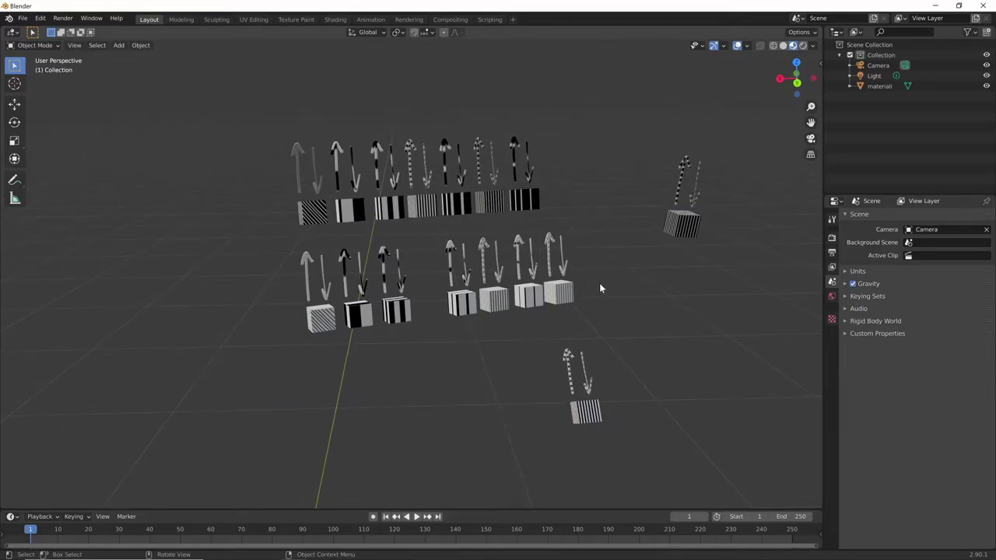
mouse_move(599, 289)
middle_mouse_down()
mouse_move(662, 354)
mouse_move(671, 248)
mouse_move(458, 398)
mouse_move(631, 286)
mouse_move(778, 94)
middle_mouse_up()
scroll(661, 353, "up", 5)
scroll(458, 399, "down", 3)
scroll(631, 285, "down", 2)
Switch to Rendered shading and look over the whole scene.
left_click(804, 45)
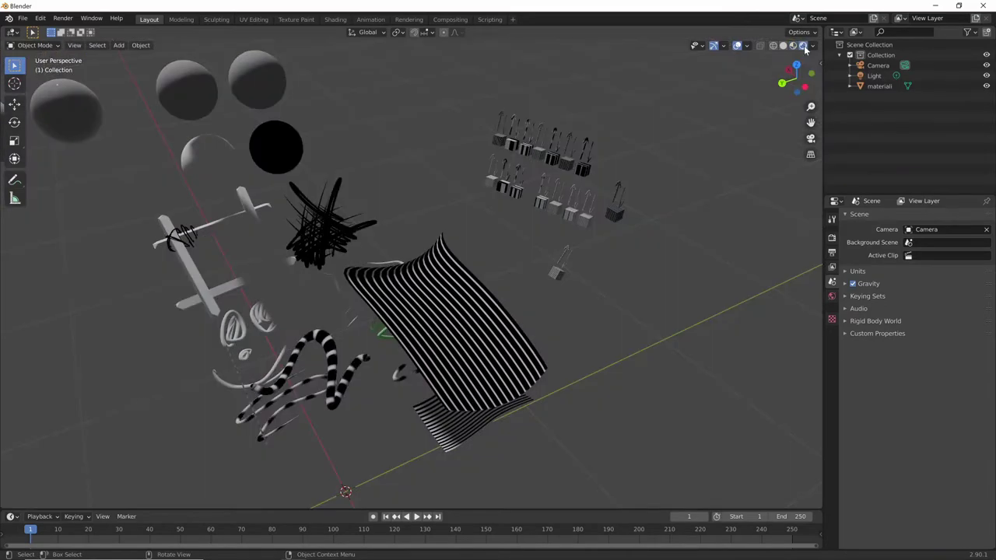
mouse_move(534, 424)
middle_mouse_down()
mouse_move(513, 398)
mouse_move(545, 367)
mouse_move(555, 371)
mouse_move(516, 378)
mouse_move(525, 358)
mouse_move(612, 340)
middle_mouse_up()
mouse_move(686, 331)
middle_mouse_down()
mouse_move(716, 350)
mouse_move(634, 371)
mouse_move(543, 369)
mouse_move(524, 344)
mouse_move(620, 376)
mouse_move(596, 374)
middle_mouse_up()
scroll(615, 350, "up", 1)
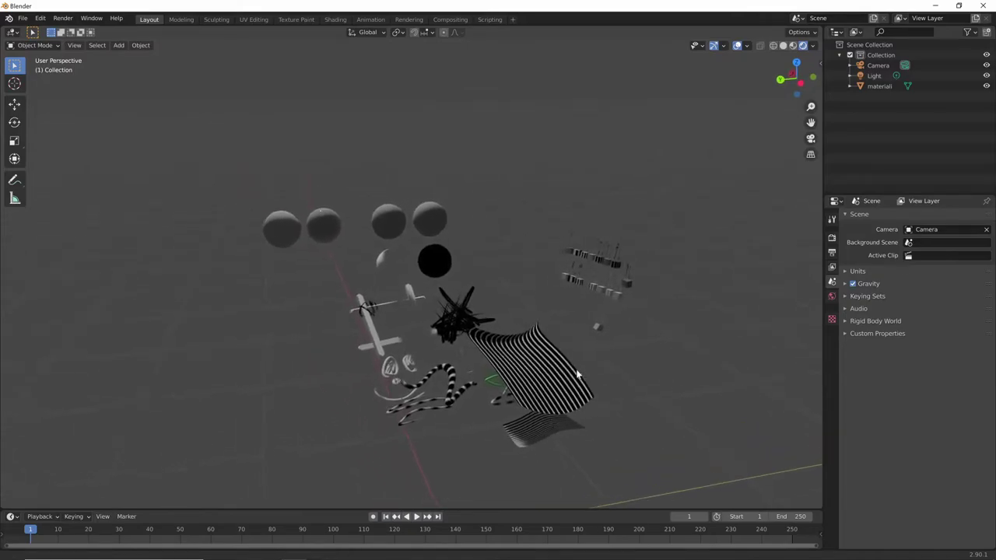
scroll(639, 319, "up", 1)
scroll(641, 319, "up", 1)
scroll(658, 319, "up", 1)
middle_click_drag(637, 340, 628, 310, "shift")
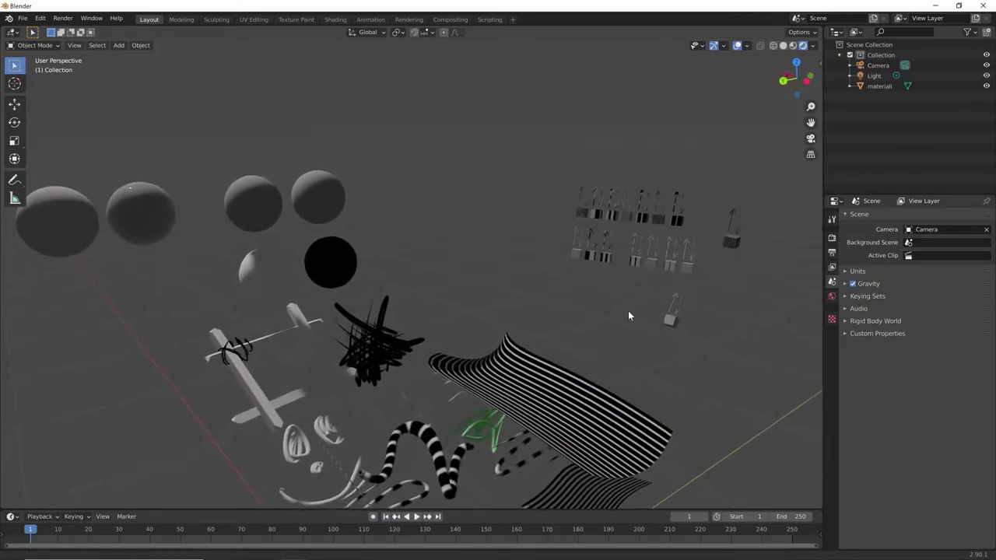
Delete the Light object, then reframe the view on the materiali strokes.
left_click(872, 75)
scroll(462, 416, "down", 3)
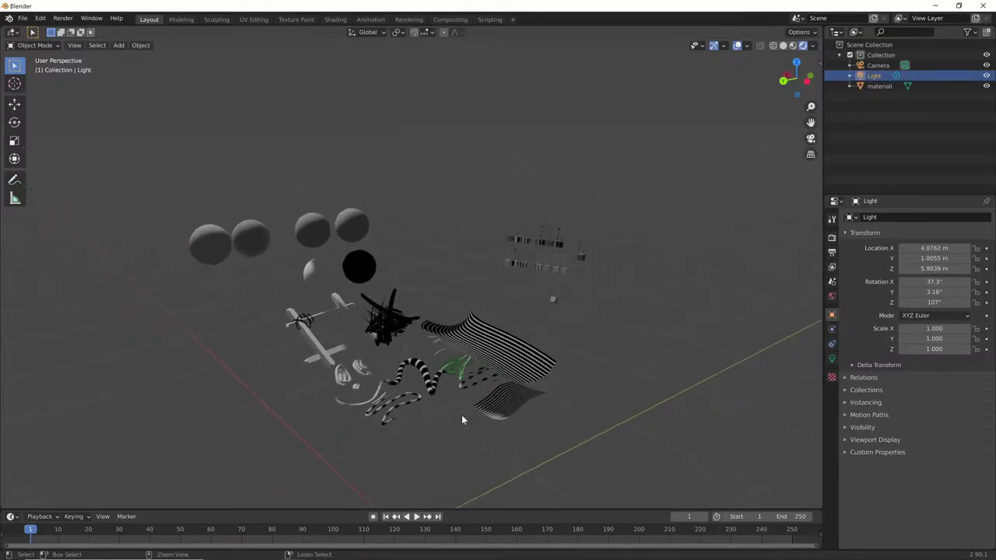
scroll(439, 446, "down", 3)
scroll(513, 377, "down", 2)
scroll(557, 287, "down", 2)
mouse_move(557, 292)
middle_mouse_down()
mouse_move(627, 318)
mouse_move(700, 233)
middle_mouse_up()
key("x")
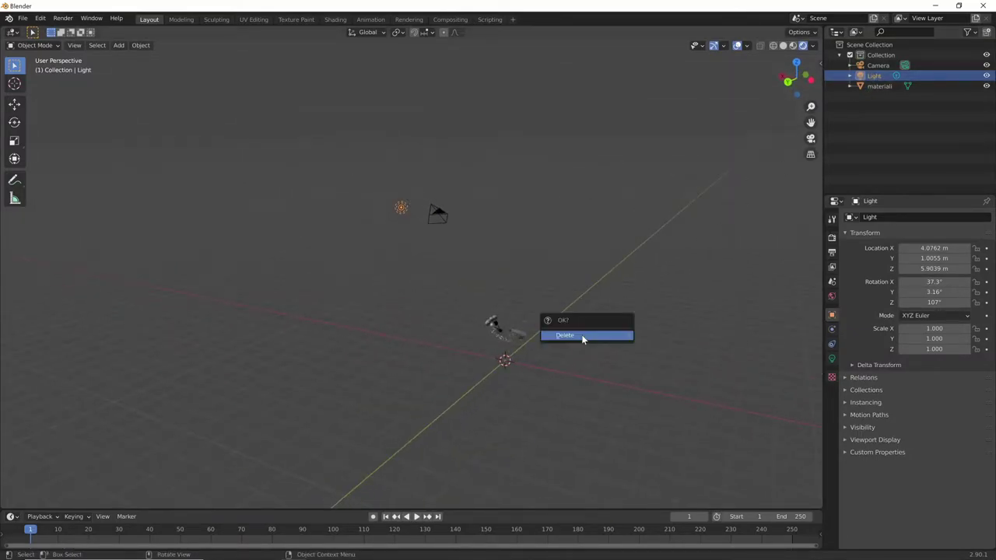
left_click(584, 336)
scroll(724, 246, "up", 5)
scroll(648, 390, "down", 2)
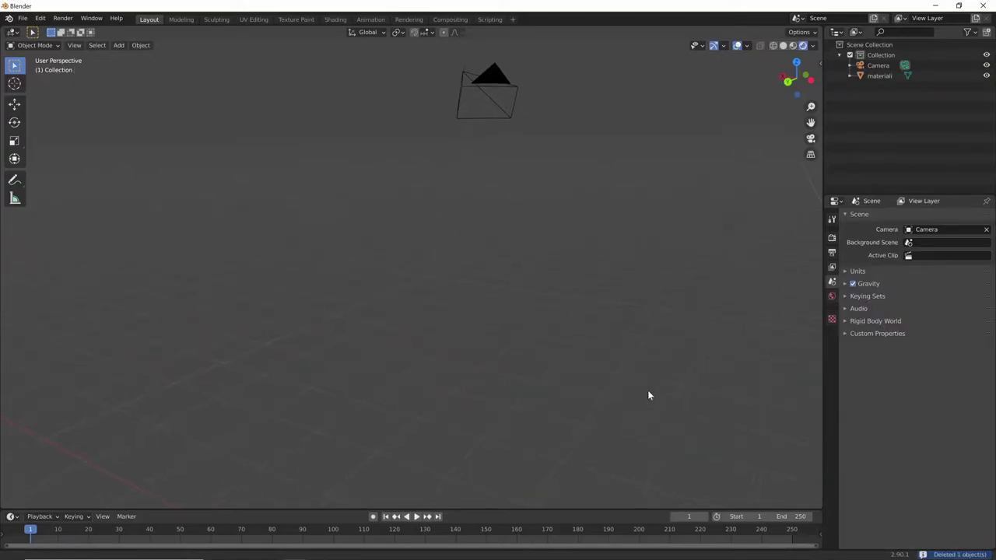
scroll(336, 154, "down", 5)
scroll(498, 311, "down", 3)
scroll(617, 307, "up", 2)
mouse_move(617, 307)
middle_mouse_down()
mouse_move(569, 327)
mouse_move(703, 296)
mouse_move(636, 316)
middle_mouse_up()
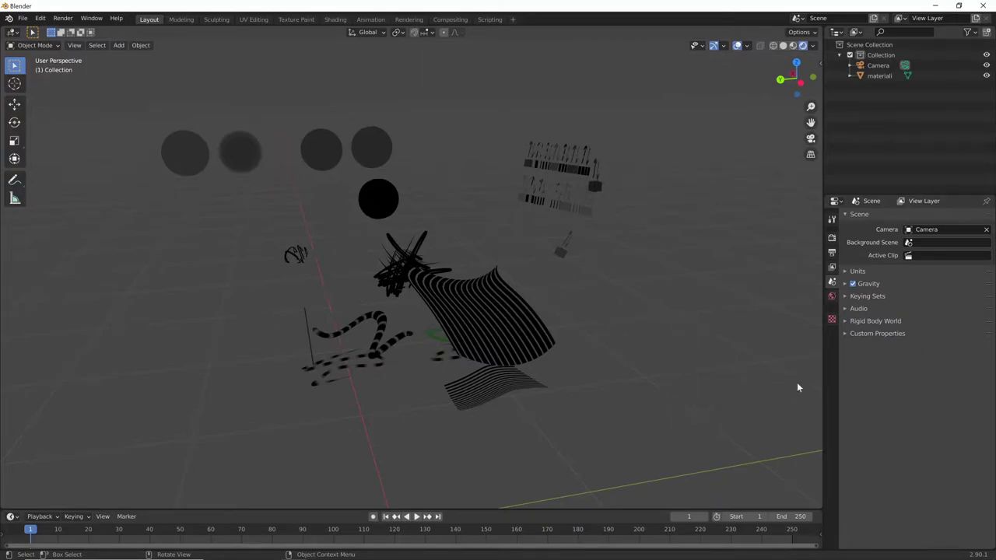
Raise the World background colour value to about 0.877, then select and frame all objects.
left_click(832, 299)
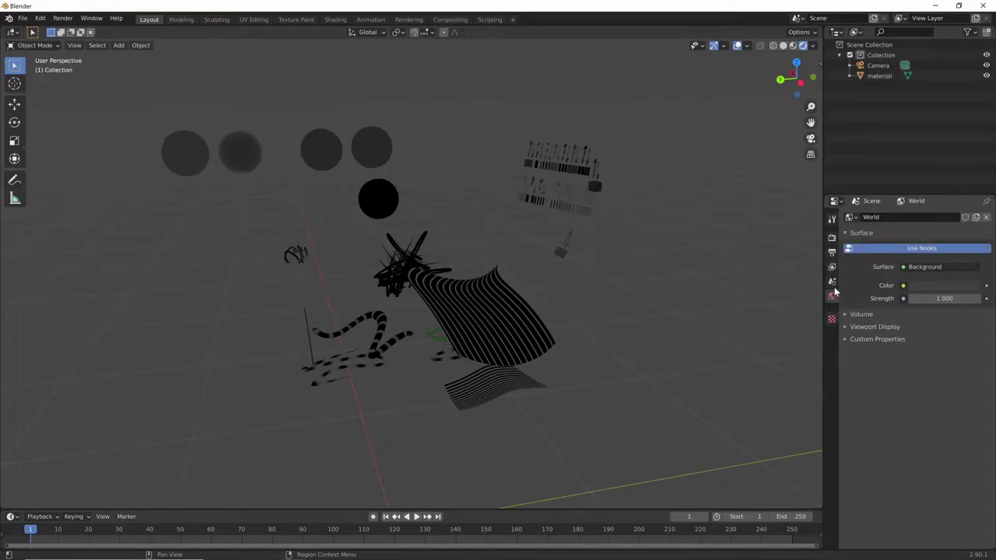
left_click(936, 287)
left_click(973, 196)
left_click_drag(972, 196, 973, 154)
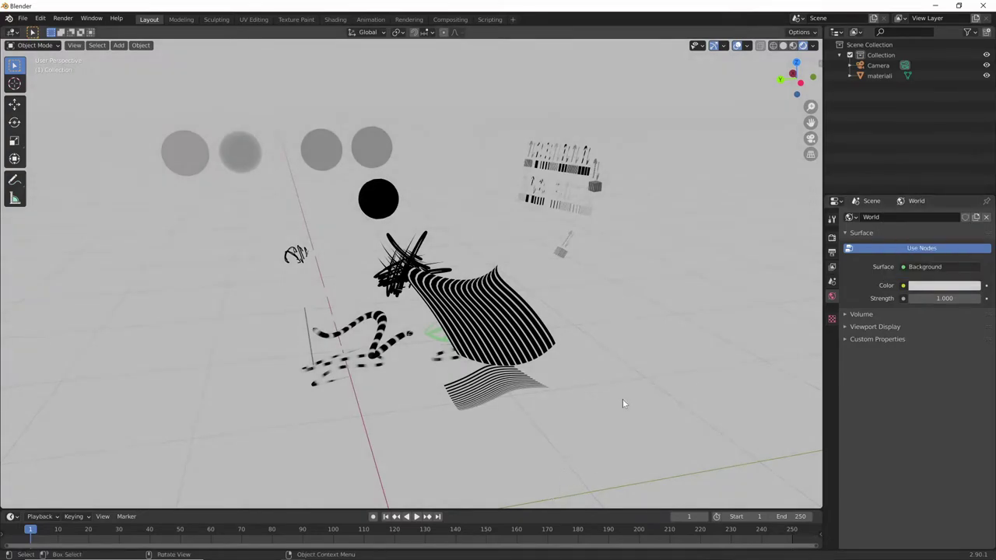
middle_click_drag(590, 325, 667, 382, "shift")
scroll(623, 385, "up", 1)
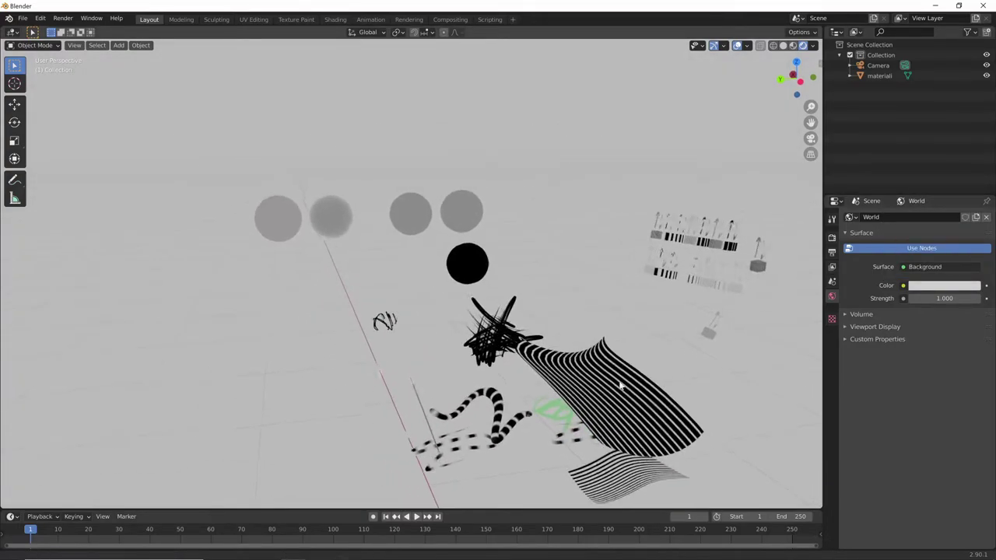
key("a")
key("KP_Decimal")
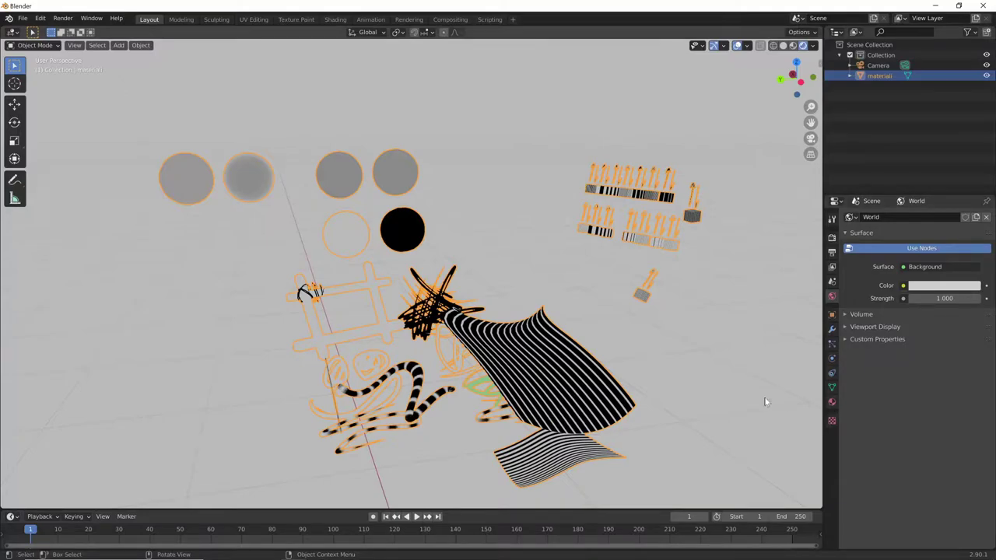
Step through the Standard7C777A, Reflective505050, Cartoon5E5E5E, CartoonFFFFFF and Flat5E5E5E material slots.
left_click(832, 403)
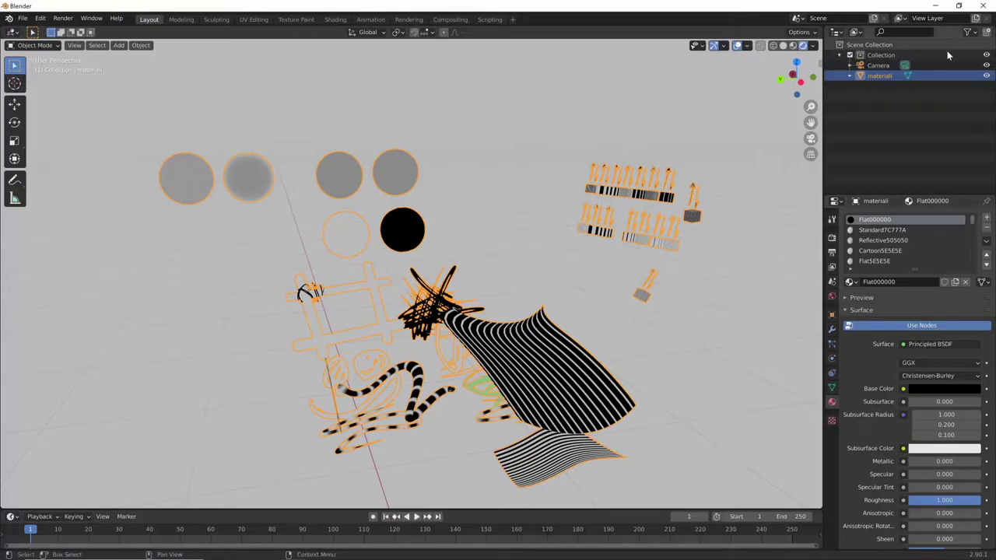
scroll(895, 255, "down", 1)
scroll(896, 255, "down", 1)
scroll(896, 255, "up", 2)
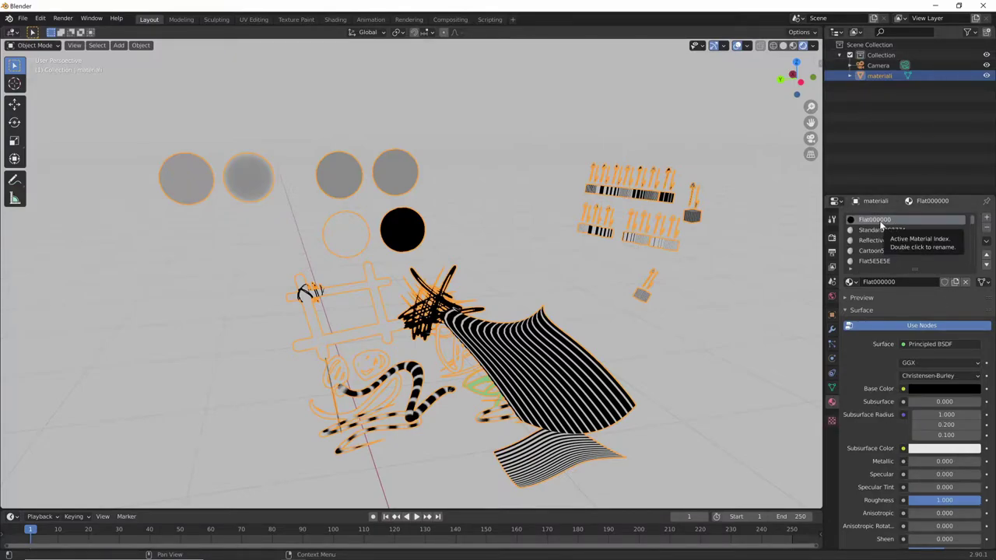
left_click(891, 230)
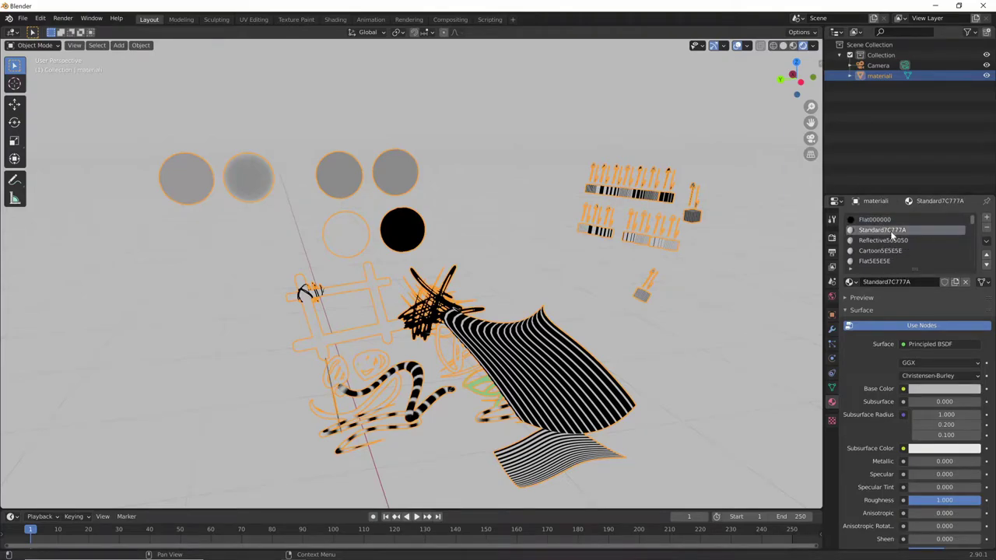
left_click(896, 240)
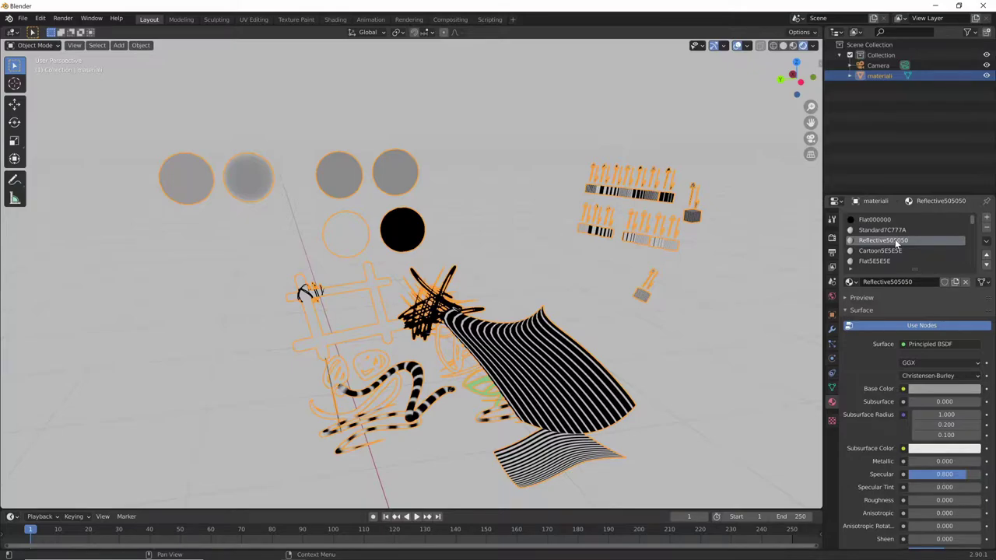
scroll(896, 243, "down", 1)
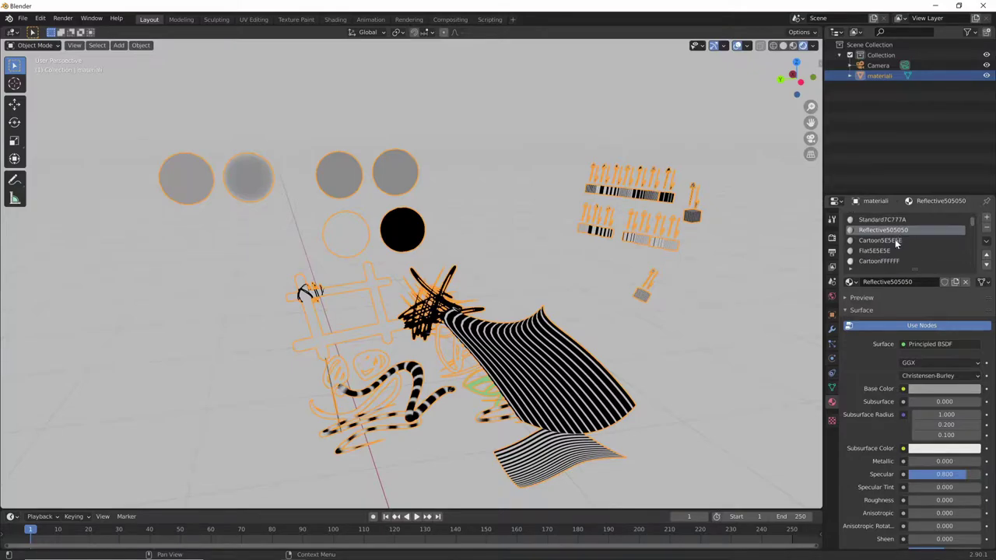
left_click(896, 242)
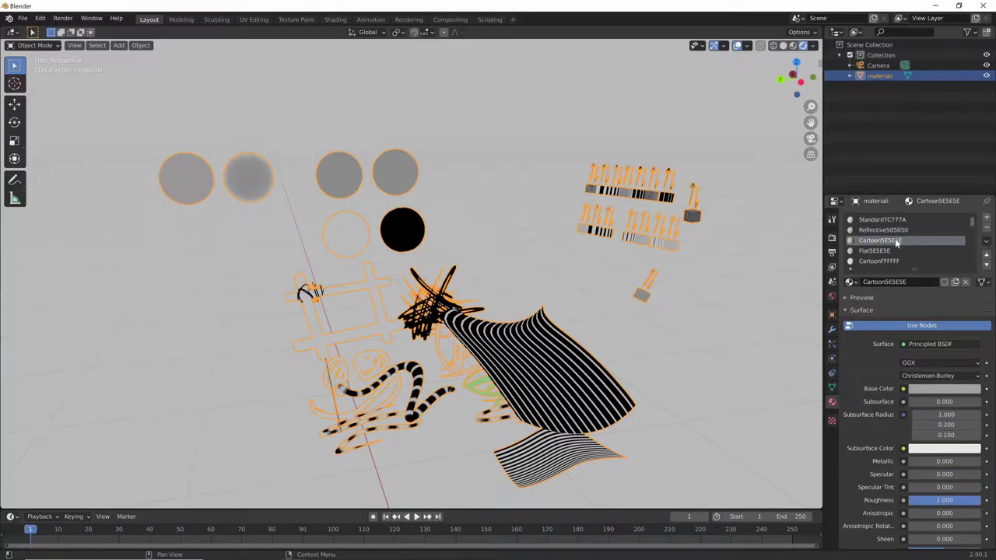
scroll(896, 242, "up", 1)
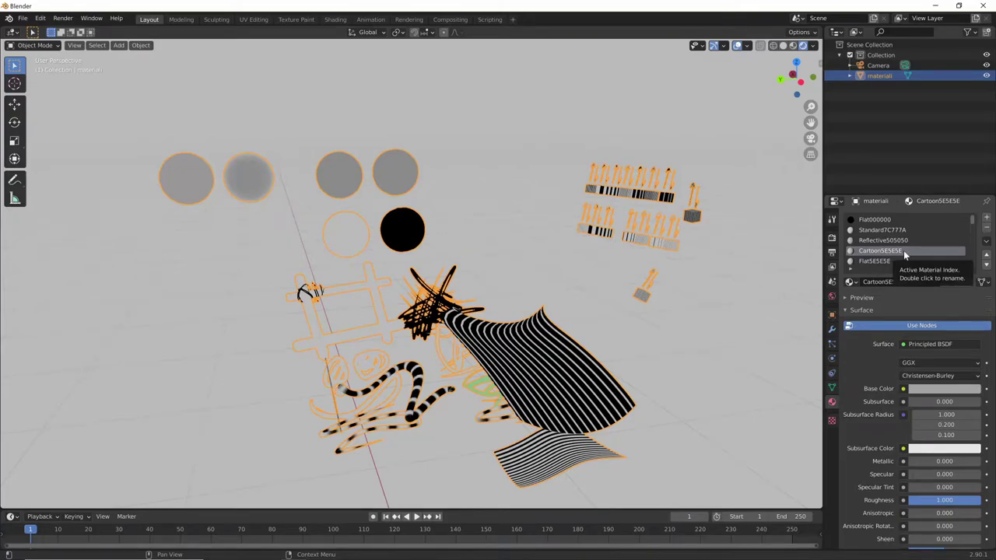
scroll(905, 255, "down", 1)
scroll(905, 255, "down", 1)
left_click(879, 250)
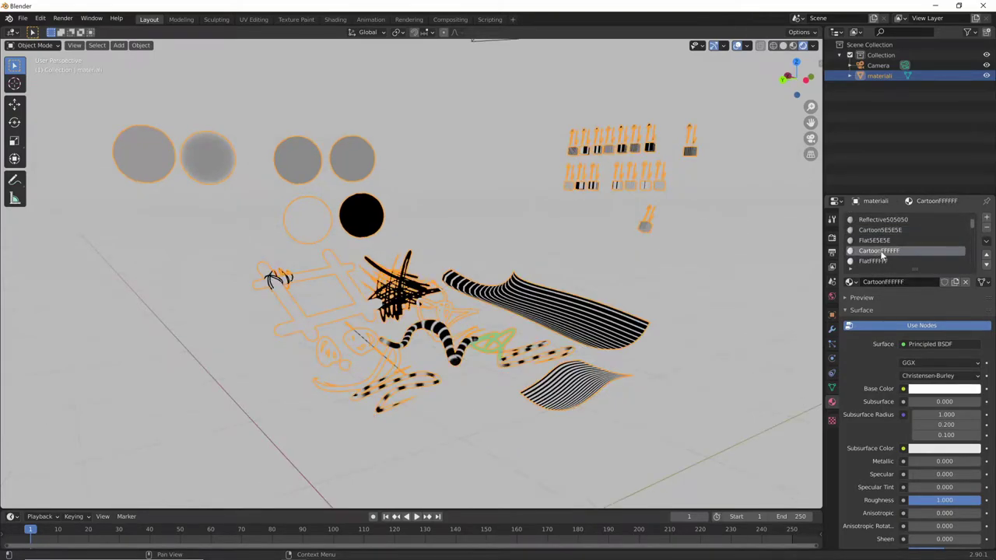
scroll(972, 229, "up", 1)
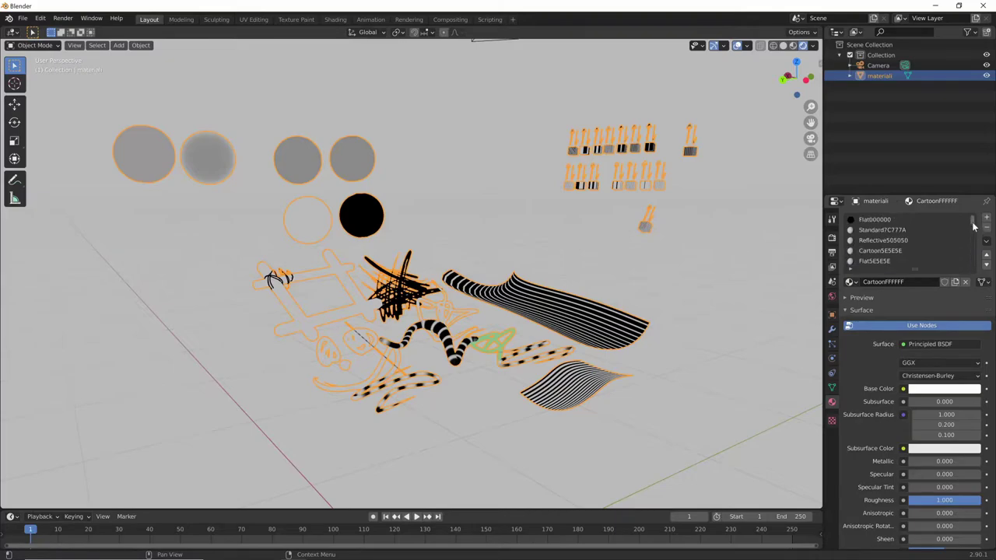
left_click(871, 252)
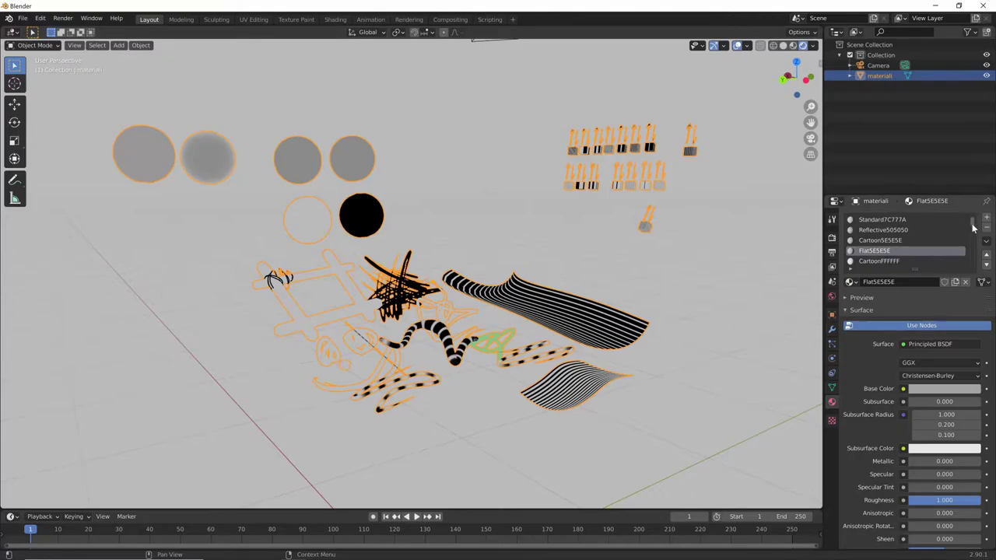
Inspect the Flat53FF59, linee-mosse and Standard7DDE7850p textured stroke materials.
scroll(973, 227, "down", 3)
left_click(872, 251)
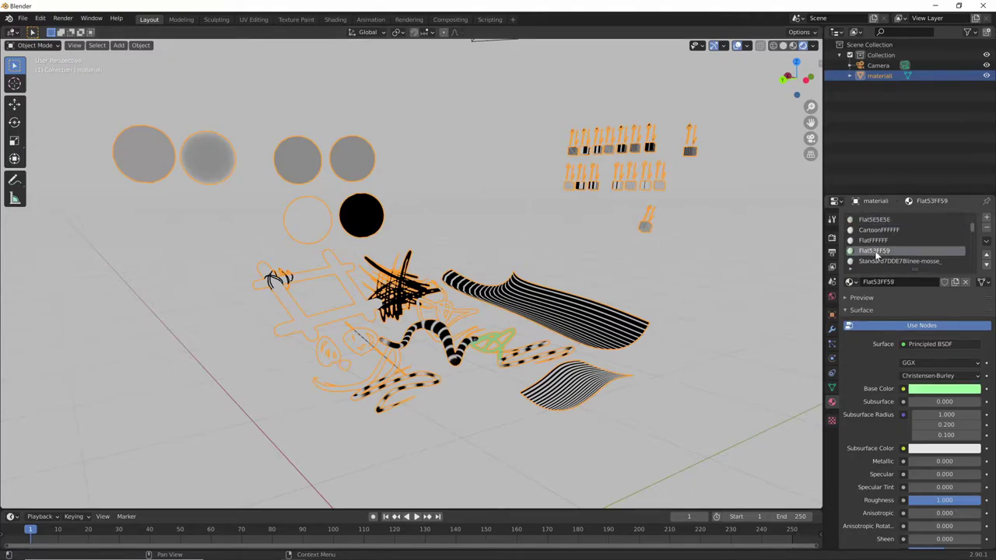
scroll(517, 414, "up", 2)
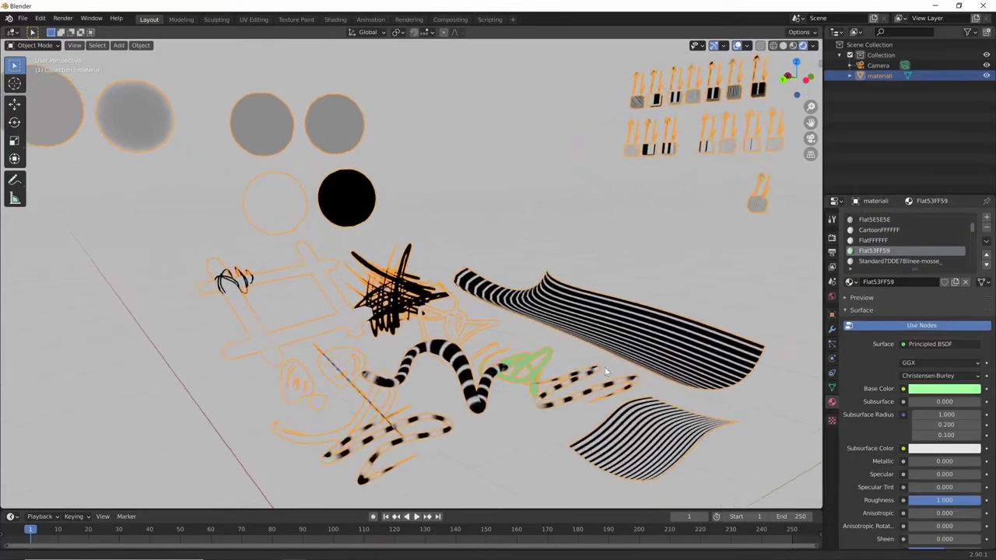
scroll(605, 366, "up", 2)
scroll(668, 399, "up", 1)
scroll(603, 289, "down", 5)
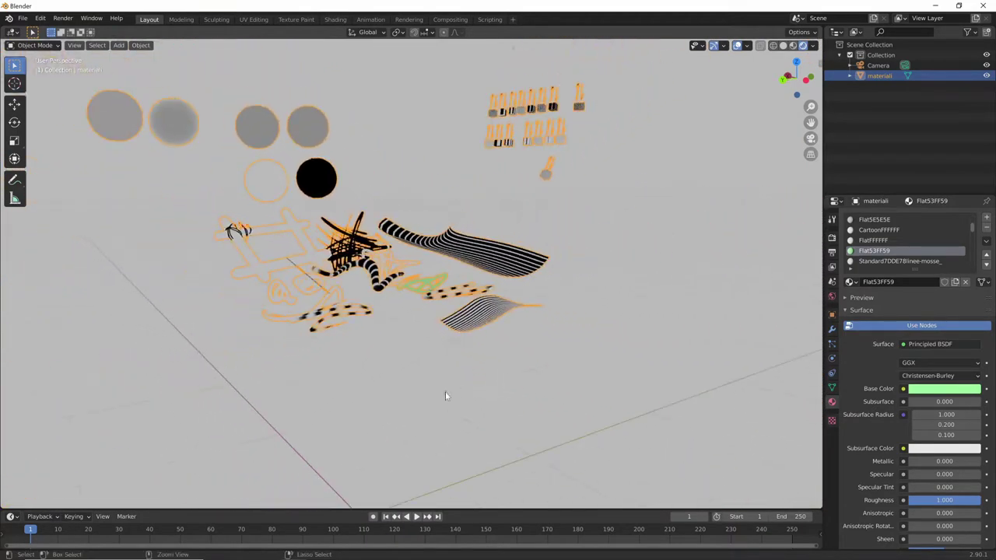
mouse_move(445, 394)
middle_mouse_down()
mouse_move(544, 311)
mouse_move(700, 311)
middle_mouse_up()
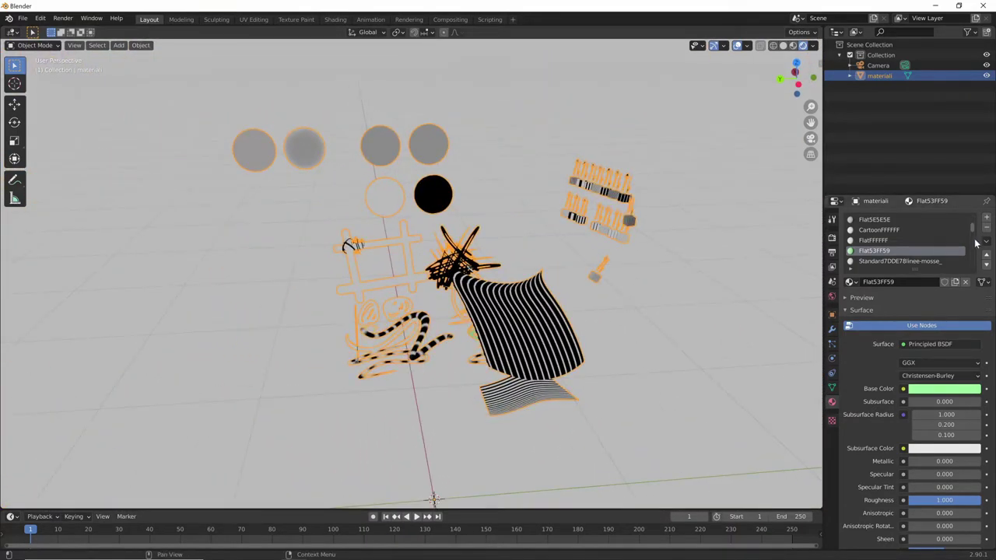
scroll(975, 235, "down", 2)
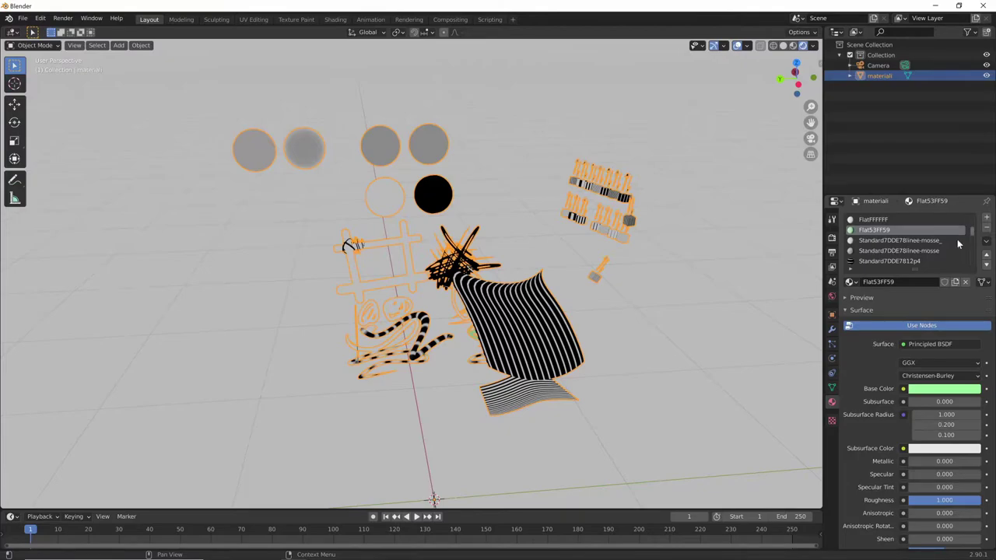
left_click(922, 250)
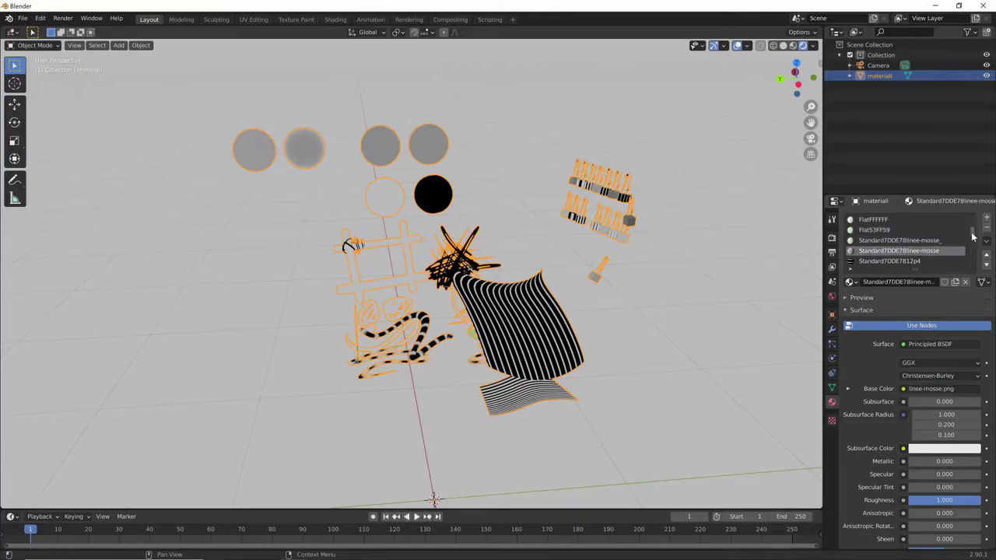
scroll(933, 248, "down", 1)
scroll(934, 245, "down", 1)
left_click(933, 241)
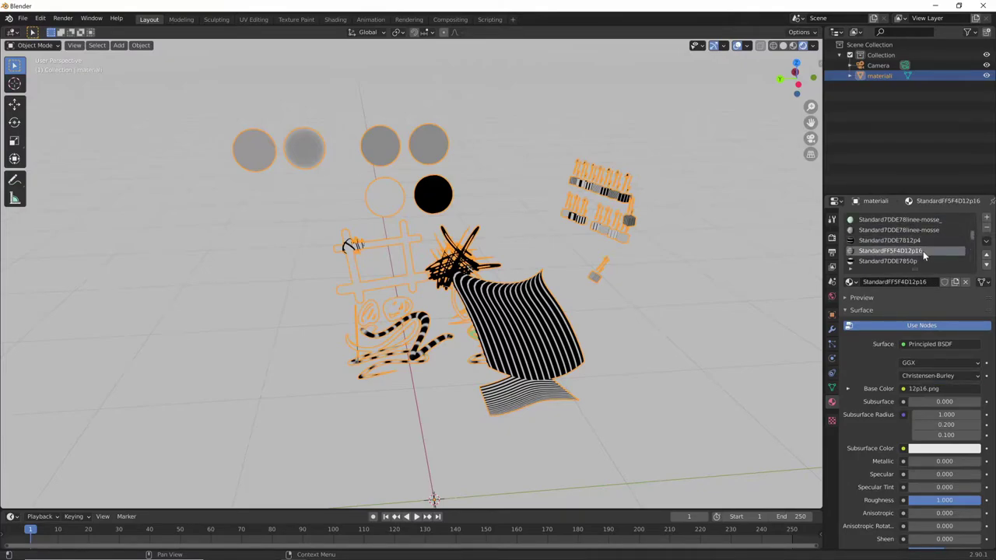
left_click(918, 261)
scroll(974, 249, "down", 4)
scroll(974, 249, "up", 2)
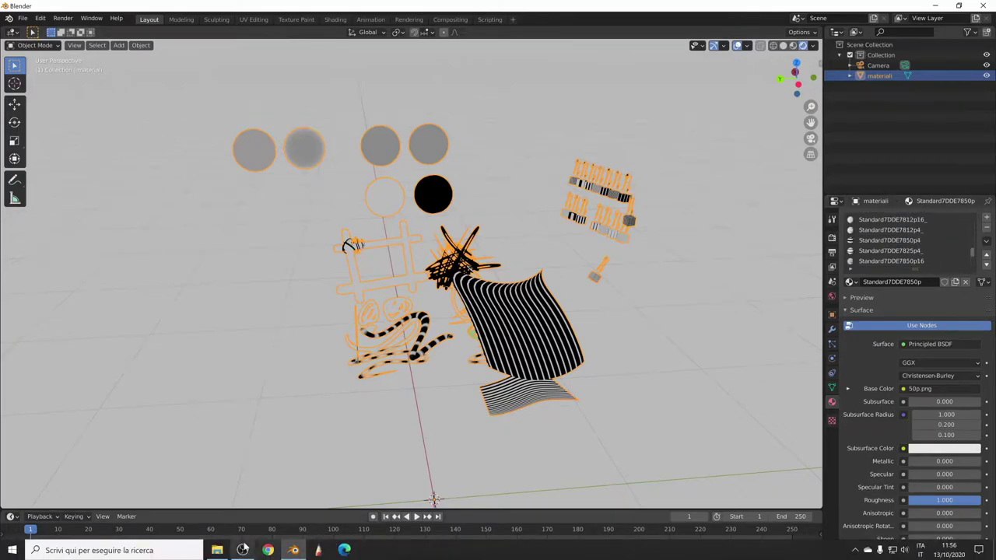
Open the exported texture folder, select the materiali mesh and switch to the Shading workspace.
left_click(217, 550)
left_click_drag(219, 321, 624, 388)
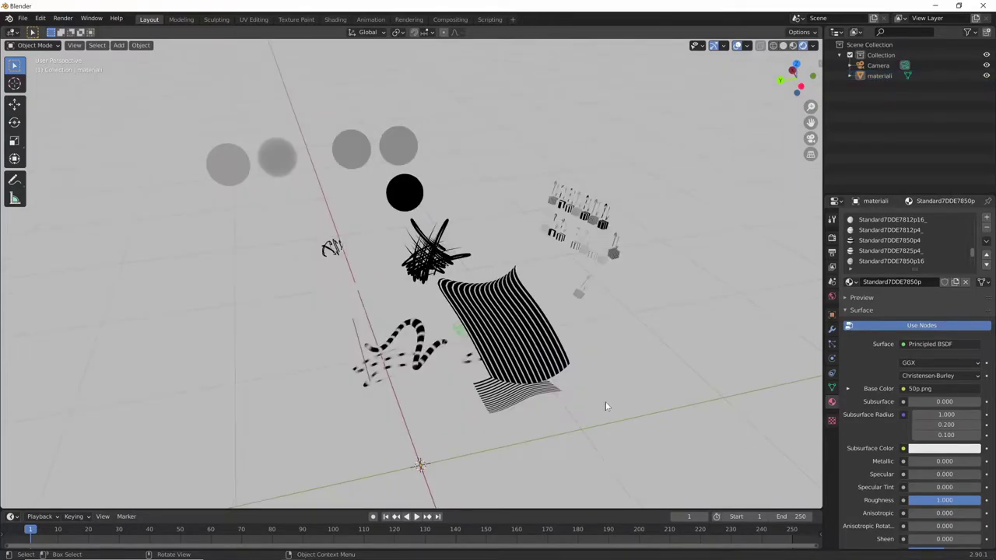
mouse_move(606, 406)
middle_mouse_down()
mouse_move(623, 398)
mouse_move(608, 403)
middle_mouse_up()
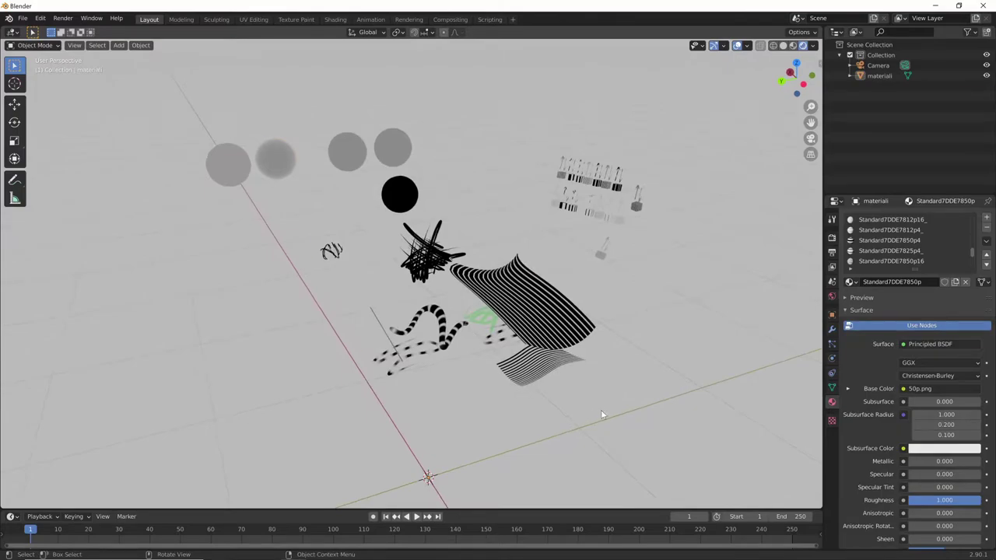
left_click(498, 265)
left_click(335, 19)
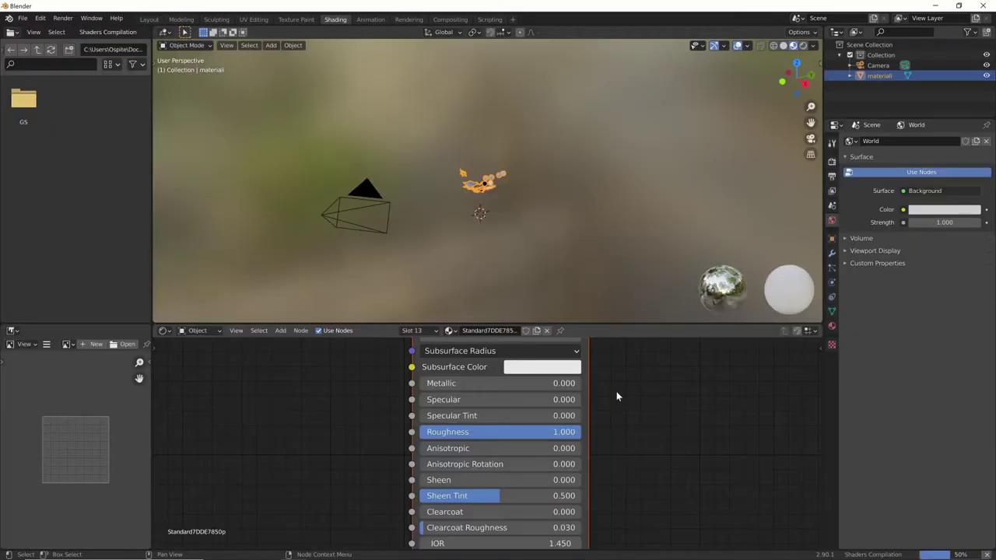
mouse_move(544, 259)
middle_mouse_down()
mouse_move(562, 264)
mouse_move(649, 192)
middle_mouse_up()
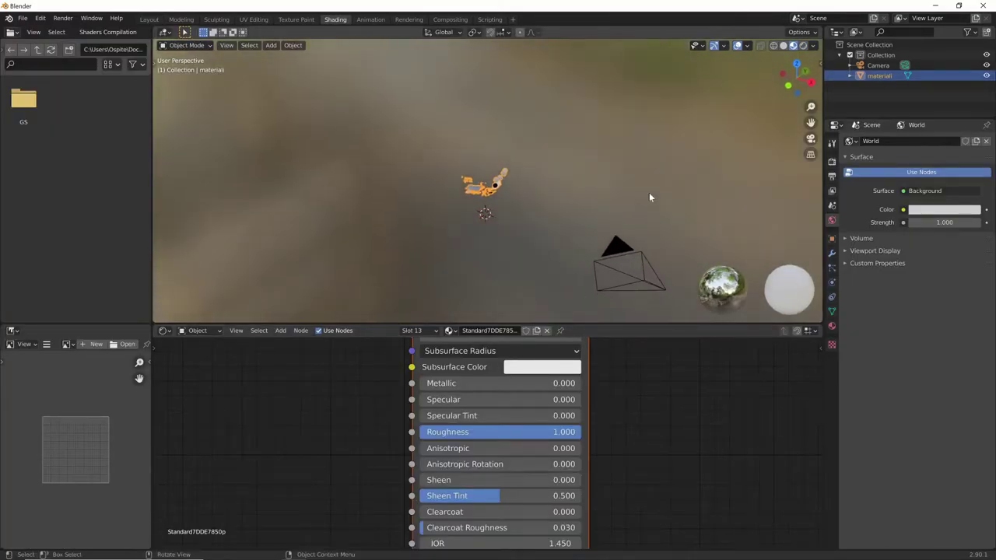
left_click(803, 45)
scroll(699, 152, "up", 5)
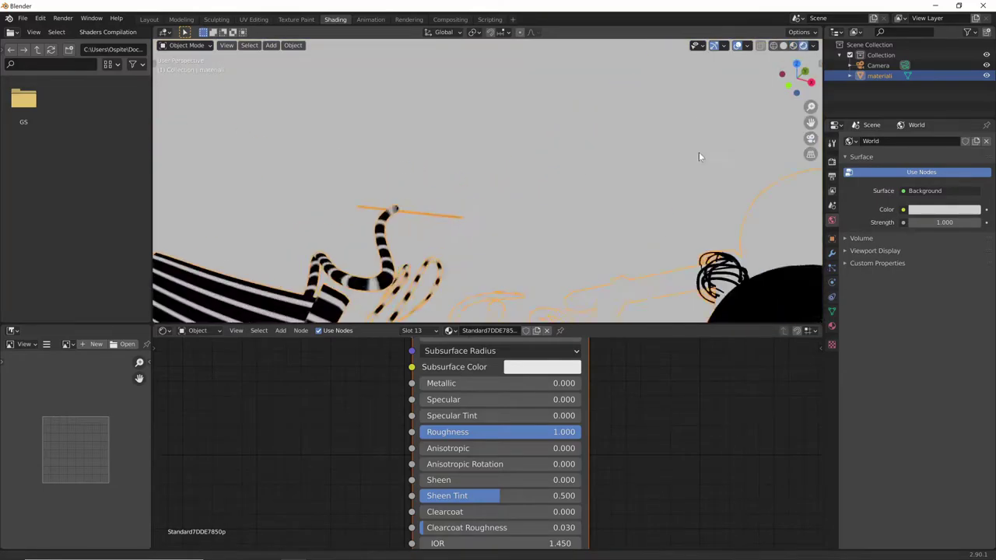
left_click(831, 325)
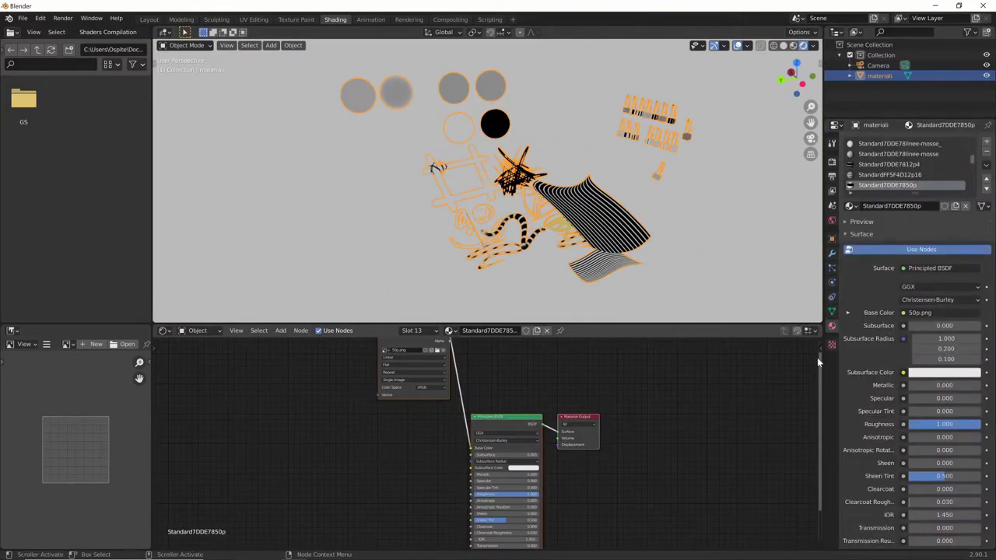
scroll(972, 160, "up", 5)
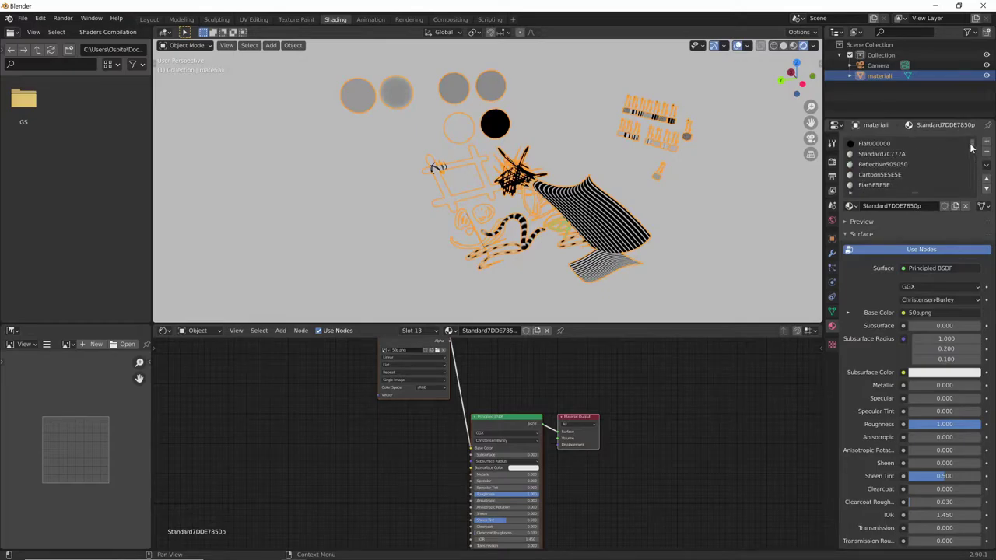
left_click(876, 144)
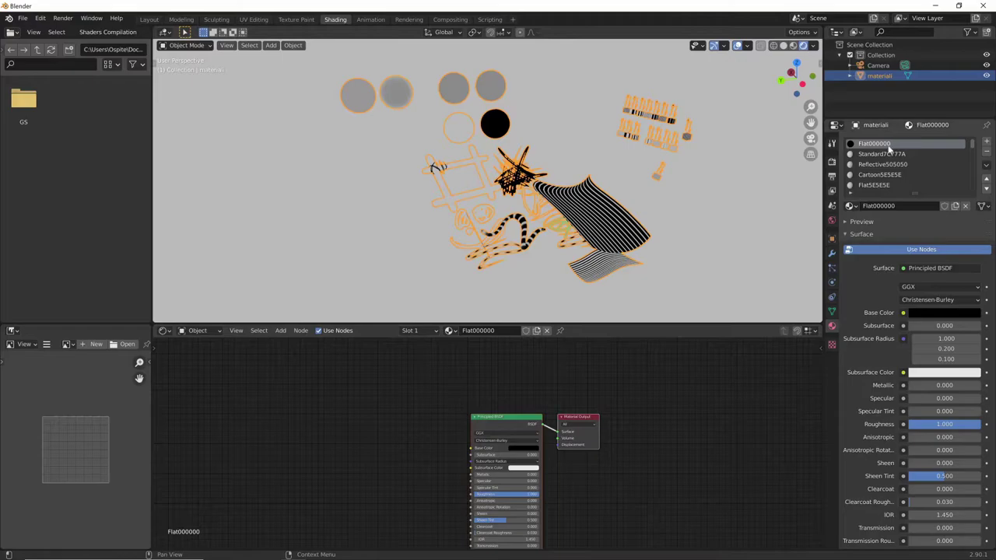
mouse_move(668, 477)
middle_mouse_down()
mouse_move(673, 438)
mouse_move(662, 415)
middle_mouse_up()
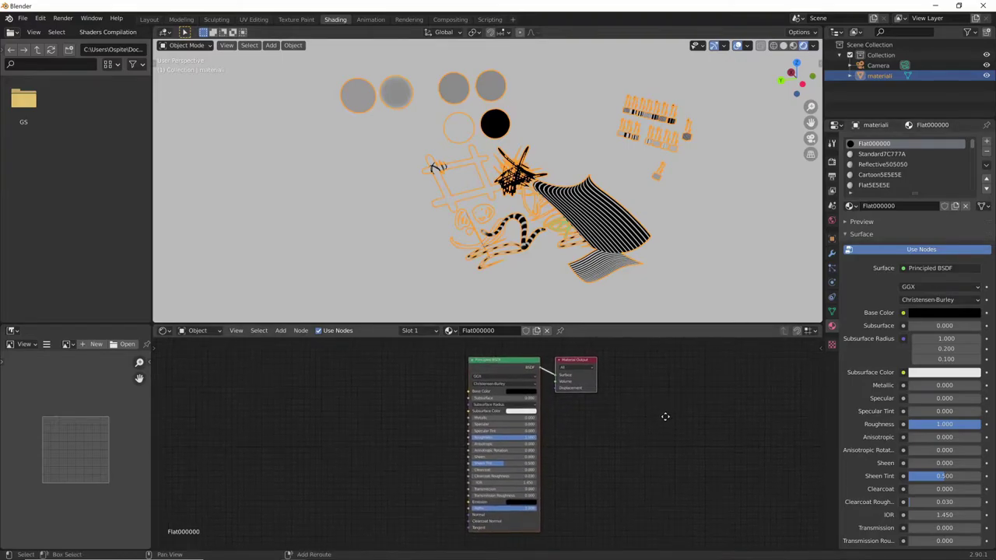
left_click(484, 359)
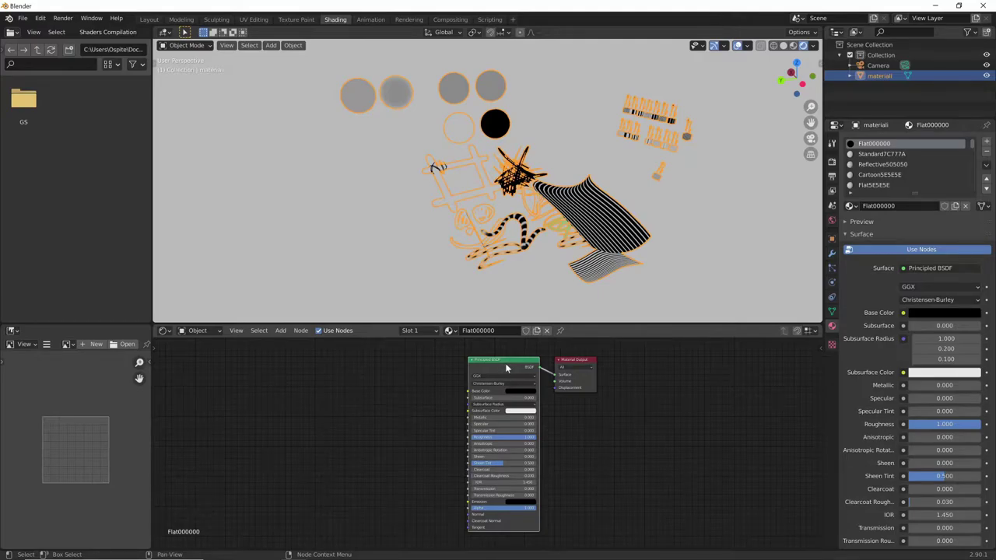
key("shift")
Enable the Node Wrangler add-on by searching 'node' in Preferences > Add-ons, then close Preferences.
left_click(41, 18)
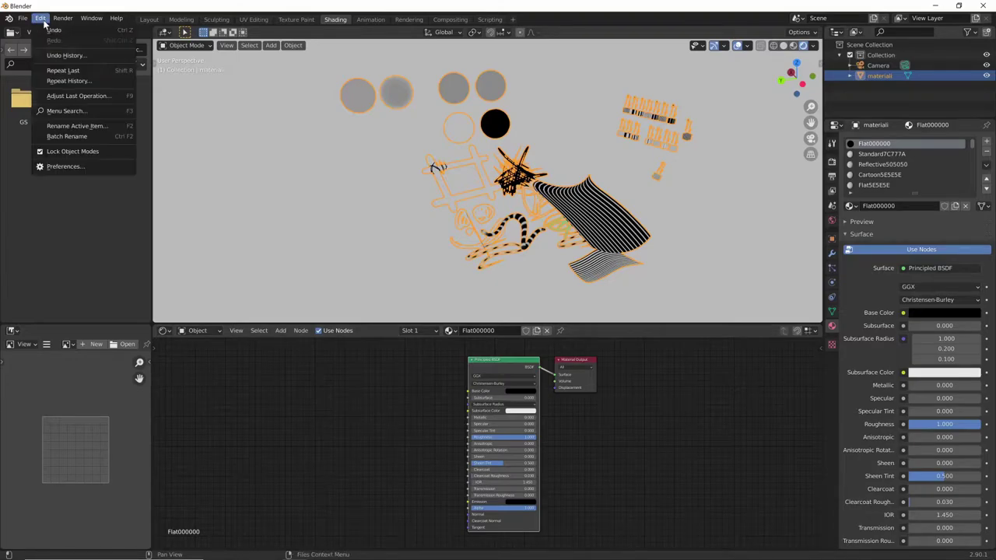
left_click(84, 166)
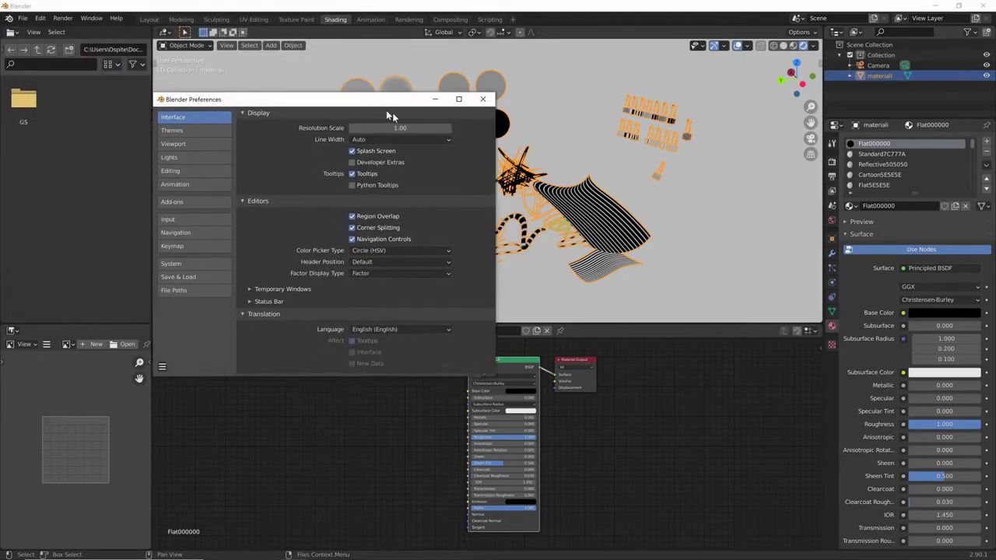
left_click_drag(214, 16, 589, 197)
left_click(418, 291)
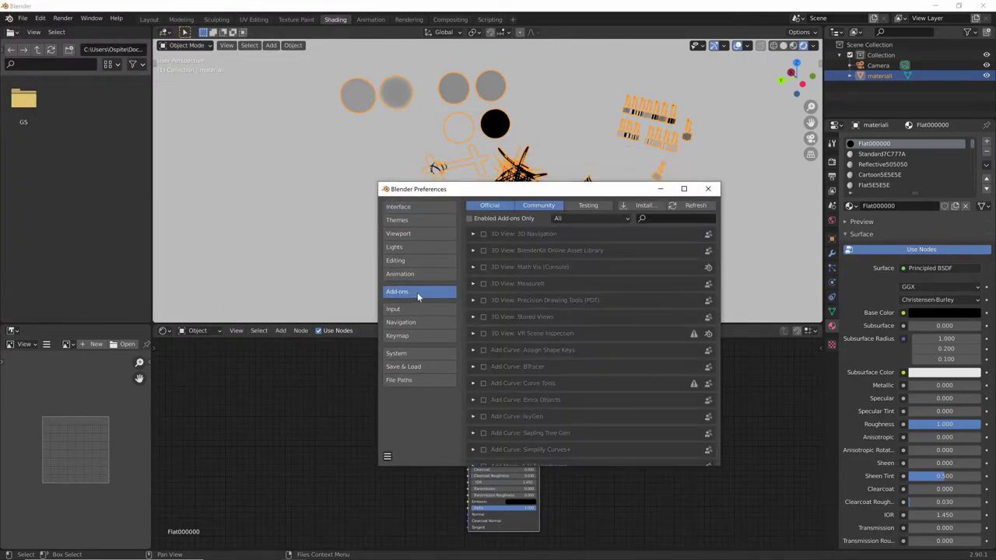
left_click(662, 218)
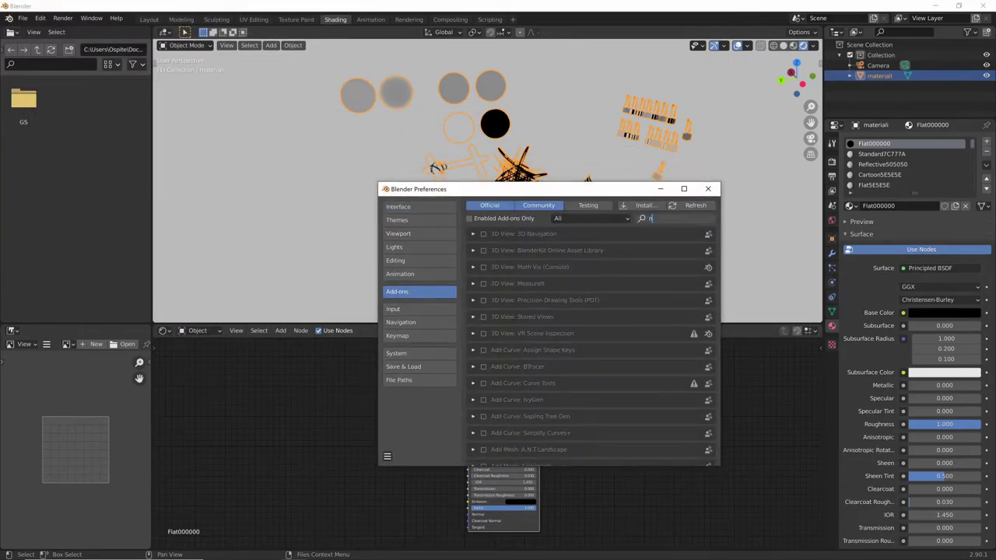
type("node")
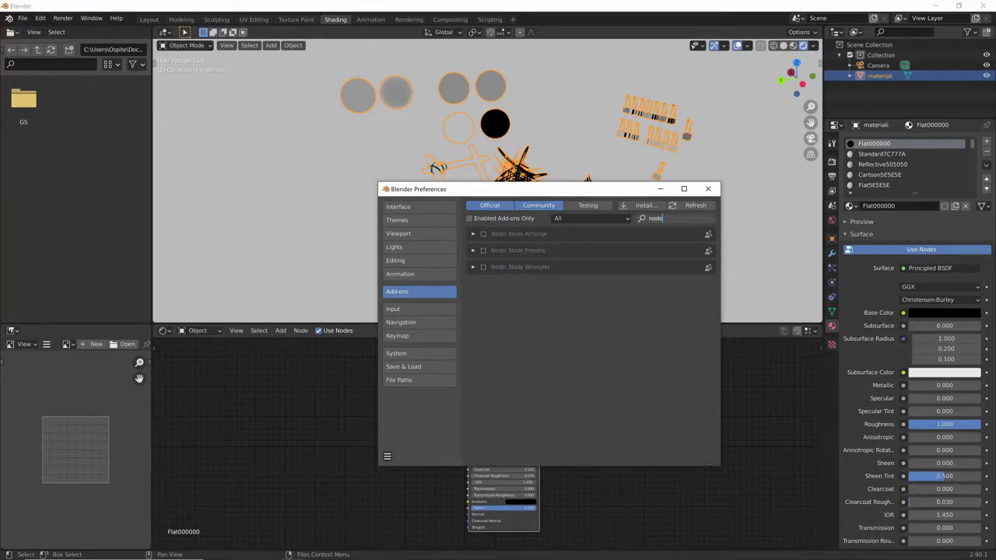
key("Return")
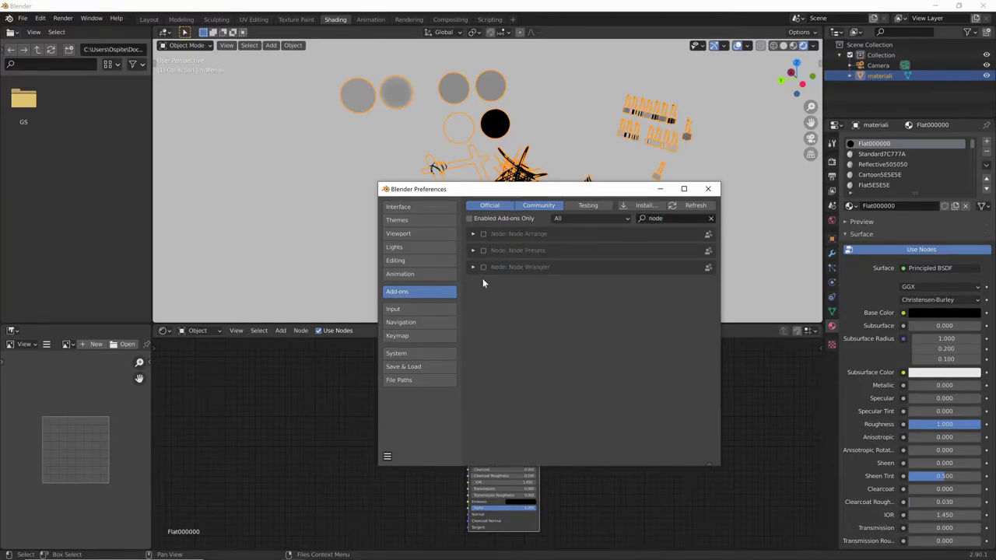
left_click(483, 267)
left_click(473, 266)
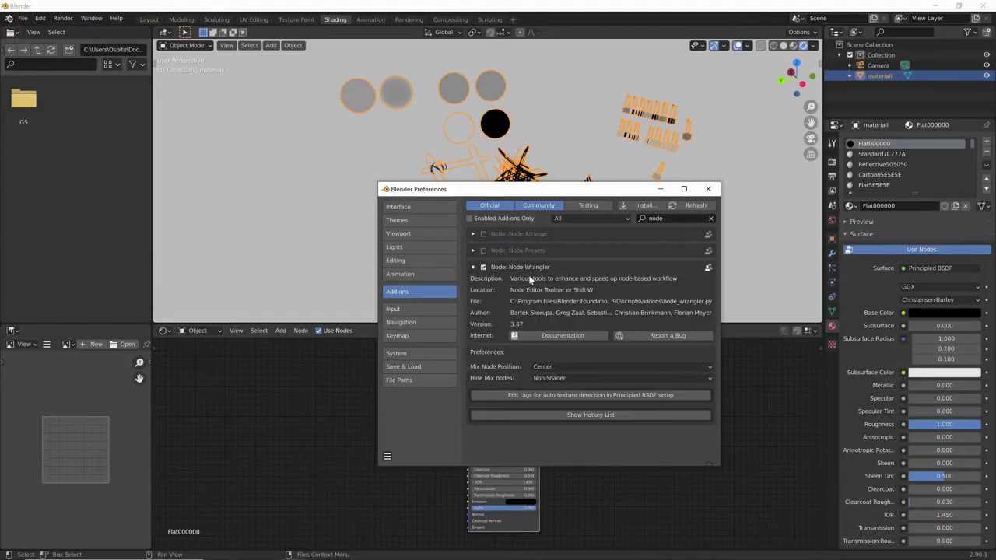
left_click(523, 269)
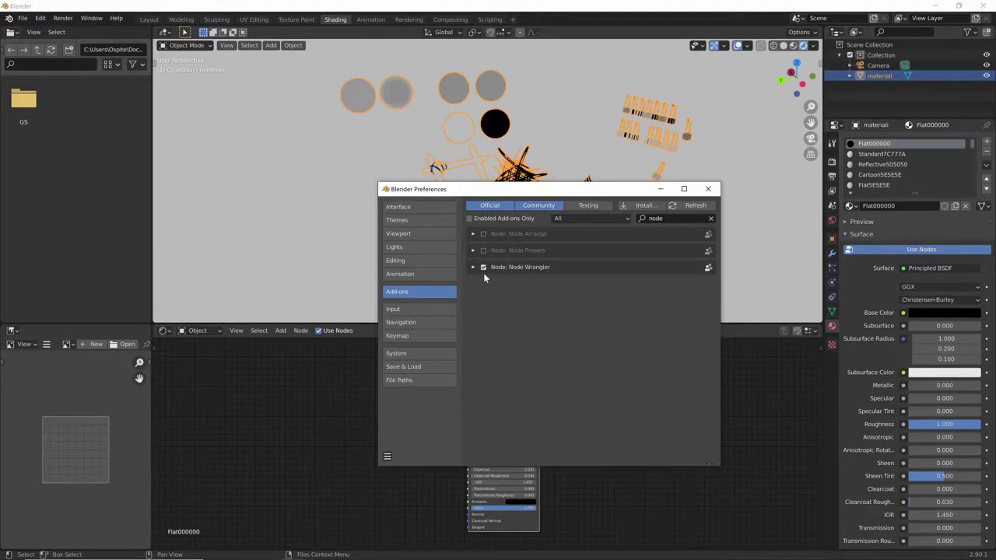
left_click(708, 188)
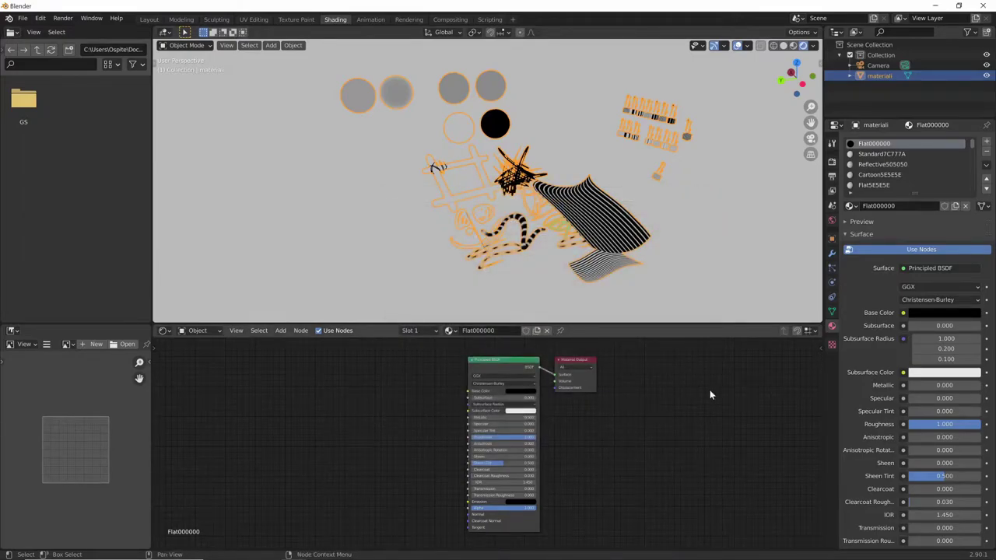
Switch the Flat000000 material's Principled BSDF node to an Emission shader.
left_click(506, 362)
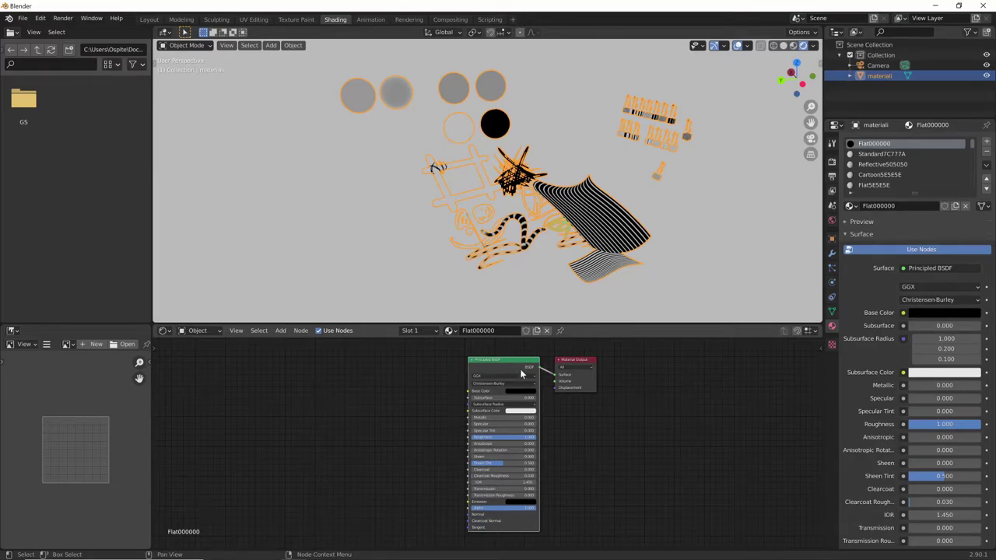
key("shift+s")
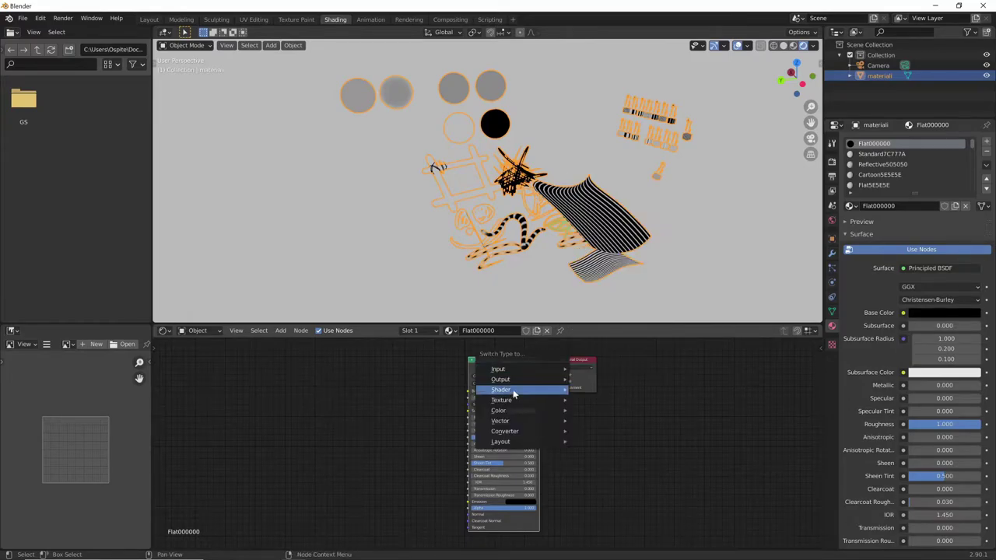
mouse_move(500, 389)
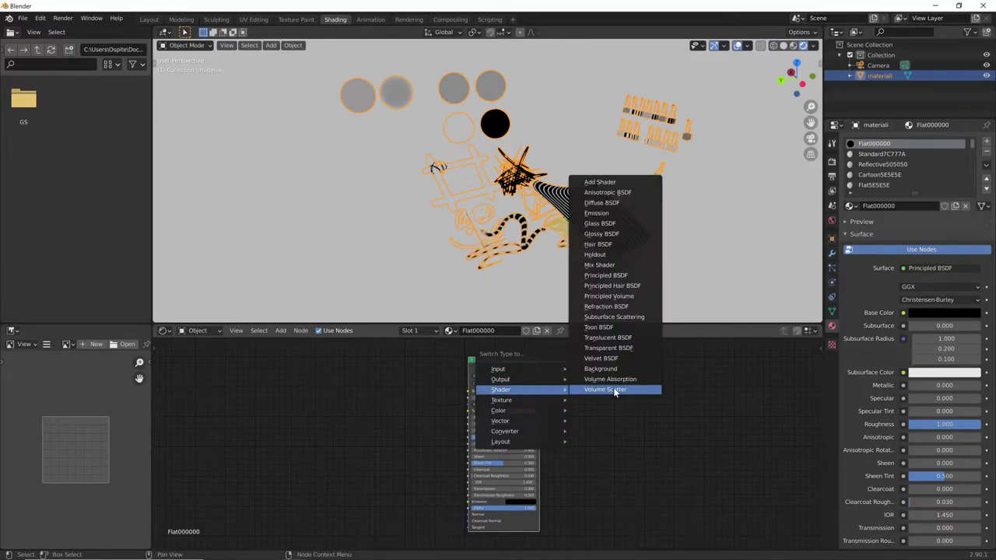
left_click(619, 214)
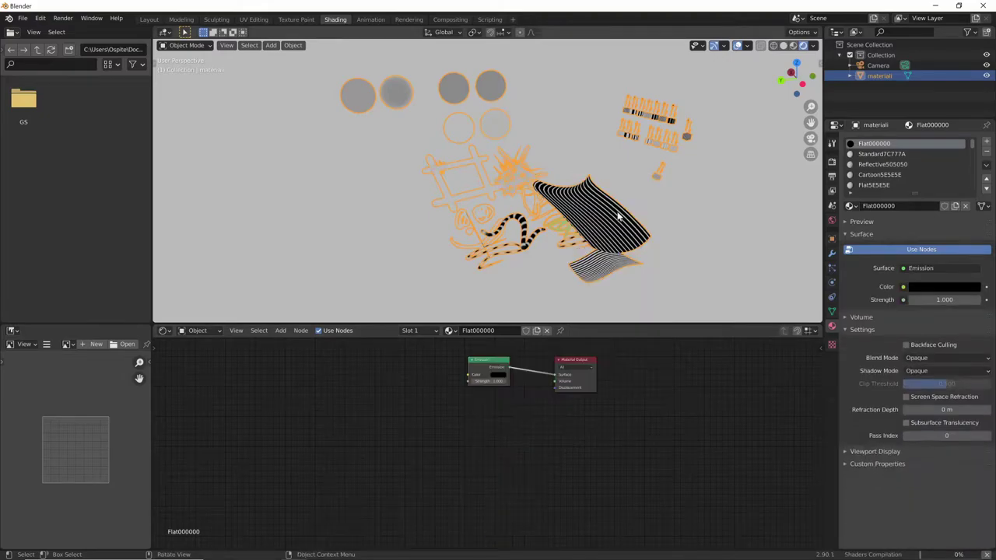
left_click_drag(493, 365, 507, 372)
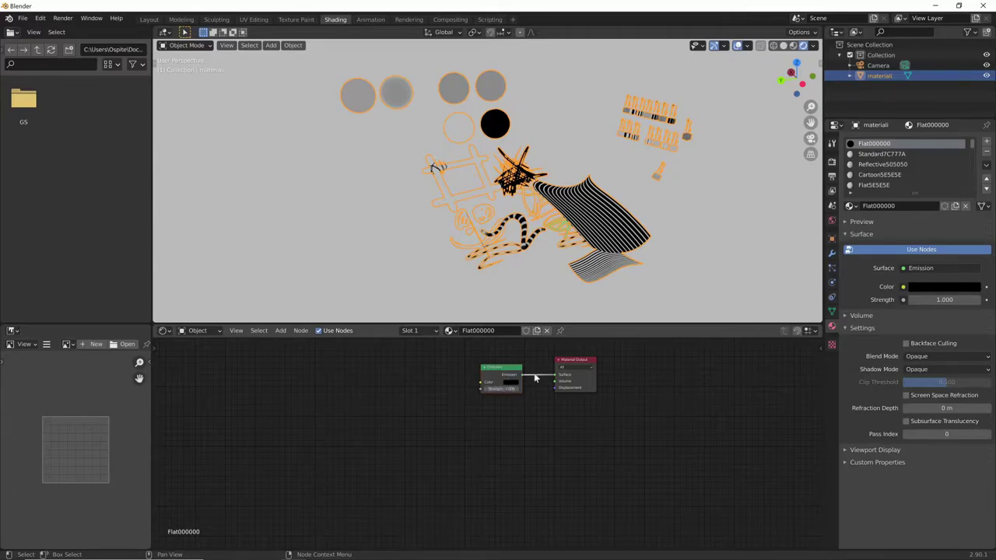
left_click(878, 184)
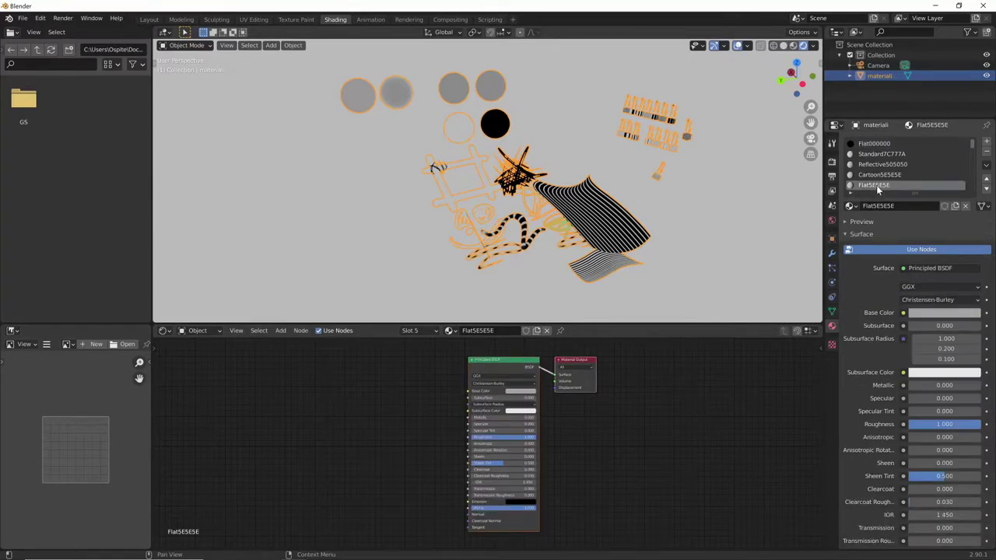
Switch the grey Flat5E5E5E material's Principled BSDF to an Emission shader.
key("shift+s")
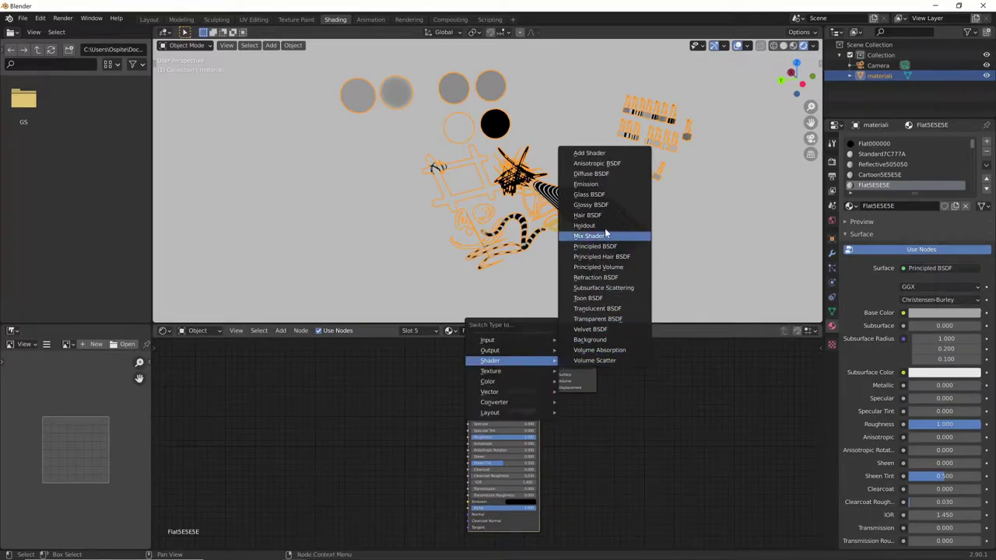
left_click(607, 185)
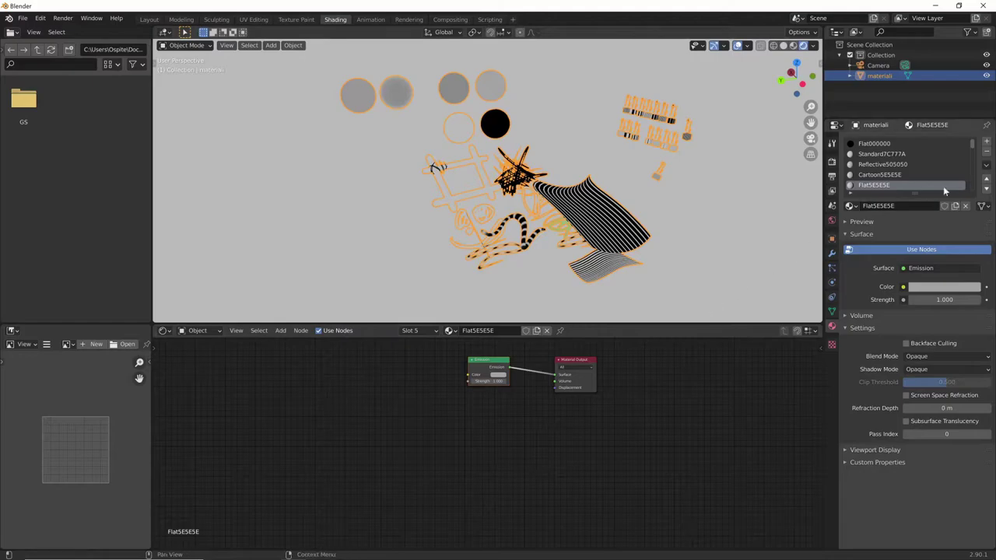
scroll(976, 155, "down", 4)
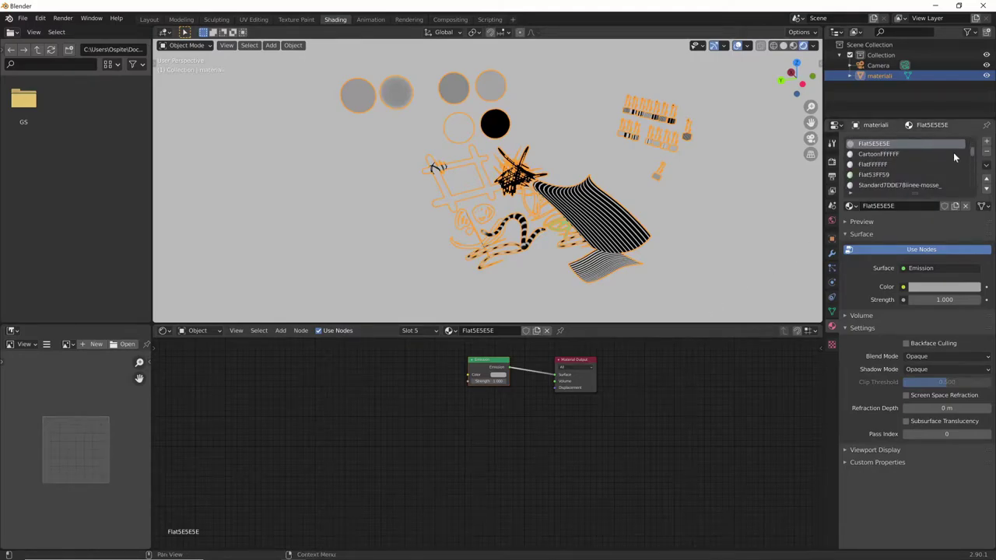
left_click(878, 166)
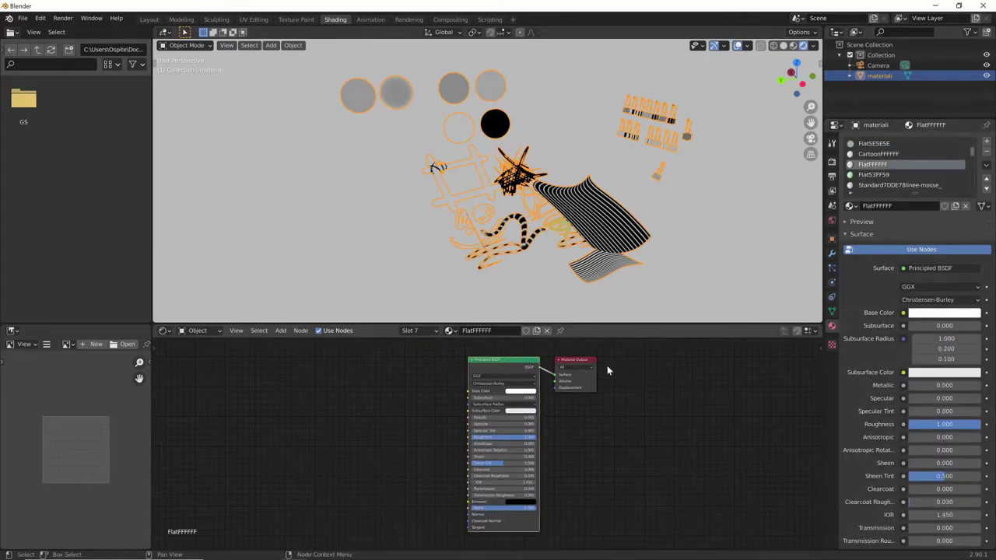
key("shift+s")
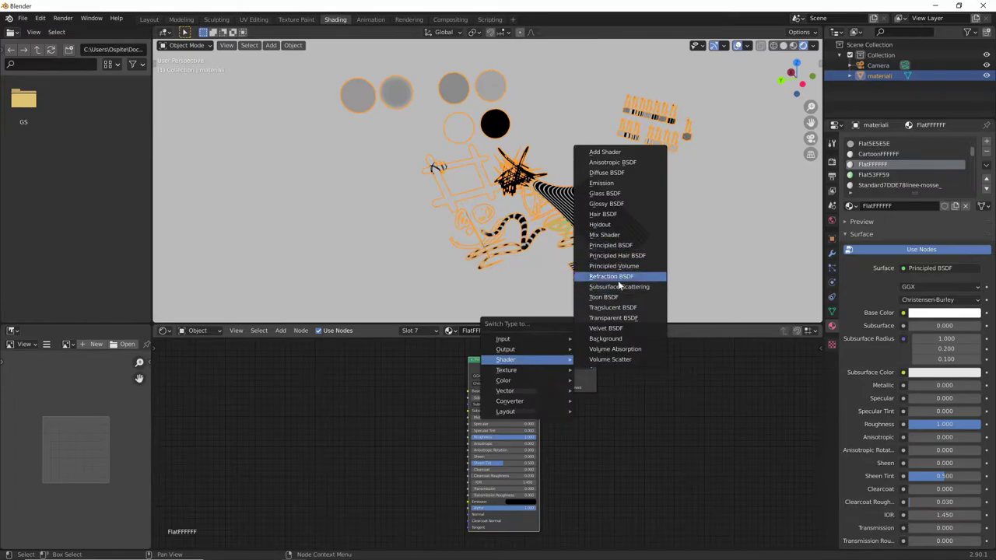
left_click(624, 246)
Switch the green Flat53FF59 material's Principled BSDF to an Emission shader.
left_click(872, 175)
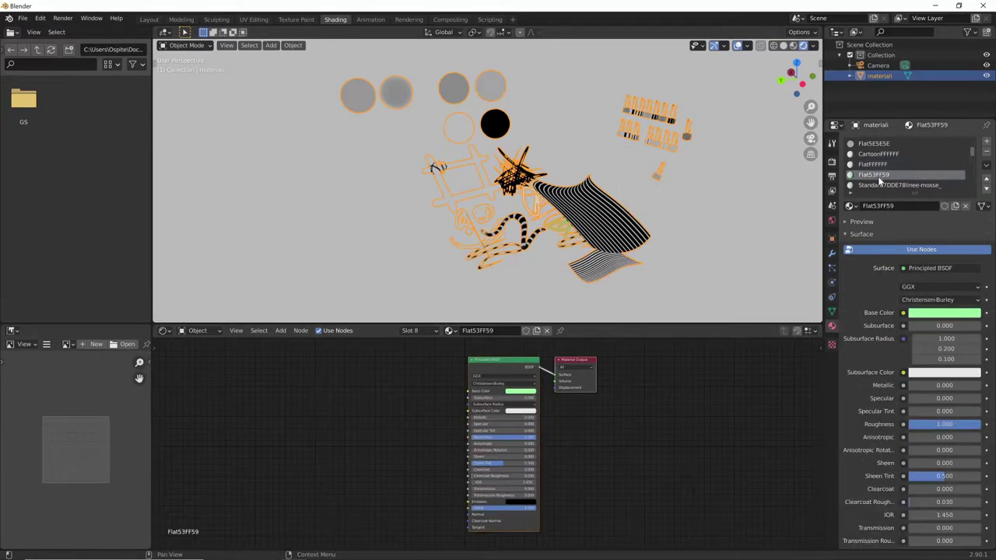
key("shift+s")
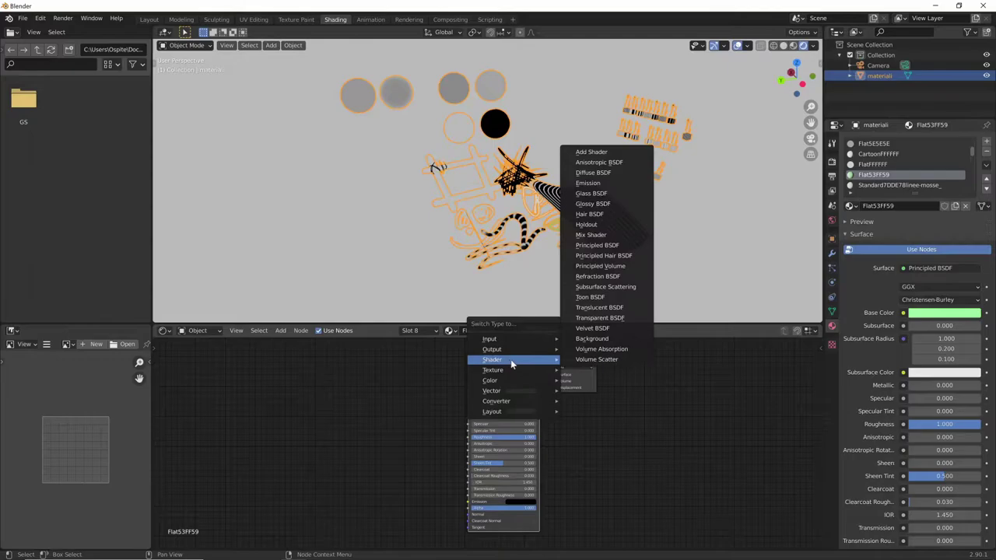
left_click(615, 182)
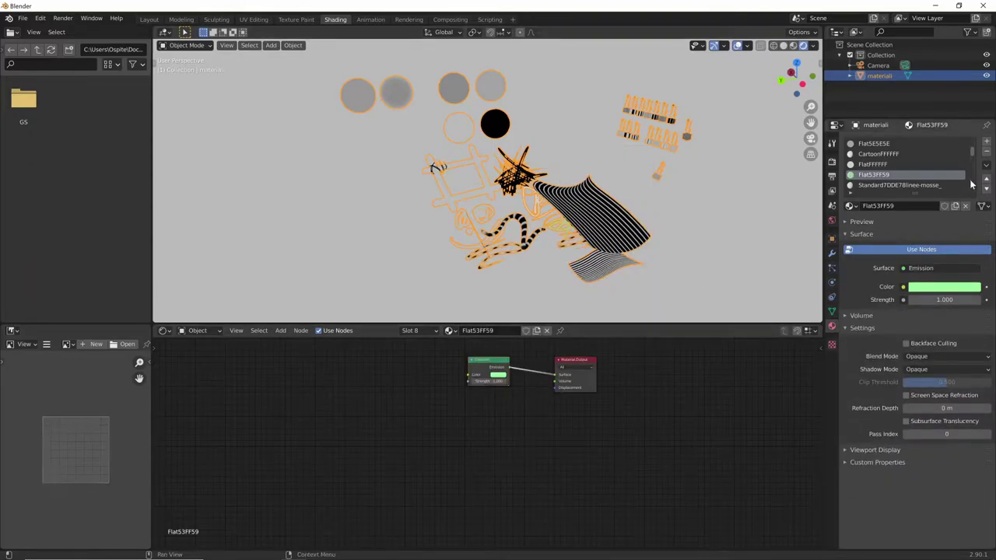
scroll(973, 161, "down", 2)
left_click_drag(973, 161, 975, 191)
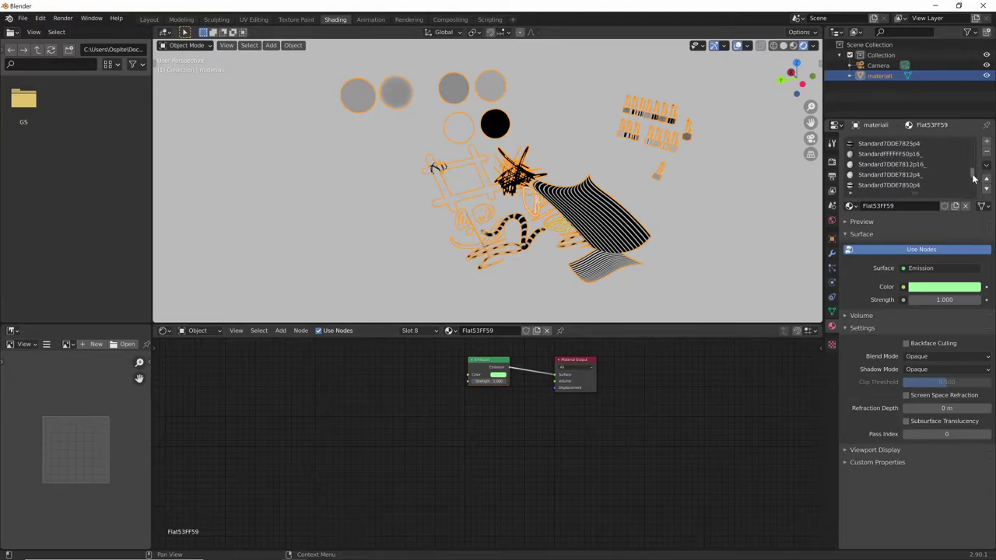
left_click(900, 176)
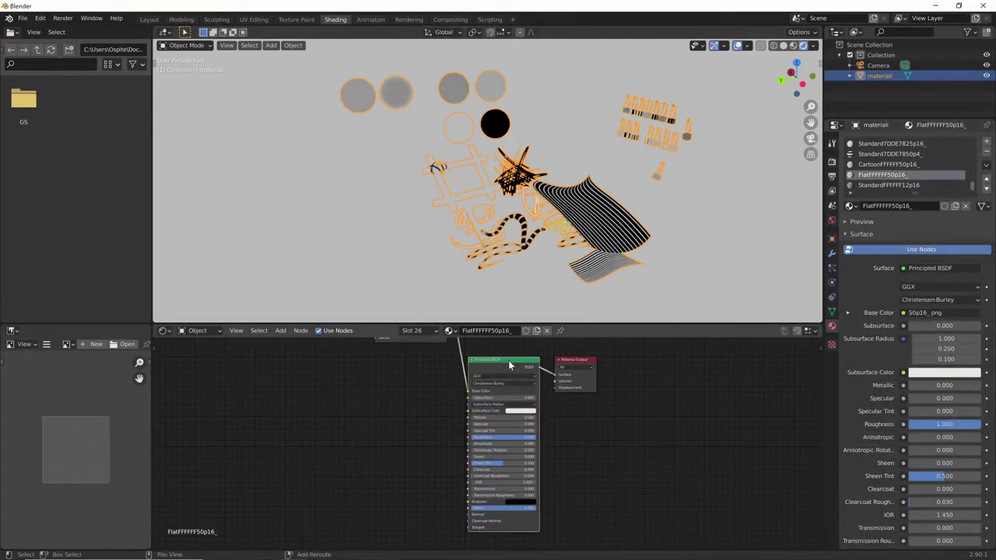
Make FlatFFFFFF50p16_ an Emission shader fed by the 50p16_.png image texture node.
key("shift+s")
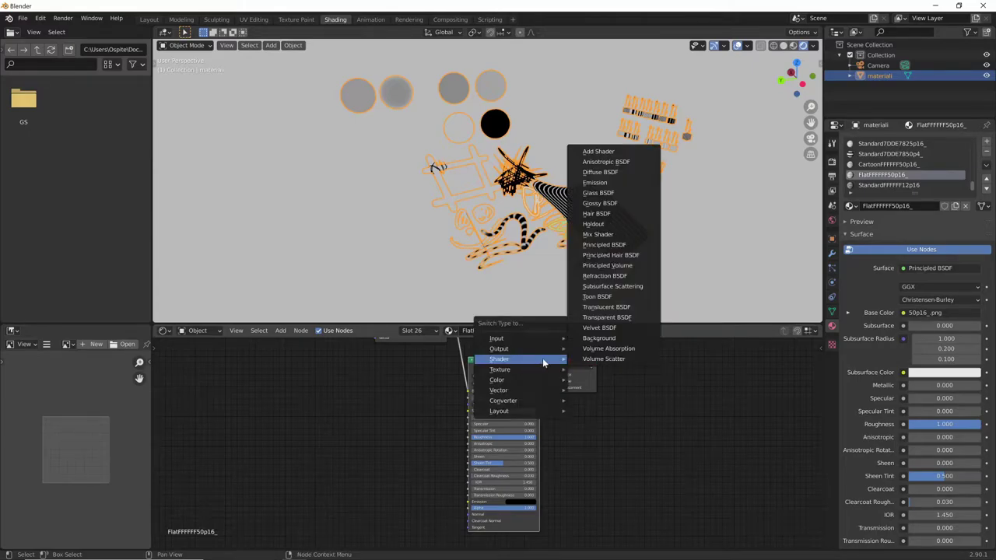
left_click(595, 182)
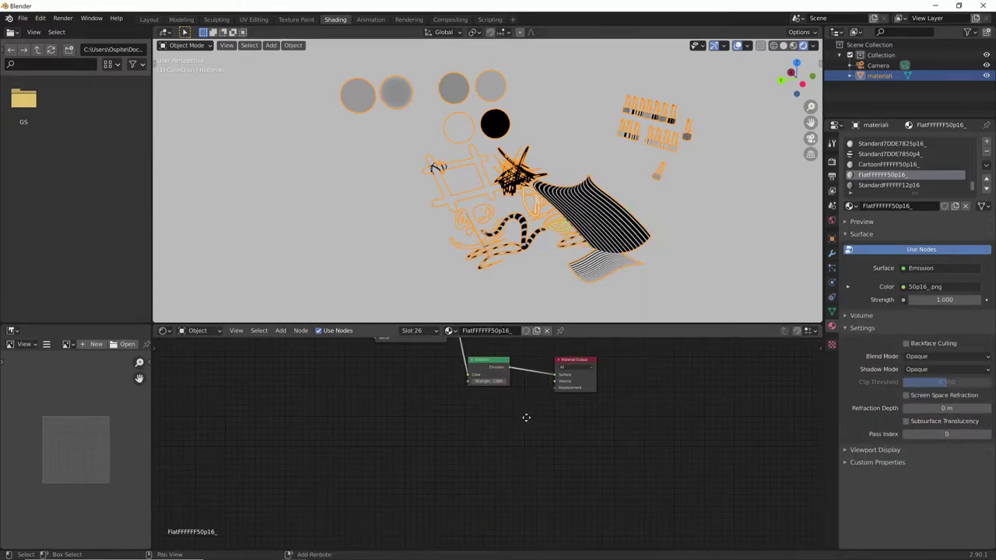
middle_click_drag(527, 415, 580, 466)
left_click_drag(495, 342, 587, 486)
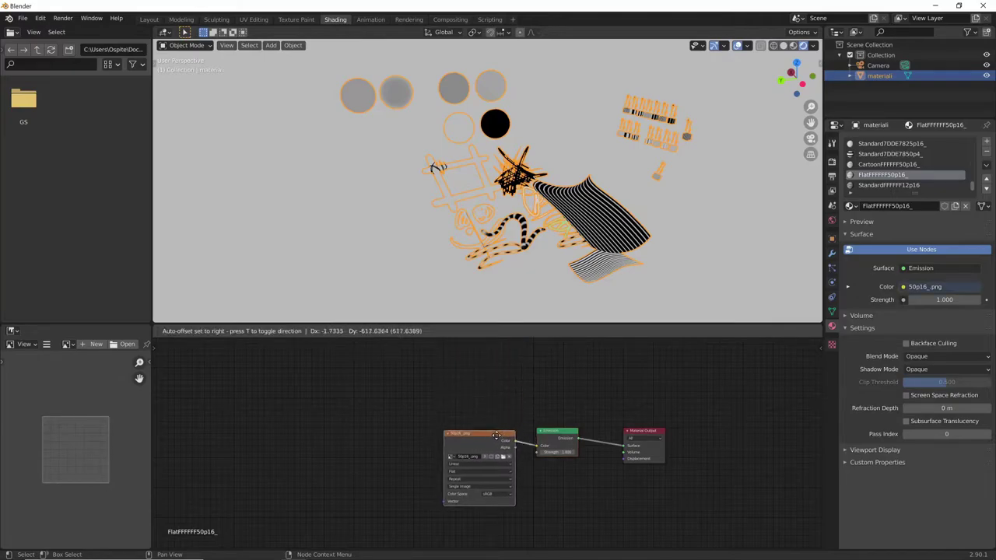
middle_click_drag(587, 486, 557, 456)
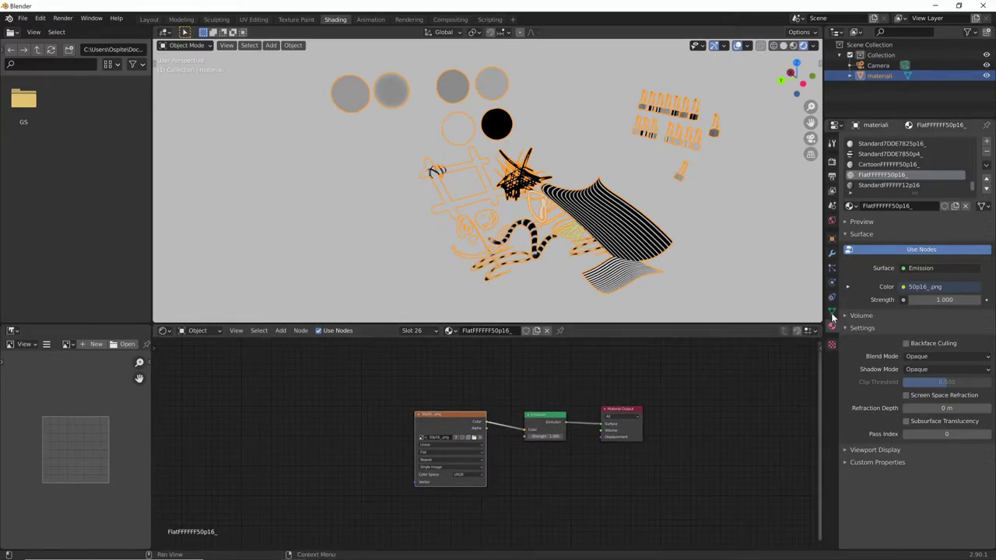
left_click(831, 221)
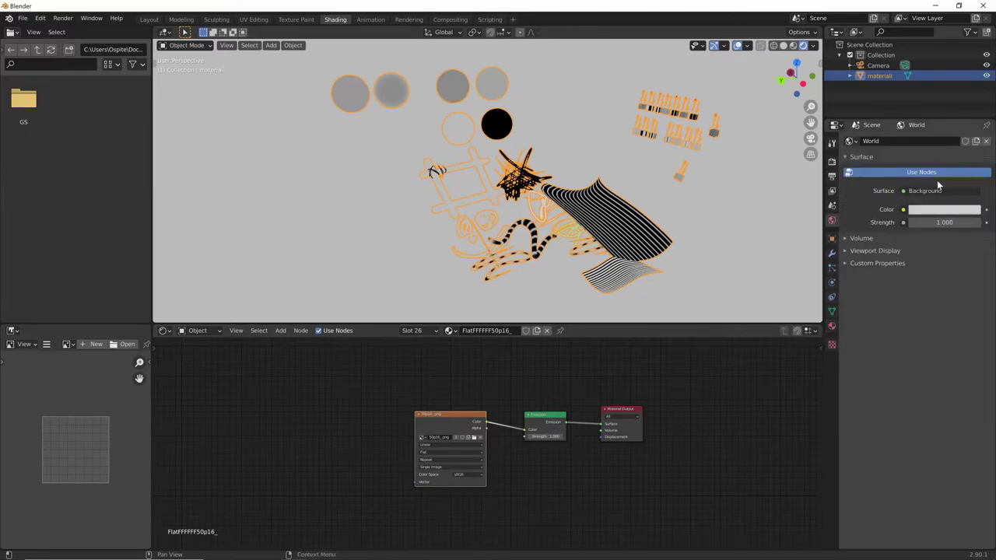
Try black, white and magenta, then set the World colour to neutral grey (value 0.640).
left_click(940, 212)
mouse_move(967, 101)
left_mouse_down()
mouse_move(973, 152)
mouse_move(971, 62)
mouse_move(972, 92)
mouse_move(952, 114)
left_mouse_up()
left_click(940, 210)
left_click(947, 82)
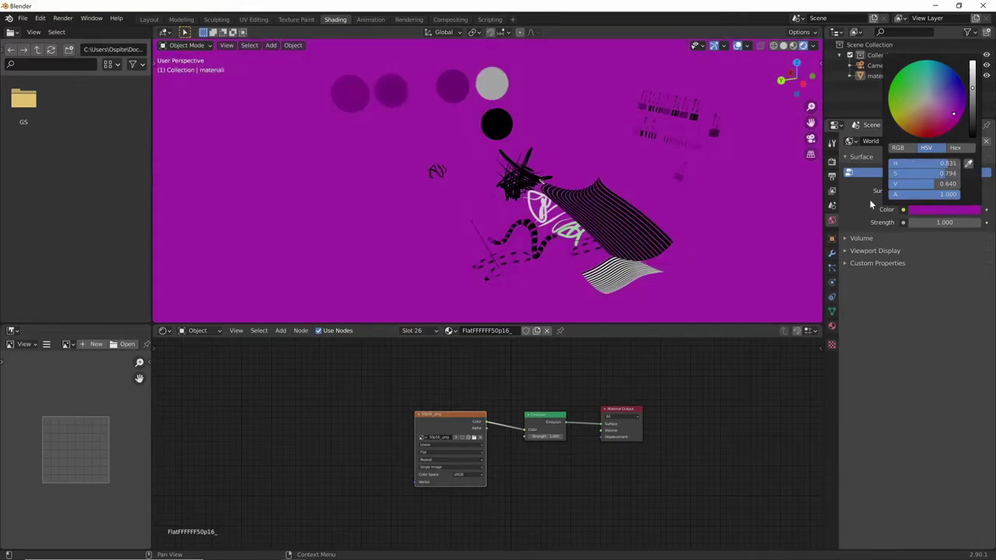
left_click(927, 99)
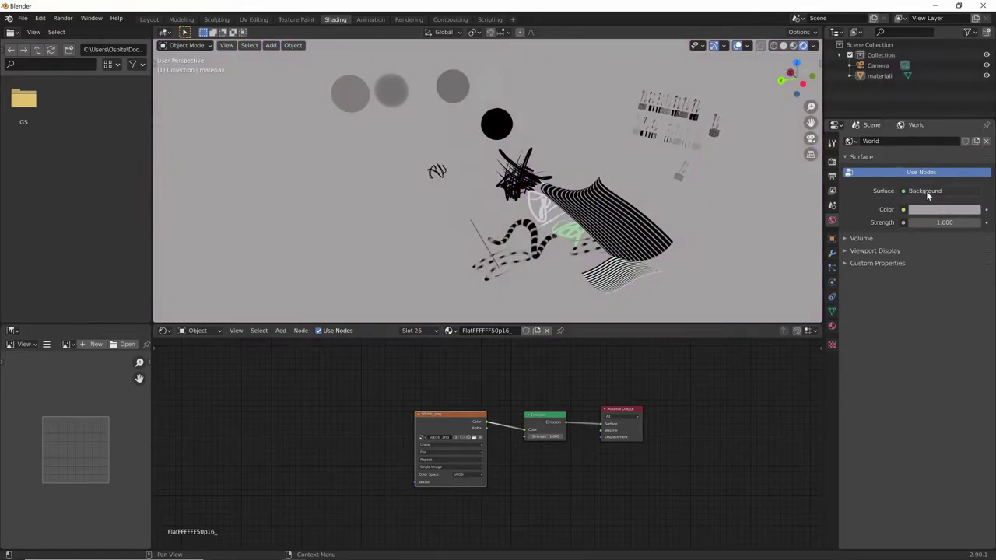
left_click(933, 212)
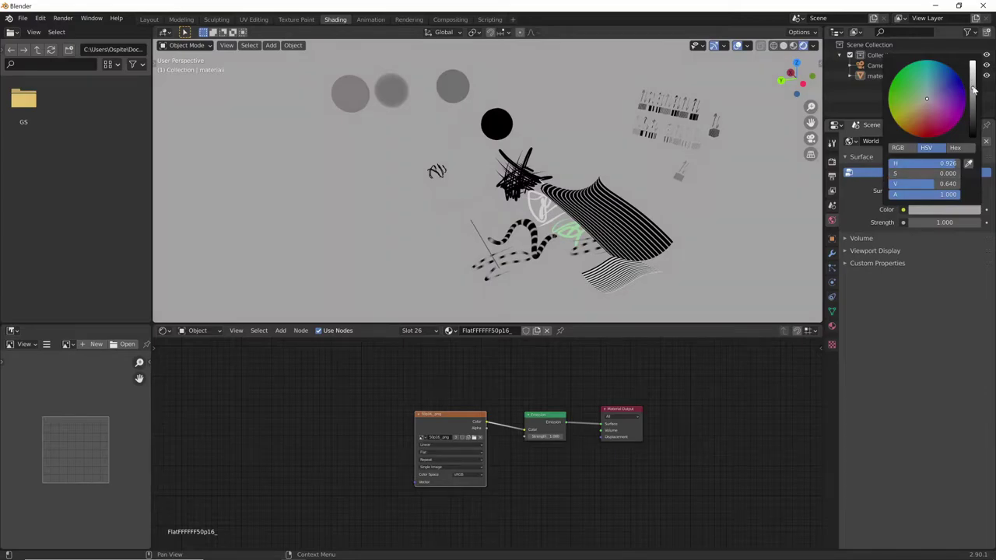
left_click_drag(972, 91, 973, 81)
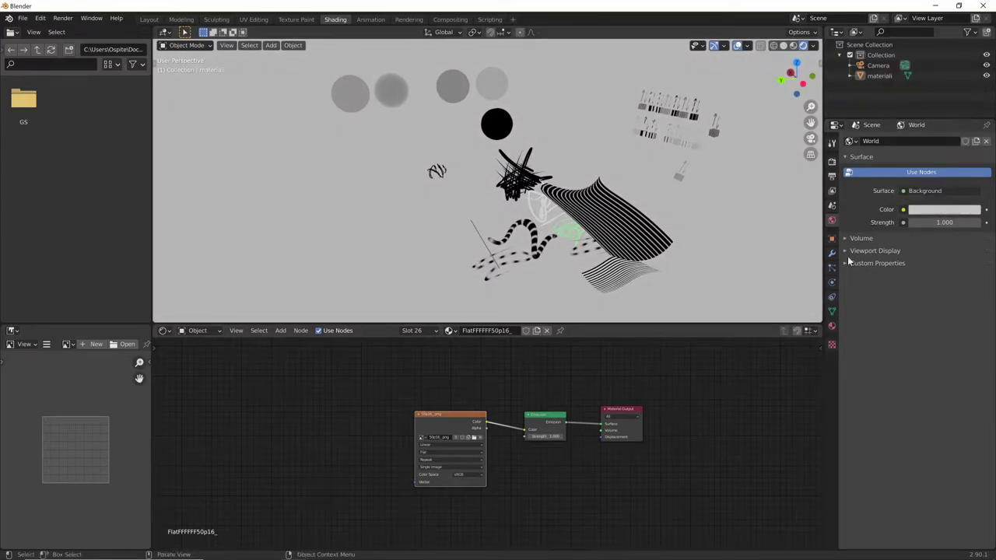
Select all strokes and compare the Standard7C777A and Reflective505050 materials.
key("a")
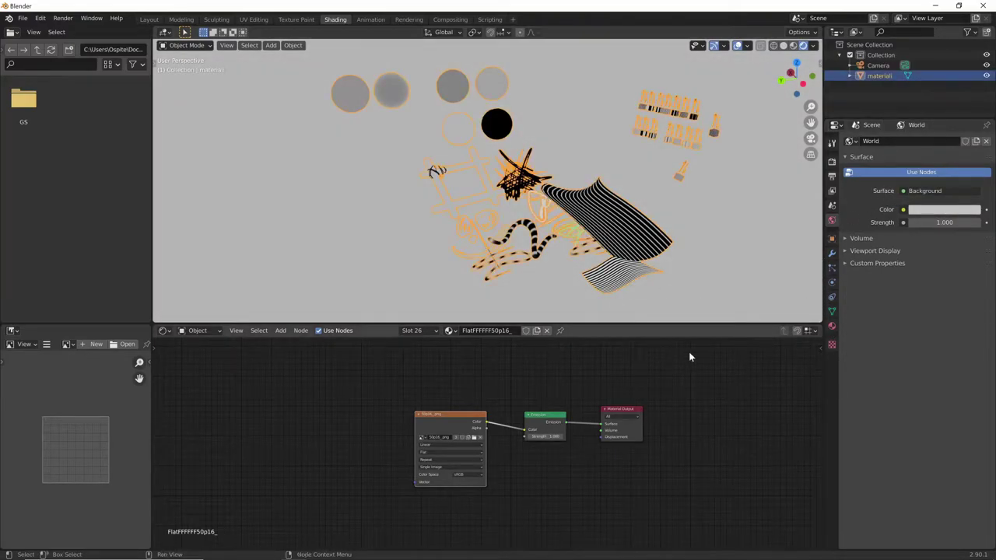
left_click(831, 328)
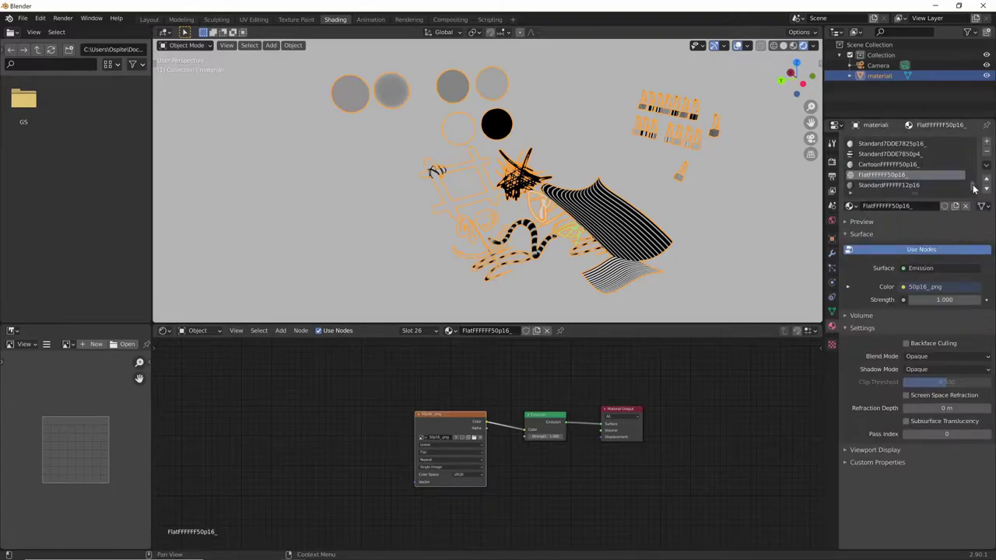
left_click_drag(973, 159, 972, 141)
left_click(882, 154)
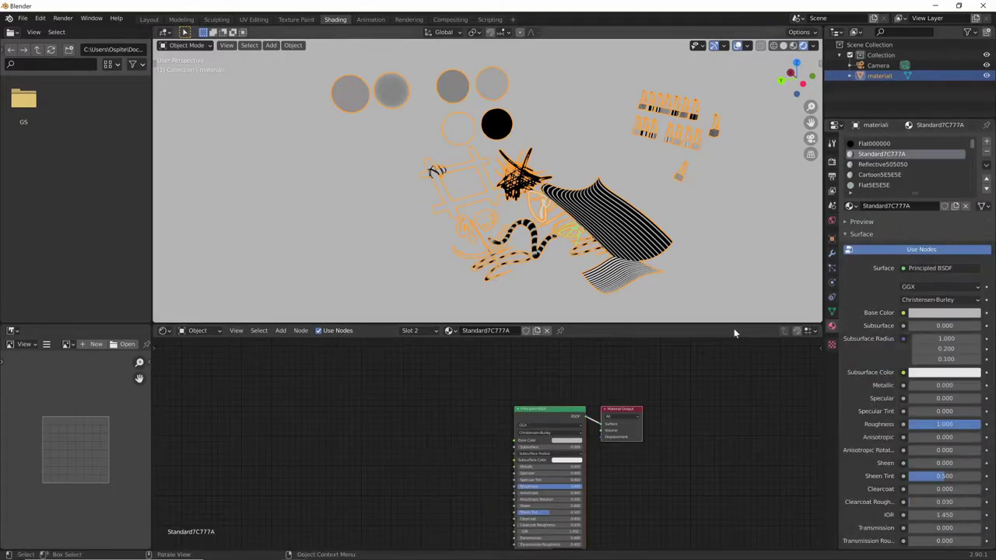
left_click(883, 164)
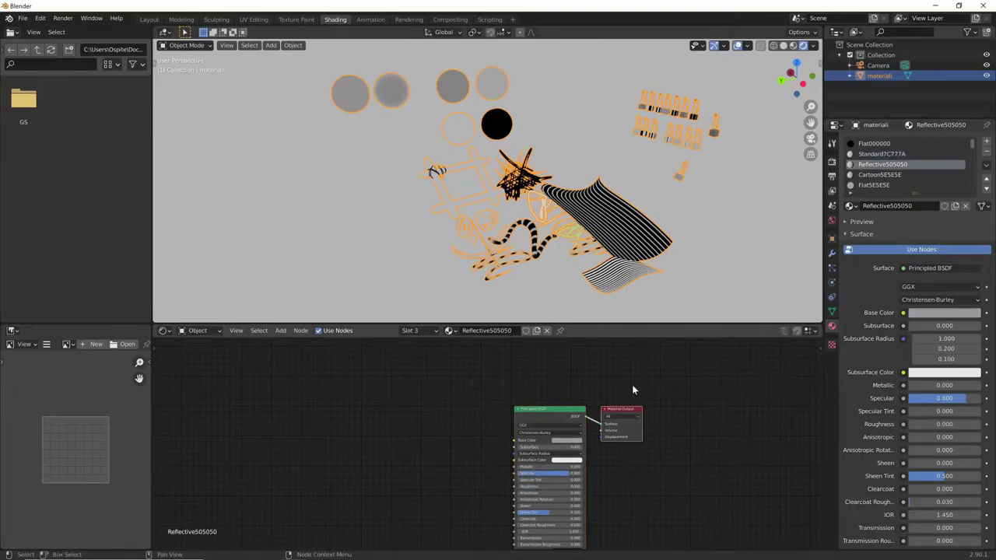
left_click(905, 155)
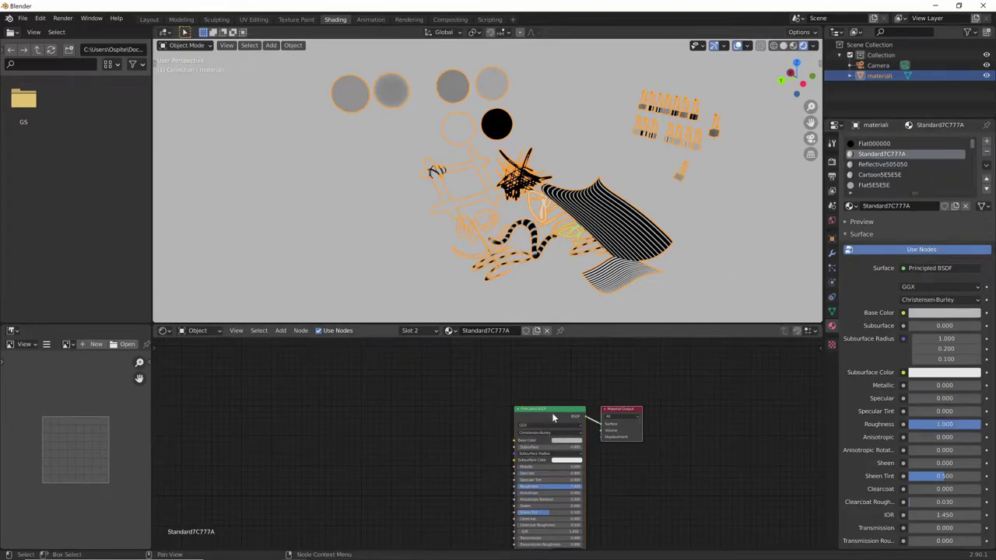
left_click(904, 165)
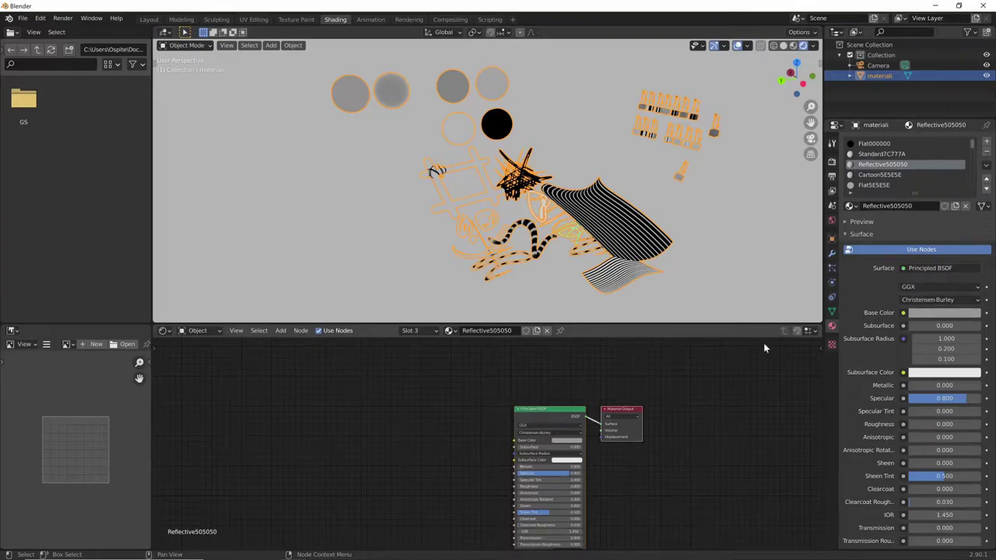
left_click(881, 154)
left_click(882, 165)
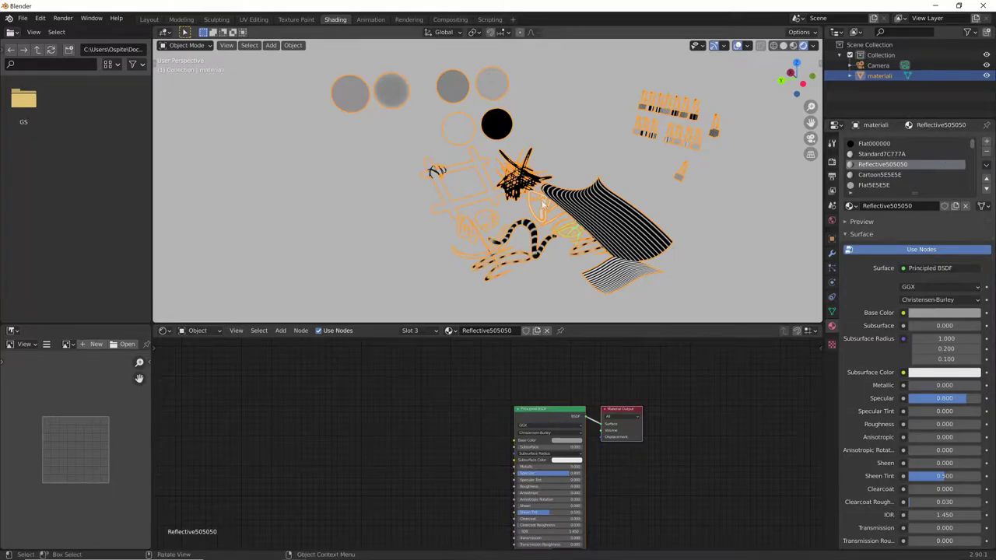
Open the Cartoon5E5E5E material and bring up Switch Type for its Principled BSDF.
mouse_move(643, 237)
middle_mouse_down()
mouse_move(644, 222)
mouse_move(652, 230)
middle_mouse_up()
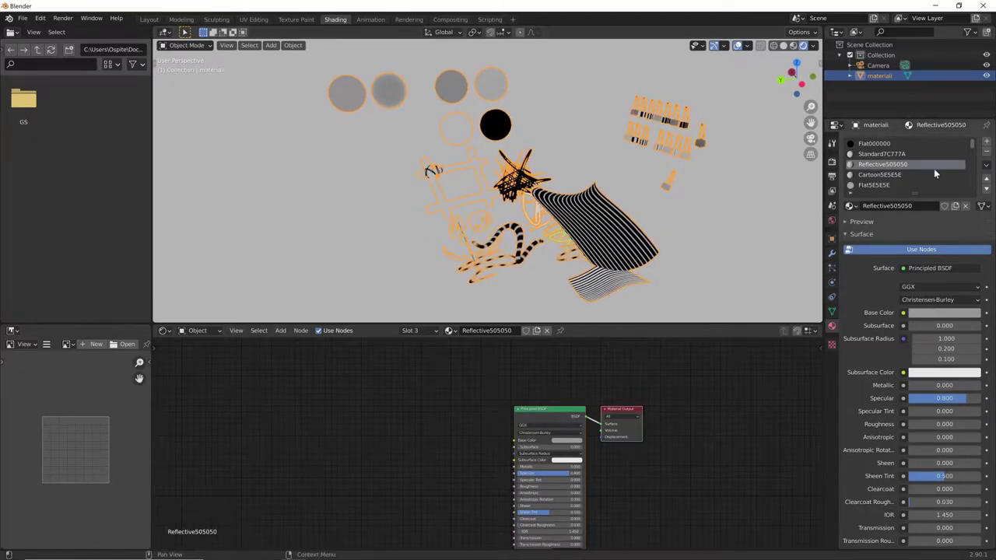
left_click(896, 174)
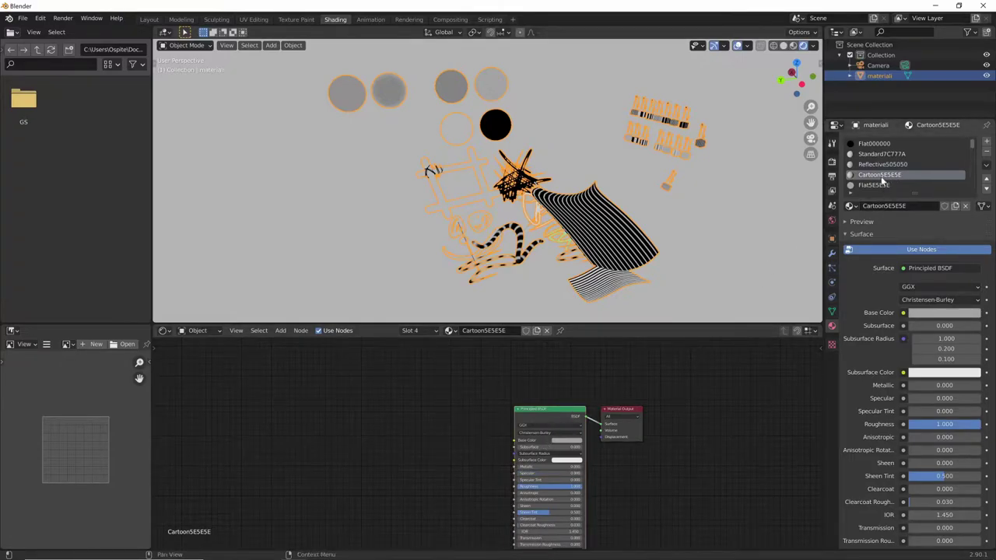
key("shift+s")
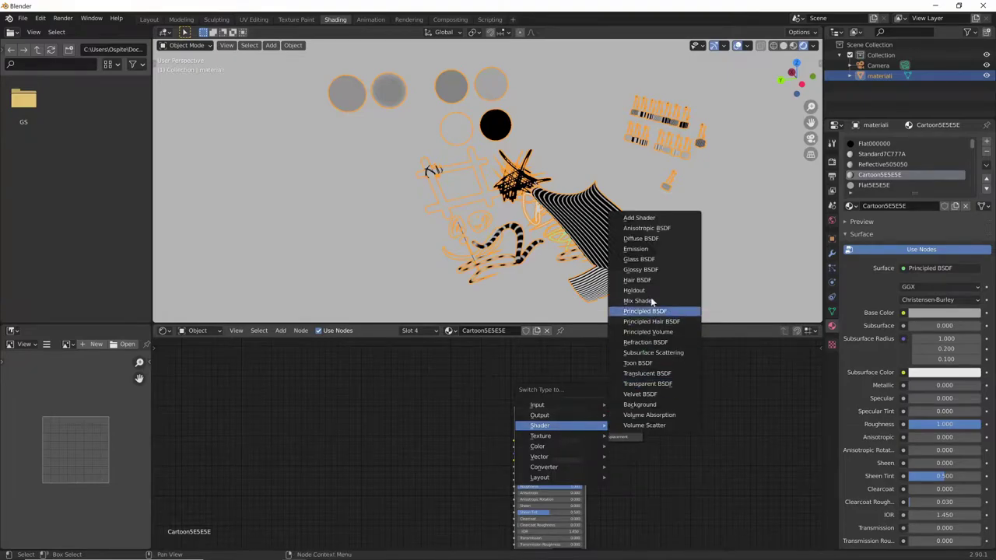
Turn Cartoon5E5E5E's shader into Emission (strength 1.000) and zoom in on the spheres.
left_click(649, 247)
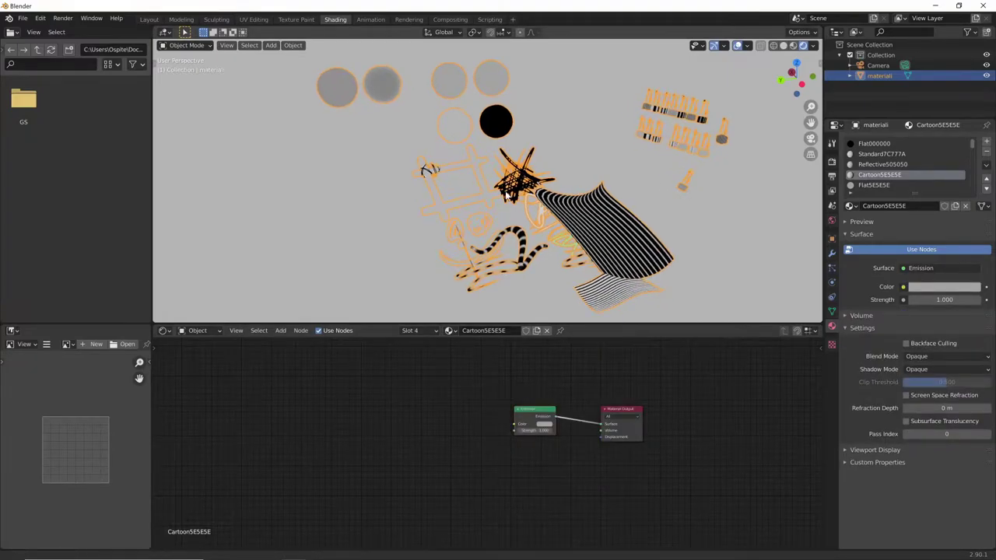
scroll(643, 256, "up", 3)
middle_click_drag(544, 93, 572, 269, "shift")
scroll(584, 257, "up", 2)
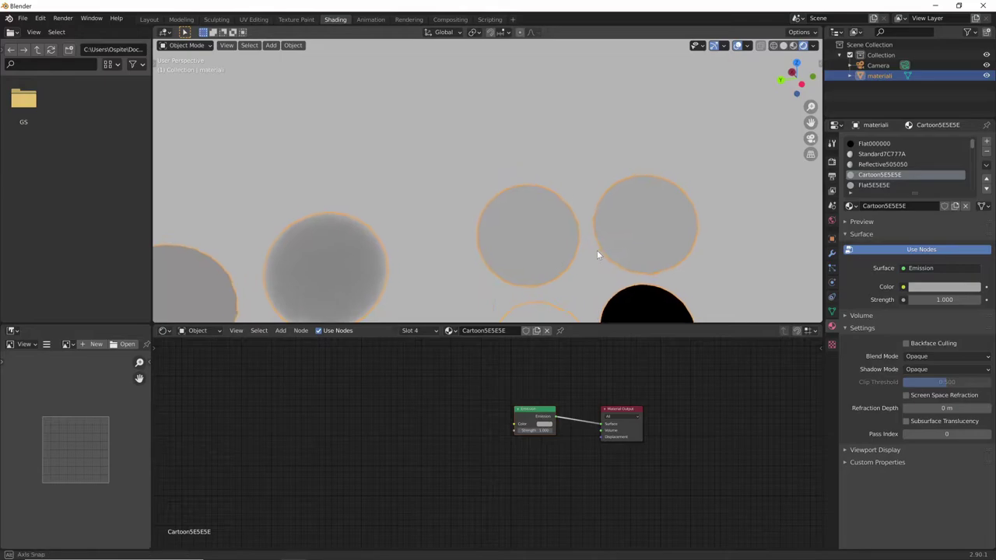
scroll(593, 246, "down", 2, "shift")
scroll(588, 242, "down", 1, "shift")
left_click(538, 415)
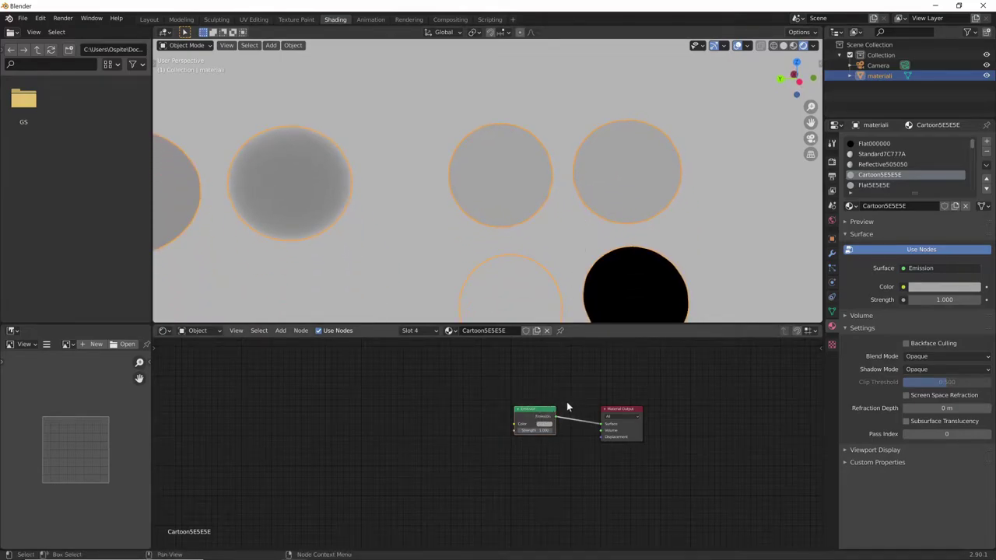
left_click(568, 401)
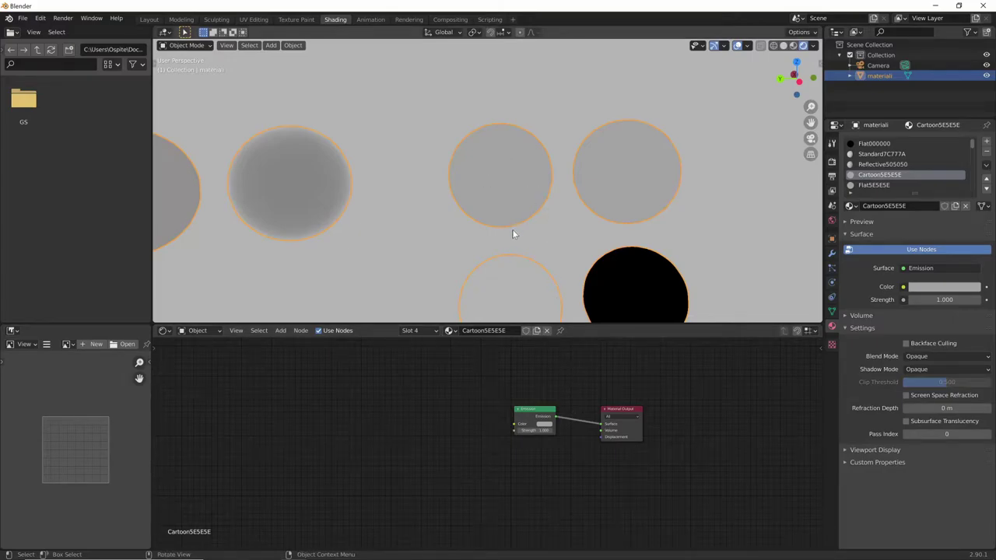
Reselect all objects and orbit out to view all the strokes.
scroll(545, 230, "down", 2)
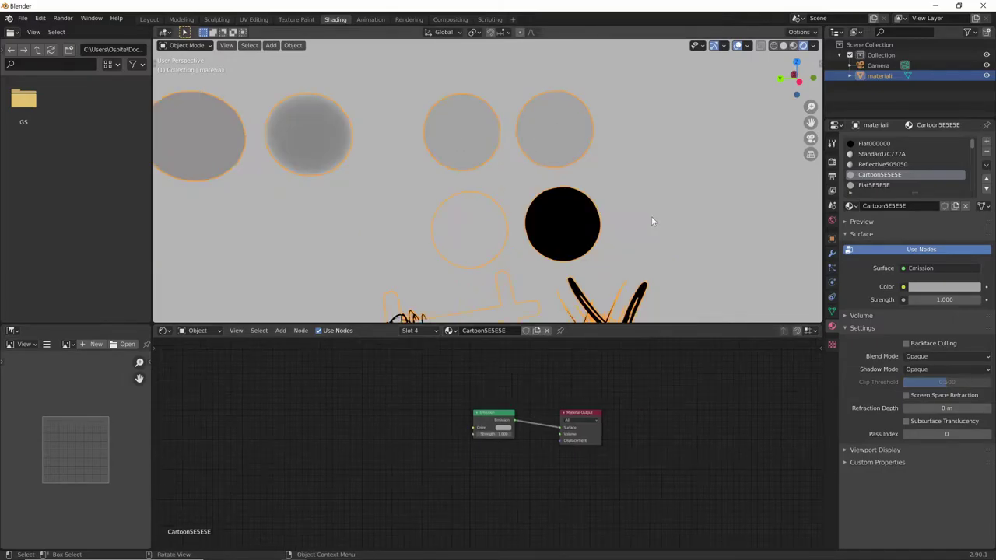
left_click(666, 257)
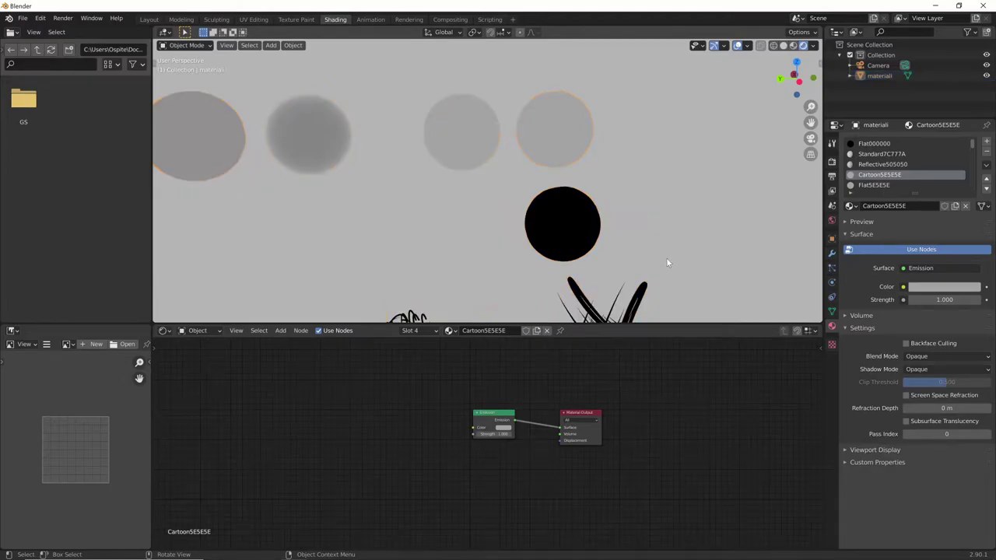
key("a")
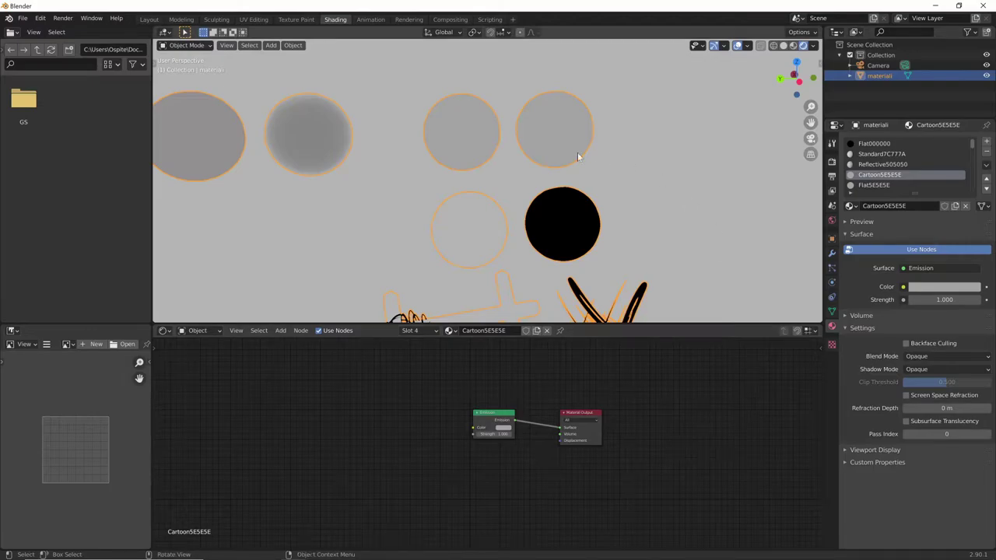
scroll(669, 206, "down", 1)
scroll(661, 233, "down", 2)
middle_click_drag(671, 245, 618, 204, "shift")
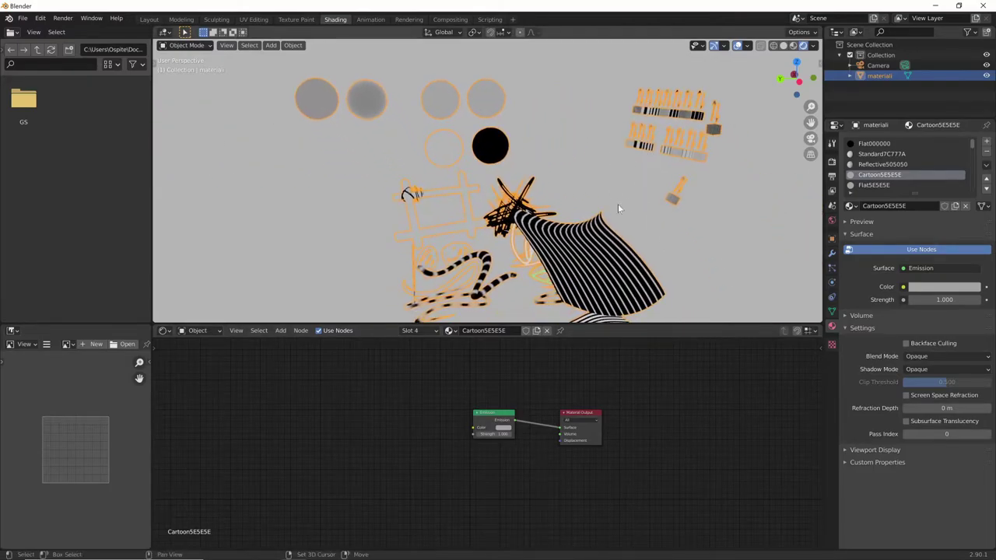
mouse_move(643, 254)
middle_mouse_down()
mouse_move(655, 235)
mouse_move(434, 288)
middle_mouse_up()
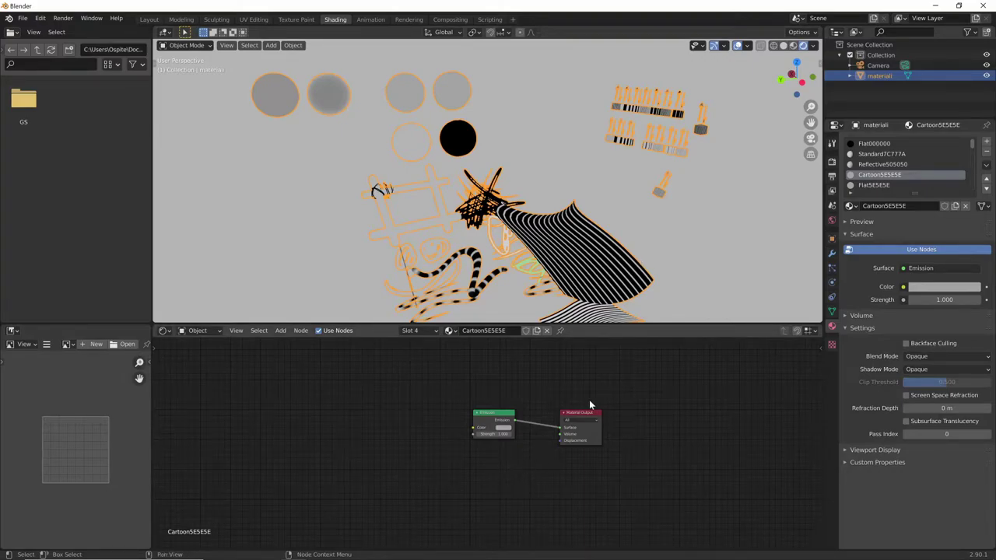
scroll(654, 250, "down", 2)
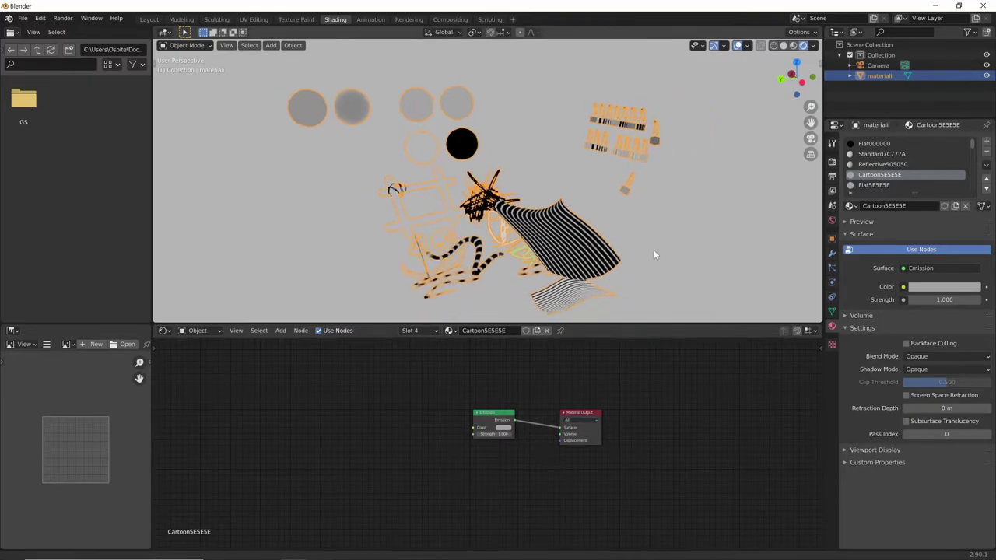
middle_click_drag(653, 250, 621, 245)
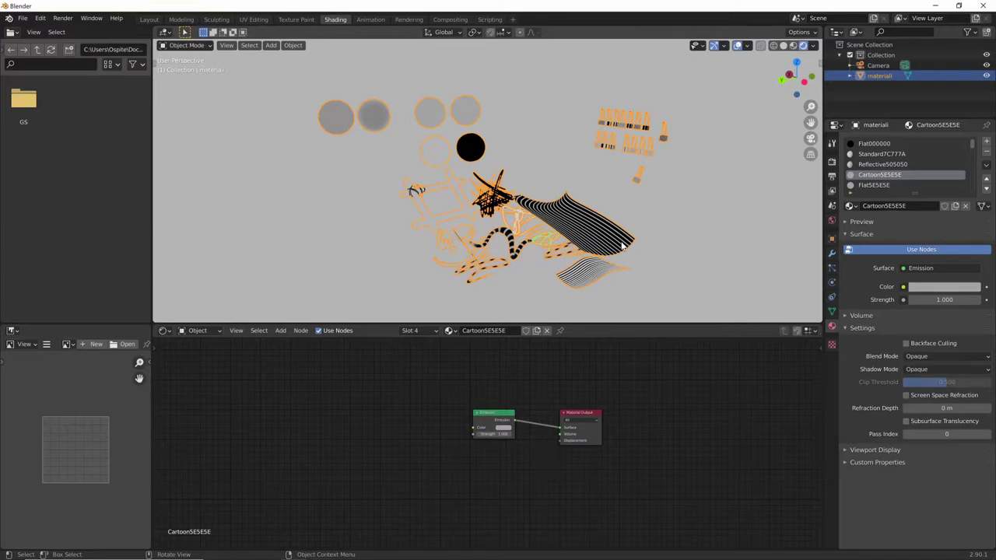
In the Layout workspace, enter Edit Mode on the strokes and deselect all mesh elements.
left_click(149, 18)
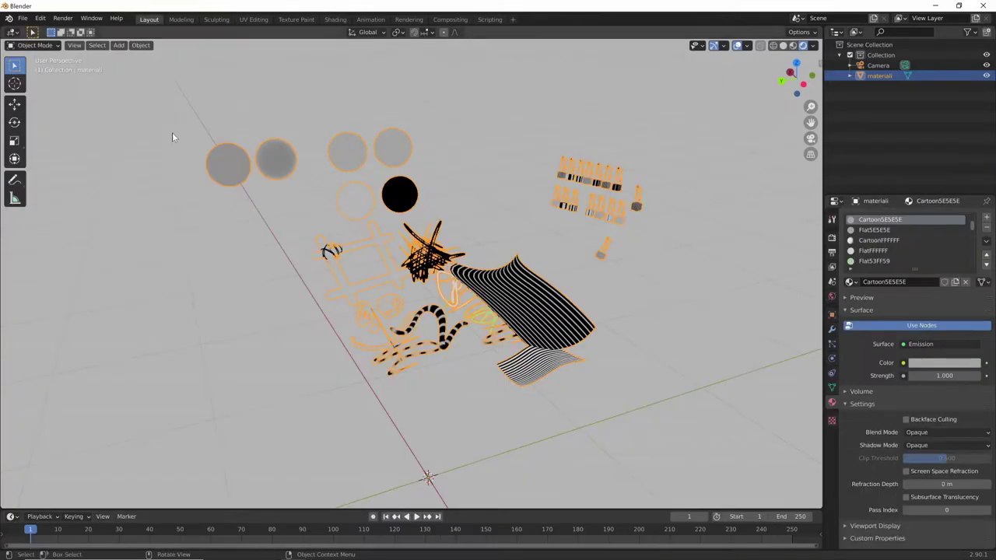
mouse_move(612, 346)
middle_mouse_down()
mouse_move(580, 342)
mouse_move(503, 418)
middle_mouse_up()
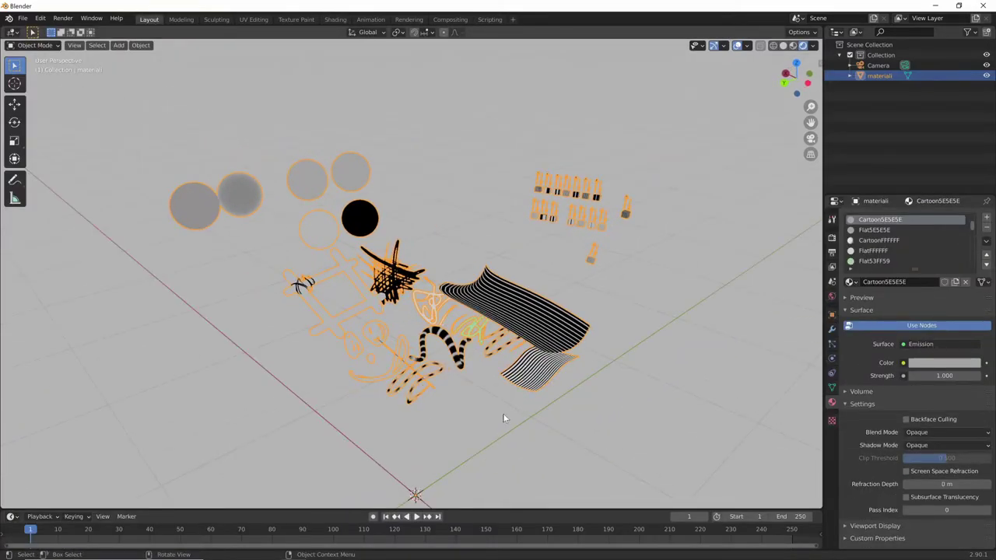
key("Tab")
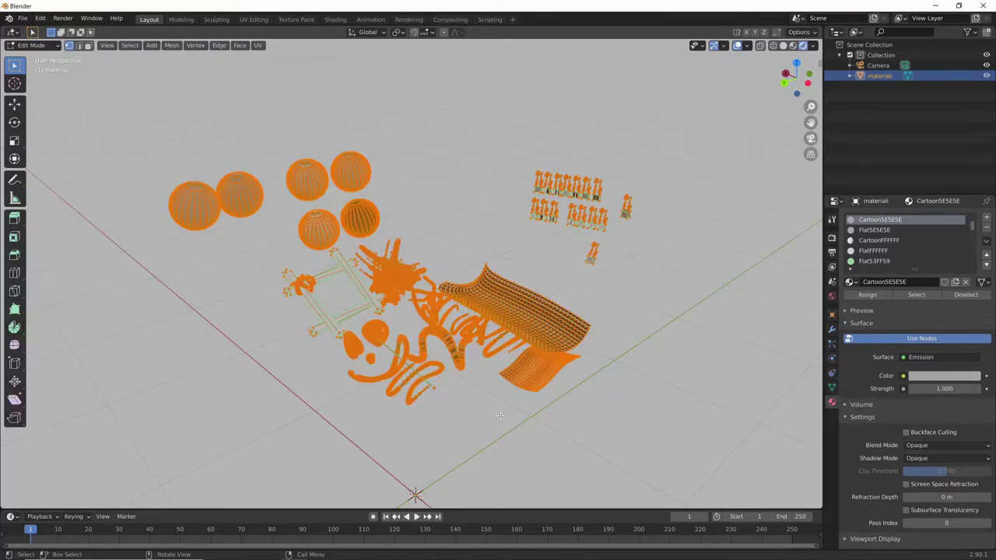
mouse_move(515, 404)
middle_mouse_down()
mouse_move(517, 416)
mouse_move(519, 404)
middle_mouse_up()
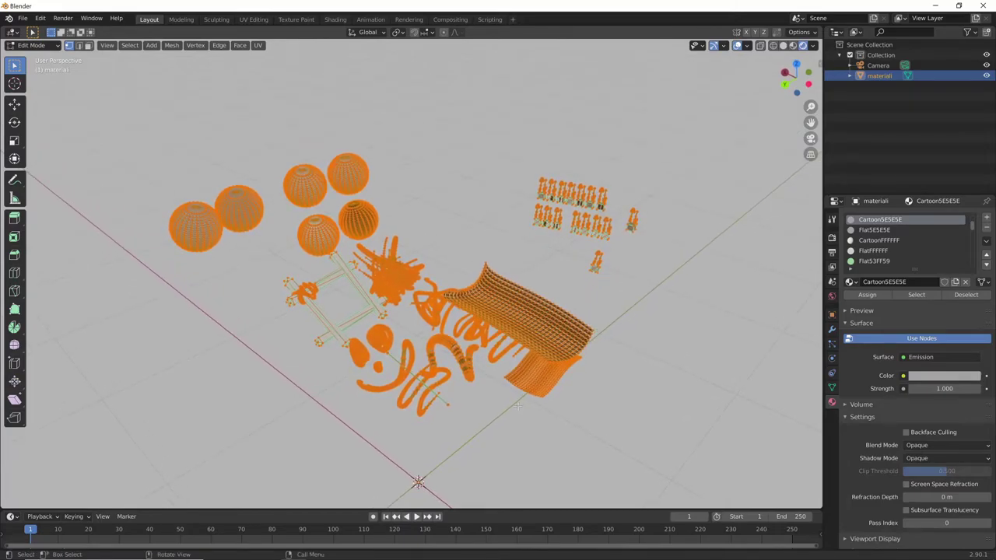
key("alt+a")
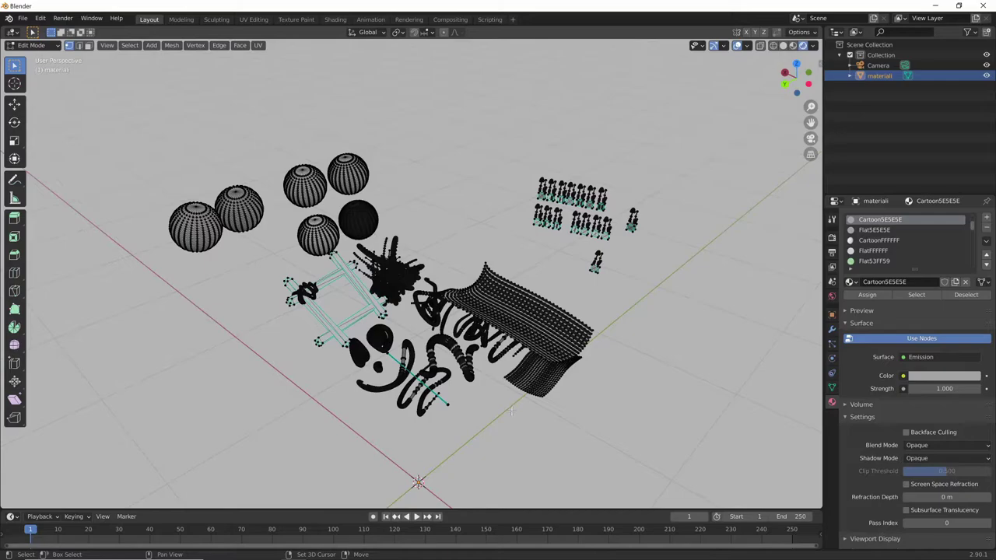
In wireframe view, lasso-select the small stray pieces behind the main strokes.
key("shift+z")
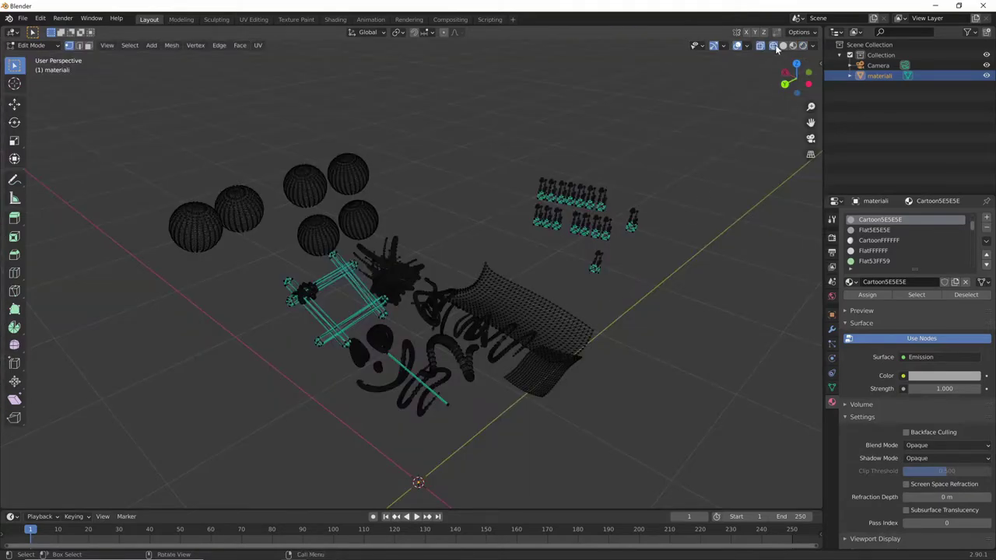
left_click(782, 46)
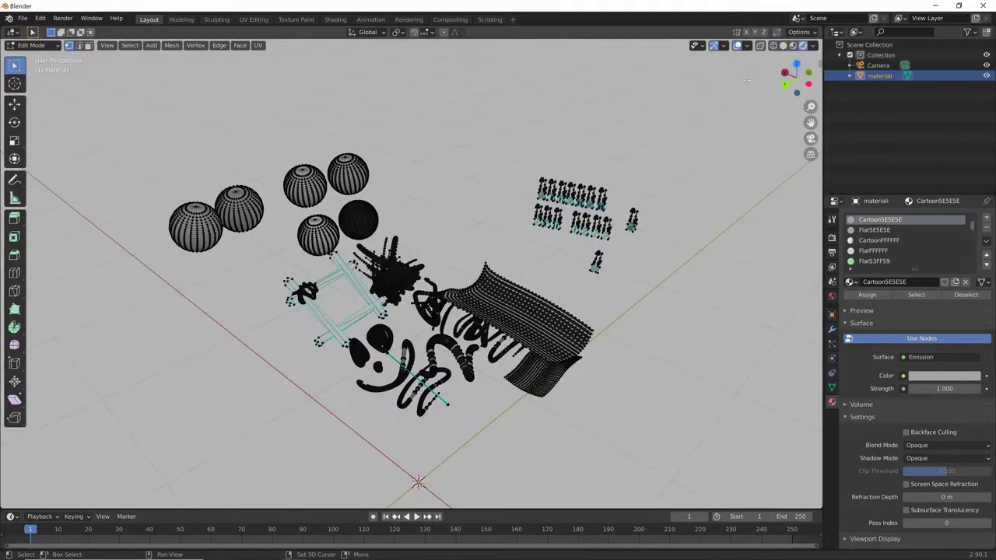
key("shift+z")
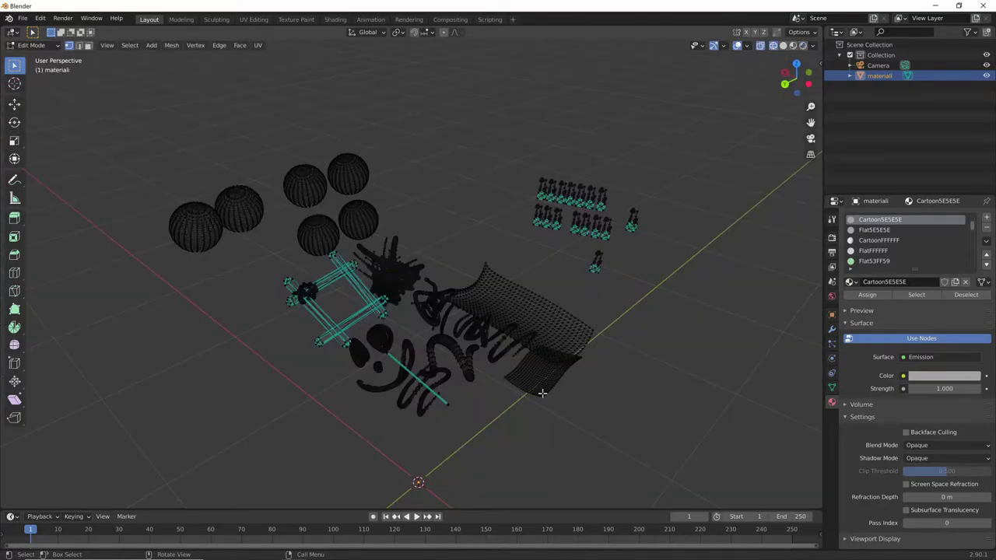
mouse_move(543, 394)
middle_mouse_down()
mouse_move(591, 323)
mouse_move(577, 366)
mouse_move(627, 284)
mouse_move(594, 307)
mouse_move(593, 318)
mouse_move(588, 213)
middle_mouse_up()
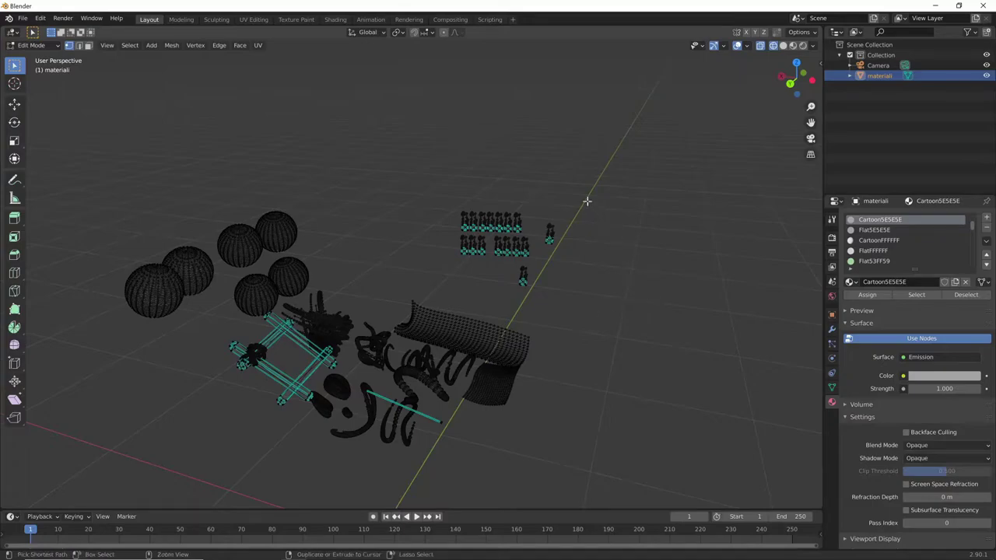
mouse_move(562, 191)
right_mouse_down("ctrl")
mouse_move(486, 172)
mouse_move(574, 212)
right_mouse_up("ctrl")
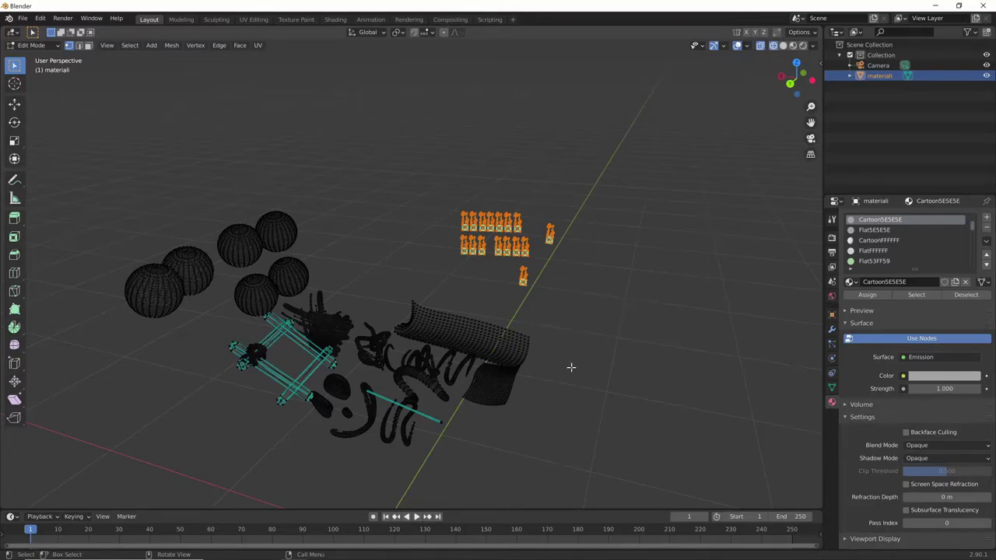
mouse_move(664, 280)
middle_mouse_down()
mouse_move(703, 281)
mouse_move(655, 277)
middle_mouse_up()
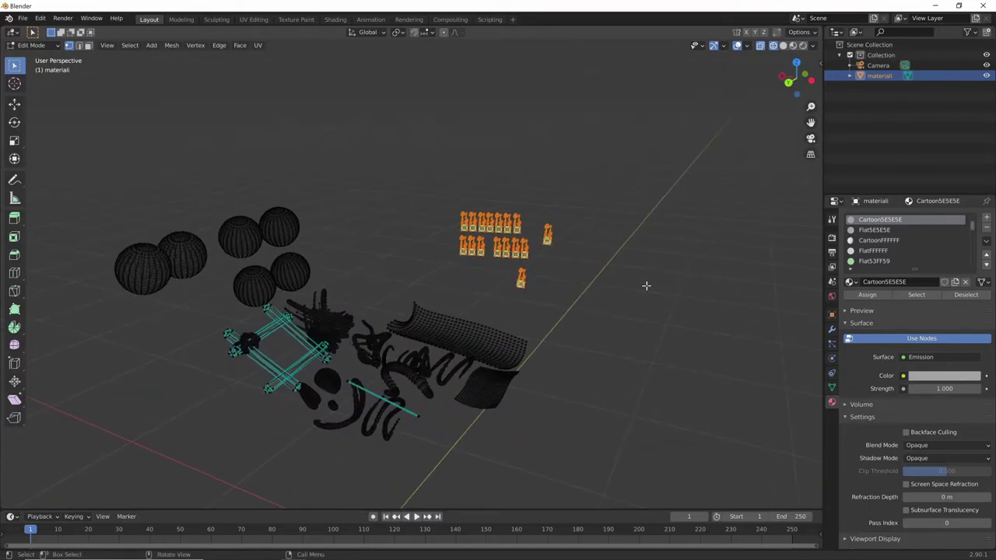
Delete the selected stray vertices.
key("x")
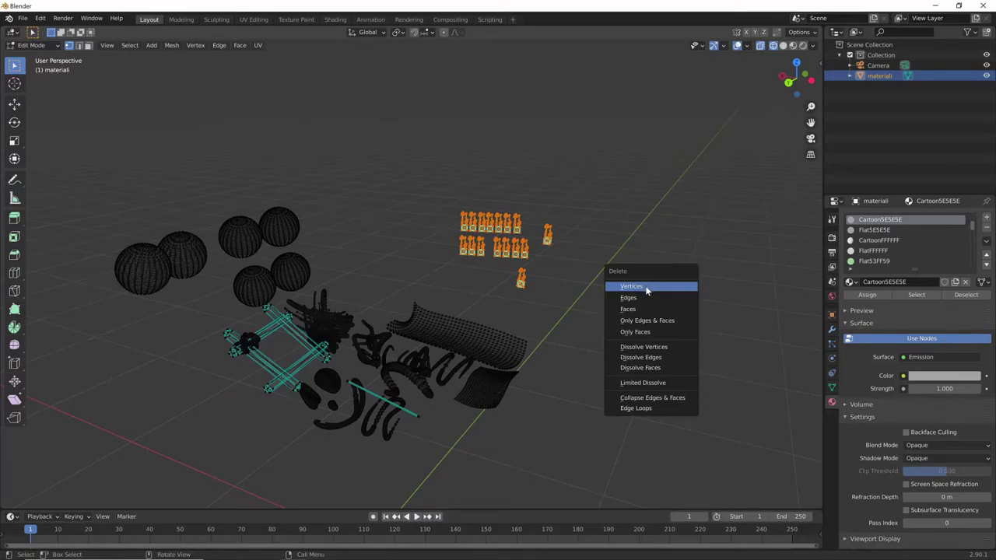
left_click(646, 287)
scroll(648, 277, "up", 2)
mouse_move(647, 276)
middle_mouse_down()
mouse_move(674, 256)
mouse_move(654, 256)
mouse_move(560, 335)
mouse_move(658, 331)
middle_mouse_up()
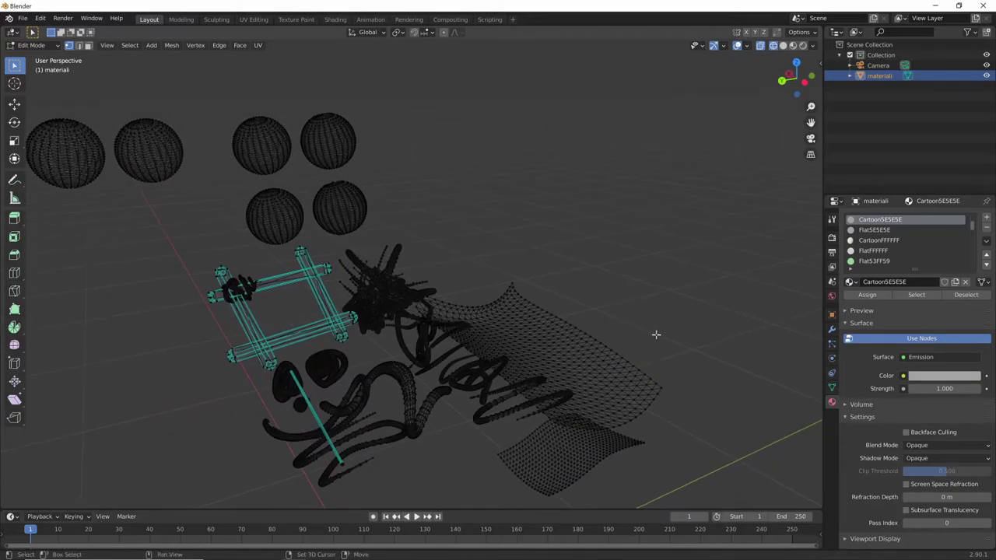
Return to solid shading and Object Mode, then orbit to check the cleaned strokes.
key("shift+z")
mouse_move(656, 335)
middle_mouse_down()
mouse_move(665, 343)
mouse_move(627, 339)
mouse_move(652, 327)
mouse_move(658, 312)
middle_mouse_up()
key("Tab")
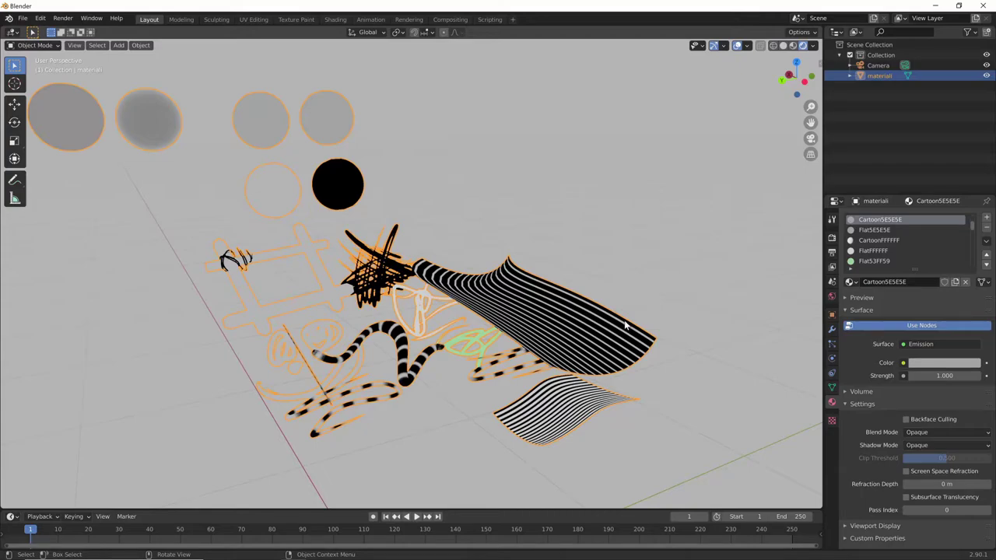
middle_click_drag(625, 325, 778, 296)
scroll(952, 242, "down", 5)
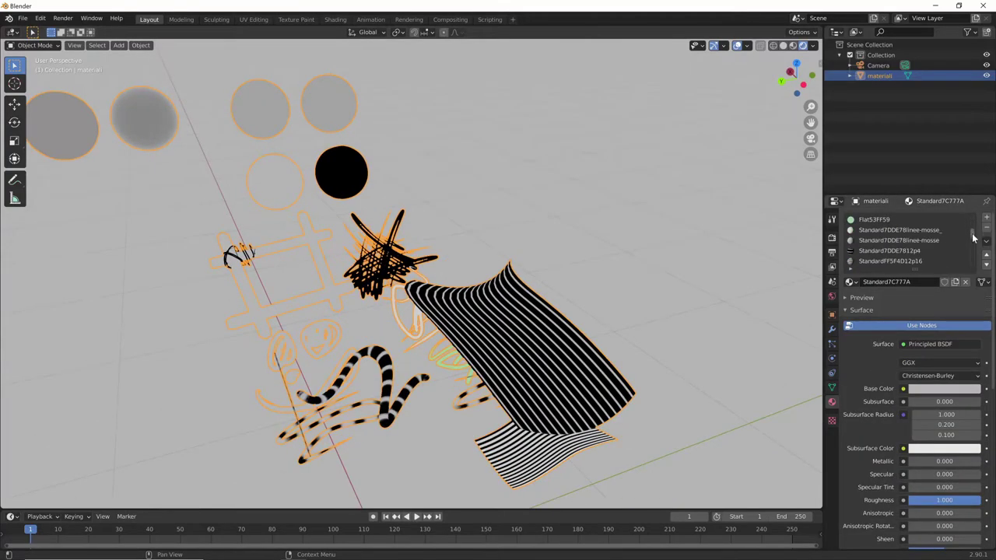
scroll(929, 248, "up", 5)
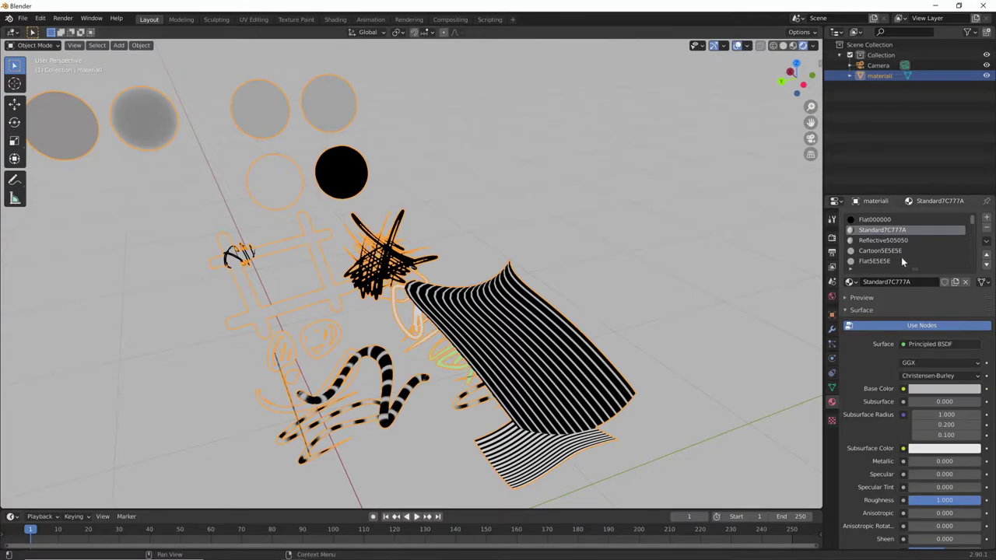
Search 'mater' in Add-ons, make sure Material Utilities is enabled, and close Preferences.
left_click(43, 21)
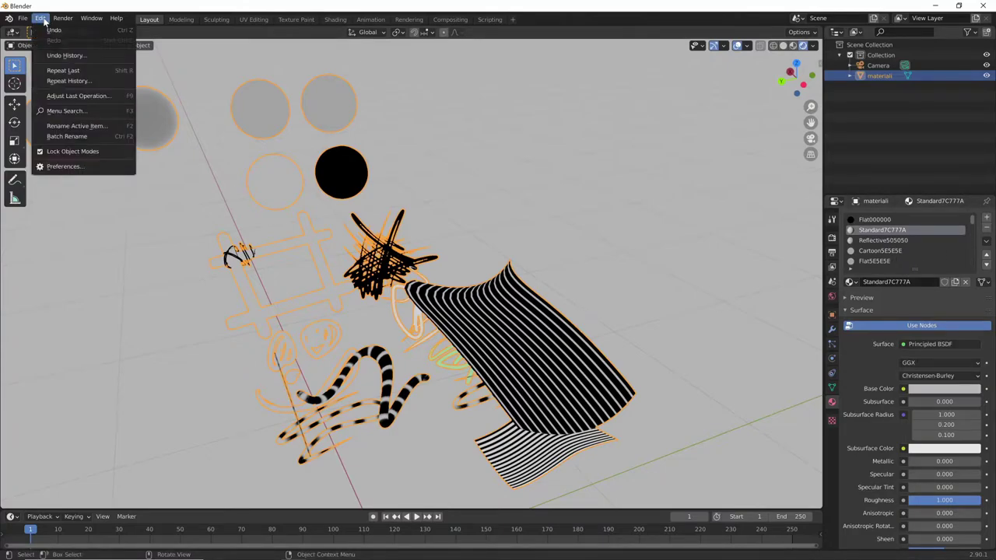
left_click(102, 169)
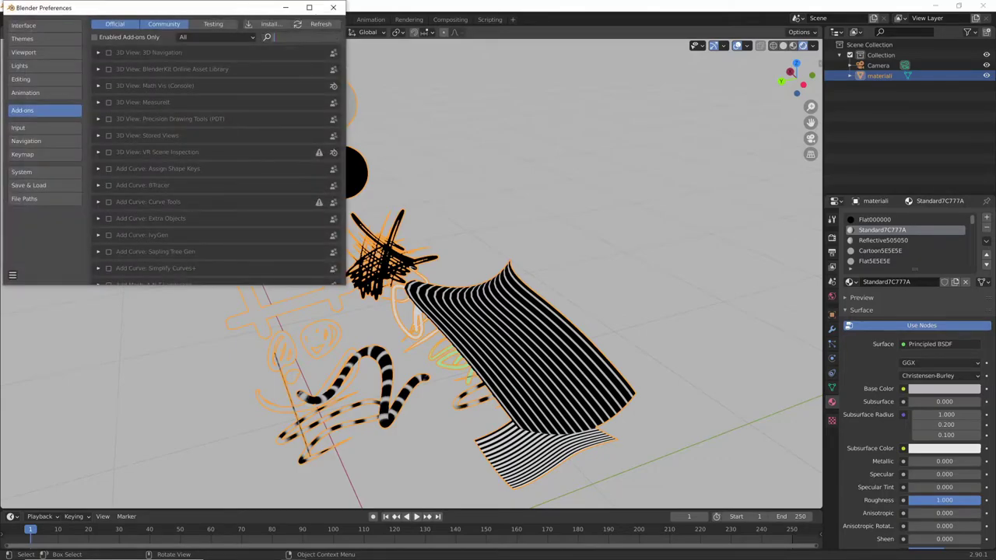
type("mater")
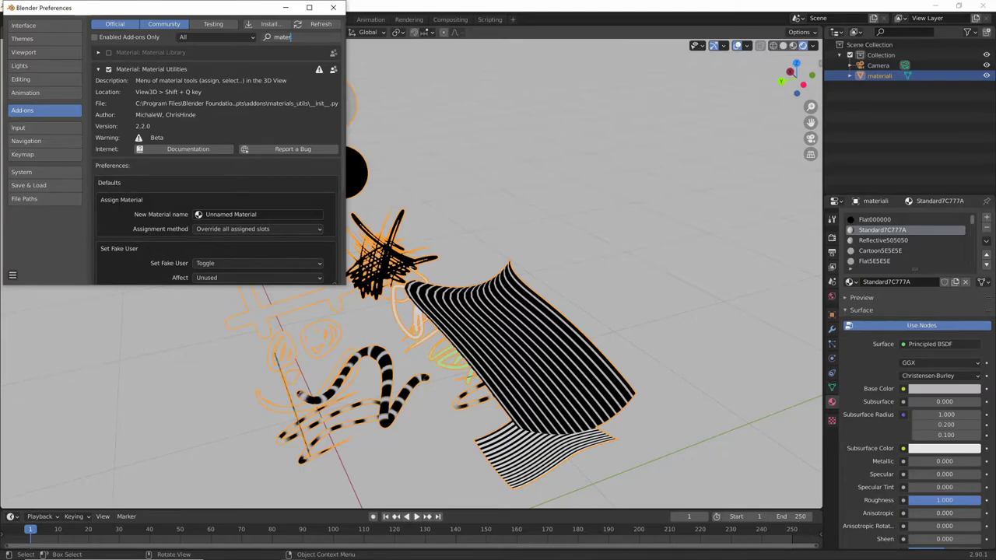
key("Return")
left_click(98, 69)
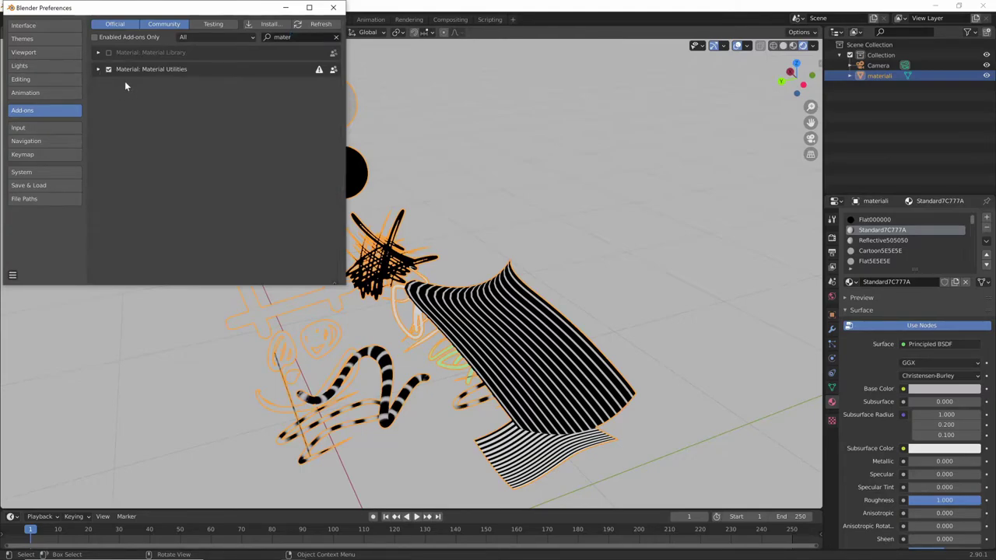
left_click(112, 70)
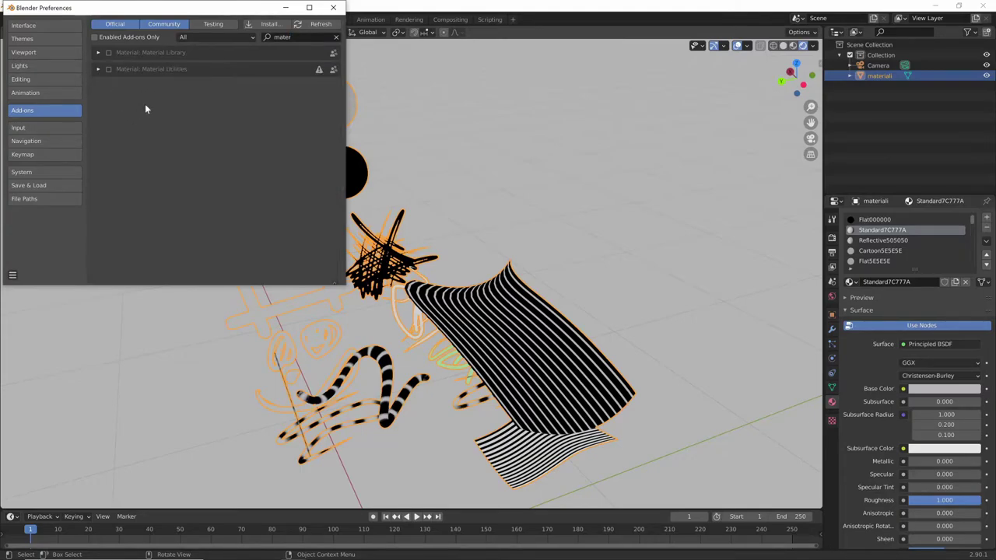
left_click(108, 69)
left_click(334, 9)
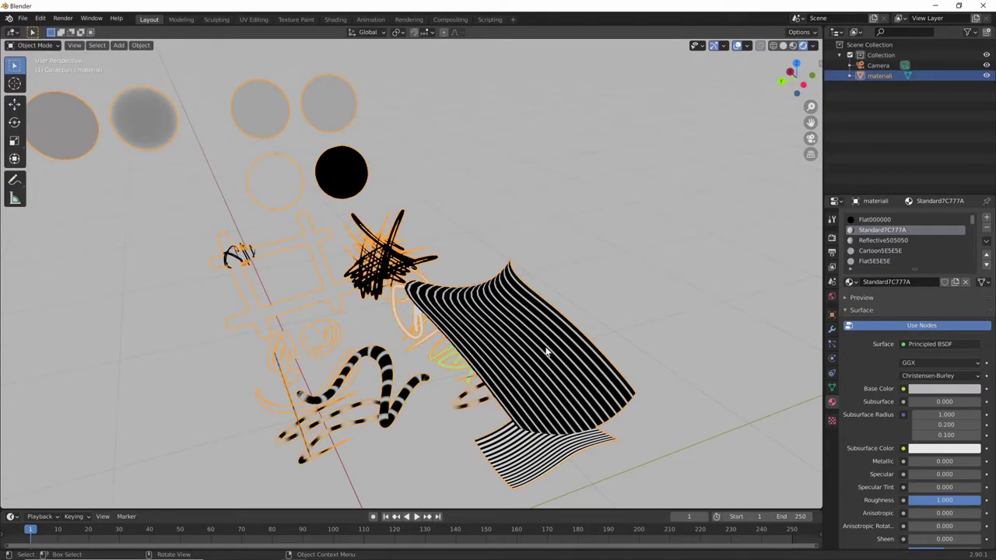
Clean out unused material slots on the materiali mesh with Material Utilities.
key("shift+q")
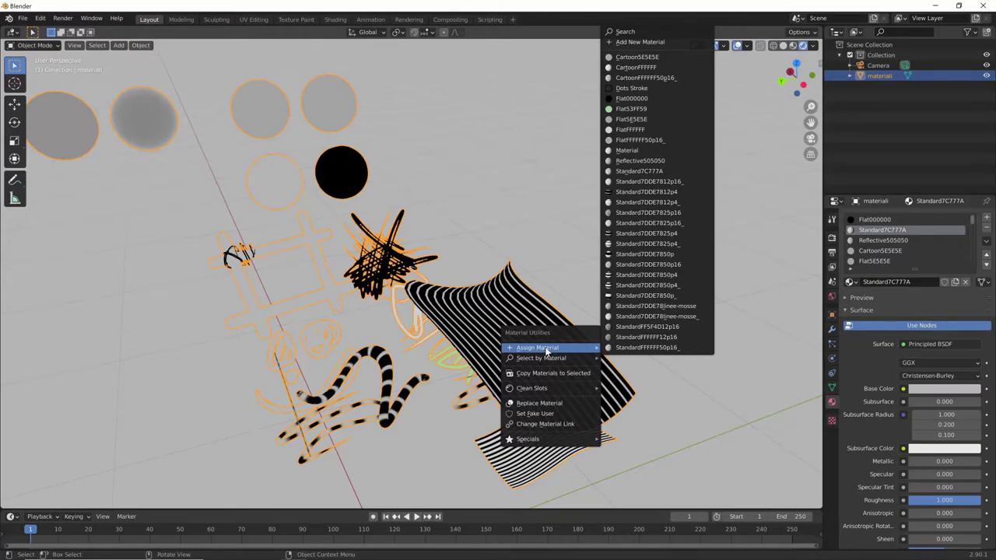
mouse_move(550, 388)
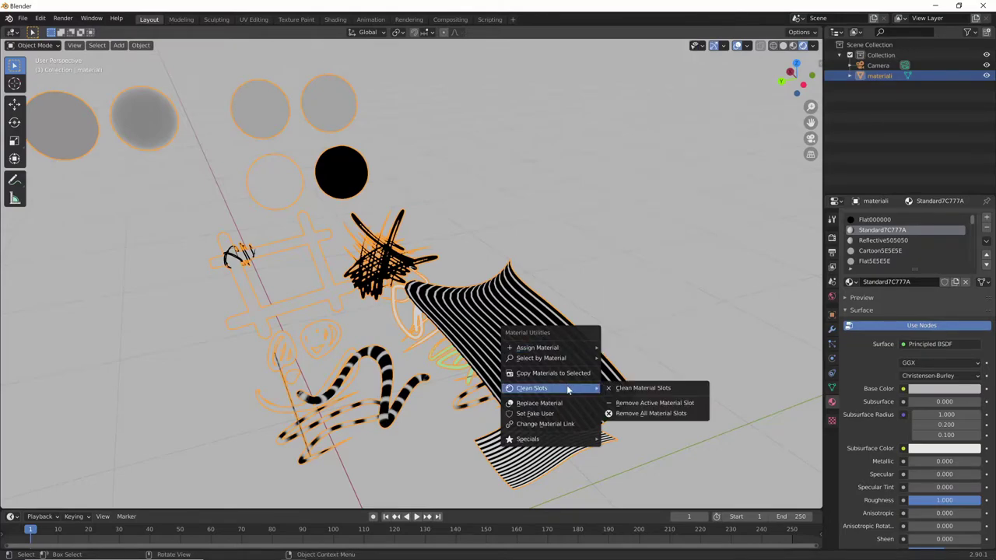
left_click(673, 389)
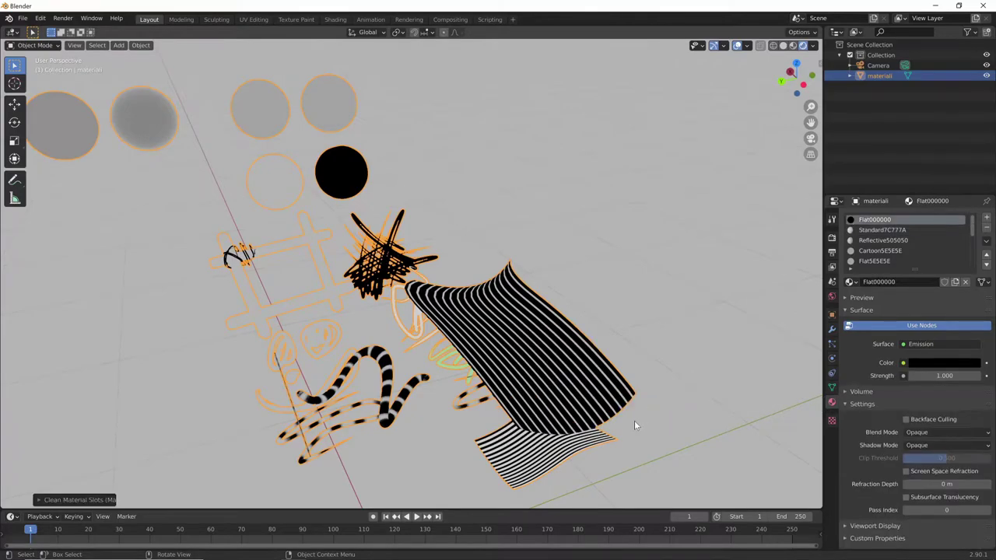
mouse_move(971, 225)
left_mouse_down()
mouse_move(972, 247)
mouse_move(972, 230)
left_mouse_up()
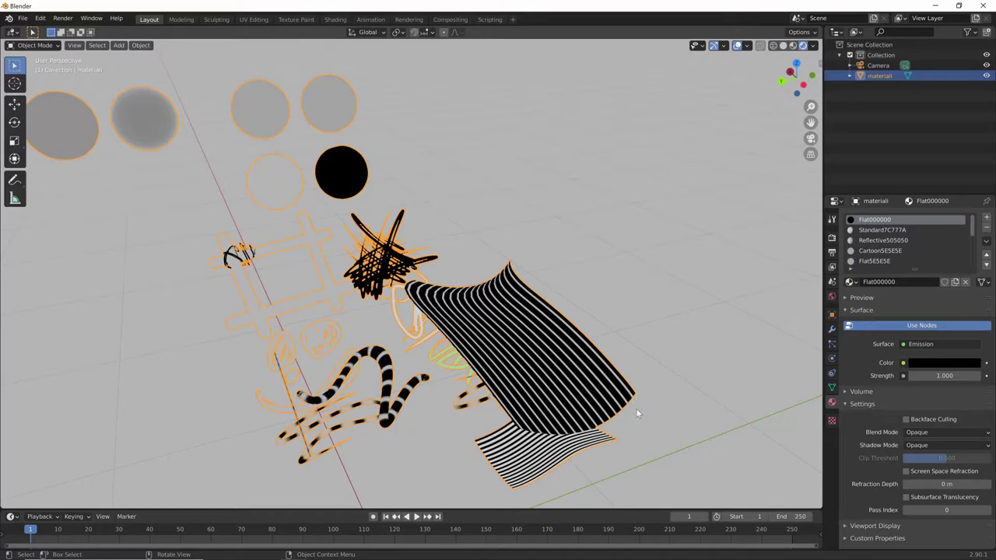
Enter Edit Mode on materiali and make Cartoon5E5E5E the active material slot.
mouse_move(636, 409)
middle_mouse_down()
mouse_move(674, 373)
mouse_move(653, 388)
mouse_move(529, 306)
middle_mouse_up()
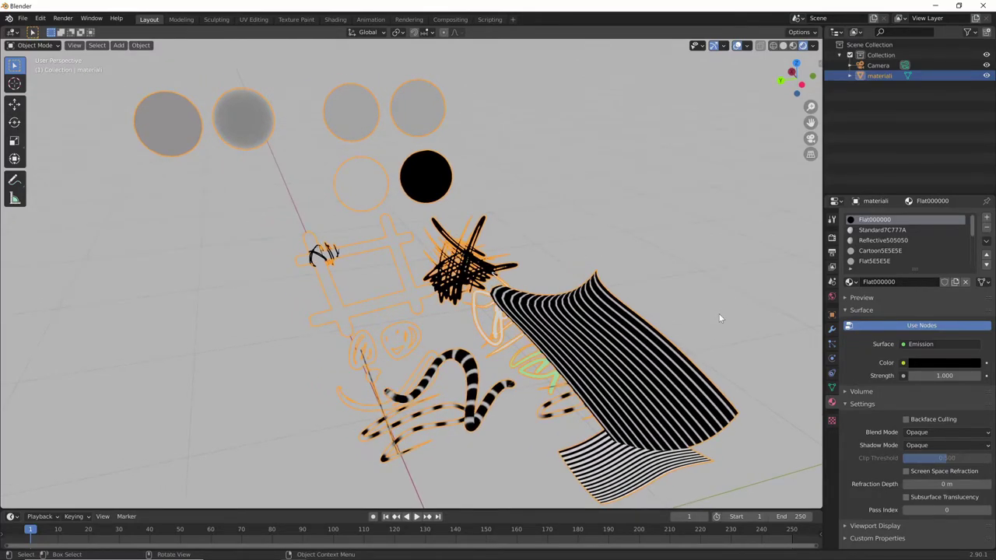
mouse_move(718, 318)
middle_mouse_down()
mouse_move(697, 309)
mouse_move(634, 362)
mouse_move(668, 345)
middle_mouse_up()
key("Tab")
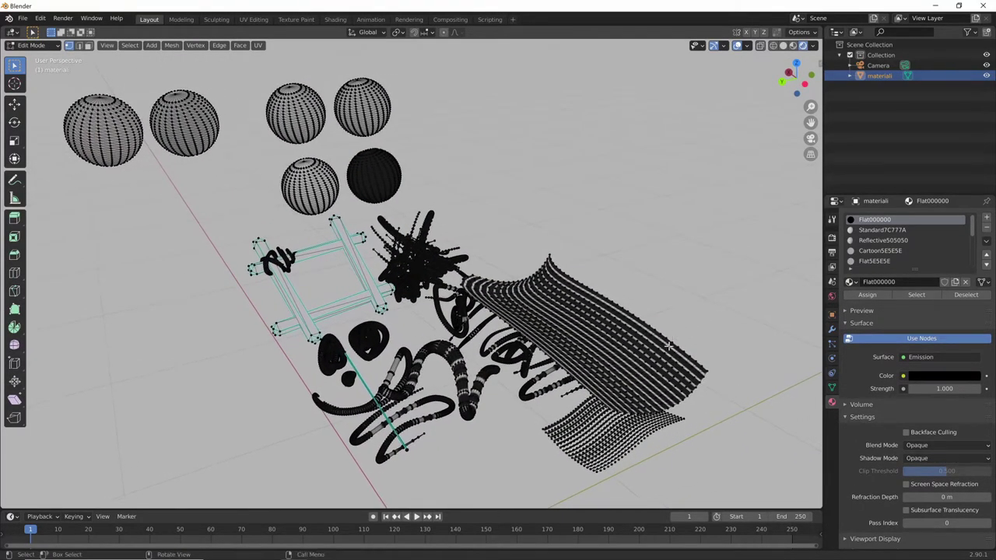
left_click(887, 251)
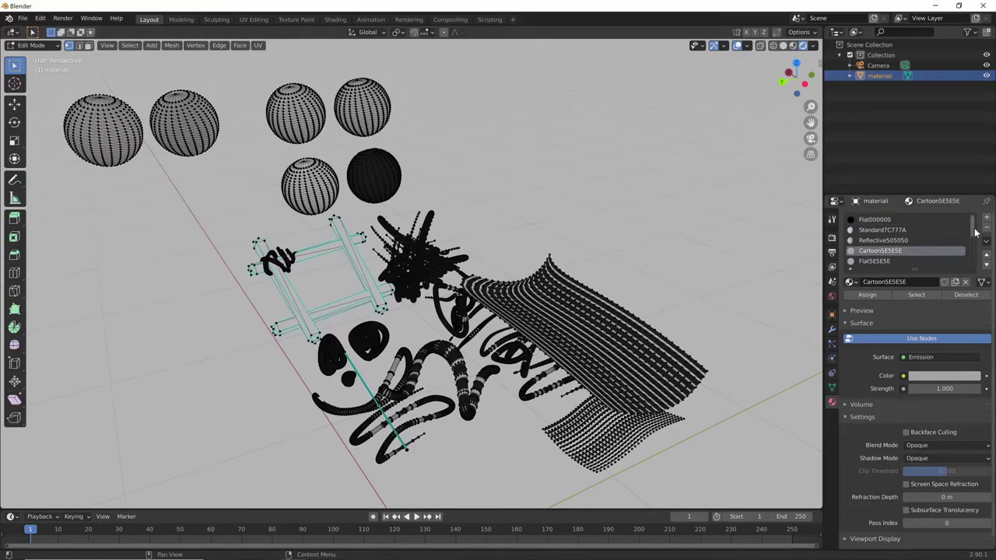
scroll(975, 231, "down", 1)
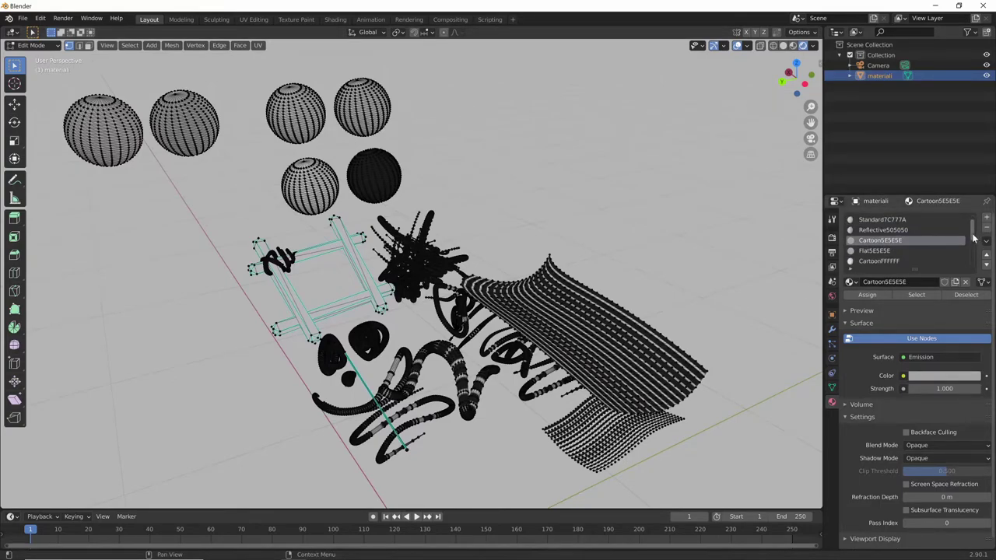
Select all geometry using Cartoon5E5E5E, CartoonFFFFFF and CartoonFFFFFF50p16_, then bring up Separate.
left_click(922, 293)
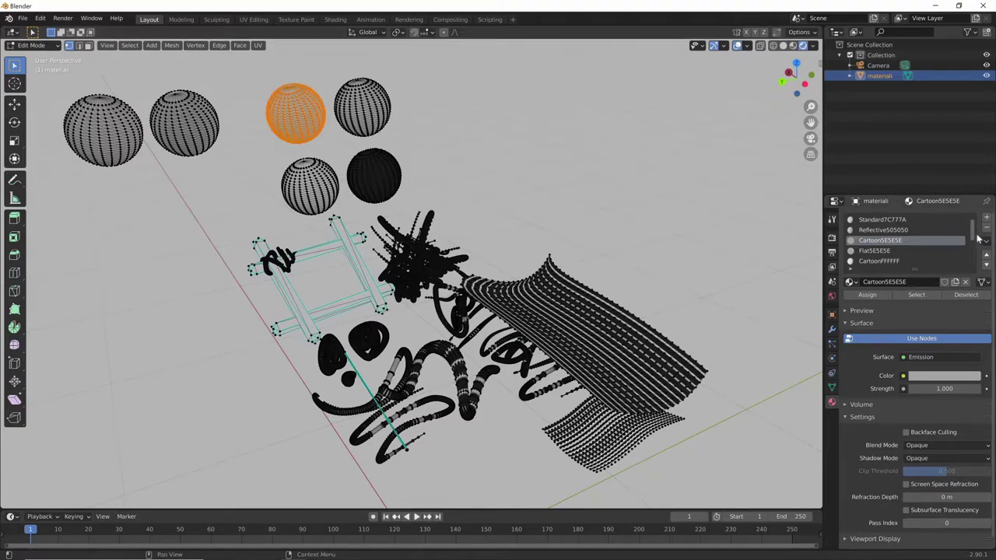
scroll(976, 243, "down", 1)
left_click(904, 250)
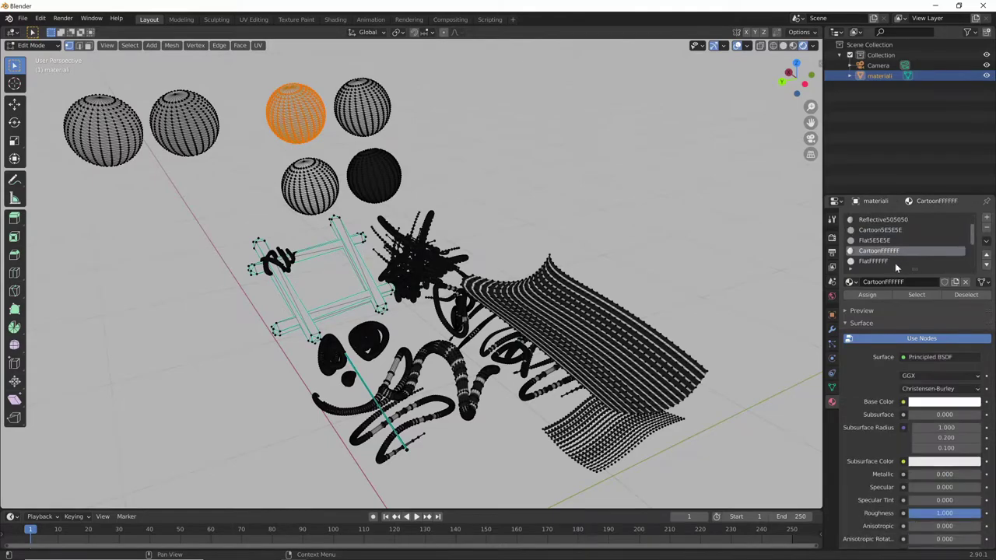
left_click(920, 295)
scroll(974, 247, "down", 2)
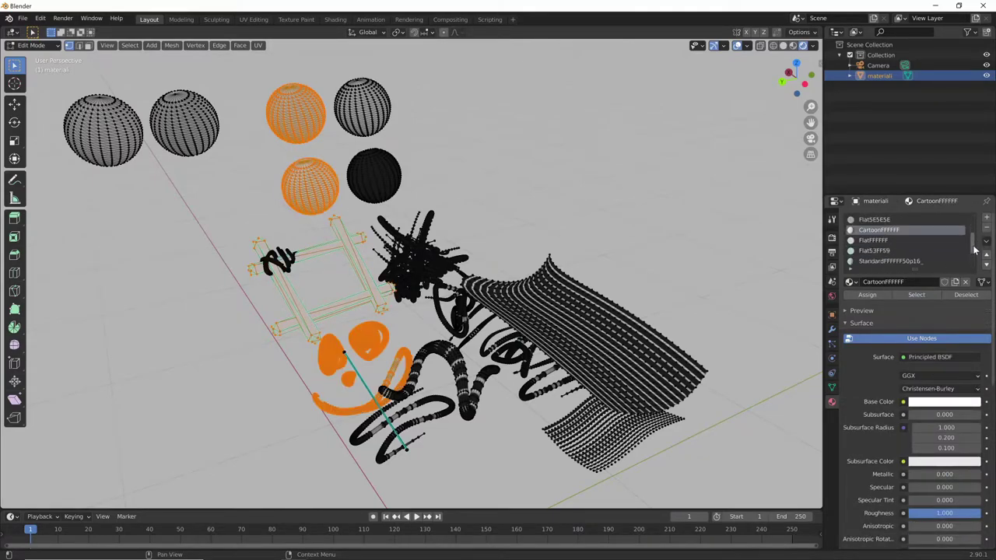
scroll(974, 251, "down", 1)
scroll(975, 252, "down", 1)
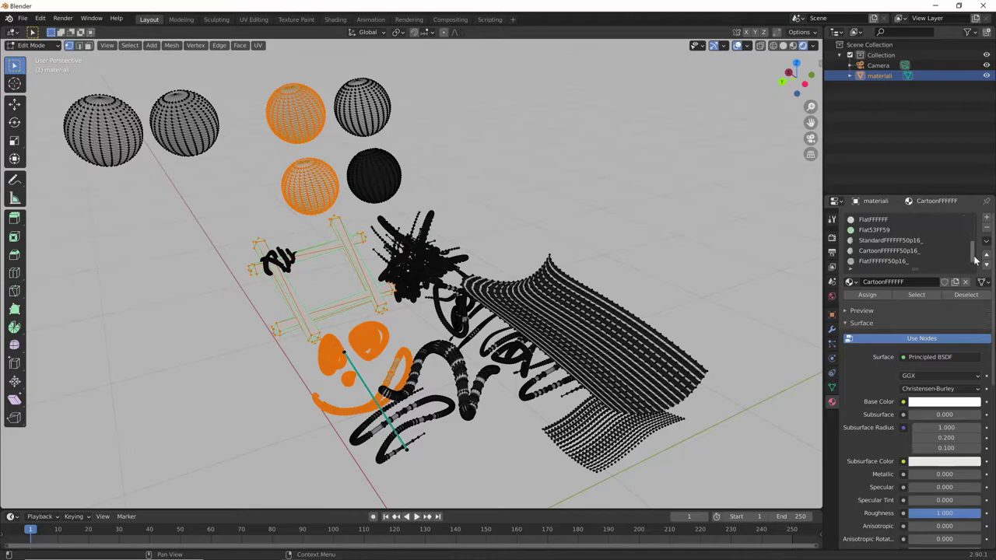
left_click(914, 250)
left_click(936, 295)
scroll(953, 260, "down", 1)
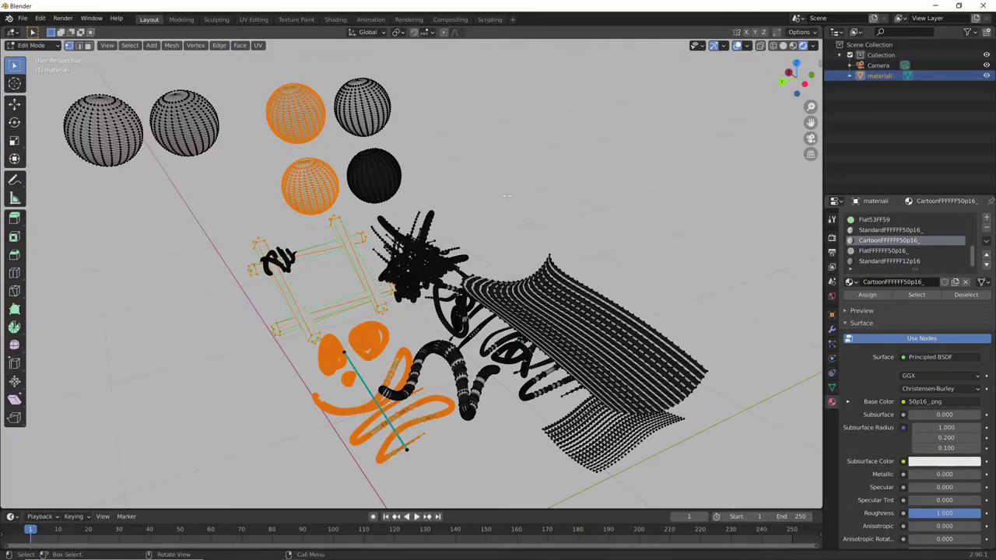
key("p")
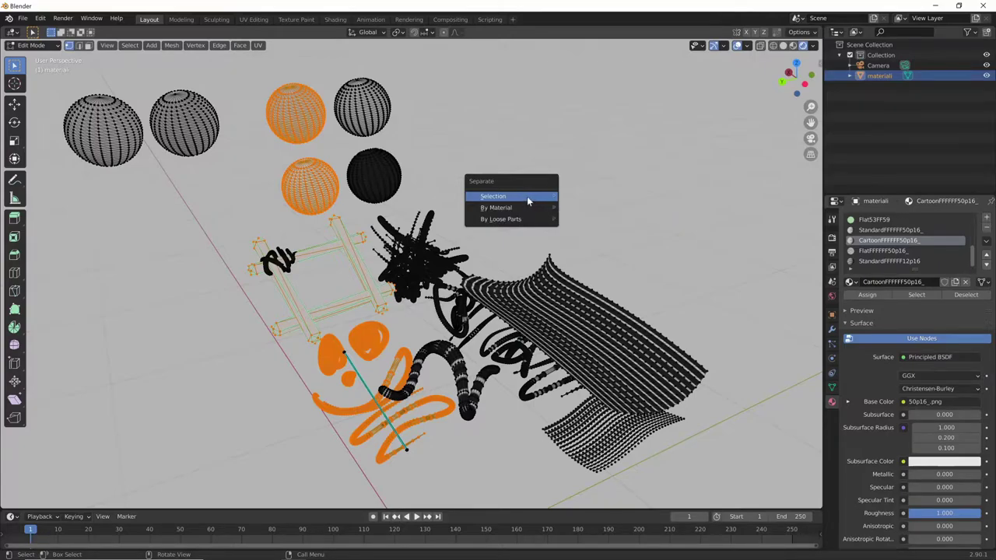
Separate the selected cartoon strokes into a new object, materiali.001, and compare it with materiali.
left_click(528, 196)
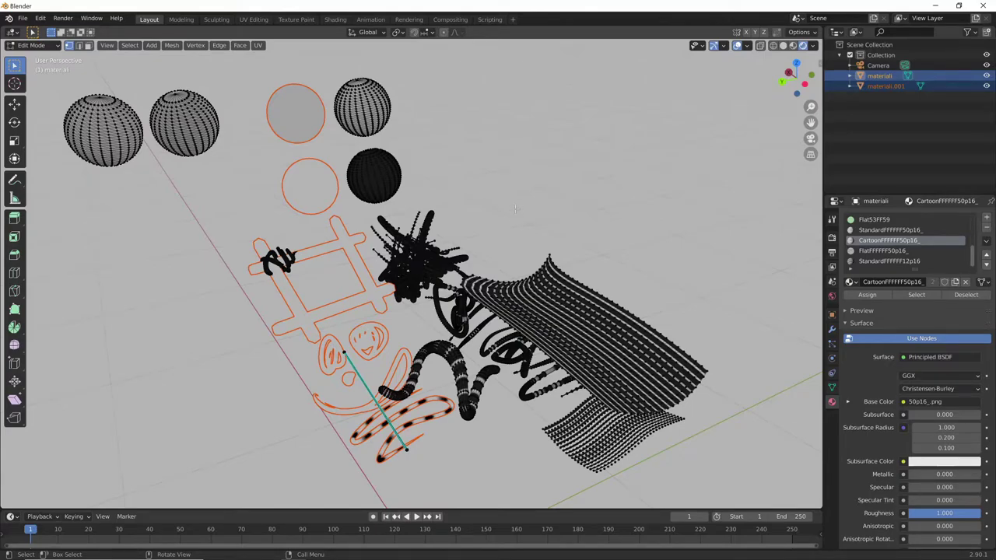
key("Tab")
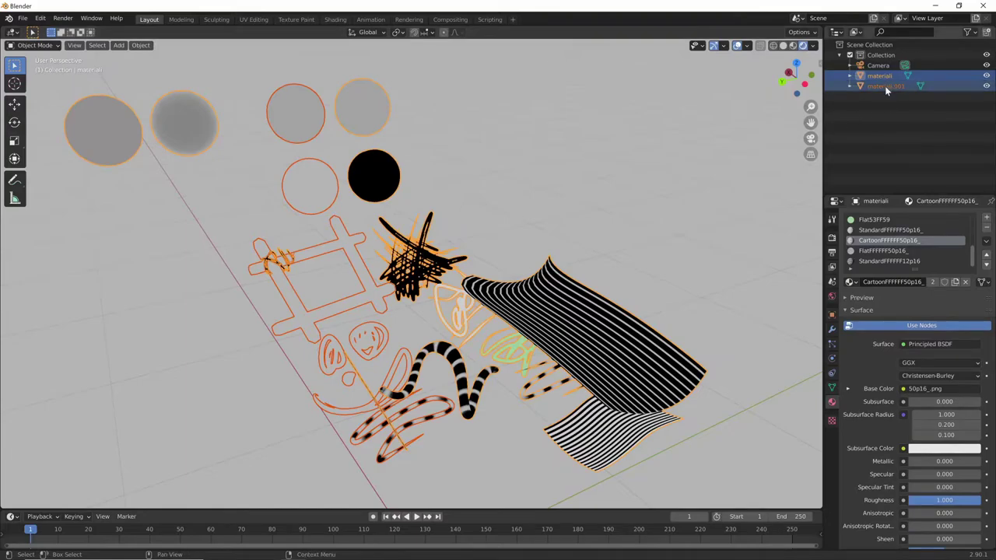
left_click(884, 85)
left_click(882, 76)
left_click(881, 86)
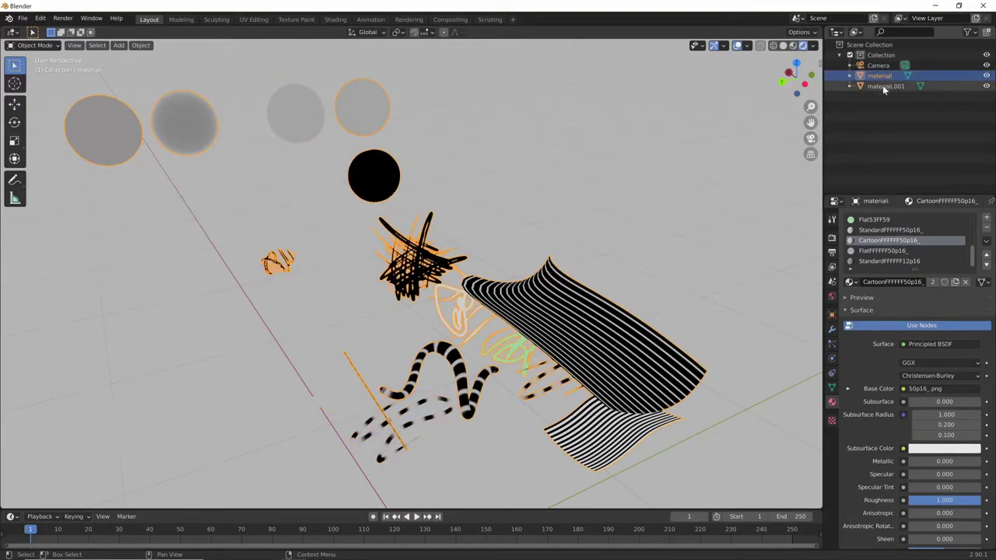
left_click(882, 75)
left_click(887, 86)
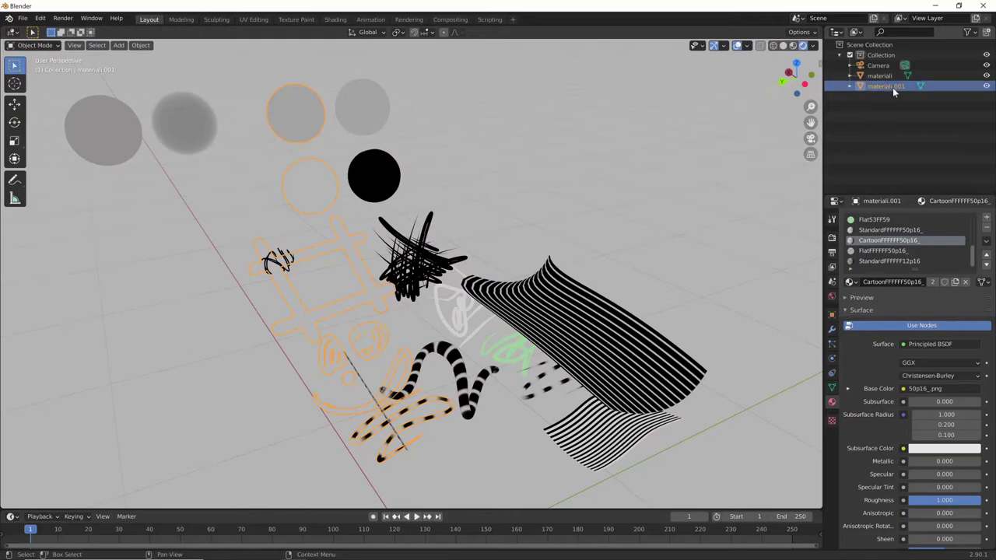
Rename materiali.001 to materiali.cartoon and reselect the original materiali object.
double_click(897, 86)
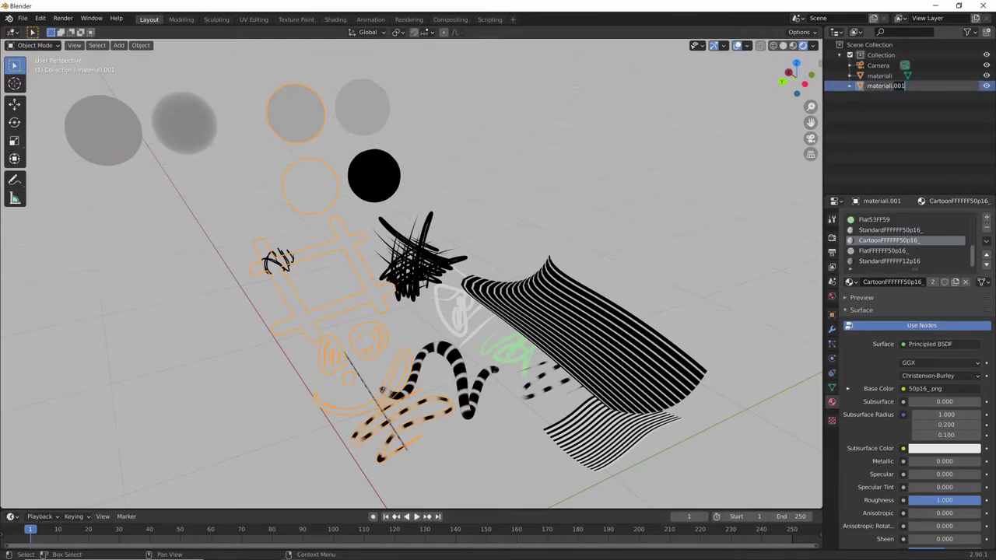
type("cartoon")
key("Return")
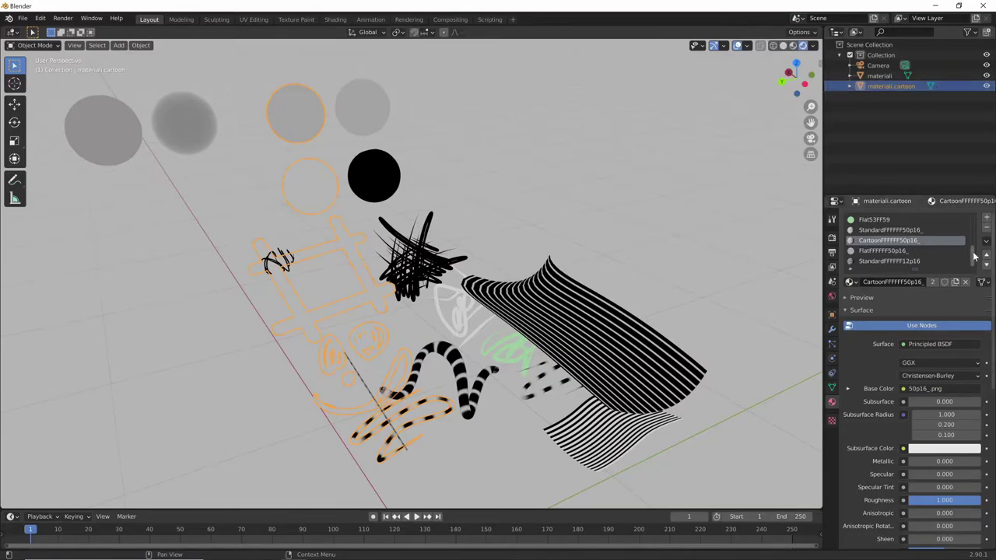
left_click_drag(974, 257, 975, 243)
scroll(975, 244, "down", 3)
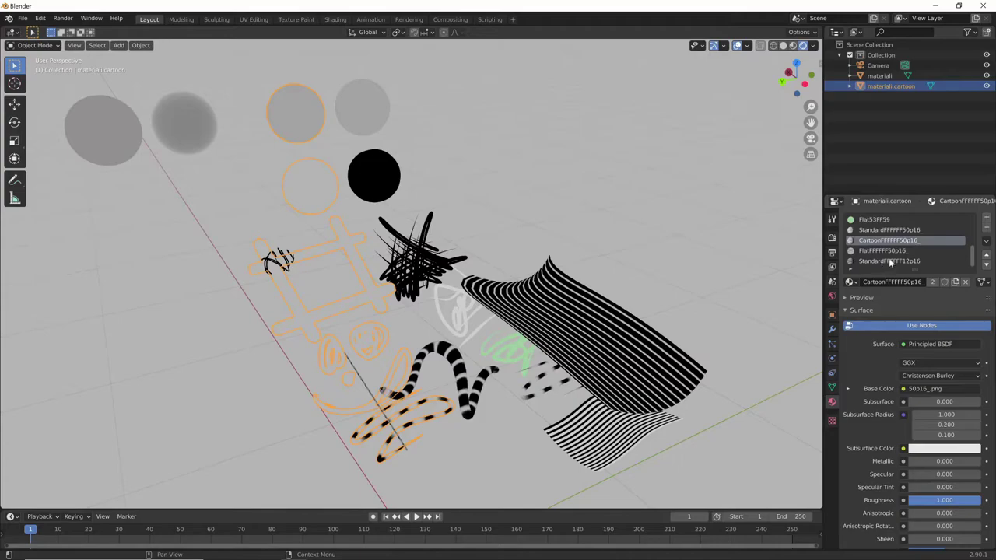
left_click(499, 277)
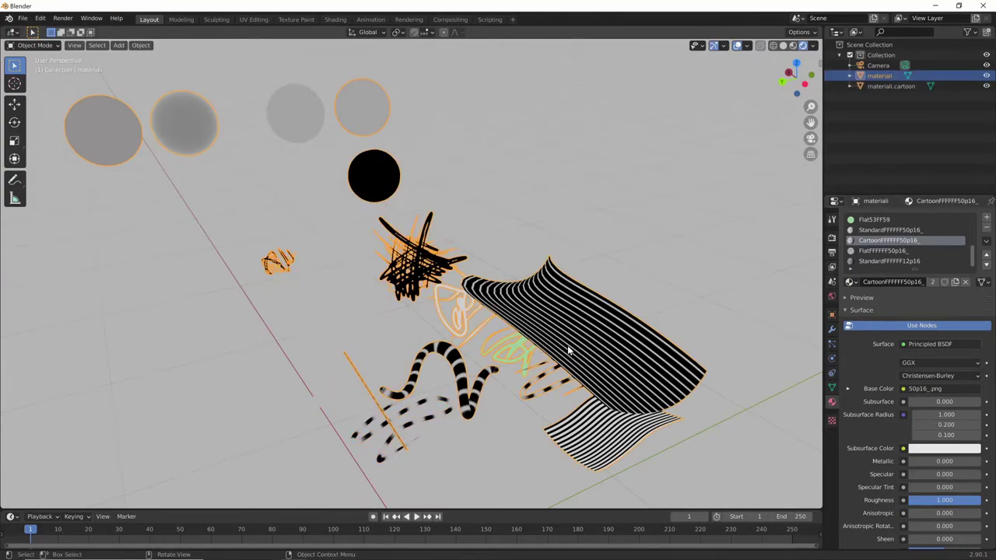
Clean unused material slots on materiali and then on materiali.cartoon via Shift+Q.
key("shift+q")
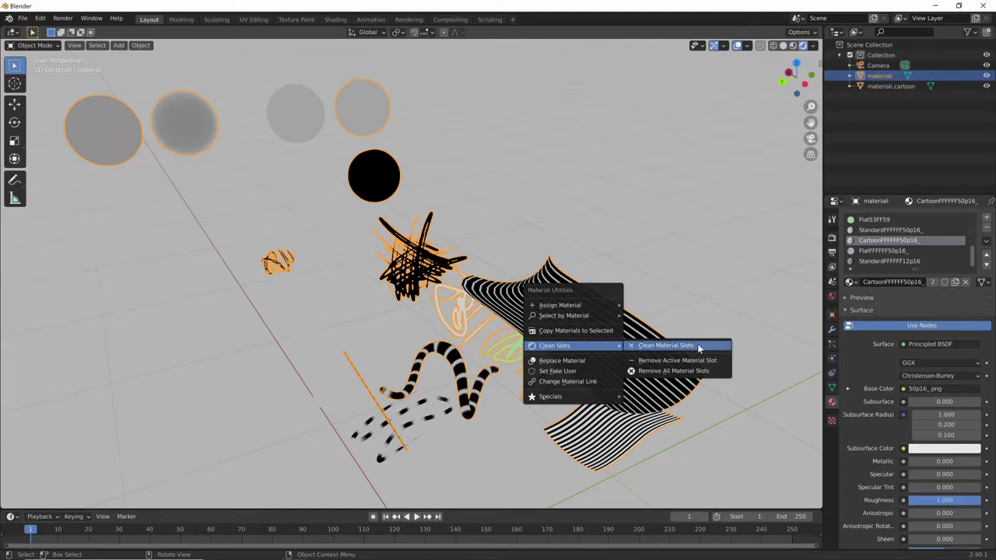
left_click(697, 345)
left_click(887, 87)
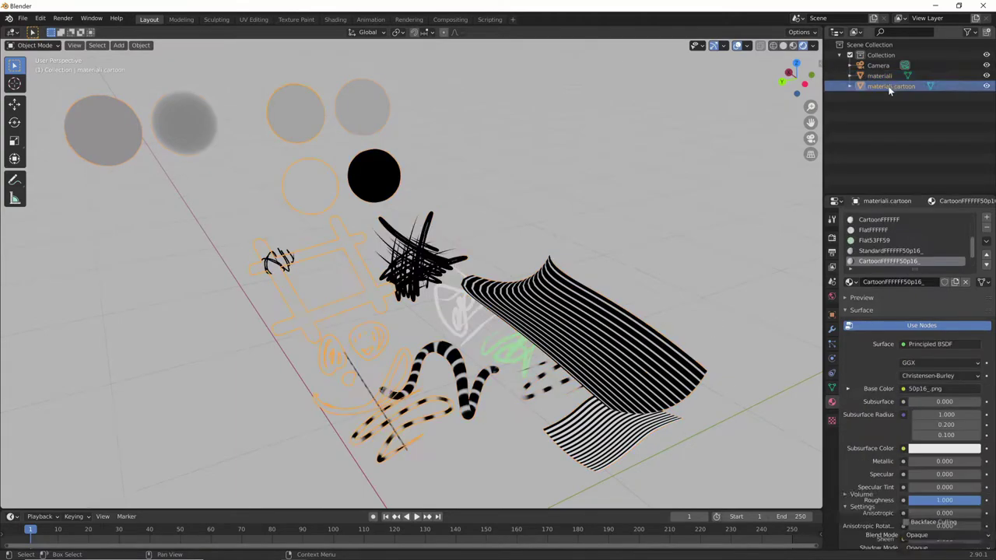
key("shift+q")
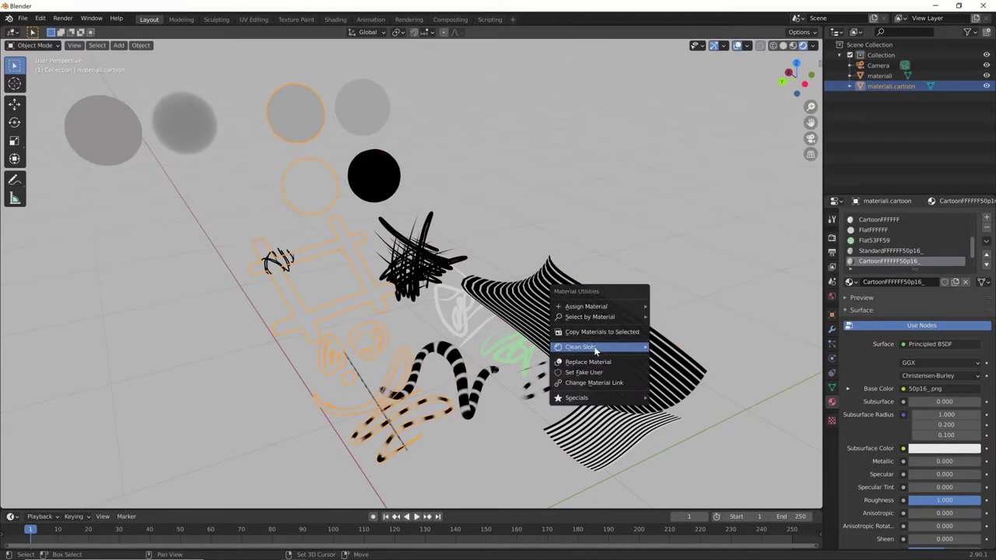
left_click(695, 349)
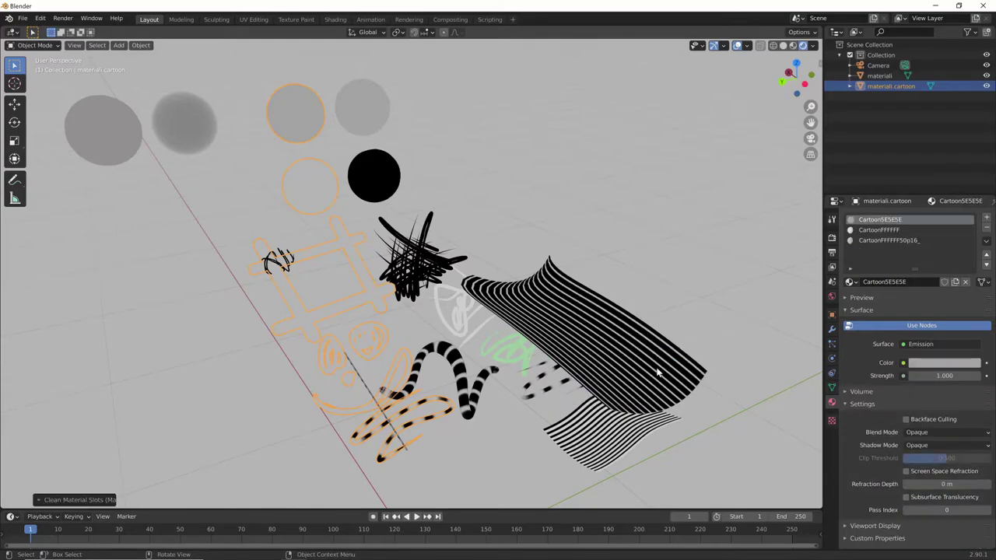
Switch between materiali and materiali.cartoon to compare their remaining materials.
left_click(884, 75)
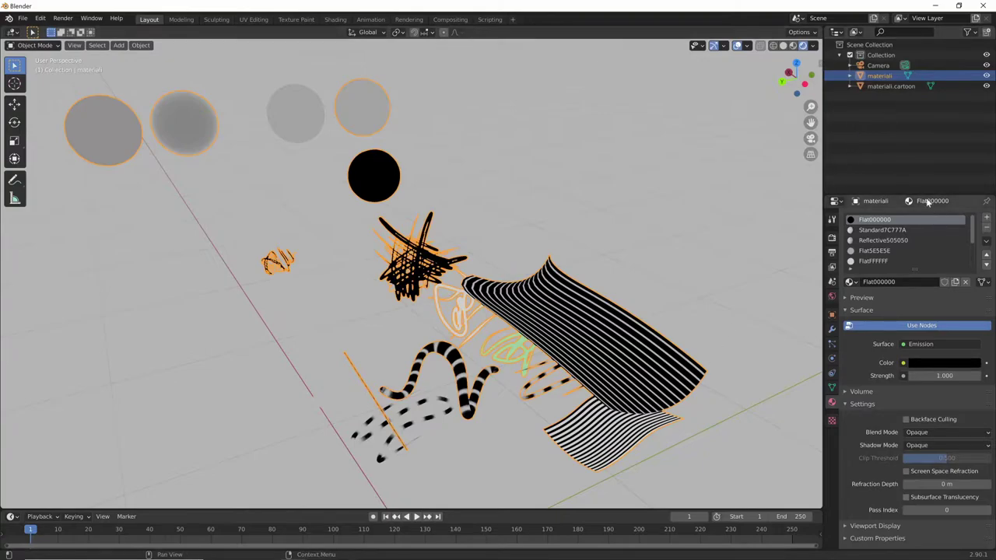
left_click(891, 87)
left_click(877, 77)
left_click(883, 87)
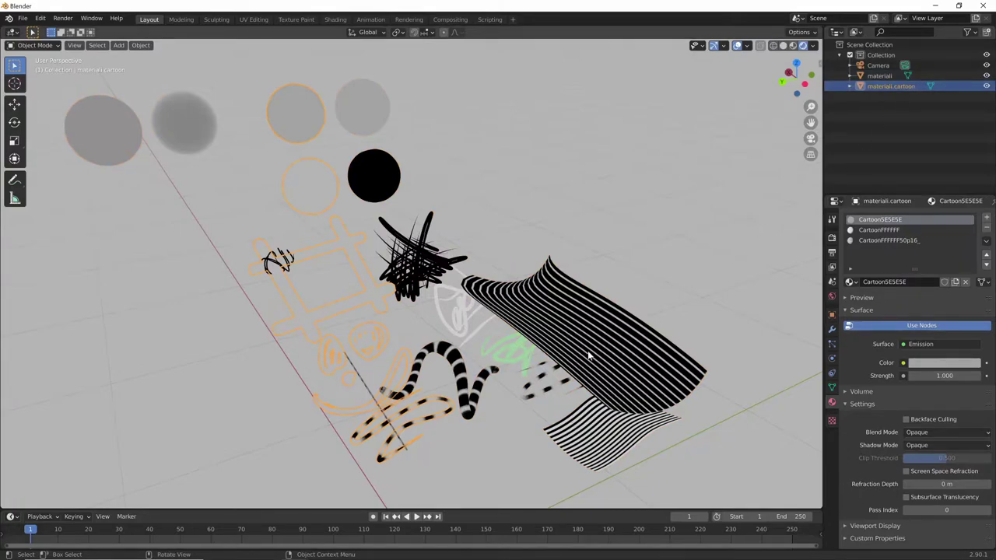
Show materiali.cartoon's modifier settings and bring up the list of modifiers to add.
left_click(833, 331)
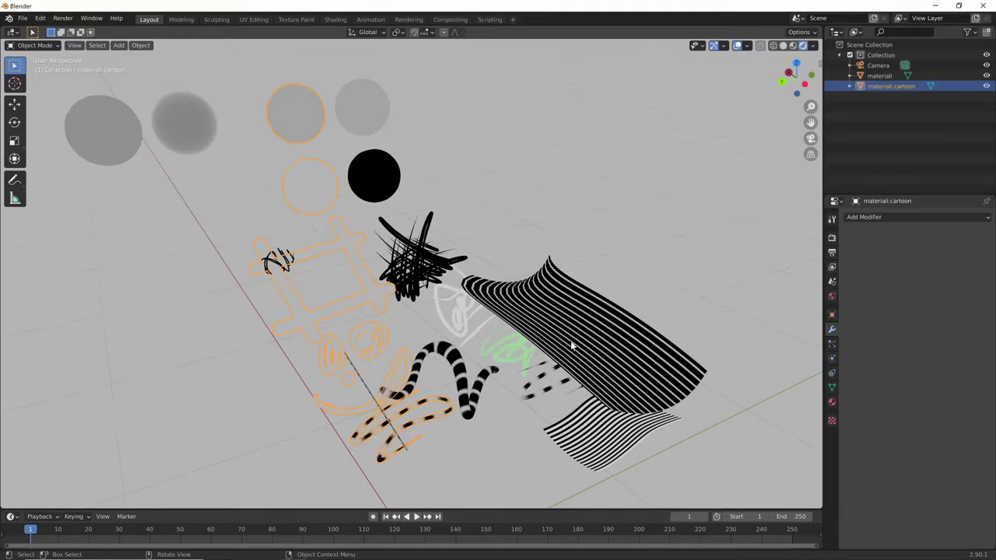
mouse_move(573, 344)
middle_mouse_down()
mouse_move(601, 342)
mouse_move(596, 350)
middle_mouse_up()
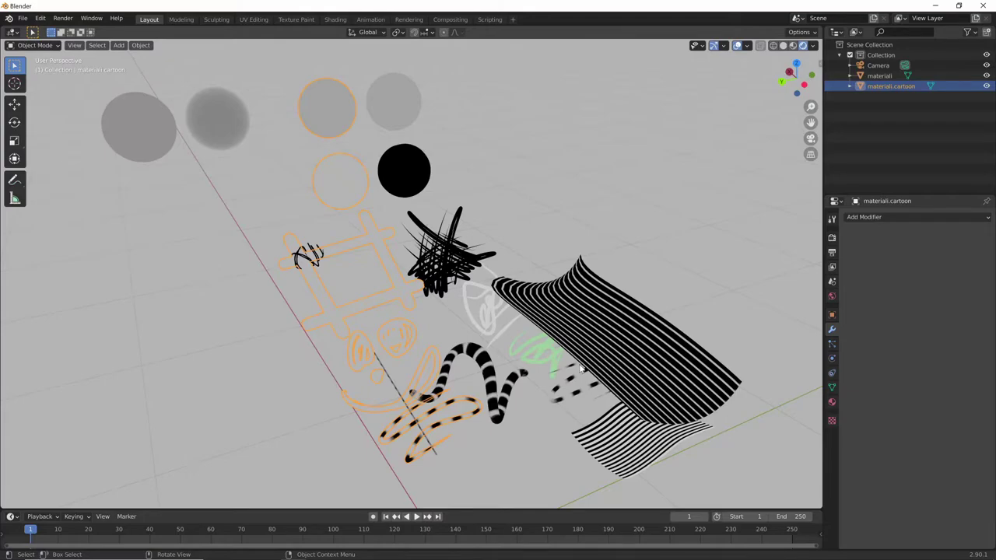
middle_click_drag(581, 368, 614, 360)
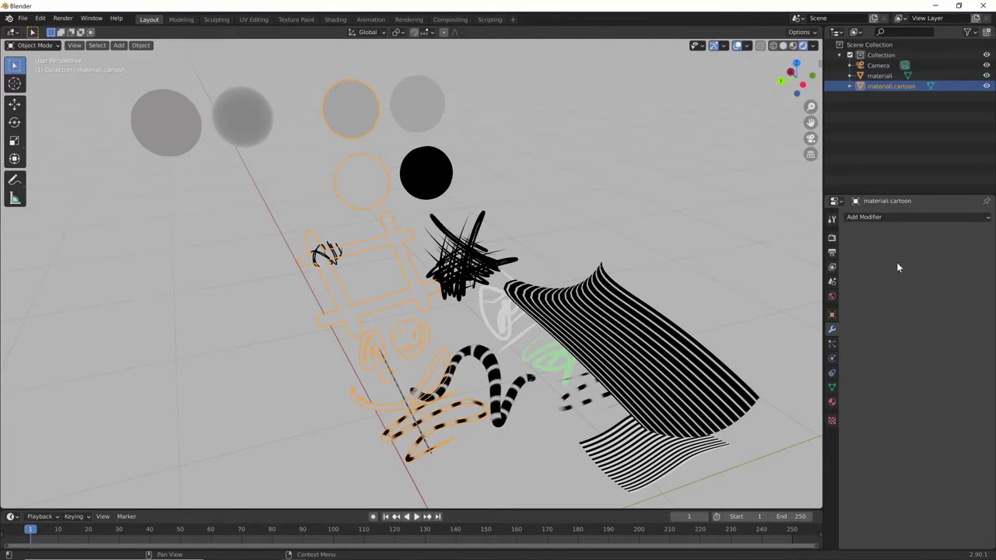
left_click(923, 218)
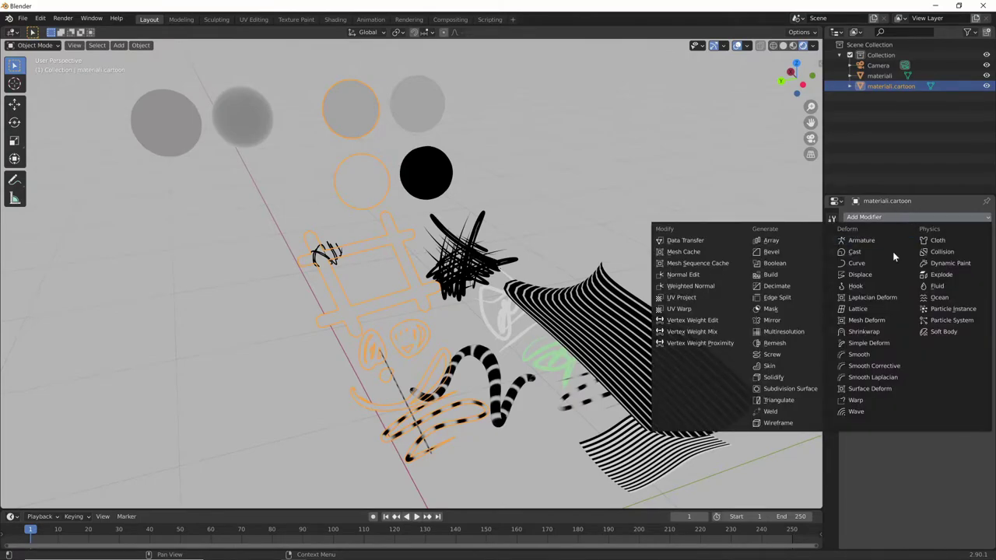
Add a Solidify modifier, test thickness up to 0.06 m, then return it to 0.01 m.
left_click(790, 378)
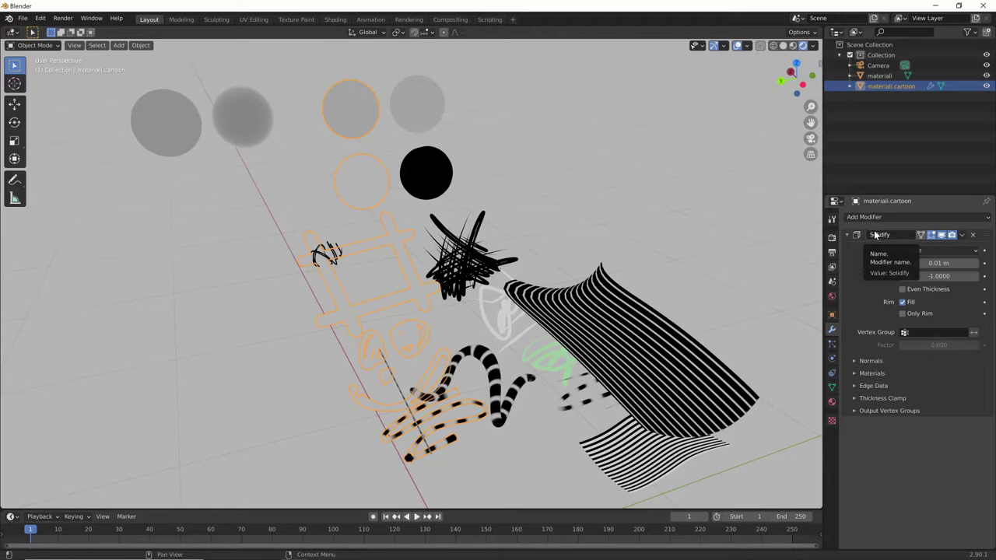
left_click(977, 266)
left_click(977, 266)
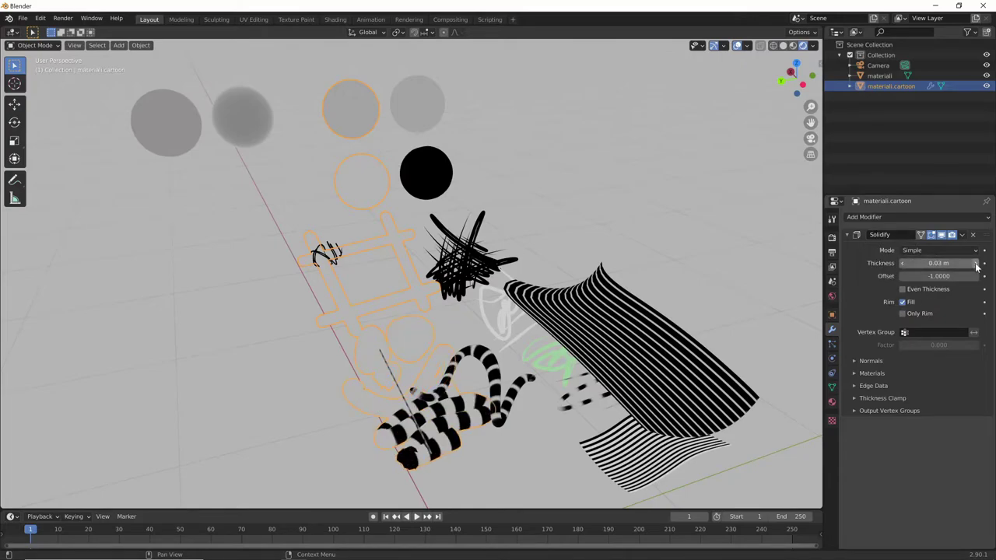
left_click(977, 267)
left_click(977, 266)
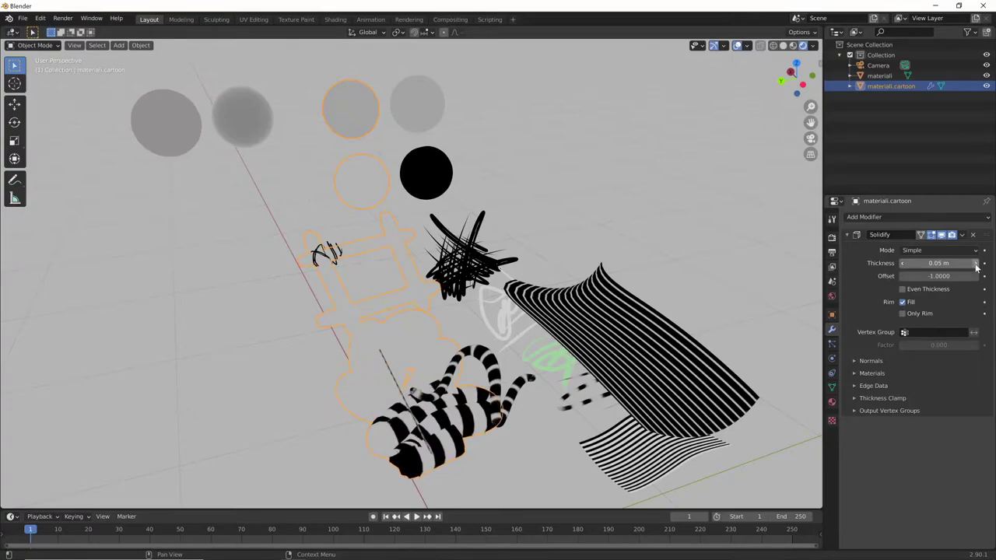
left_click(977, 266)
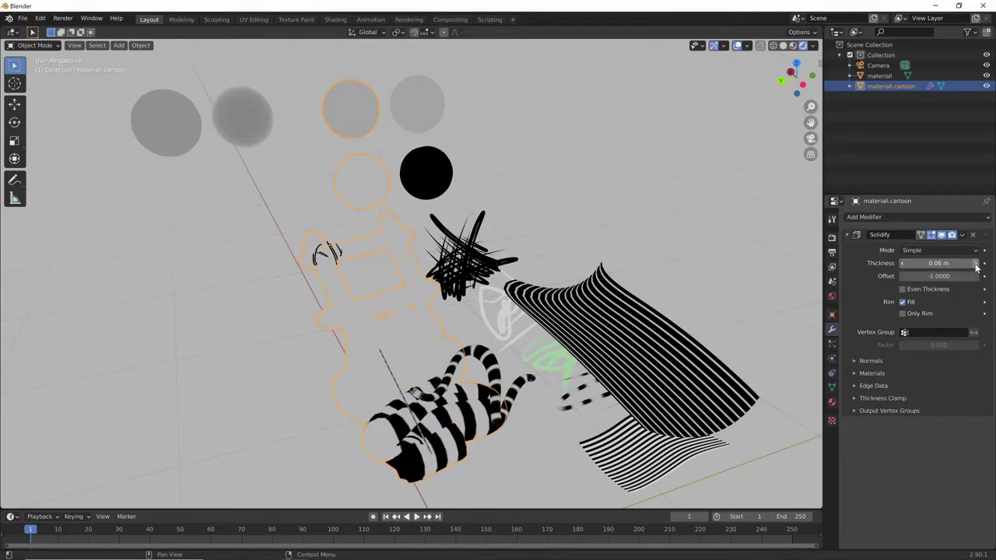
left_click(902, 263)
scroll(475, 399, "up", 2)
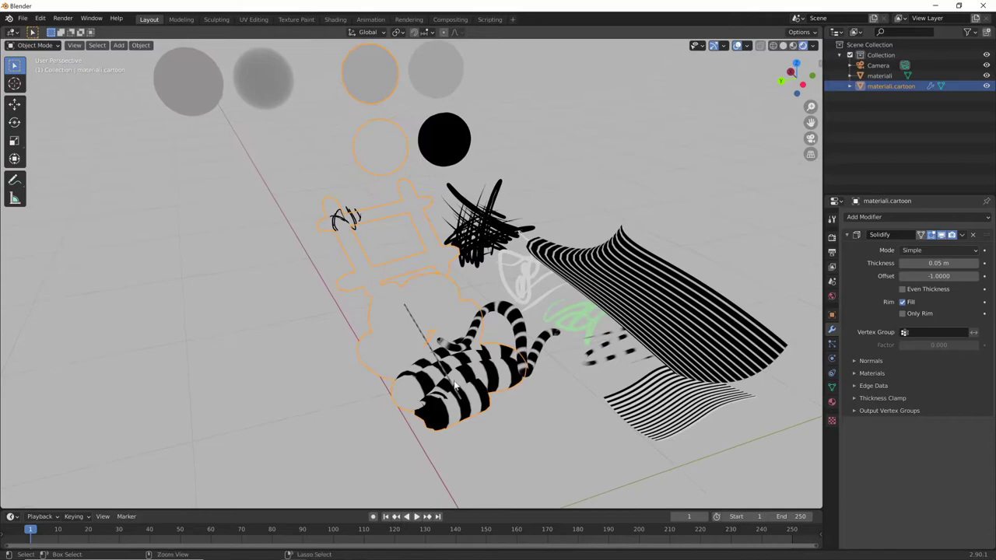
scroll(476, 399, "up", 2)
left_click(902, 263)
left_click(902, 263)
left_click(902, 263)
left_click(902, 263)
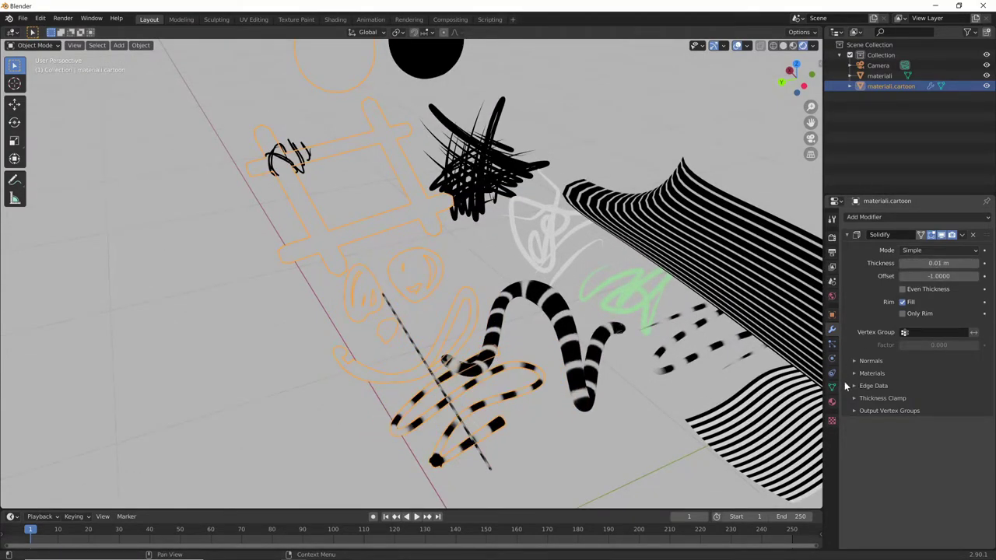
Enable Flip and High Quality normals on the Solidify modifier and expand its Materials options.
left_click(854, 360)
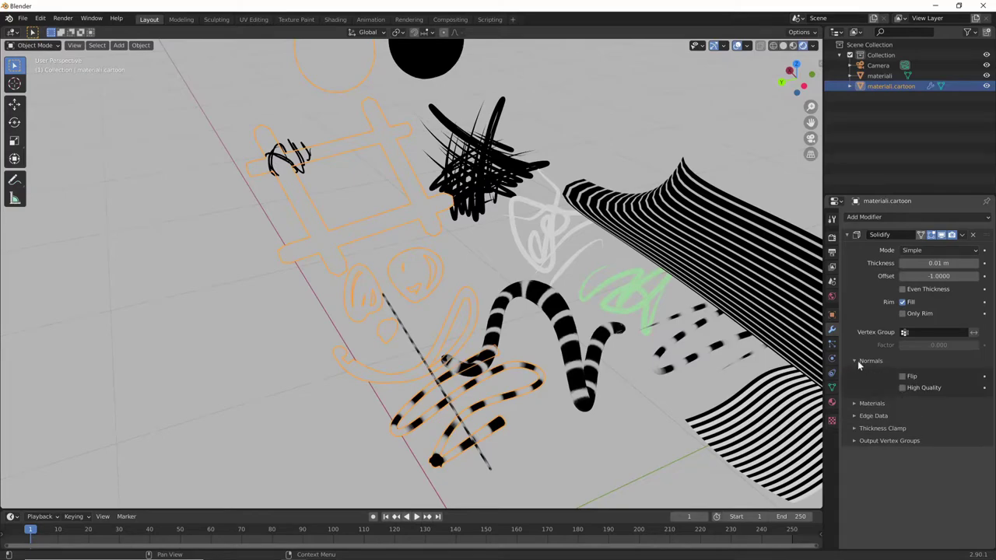
left_click(903, 377)
left_click(902, 388)
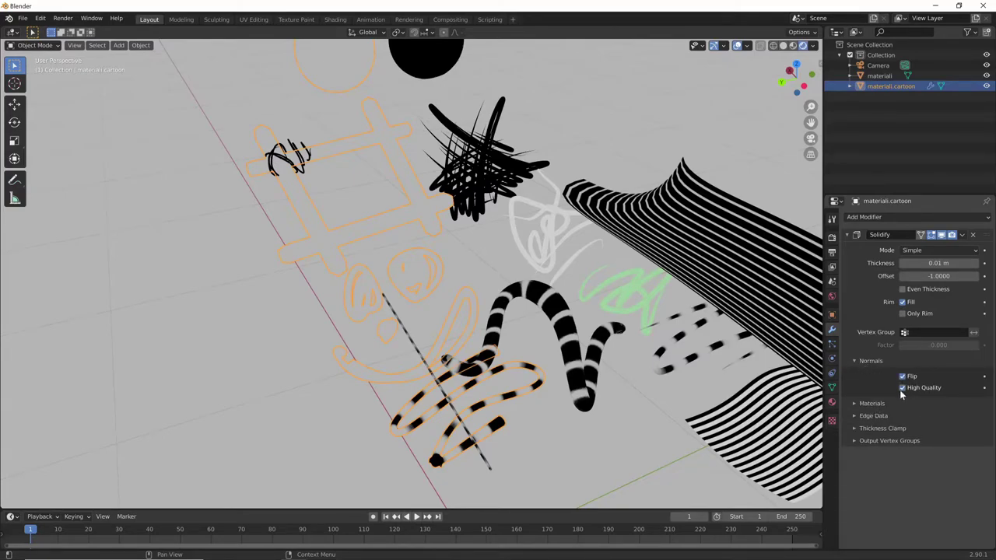
left_click(854, 405)
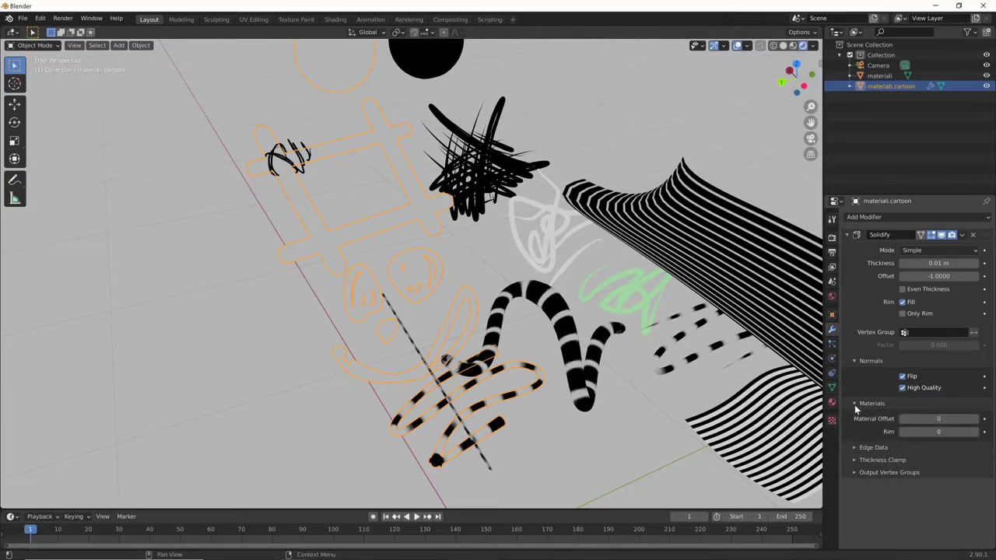
Raise the shell's material offset and create a new material named linee.nere.
left_click(976, 420)
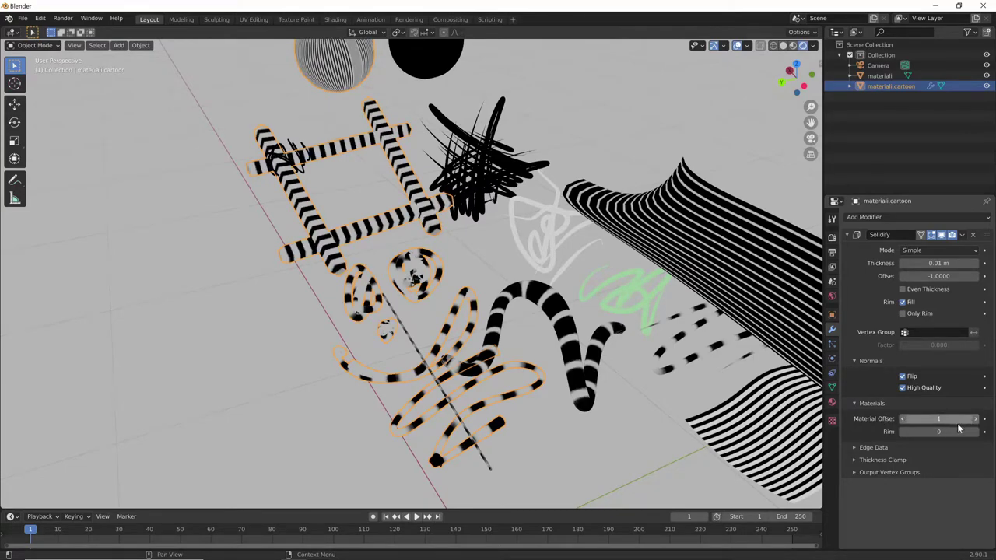
left_click(831, 403)
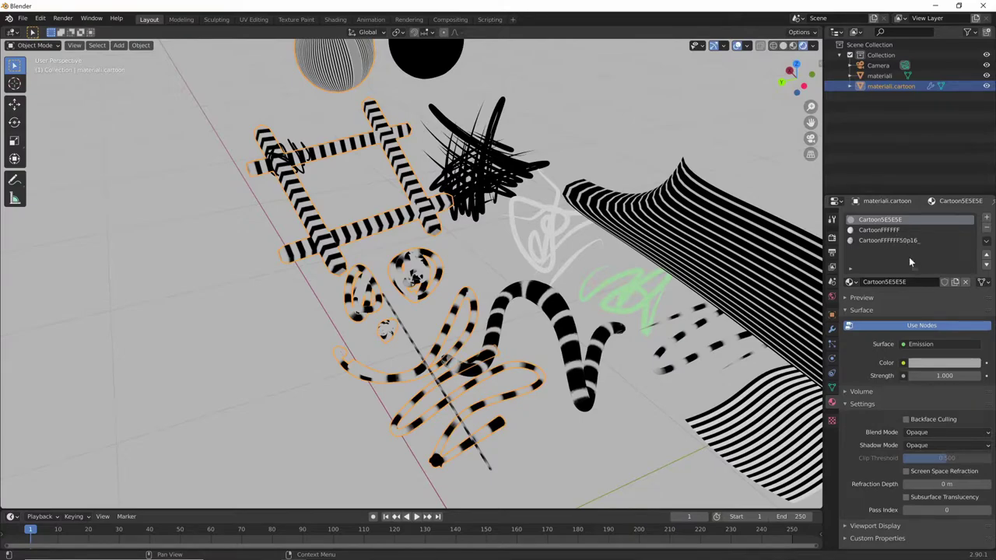
left_click(986, 219)
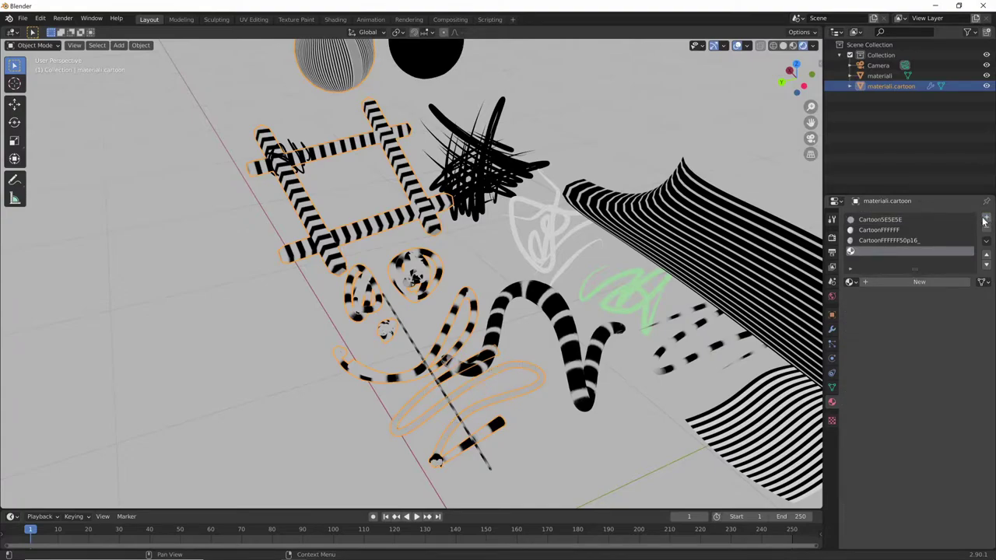
left_click(912, 282)
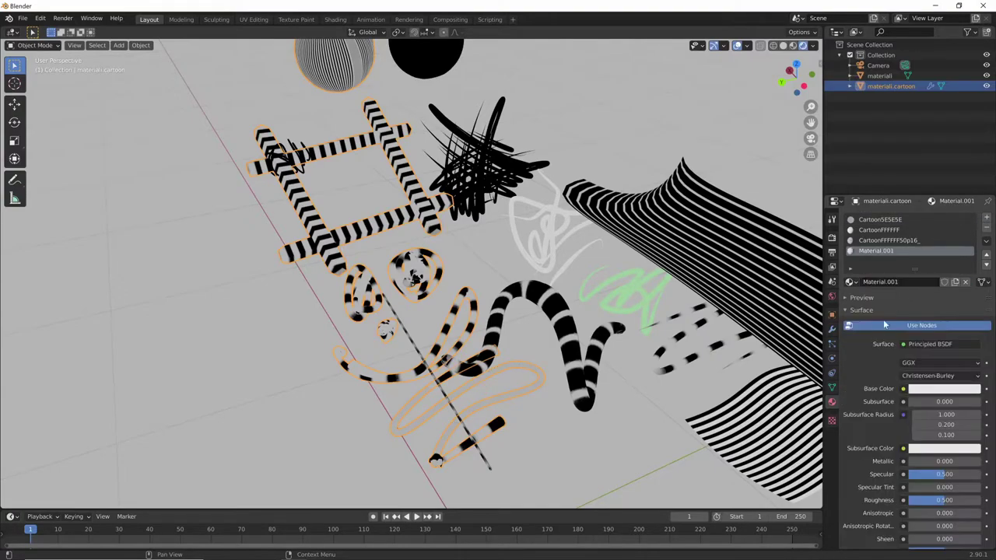
double_click(903, 283)
key("BackSpace")
type("linee.nere")
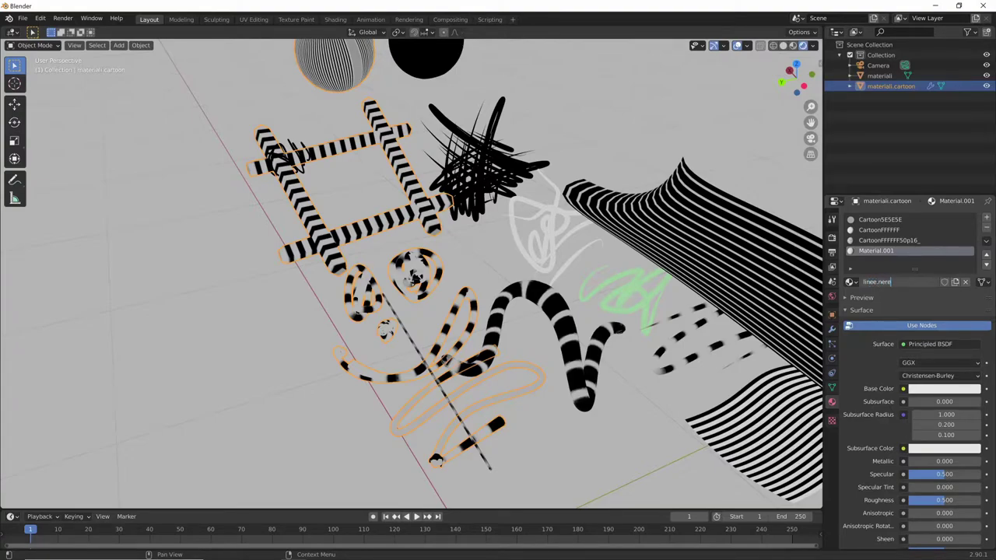
key("Return")
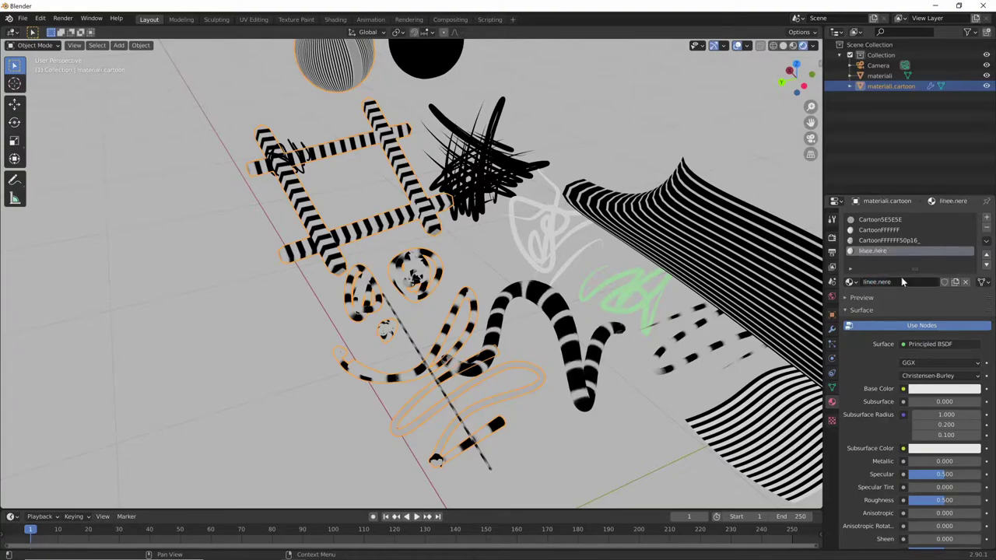
Make linee.nere a black Emission shader with Backface Culling enabled.
left_click(945, 346)
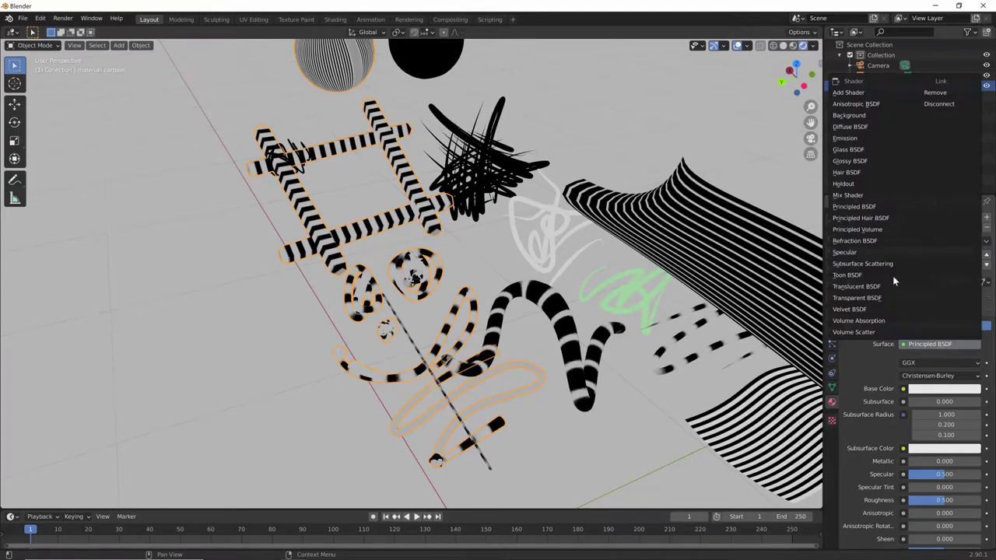
left_click(894, 137)
left_click(937, 363)
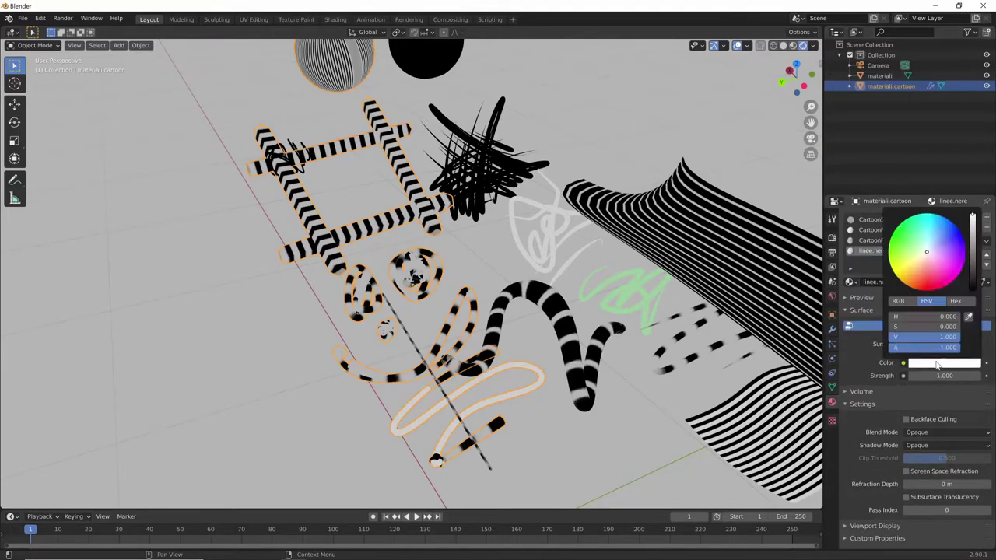
left_click_drag(972, 251, 972, 289)
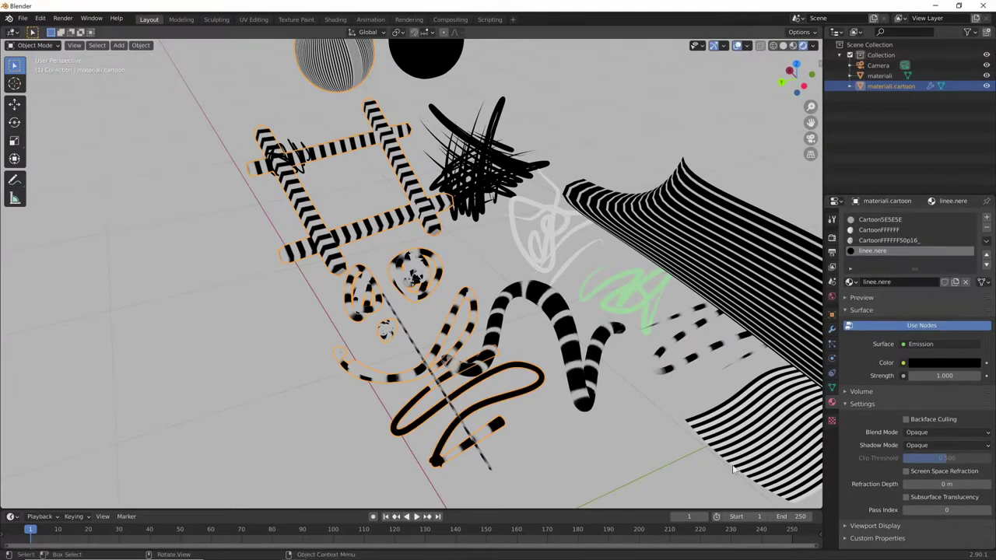
left_click(906, 421)
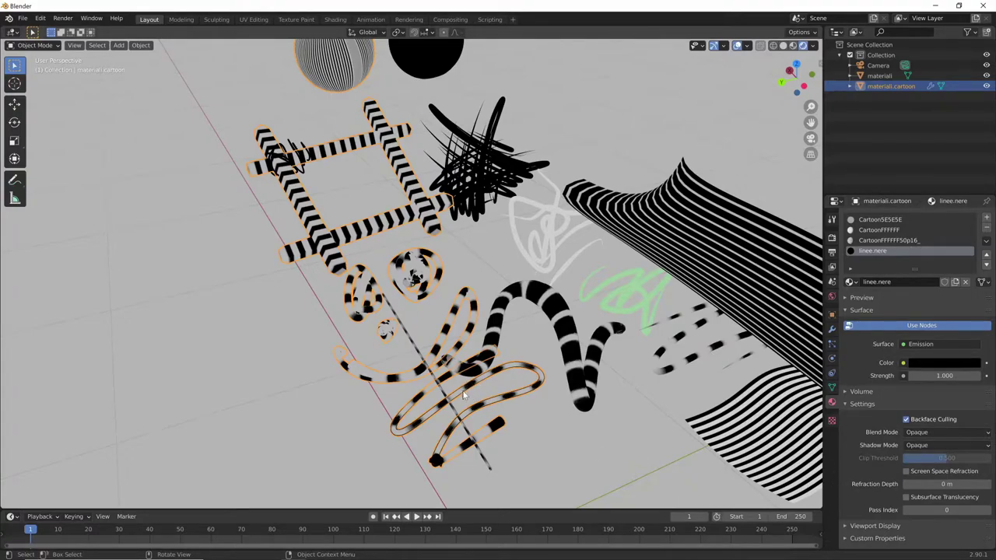
Reselect the cartoon strokes and add a second linee.nere slot, moving it up the list.
left_click(522, 443)
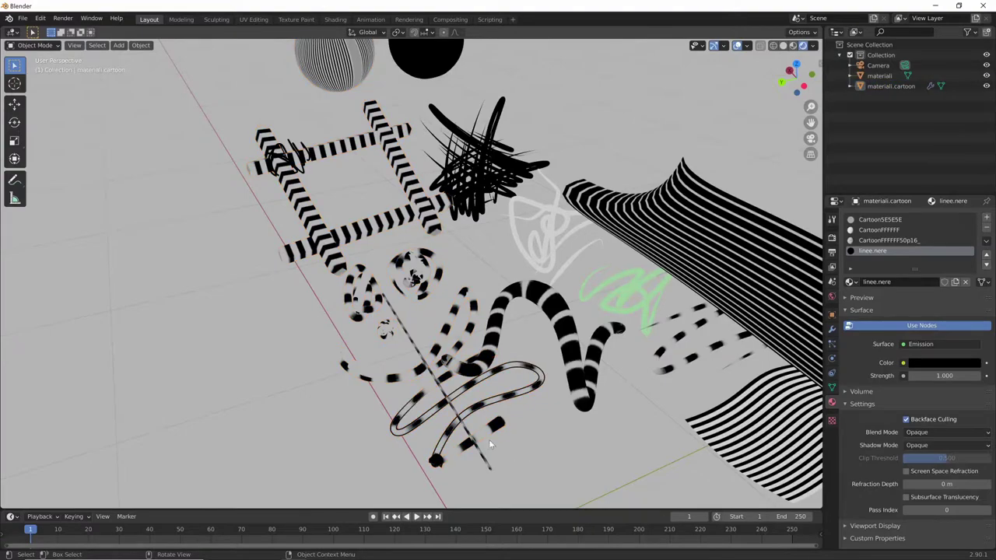
left_click(427, 418)
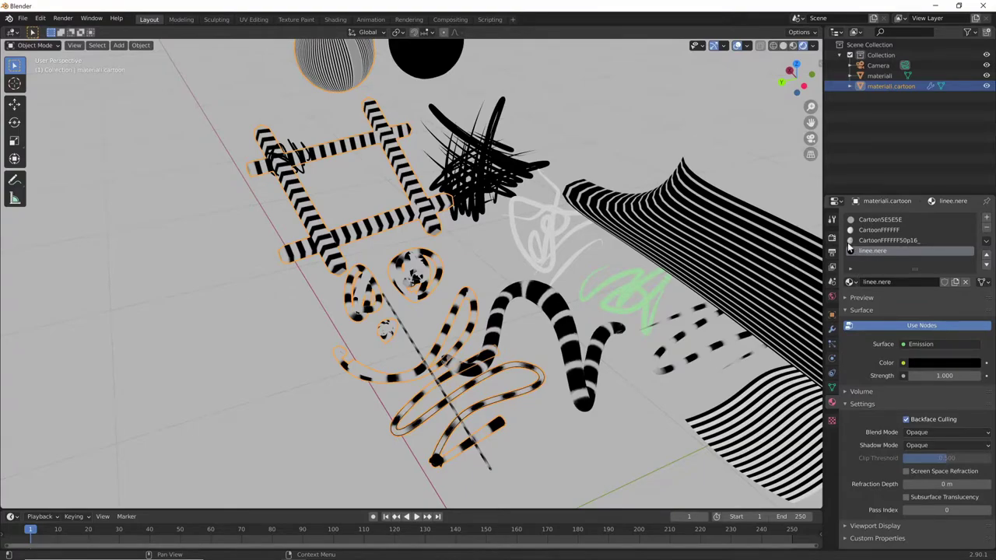
left_click(986, 220)
left_click(852, 281)
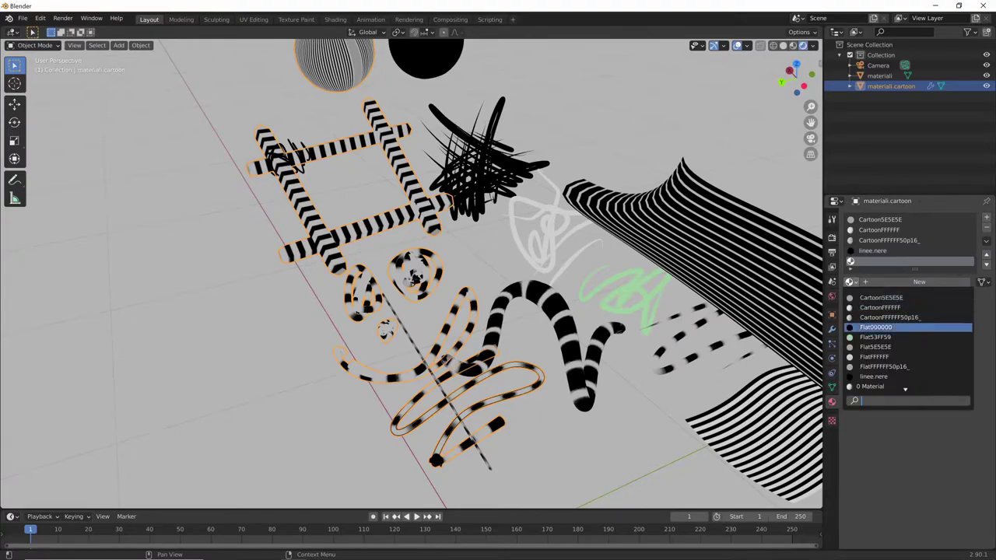
left_click(876, 376)
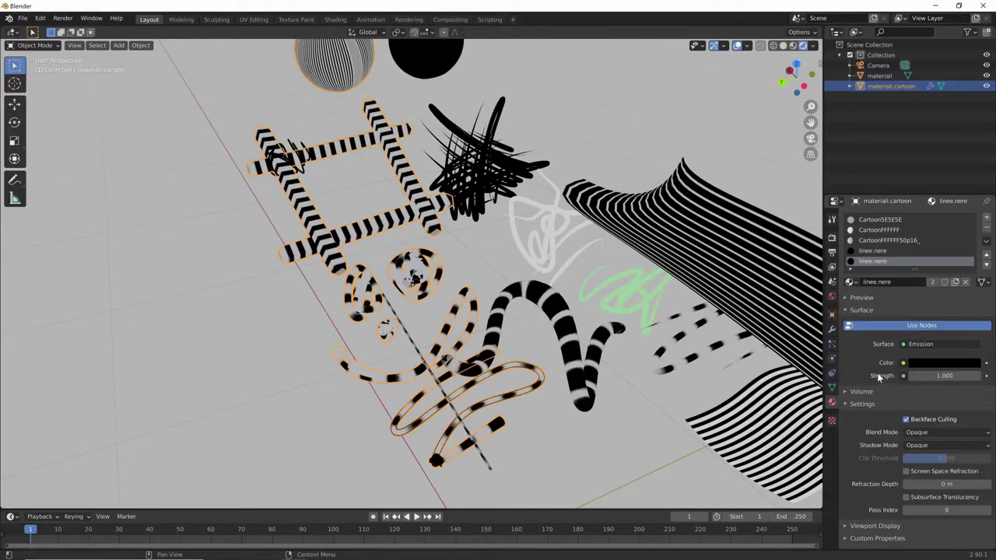
left_click(986, 254)
left_click(986, 254)
left_click(986, 254)
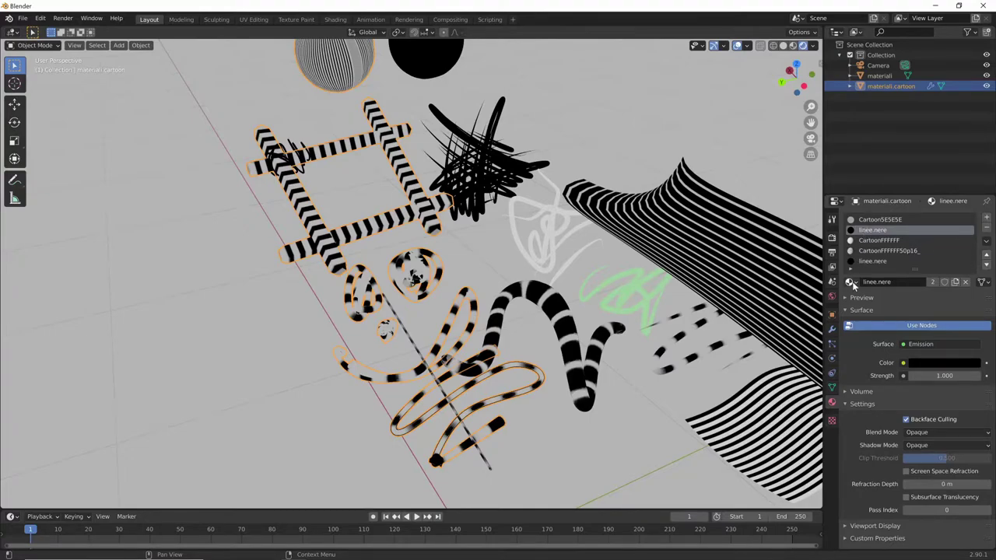
Add a third linee.nere slot and move it above CartoonFFFFFF50p16_.
left_click(987, 218)
left_click(851, 282)
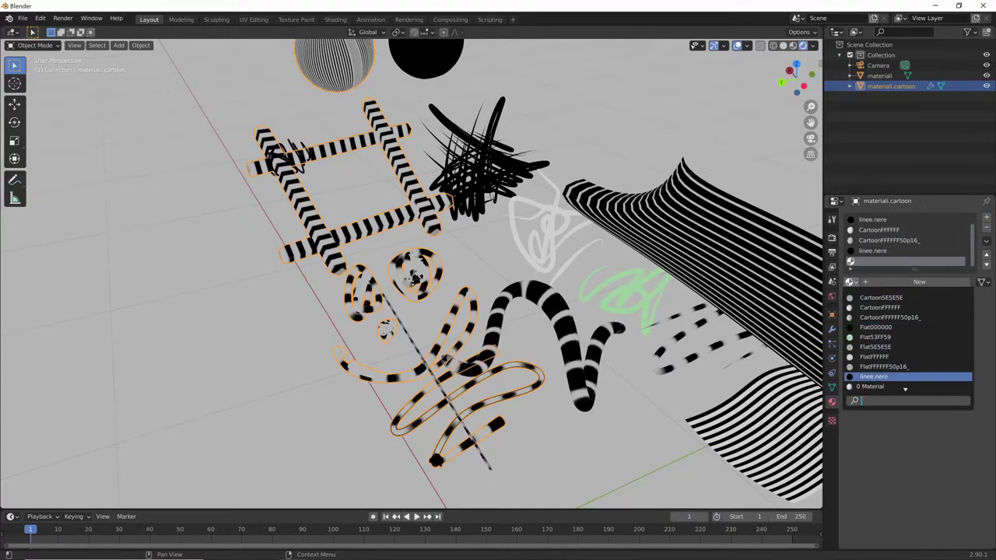
left_click(875, 377)
left_click(986, 256)
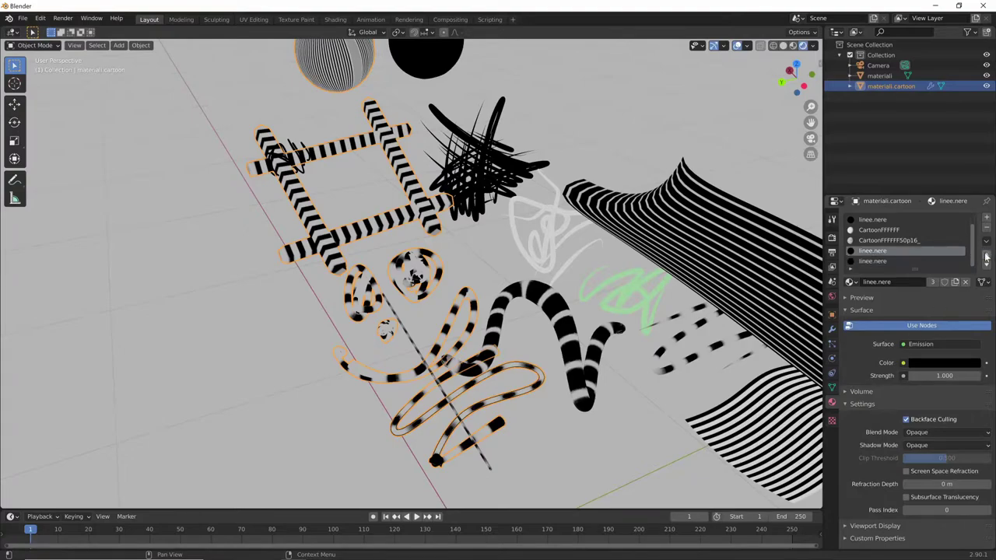
left_click(986, 255)
left_click_drag(971, 248, 973, 237)
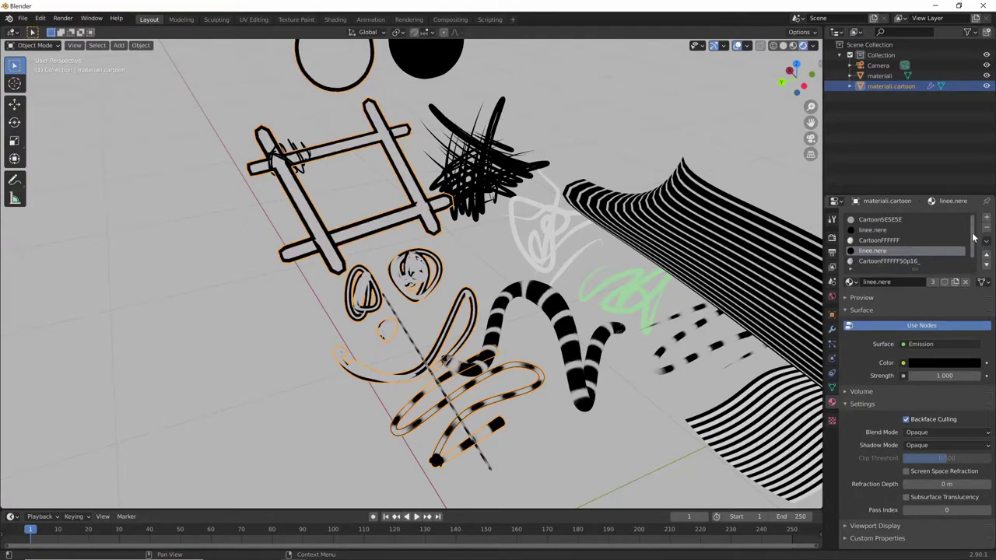
Select the lower linee.nere slot and deselect everything to view the outlines.
left_click(871, 230)
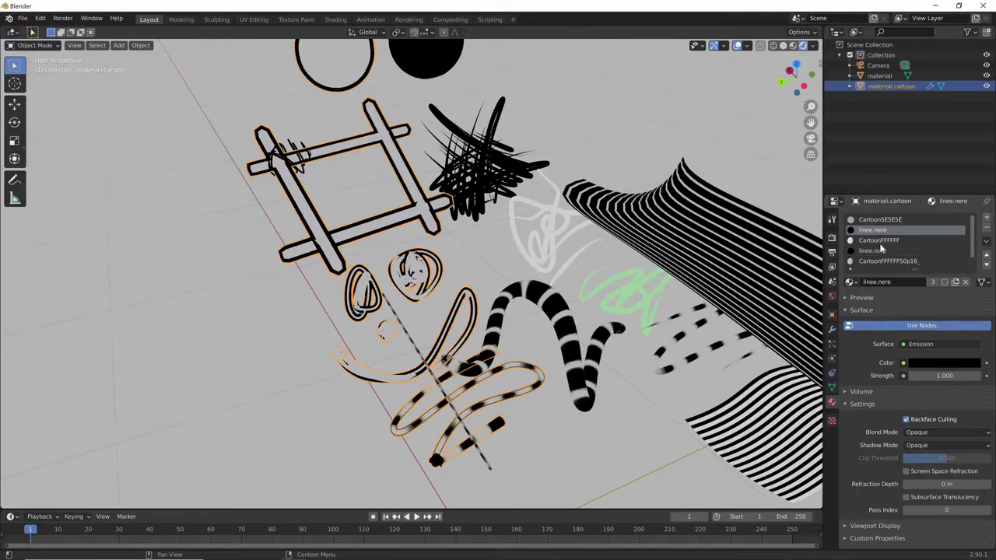
left_click(882, 252)
scroll(972, 247, "down", 1)
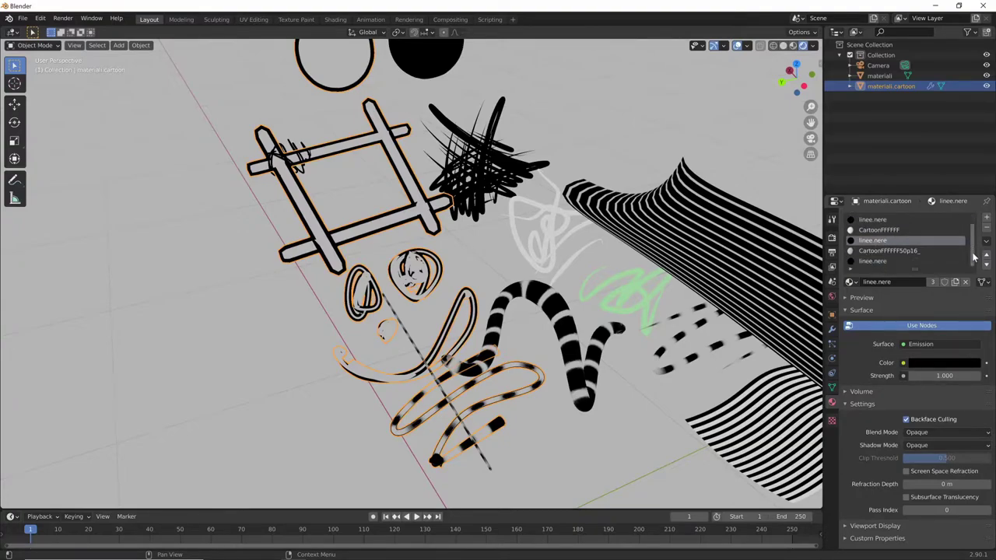
left_click(608, 464)
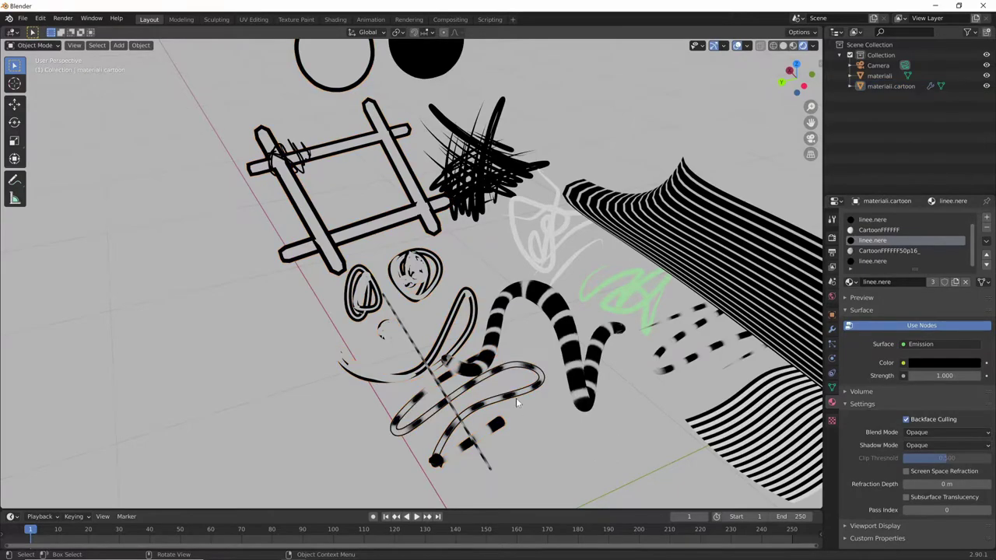
Set materiali.cartoon's Solidify thickness to 0.005 m with offset -1 and inspect the thinner outlines.
mouse_move(537, 276)
middle_mouse_down()
mouse_move(586, 261)
mouse_move(545, 327)
mouse_move(556, 299)
middle_mouse_up()
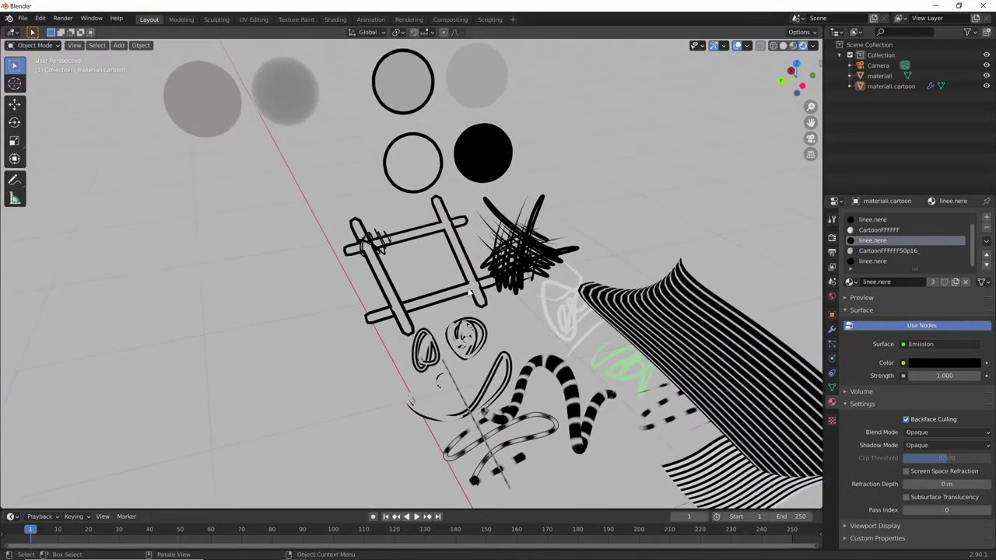
left_click(469, 324)
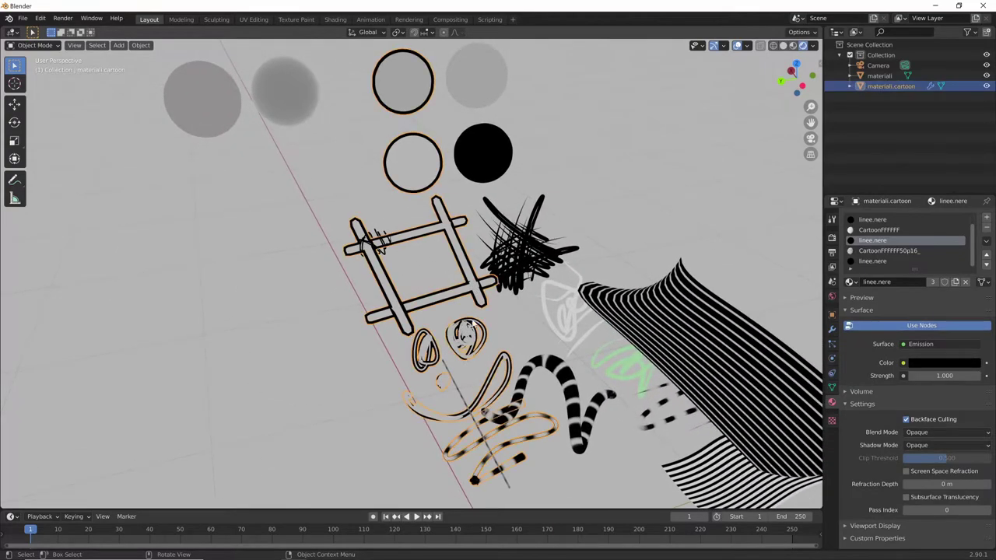
left_click(832, 330)
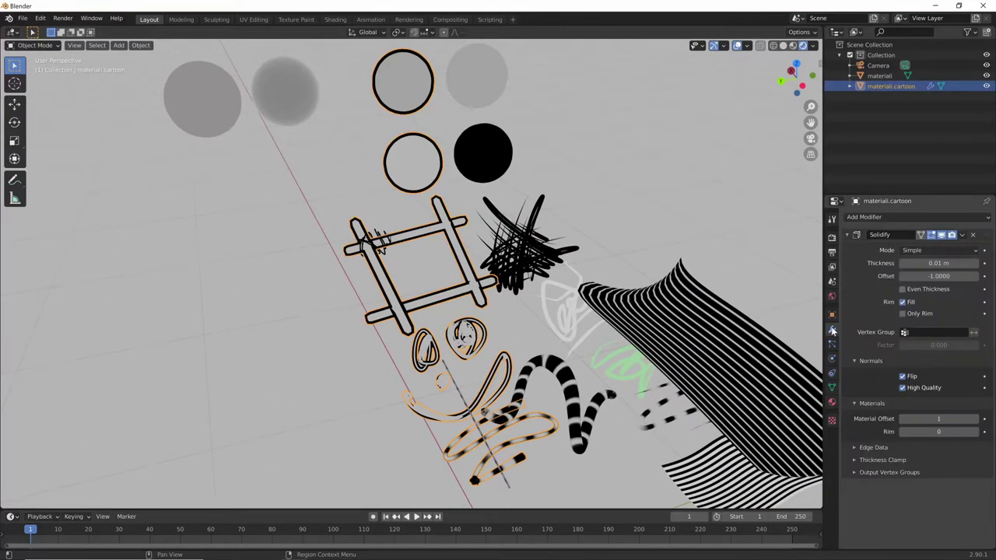
left_click(938, 263)
type("05")
key("Return")
key("alt+a")
mouse_move(726, 346)
middle_mouse_down()
mouse_move(658, 421)
mouse_move(635, 379)
middle_mouse_up()
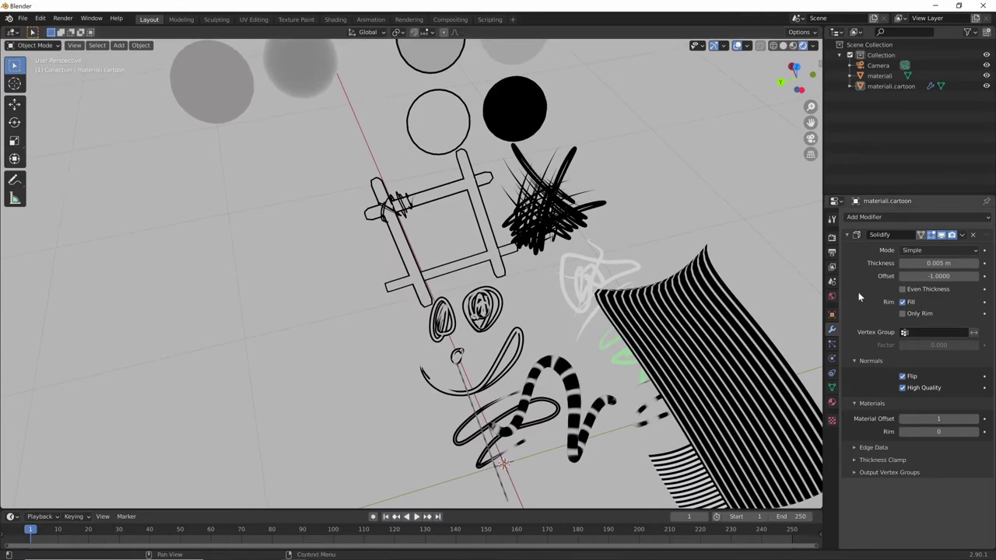
mouse_move(923, 276)
left_mouse_down()
mouse_move(994, 284)
mouse_move(776, 302)
left_mouse_up()
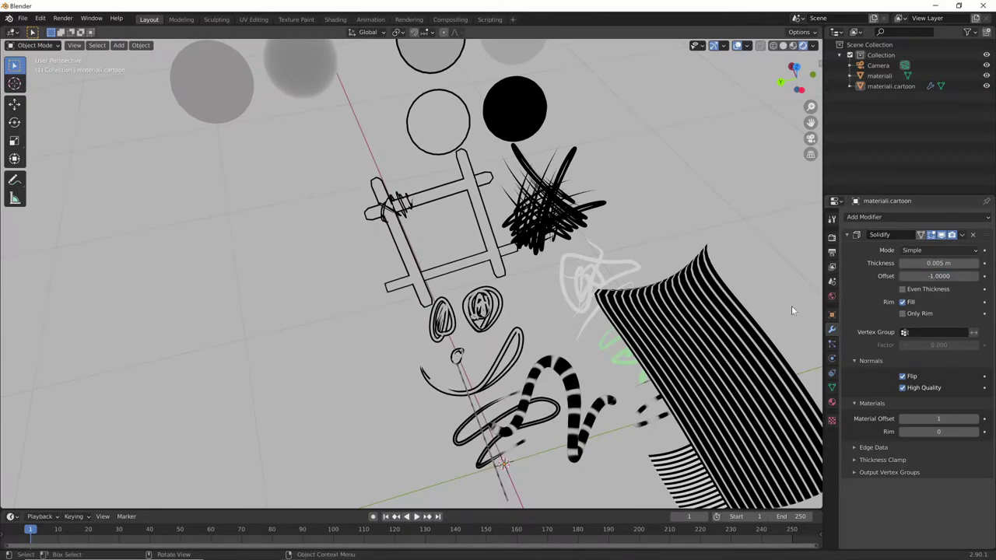
mouse_move(587, 464)
middle_mouse_down()
mouse_move(609, 332)
mouse_move(625, 397)
middle_mouse_up()
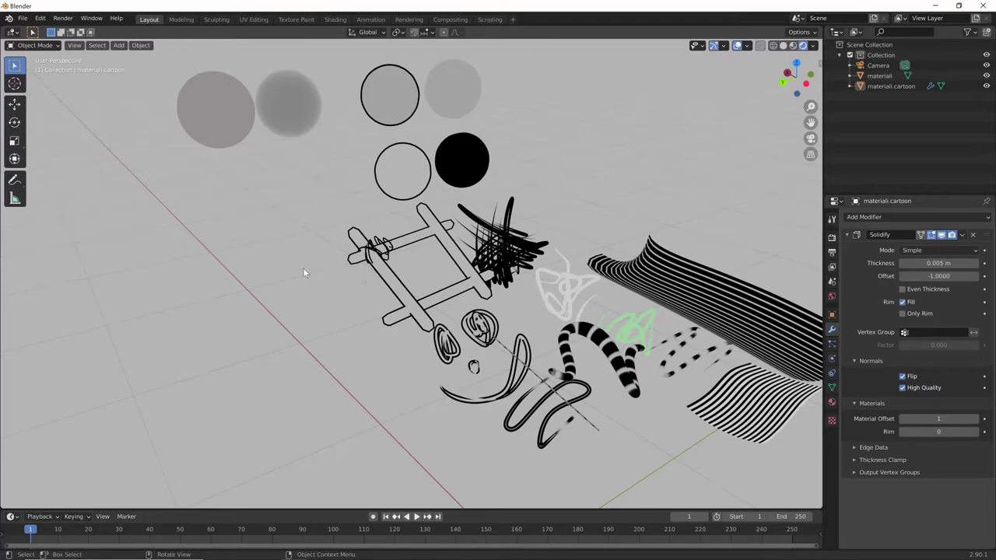
In the Shading workspace, select materiali.cartoon and bring up the CartoonFFFFFF material's nodes.
left_click(336, 19)
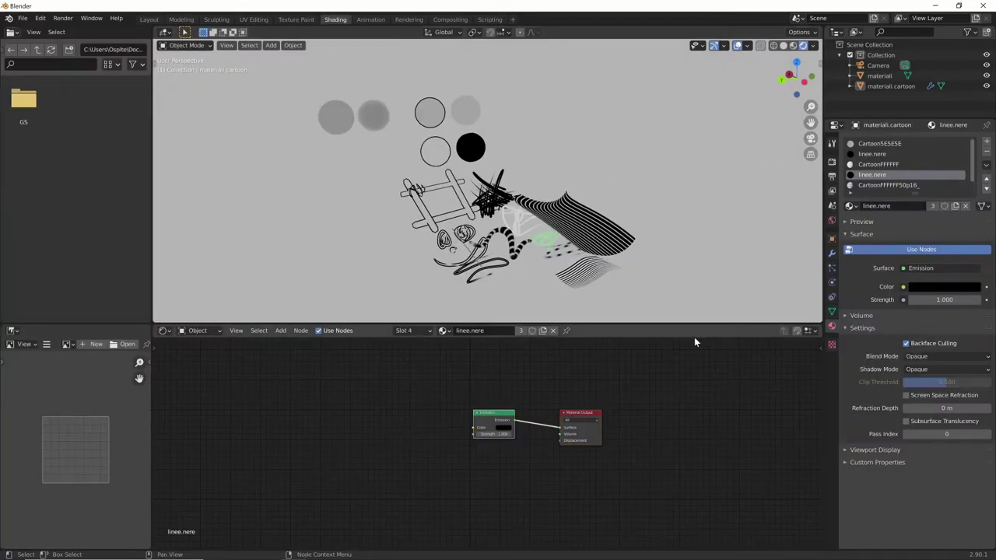
left_click(887, 86)
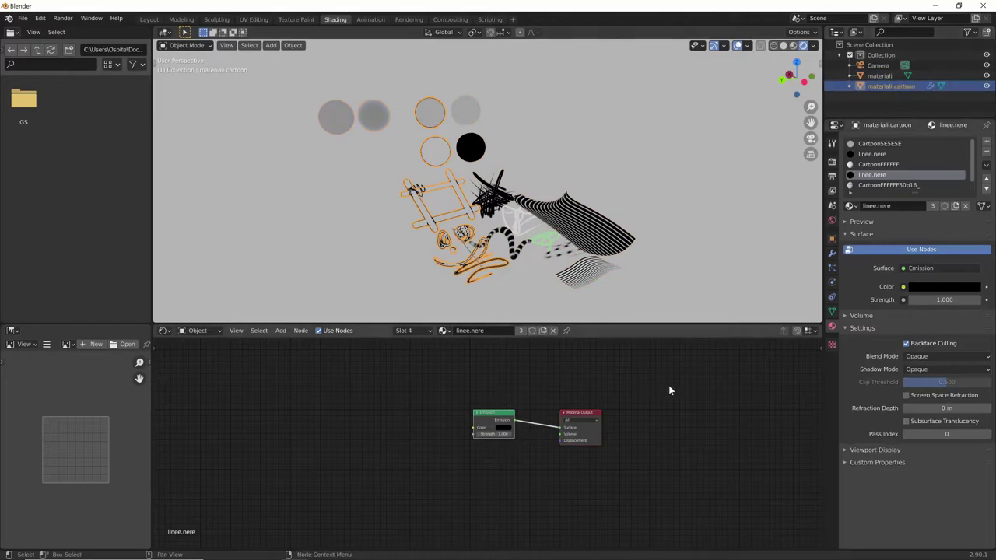
left_click(883, 145)
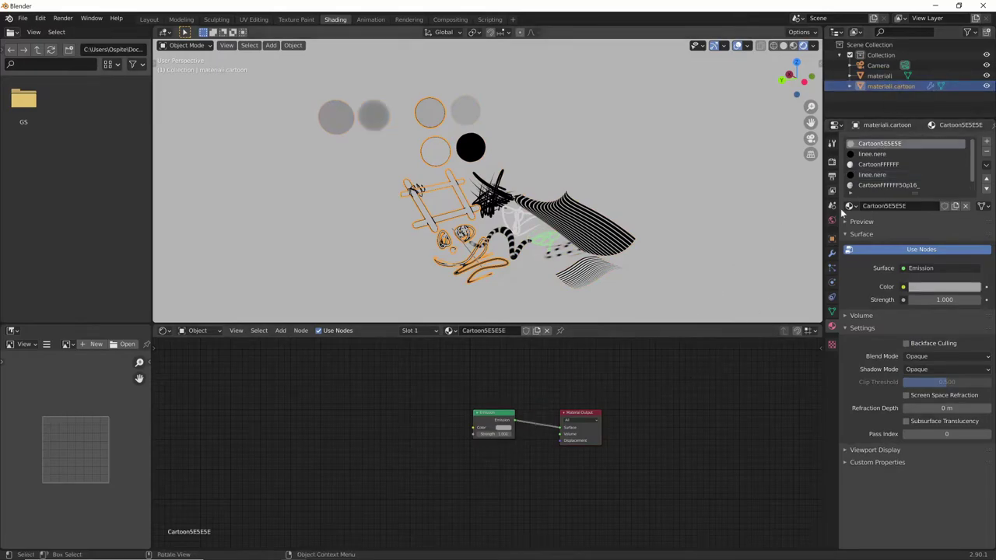
left_click(887, 164)
left_click(894, 144)
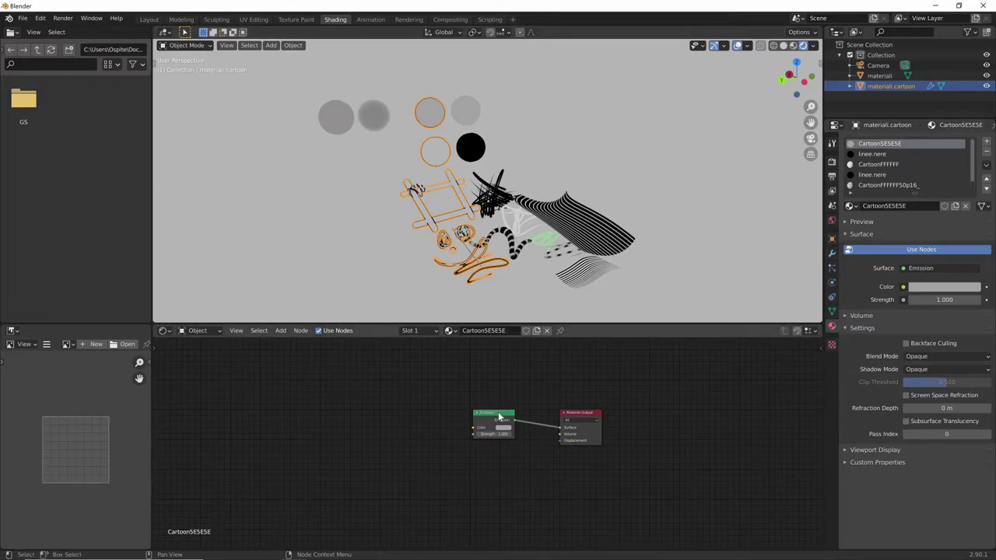
left_click(898, 165)
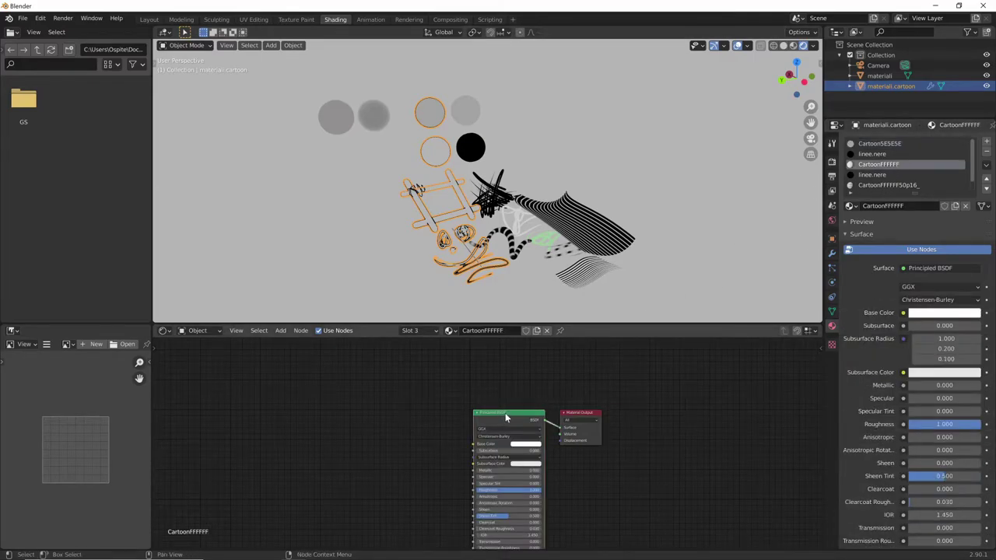
Convert the Principled BSDF of CartoonFFFFFF and CartoonFFFFFF50p16_ into Emission shaders.
key("shift+s")
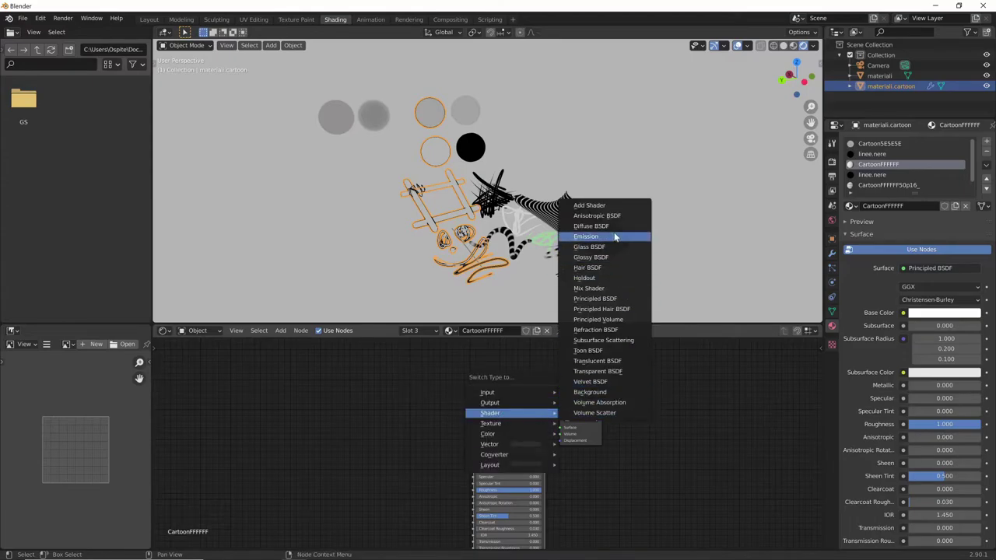
left_click(616, 237)
left_click(915, 185)
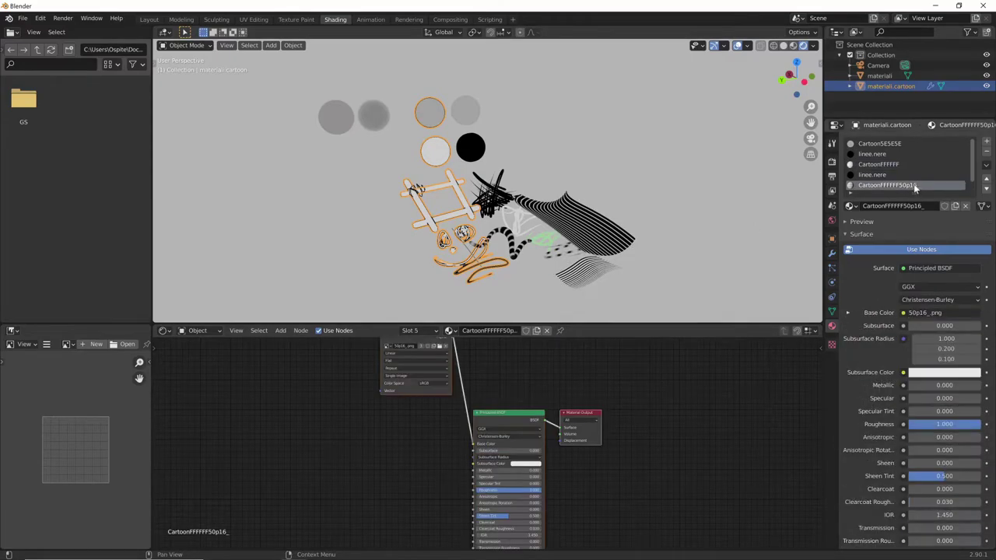
left_click(515, 416)
key("shift+s")
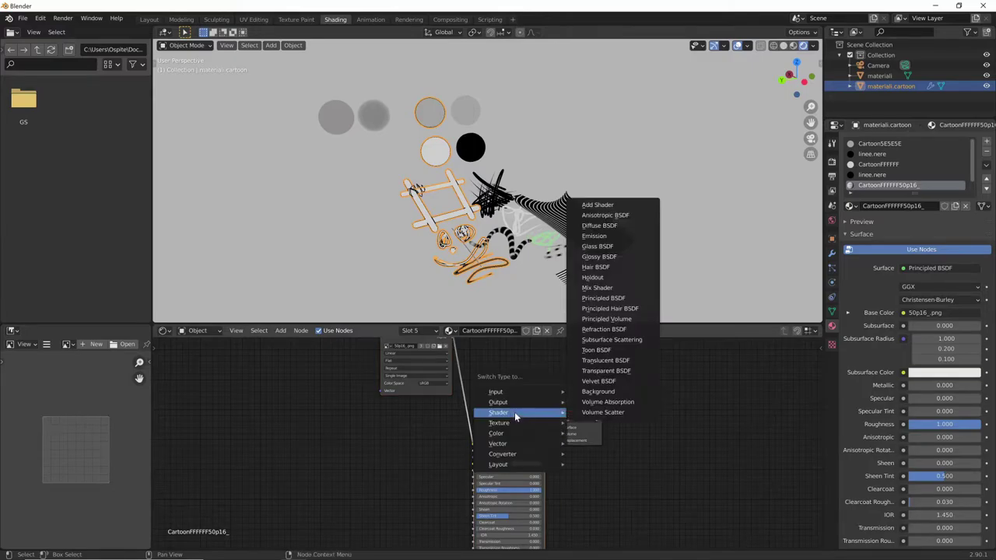
left_click(598, 236)
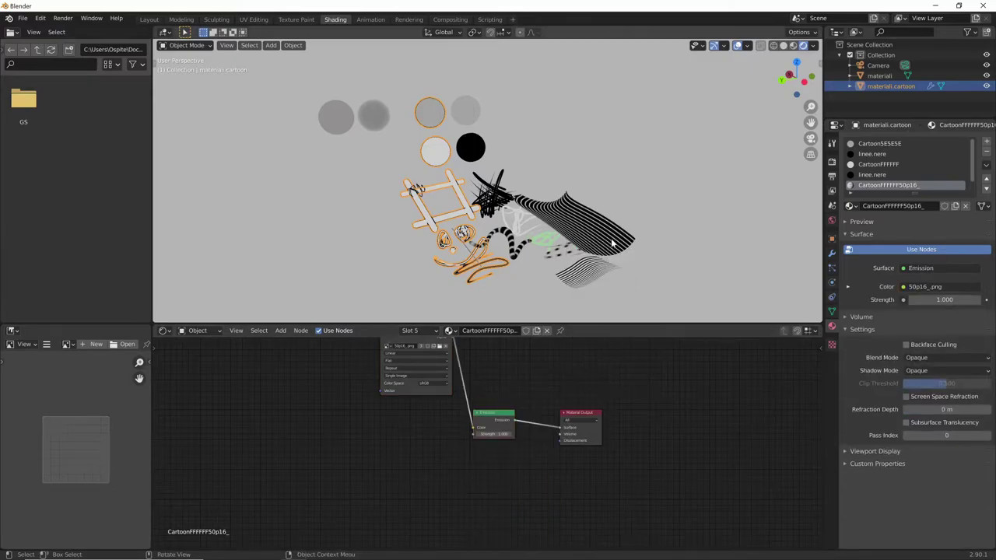
scroll(635, 249, "up", 3)
mouse_move(634, 249)
middle_mouse_down()
mouse_move(637, 231)
mouse_move(690, 210)
mouse_move(677, 218)
middle_mouse_up()
key("alt+a")
Move the image texture node left of the Emission node and frame all nodes.
middle_click_drag(503, 398, 531, 450)
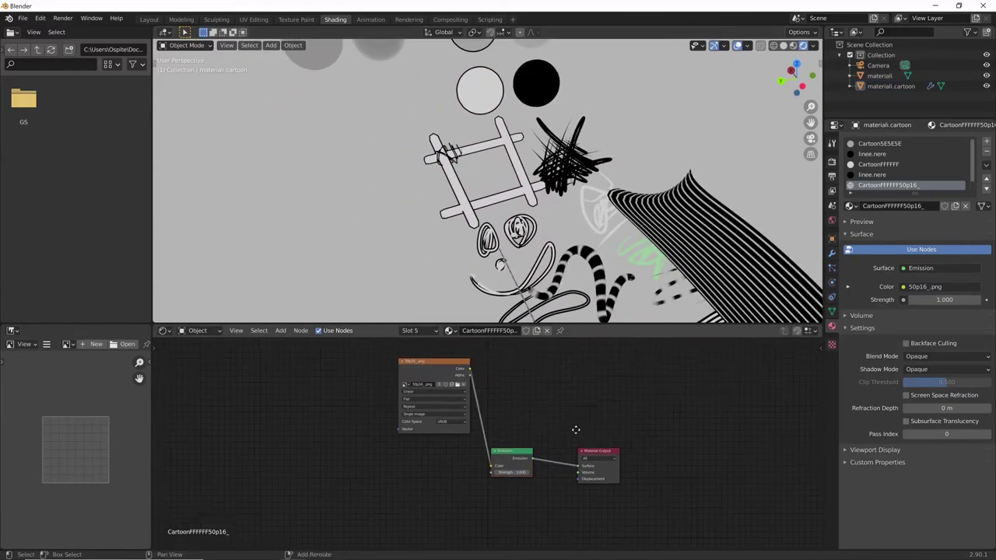
left_click(469, 381)
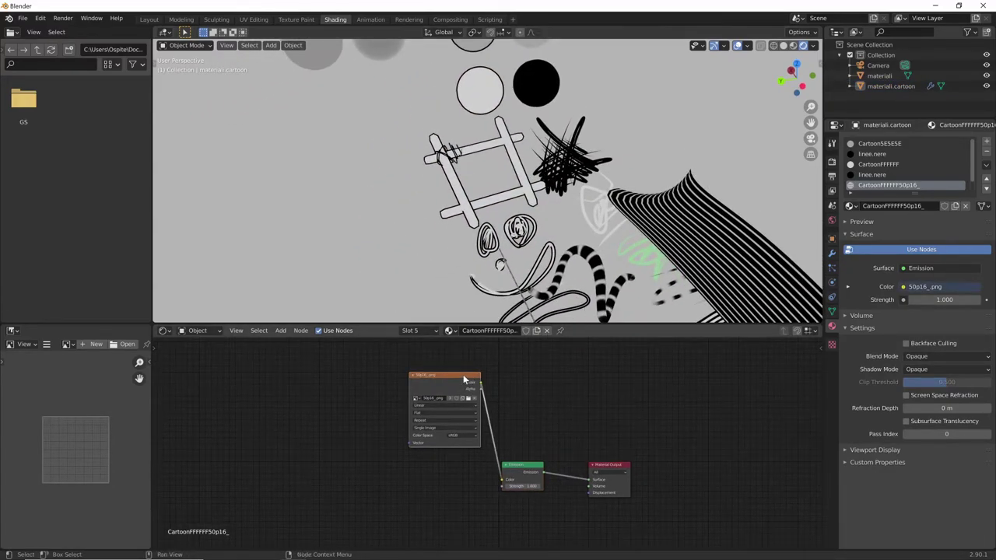
left_click_drag(469, 381, 454, 458)
middle_click_drag(608, 425, 539, 393)
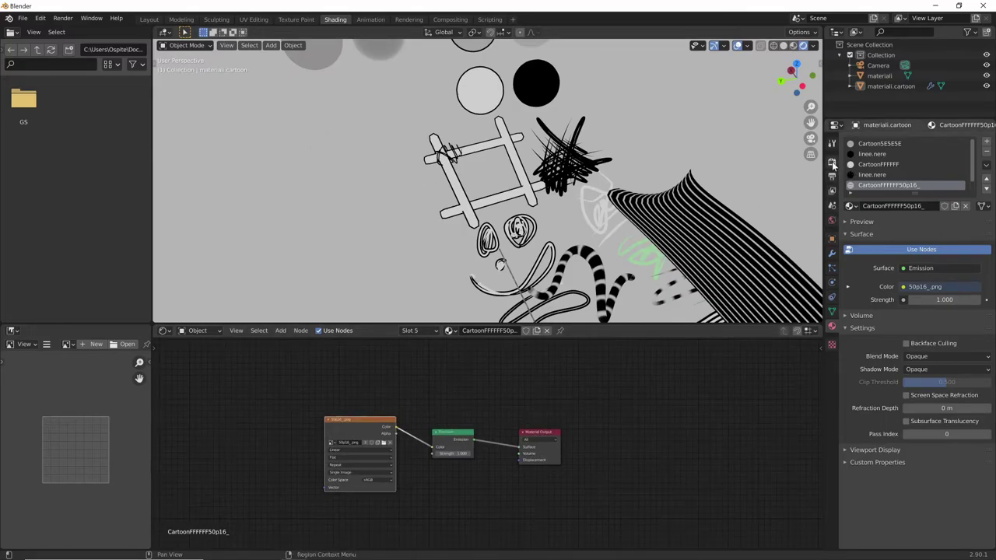
Set the Color Management view transform to Standard and place the reference image beside the scene.
left_click(831, 161)
left_click(845, 399)
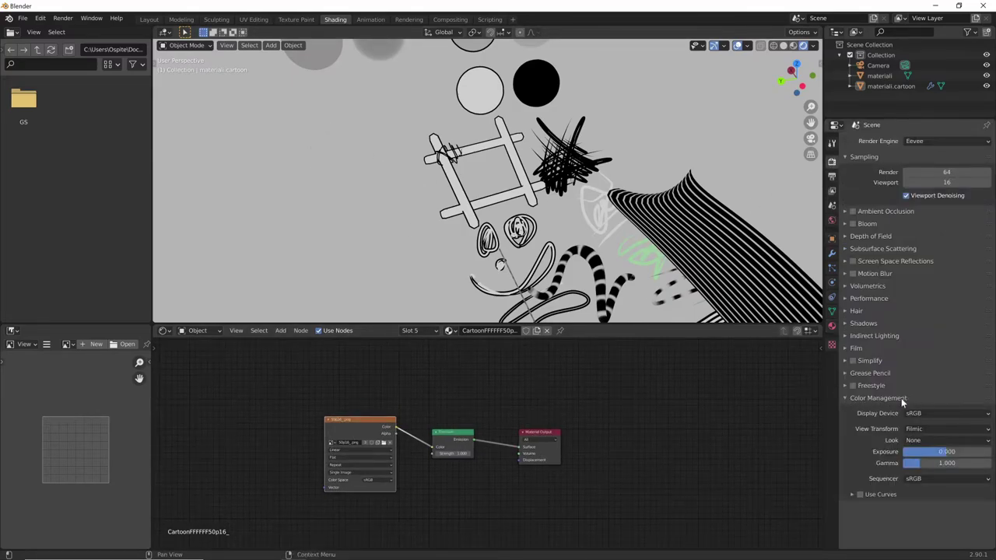
left_click(921, 428)
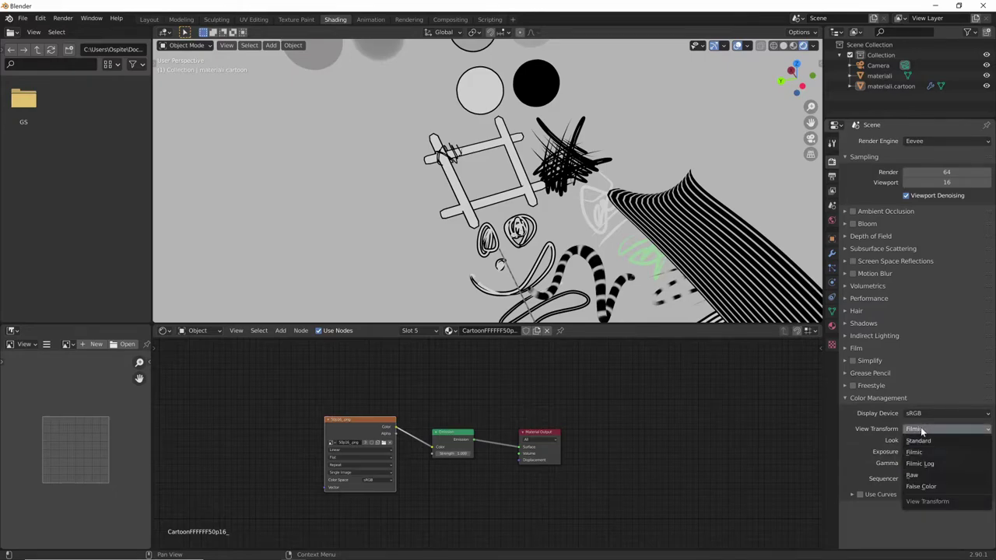
left_click(919, 441)
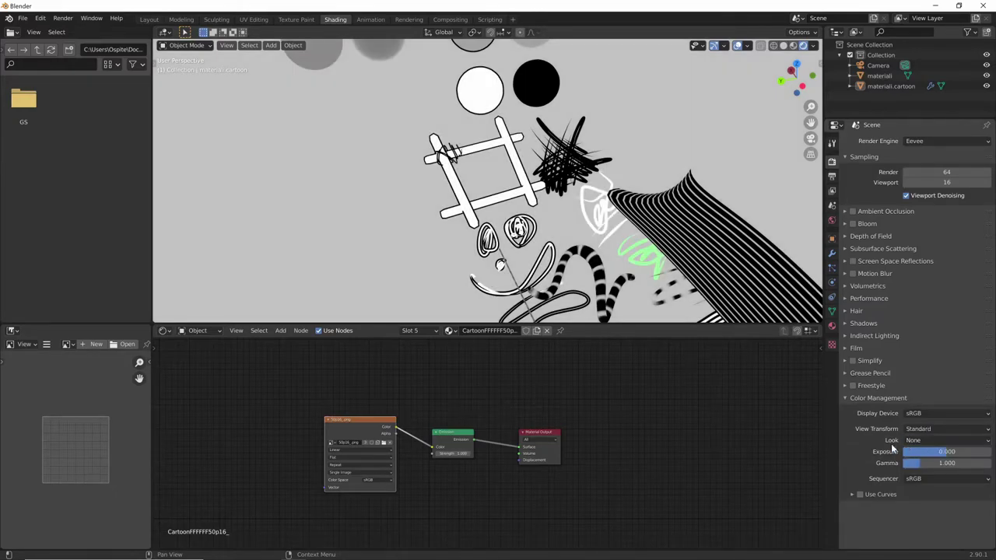
mouse_move(544, 194)
middle_mouse_down()
mouse_move(601, 225)
mouse_move(611, 206)
mouse_move(630, 217)
middle_mouse_up()
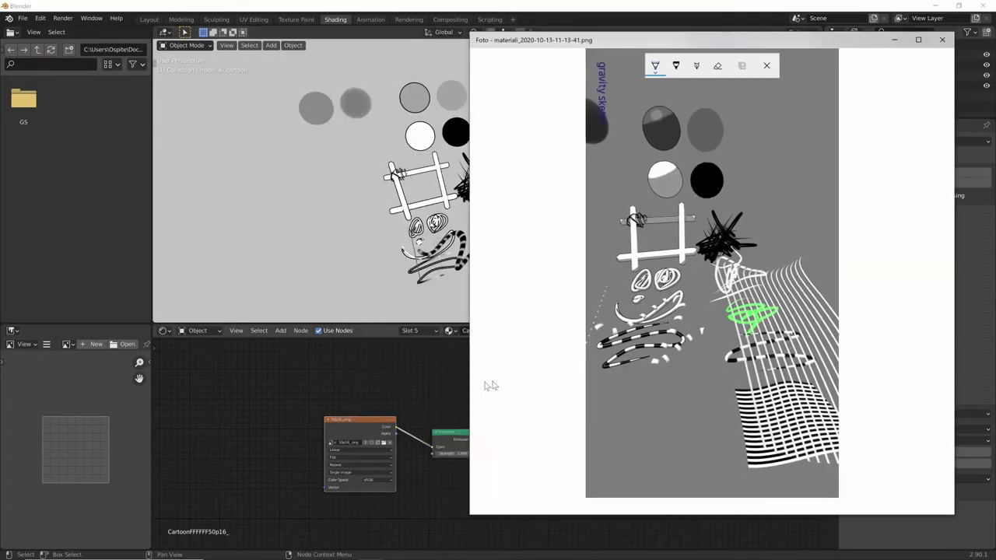
left_click_drag(467, 379, 599, 379)
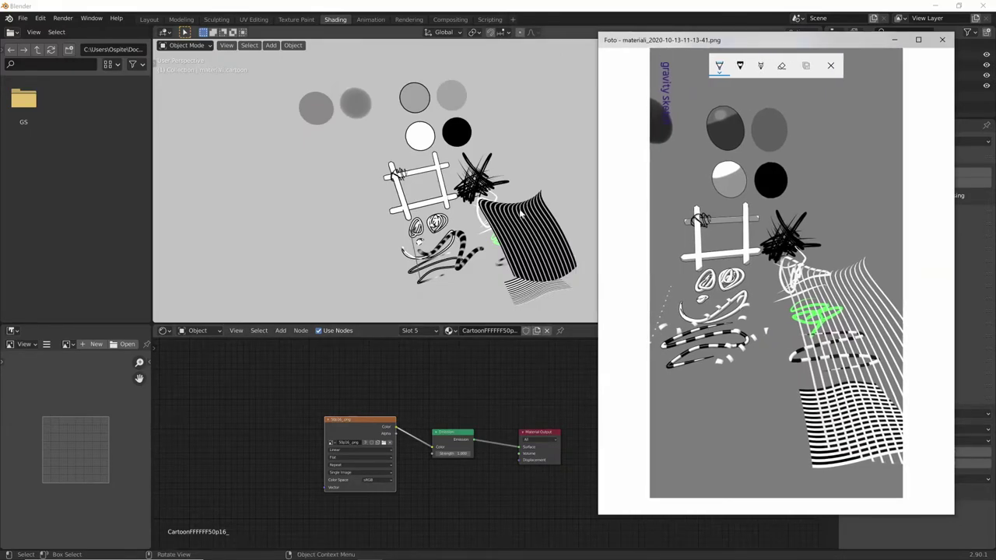
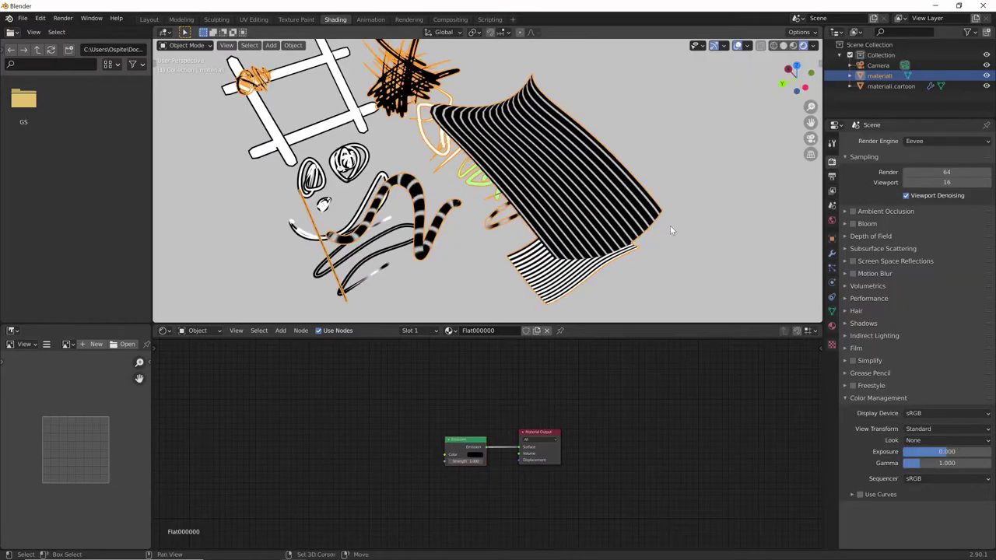
Select the StandardFFFFFF12p16 slot in the strokes' material settings.
middle_click_drag(599, 167, 661, 270)
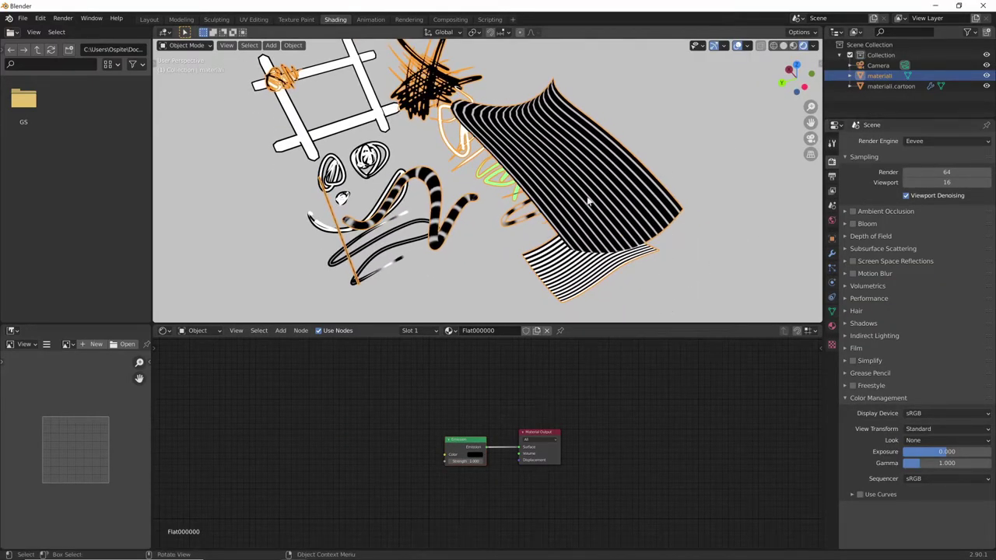
left_click(832, 326)
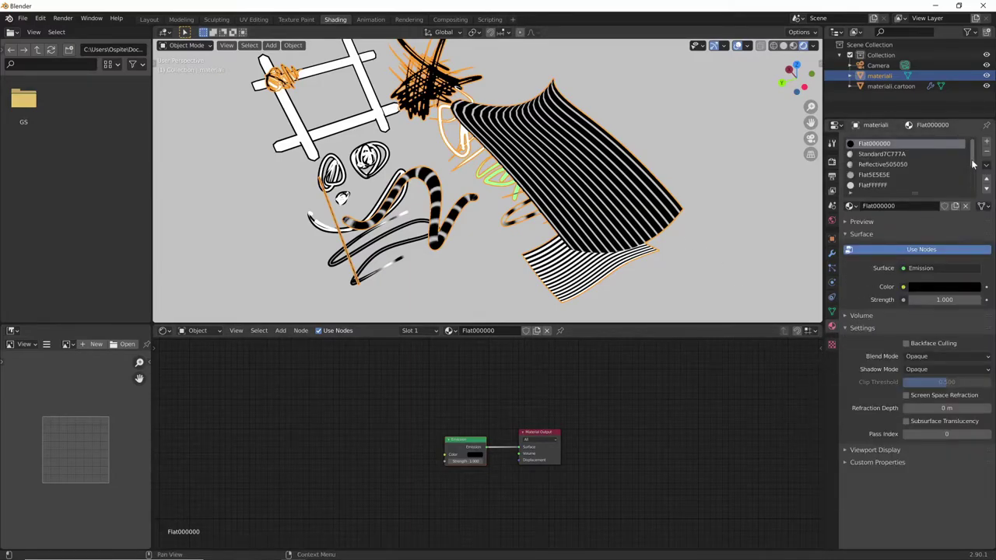
left_click_drag(974, 164, 973, 189)
left_click(927, 187)
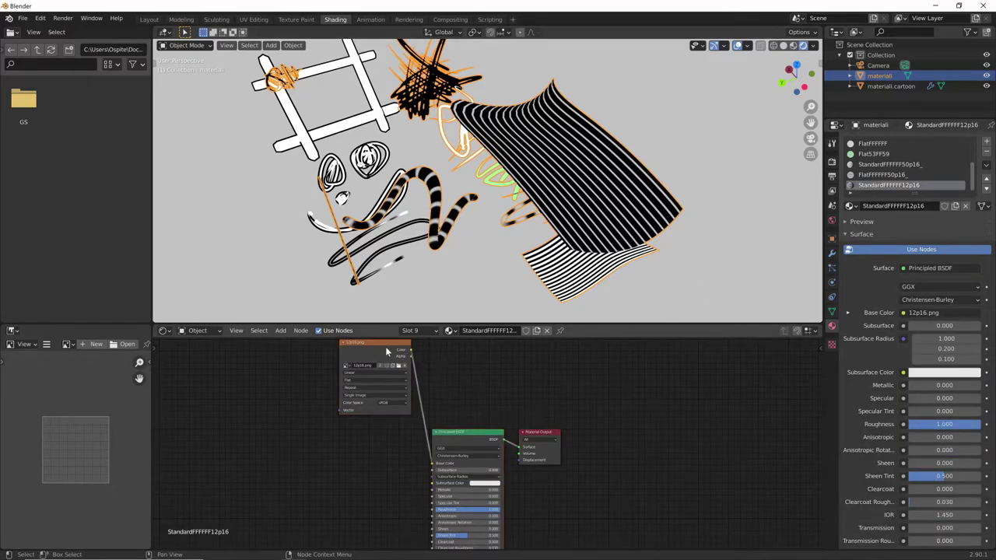
Rearrange the nodes and link the Image Texture Alpha output to the Principled BSDF Alpha input.
left_click_drag(384, 342, 361, 413)
middle_click_drag(513, 415, 620, 360)
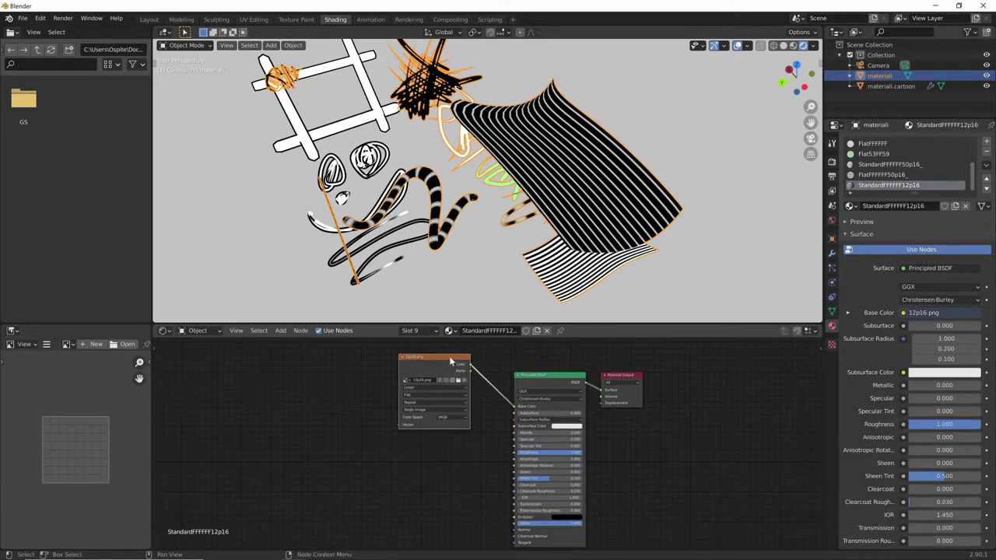
left_click_drag(449, 356, 441, 385)
middle_click_drag(677, 427, 669, 413)
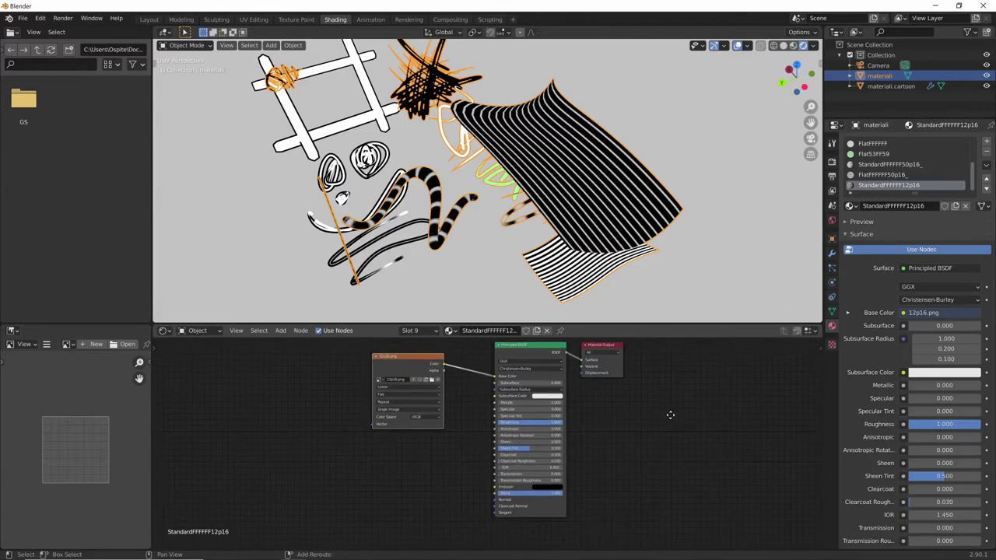
mouse_move(437, 378)
left_mouse_down()
mouse_move(420, 382)
mouse_move(454, 381)
mouse_move(495, 499)
left_mouse_up()
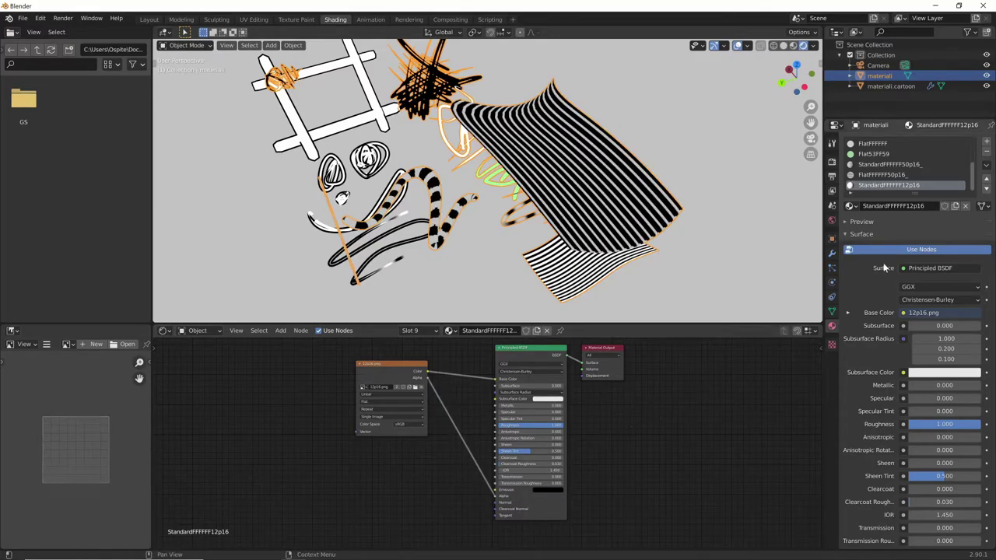
scroll(884, 332, "down", 1)
scroll(885, 332, "down", 3)
scroll(886, 328, "down", 3)
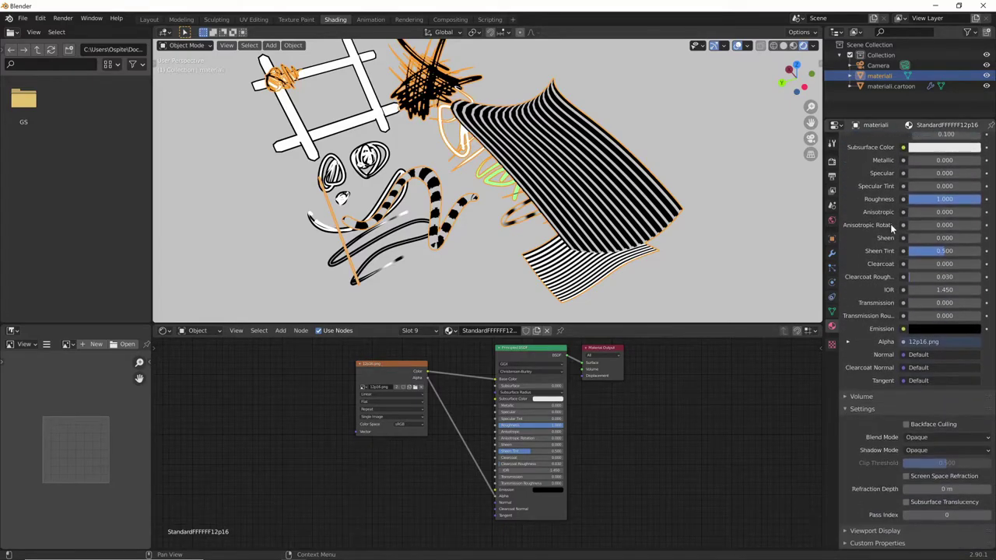
Set the material's Blend Mode to Alpha Blend and check the transparency in the viewport.
left_click(922, 438)
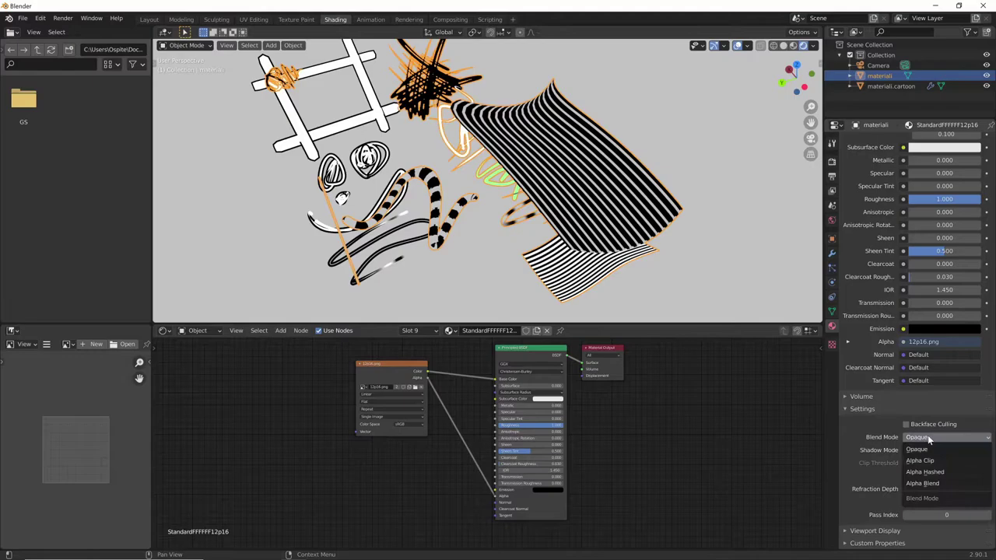
left_click(944, 485)
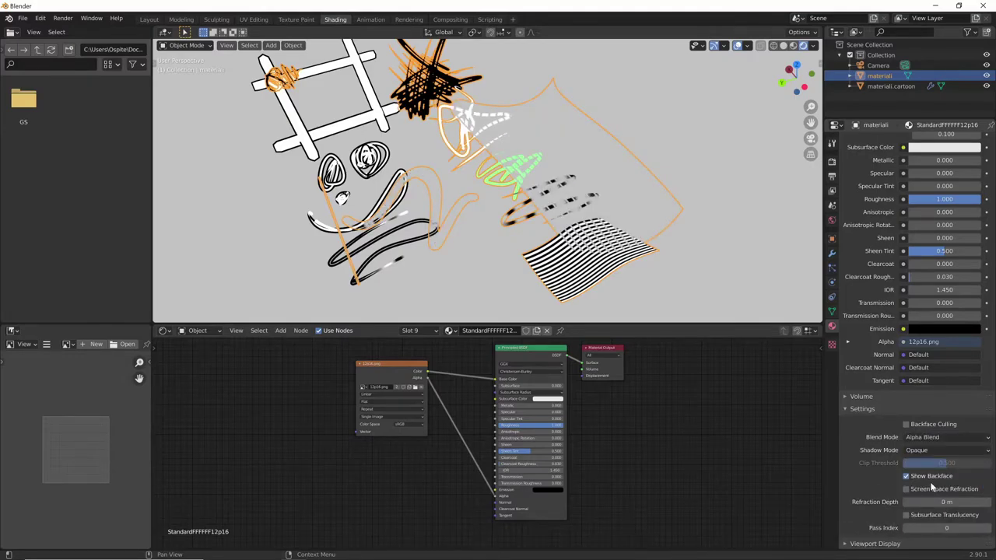
middle_click_drag(715, 260, 708, 261)
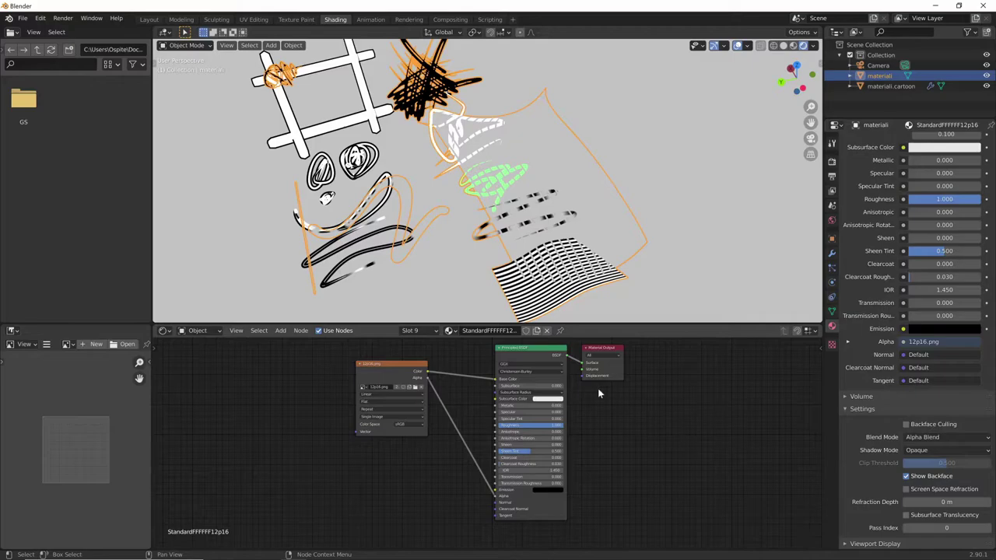
Move the Material Output node further right to spread out the node layout.
left_click(526, 352)
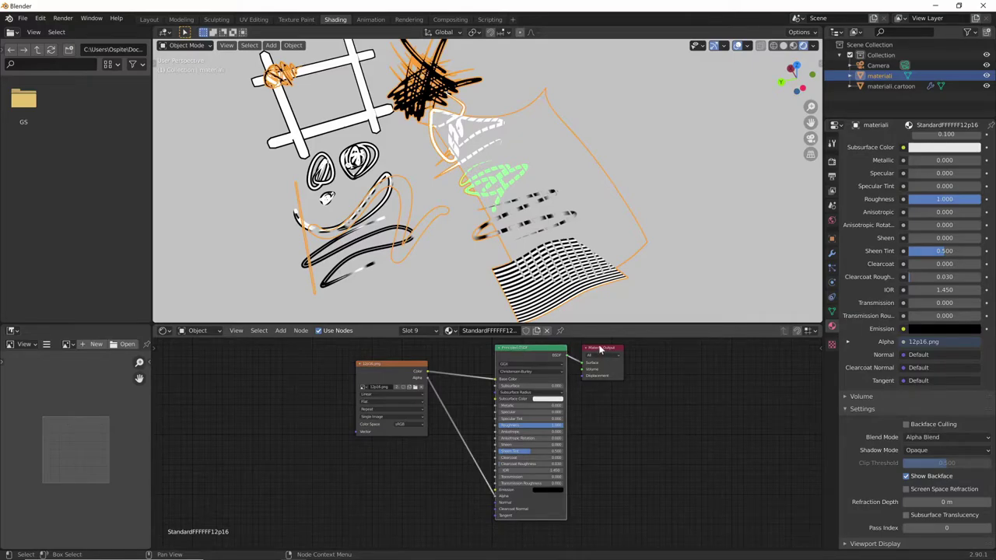
left_click_drag(603, 349, 667, 348)
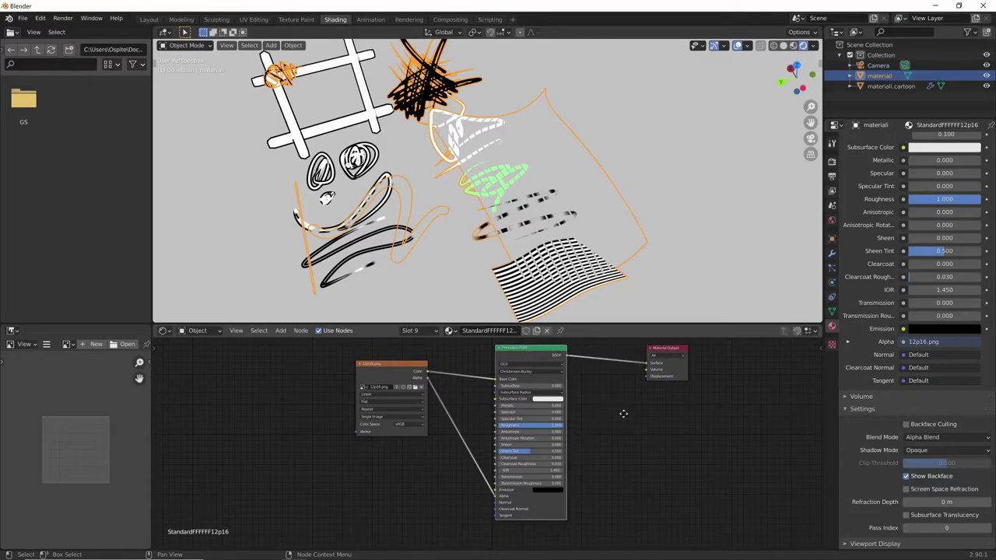
middle_click_drag(623, 413, 631, 427)
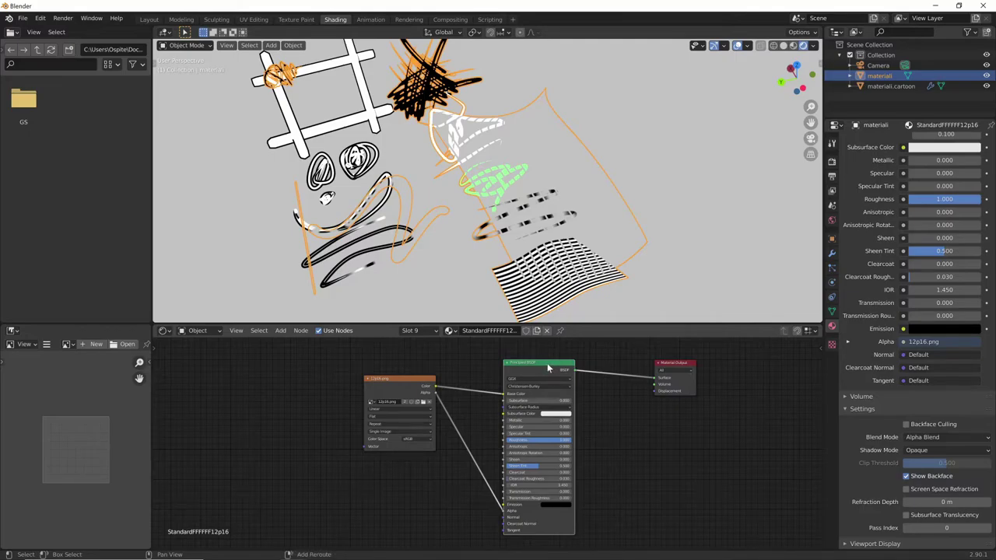
Swap the Principled BSDF for an Emission shader, unlink alpha from its Strength, and reposition it.
key("shift+s")
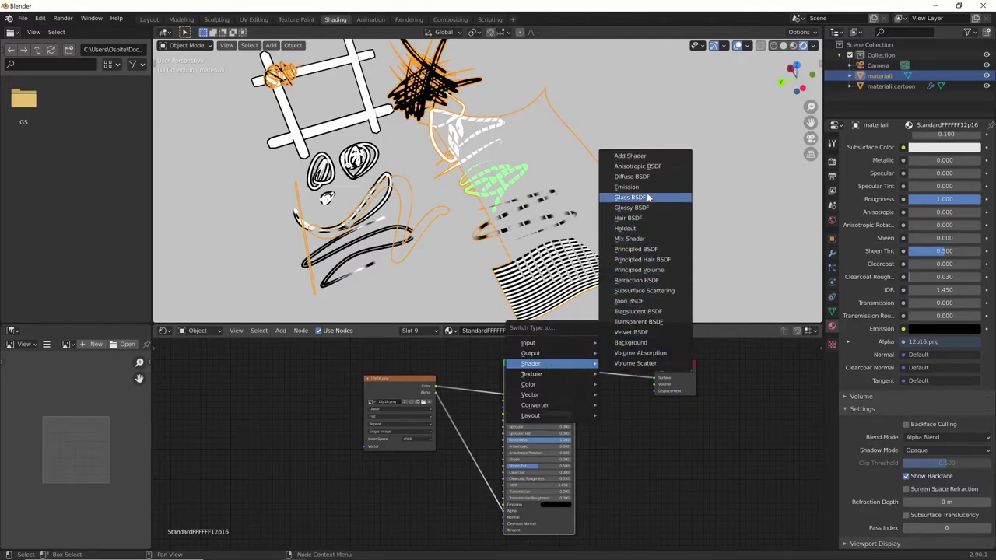
left_click(645, 188)
left_click(539, 373)
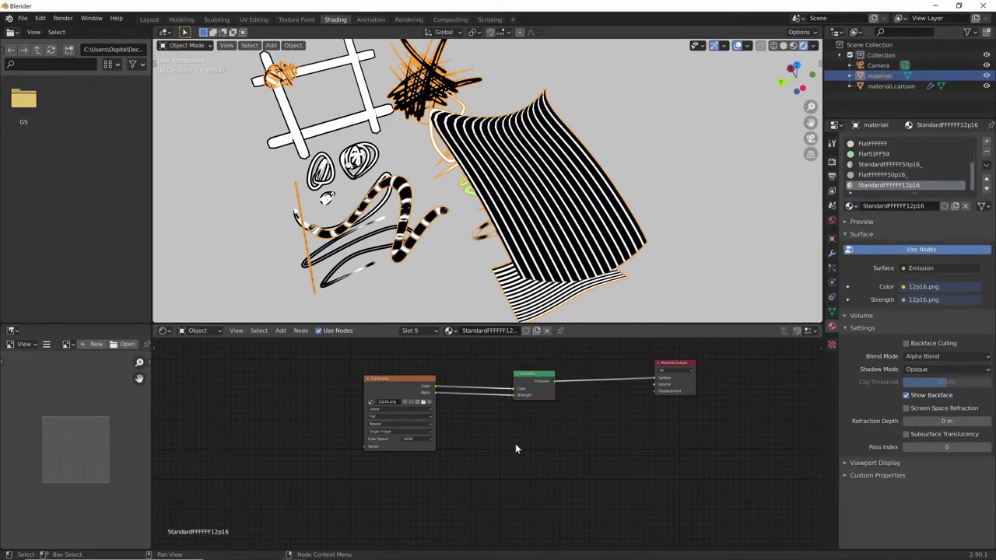
left_click_drag(514, 394, 539, 387)
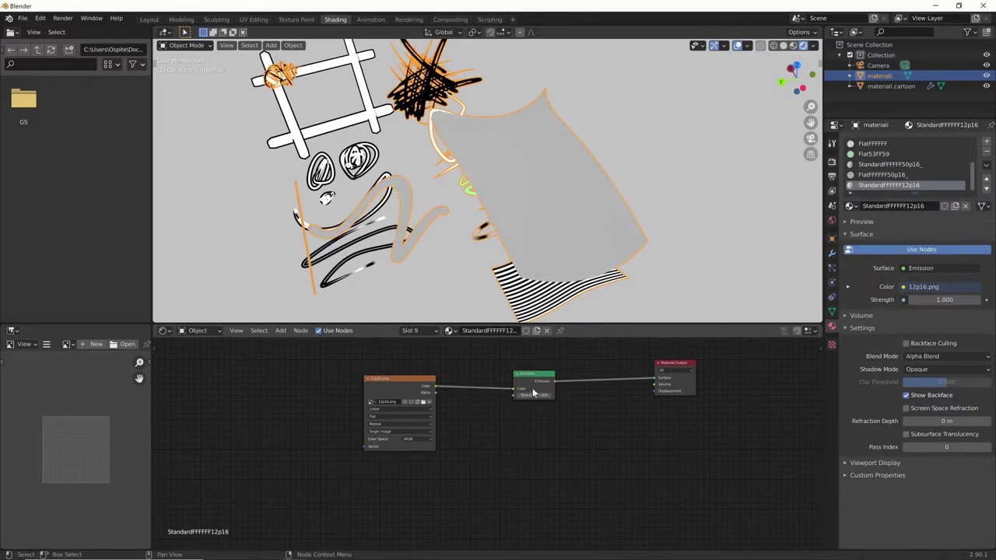
key("Home")
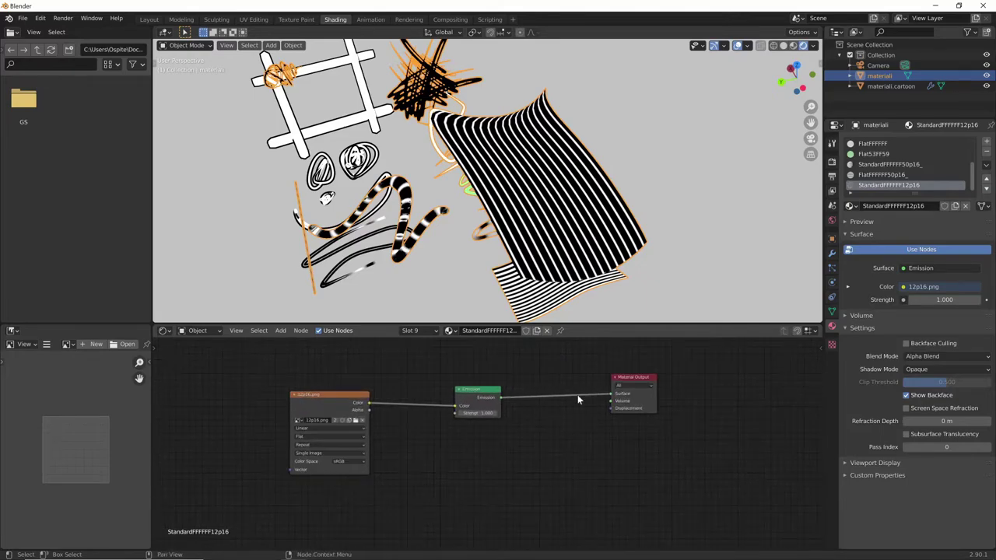
left_click(472, 391)
left_click_drag(480, 390, 483, 372)
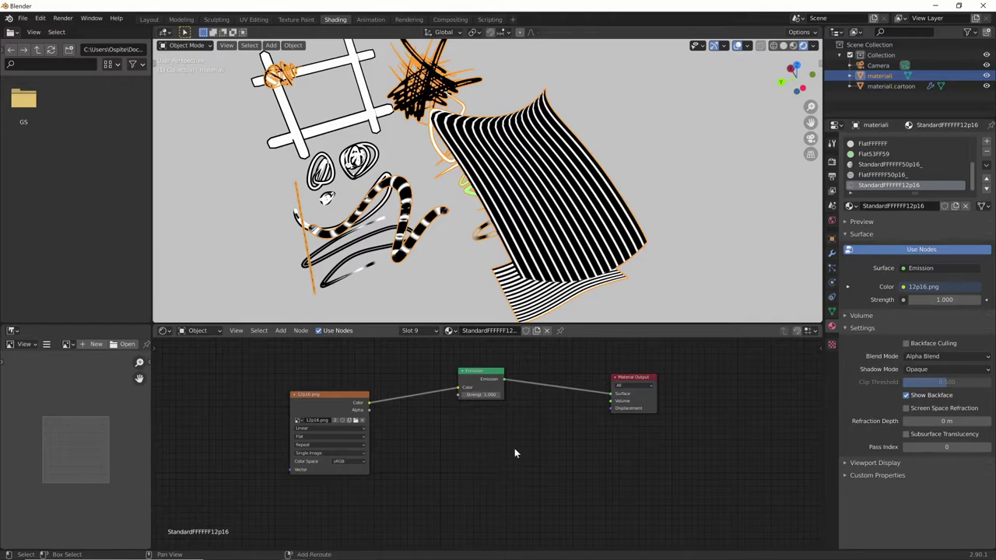
Add a Transparent BSDF below the Emission node and connect it to the Material Output Surface.
key("shift+a")
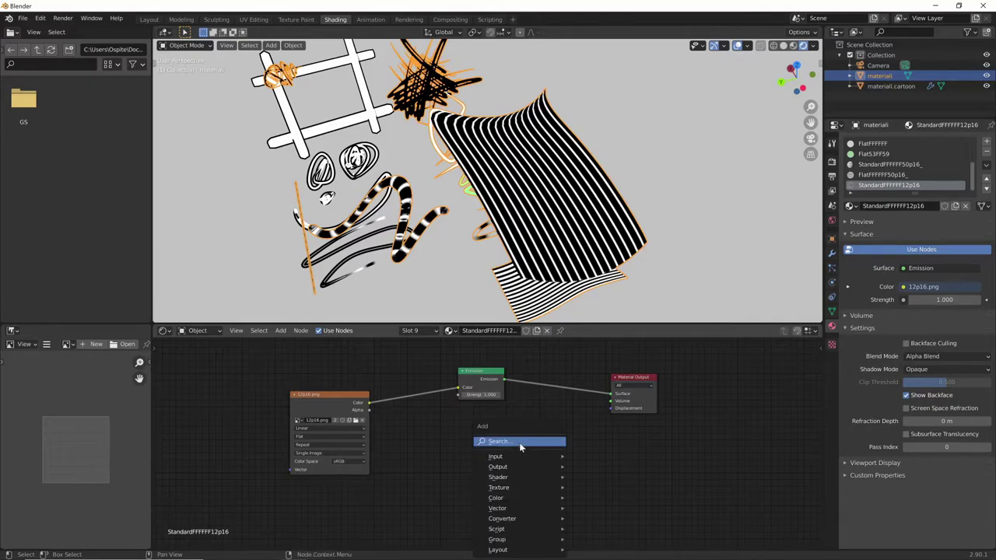
mouse_move(517, 476)
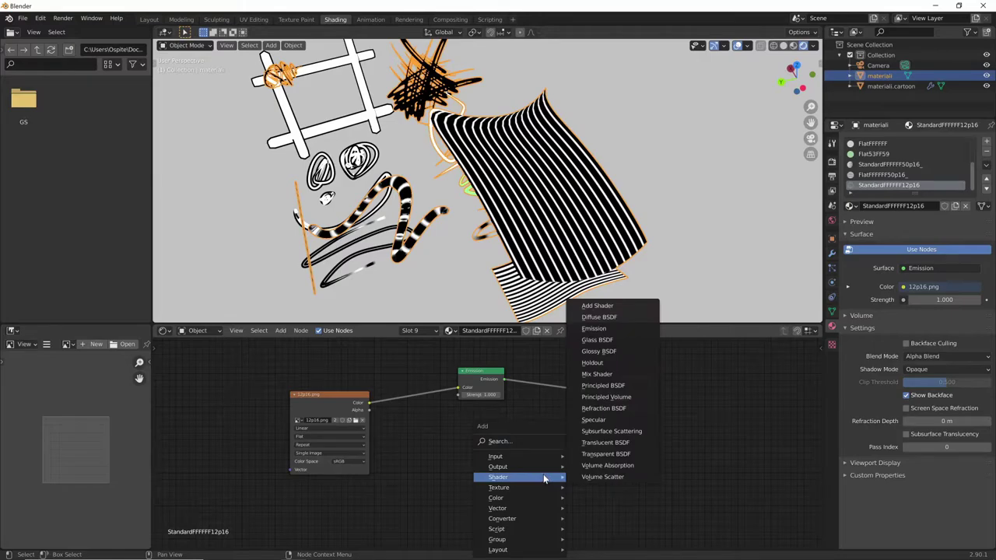
left_click(605, 454)
left_click(491, 437)
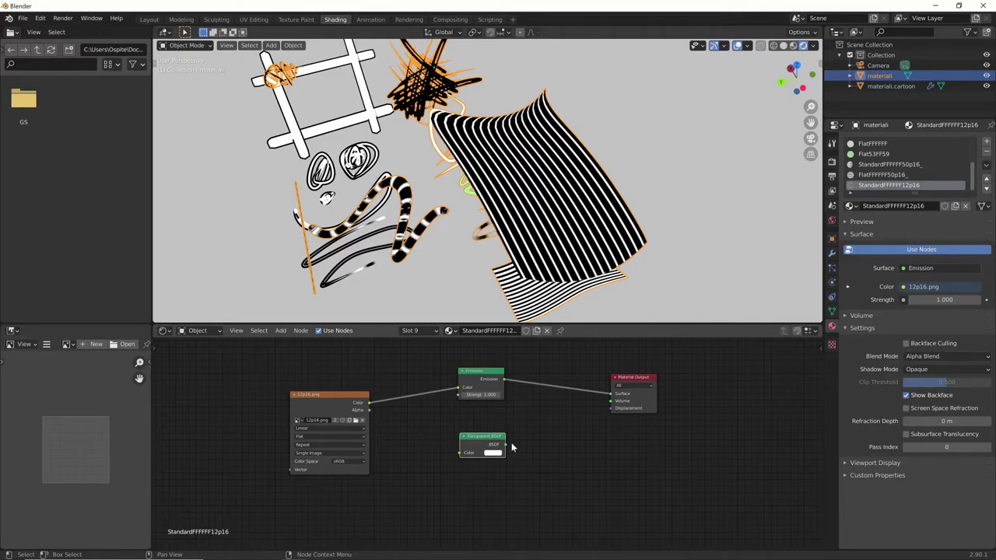
left_click_drag(505, 445, 611, 394)
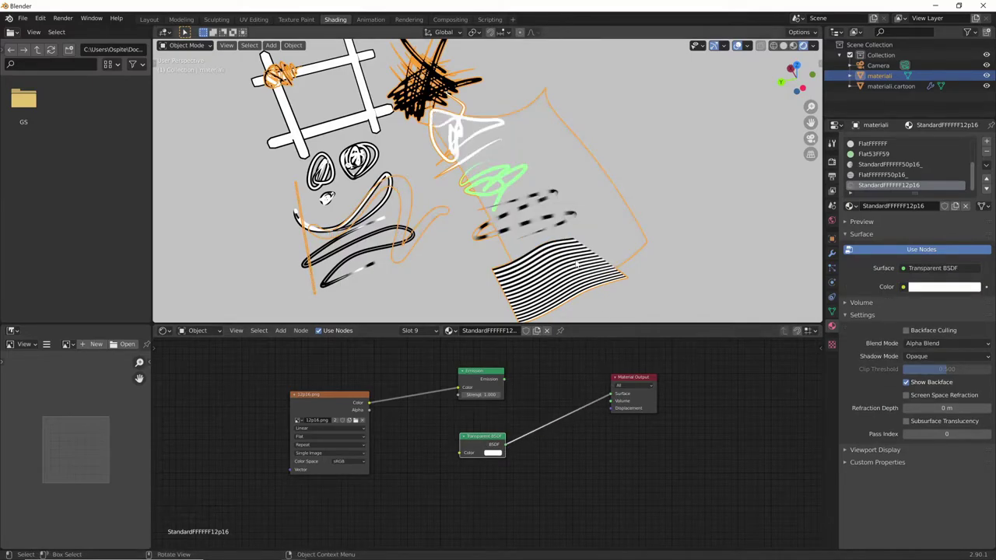
middle_click_drag(576, 264, 572, 274)
middle_click_drag(595, 457, 589, 459)
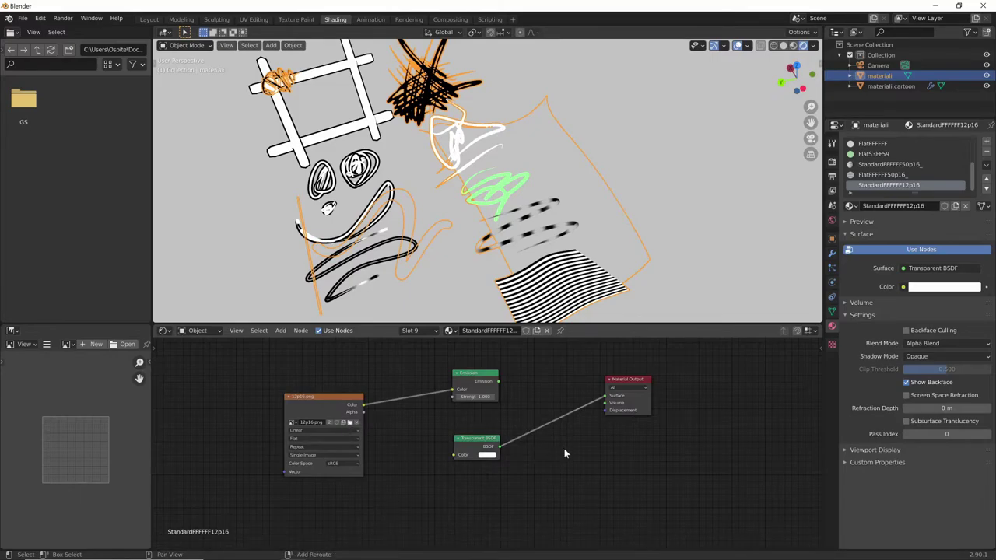
Insert a Mix Shader into the output link, feeding Emission into its second shader input.
key("shift+a")
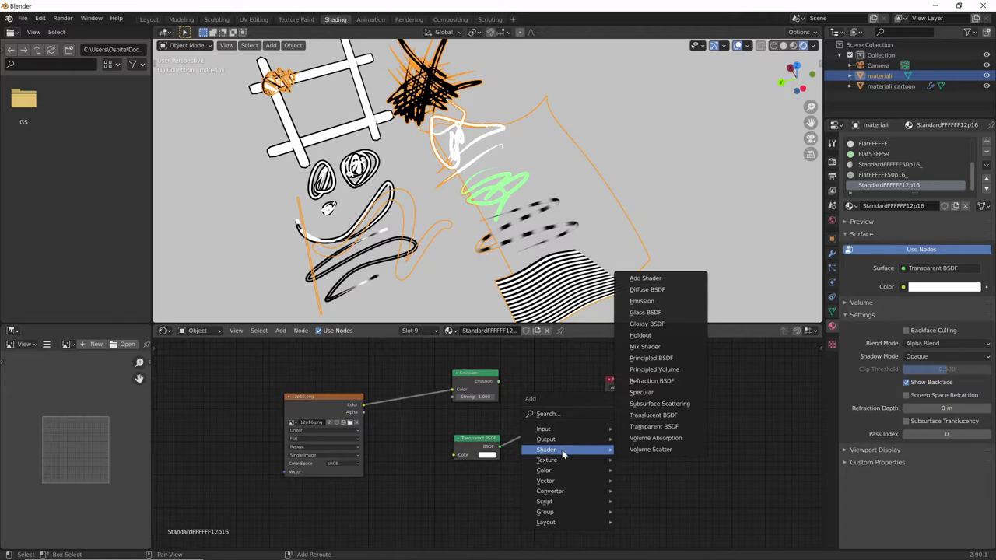
left_click(659, 346)
left_click(555, 401)
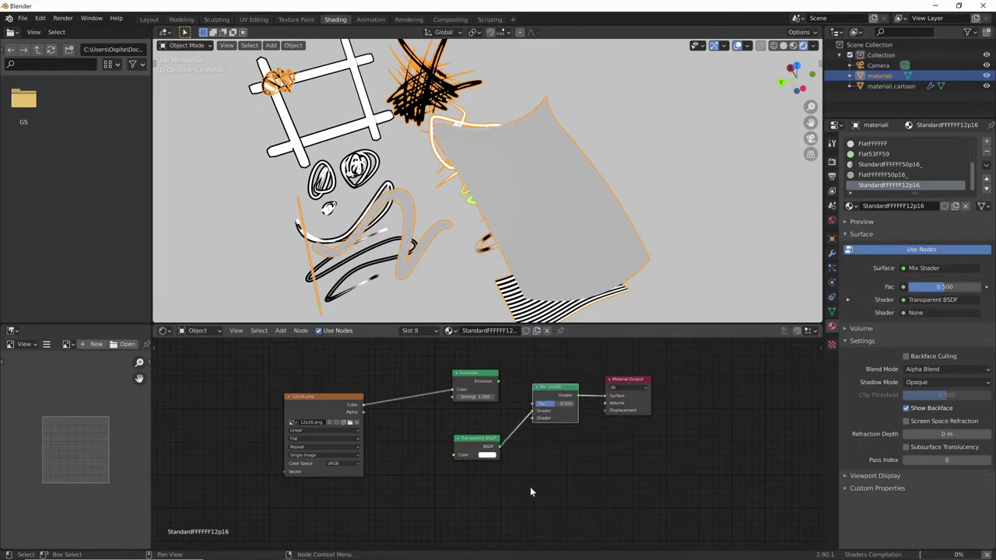
left_click_drag(556, 388, 566, 387)
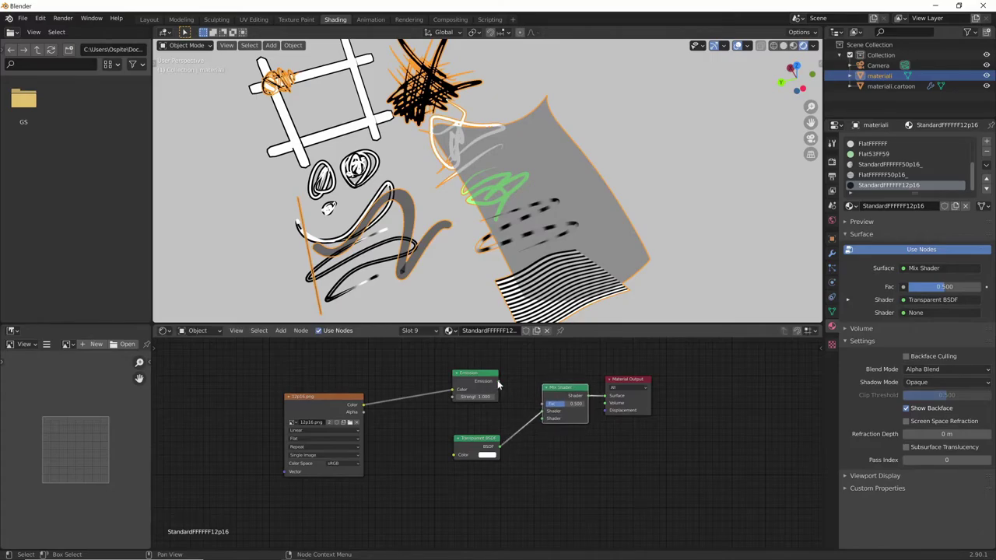
left_click_drag(498, 382, 543, 418)
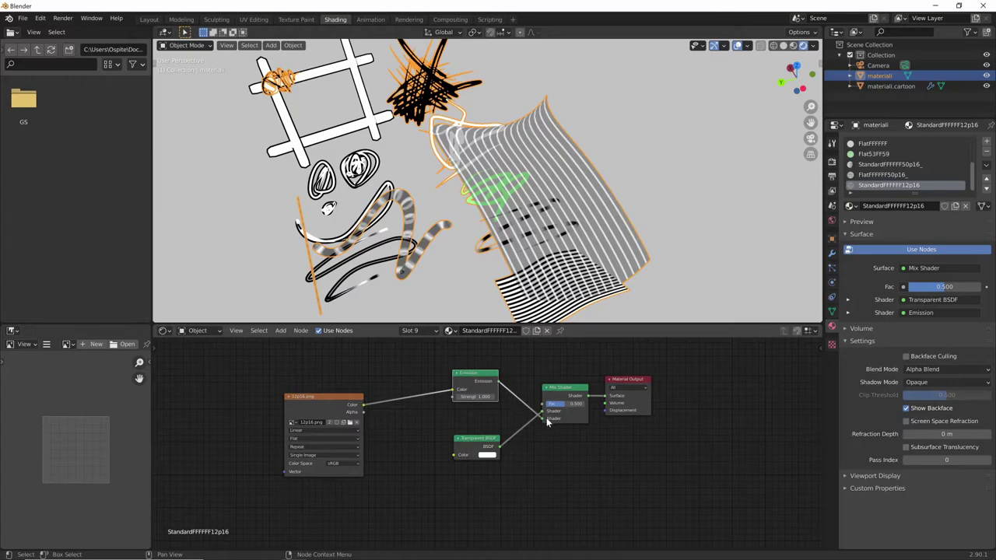
left_click_drag(567, 389, 559, 388)
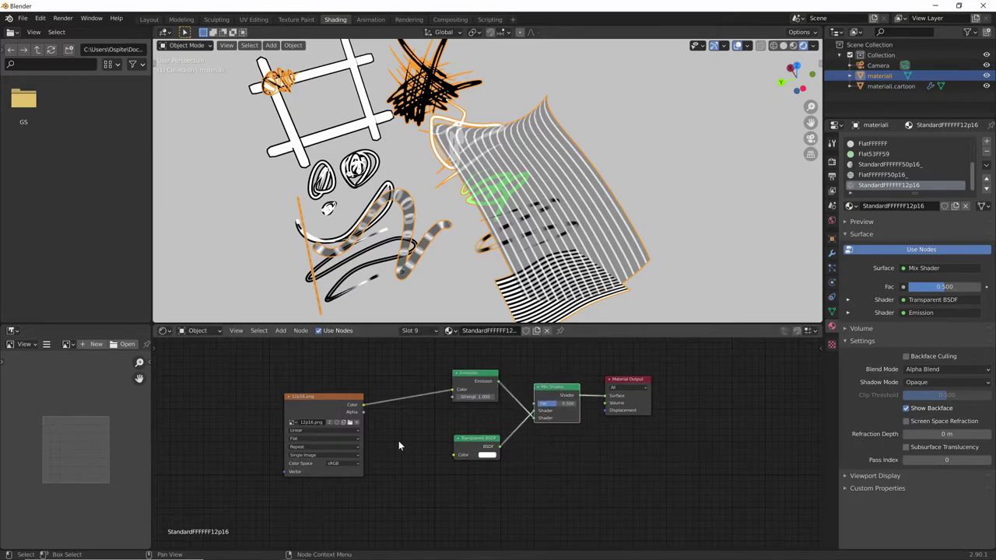
left_click_drag(555, 408, 531, 410)
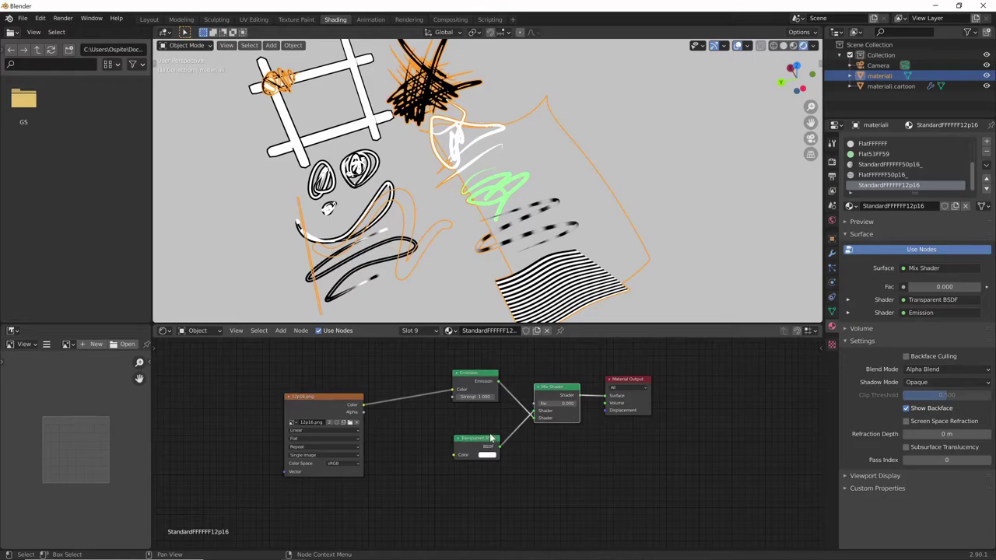
Put Transparent BSDF on top and drive the Mix Shader Fac with the 12p16.png alpha.
mouse_move(476, 438)
left_mouse_down()
mouse_move(500, 345)
mouse_move(477, 440)
left_mouse_up()
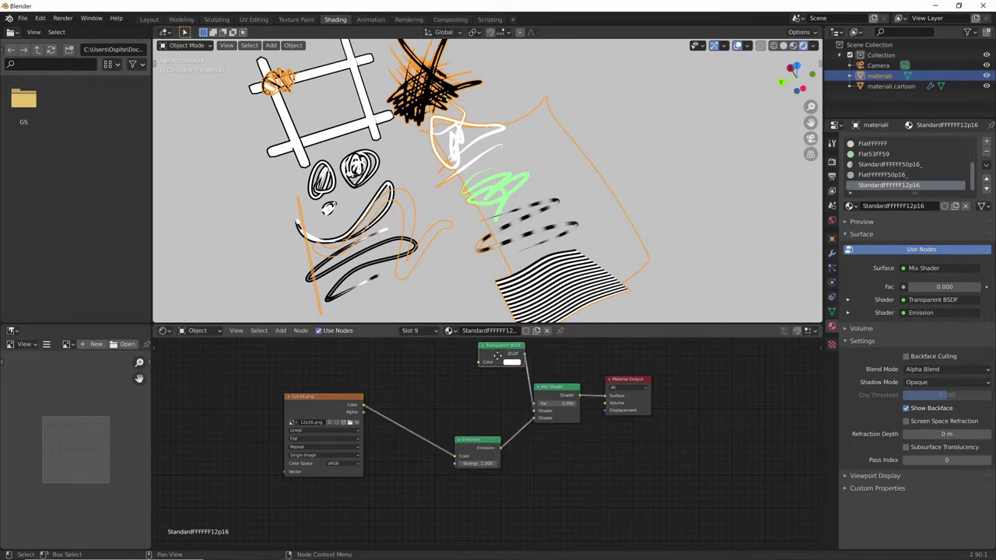
left_click_drag(510, 357, 466, 400)
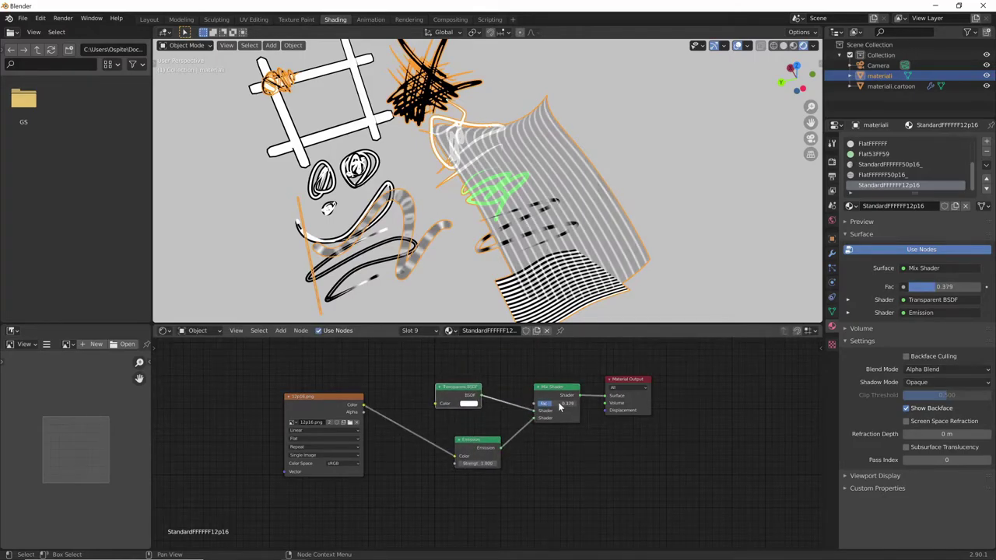
mouse_move(544, 403)
left_mouse_down()
mouse_move(622, 407)
mouse_move(587, 409)
left_mouse_up()
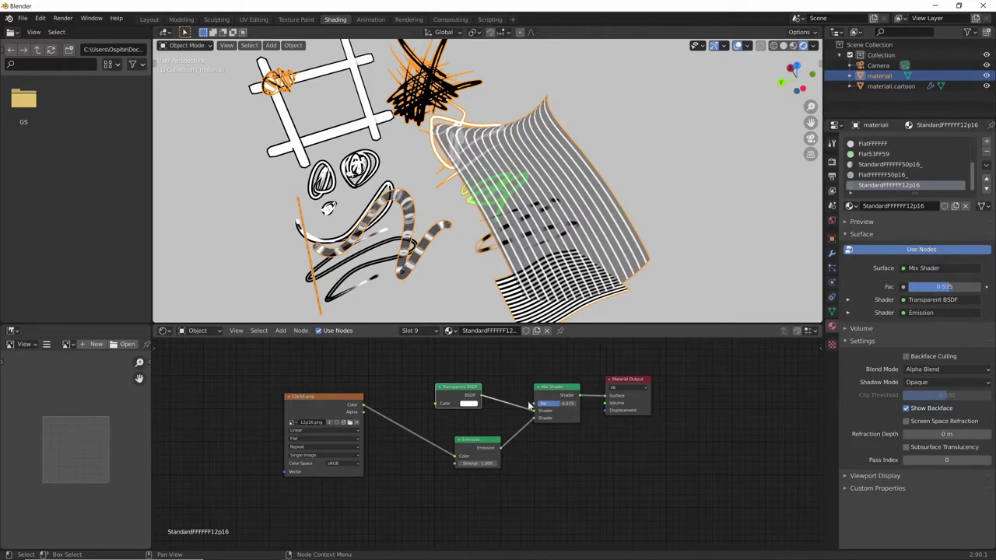
left_click_drag(363, 413, 535, 403)
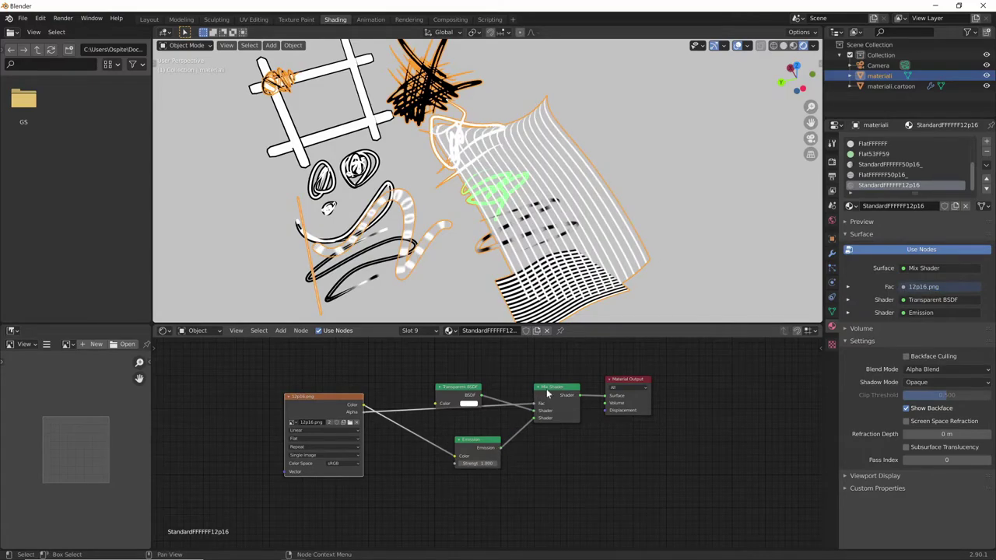
left_click_drag(556, 389, 557, 387)
mouse_move(622, 288)
middle_mouse_down()
mouse_move(650, 278)
mouse_move(604, 276)
mouse_move(636, 263)
mouse_move(649, 272)
middle_mouse_up()
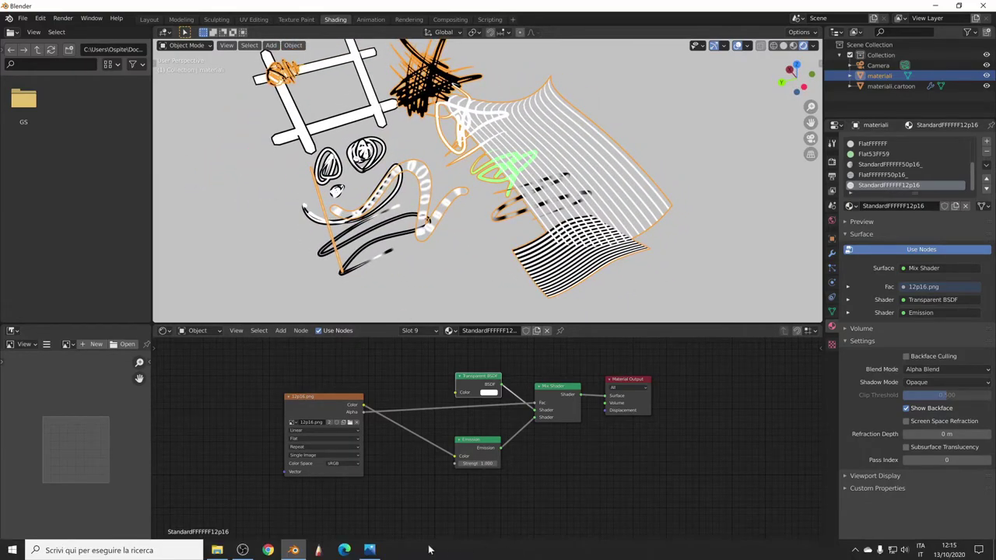
Compare with the reference image, try swapping the Mix Shader inputs, then restore the original order.
left_click(370, 556)
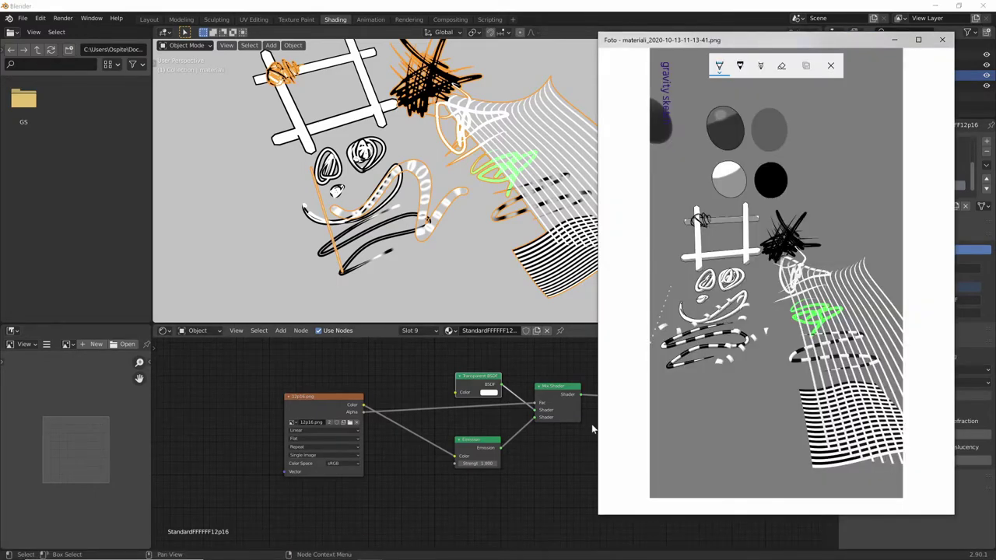
left_click(519, 372)
left_click_drag(482, 378, 474, 375)
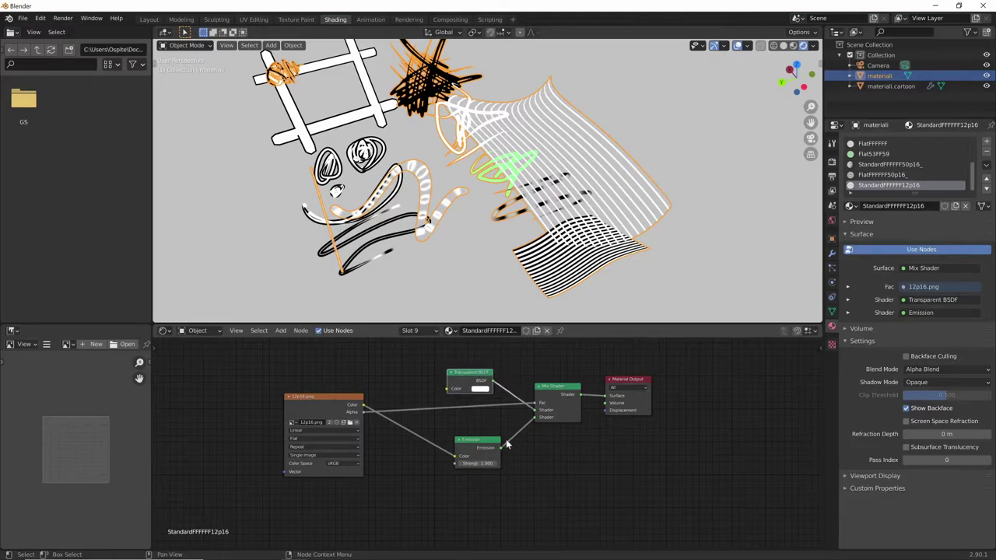
left_click_drag(534, 418, 532, 419)
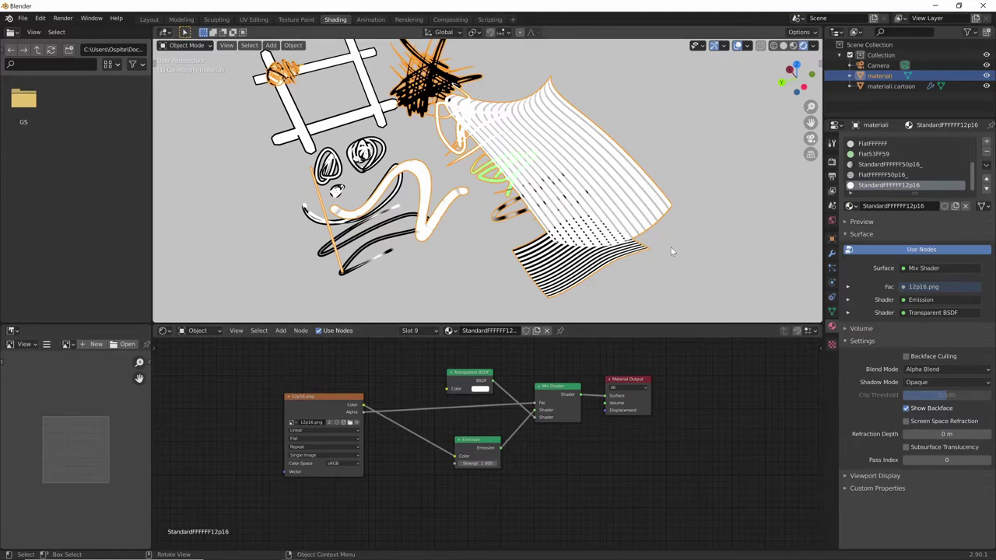
mouse_move(642, 283)
middle_mouse_down()
mouse_move(666, 254)
mouse_move(654, 268)
middle_mouse_up()
left_click_drag(535, 414, 534, 417)
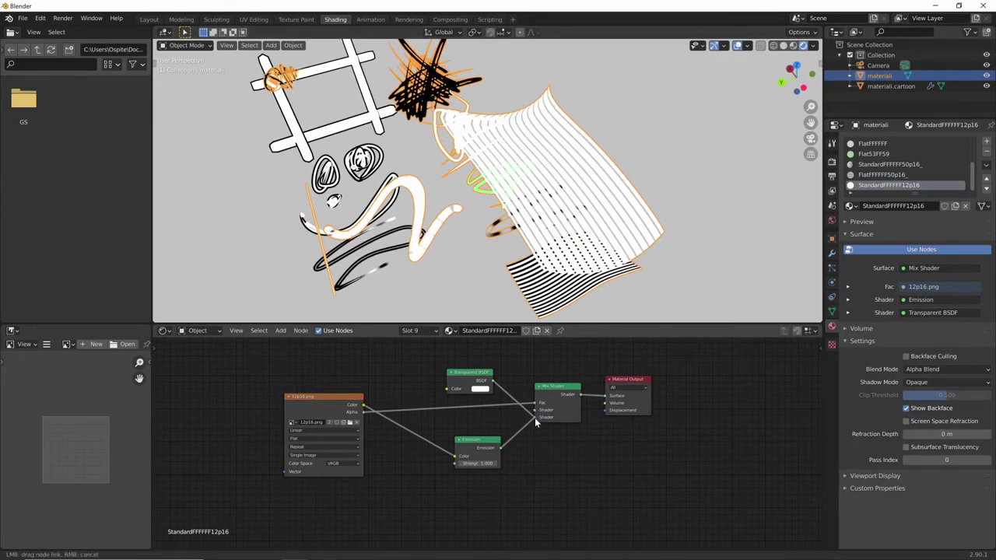
middle_click_drag(622, 295, 671, 242)
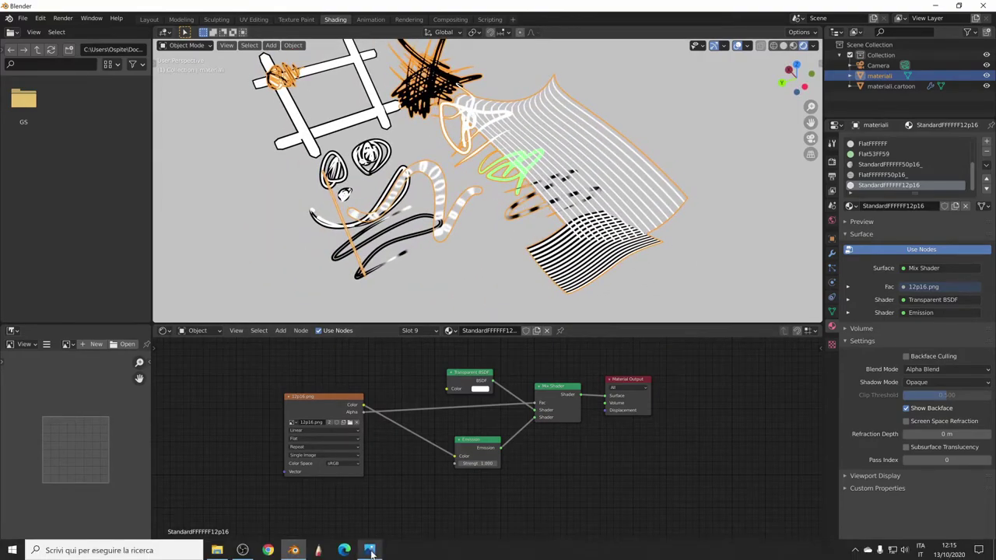
Line up the Transparent BSDF and Emission nodes, then select materiali.cartoon to view CartoonFFFFFF50p16_.
left_click(371, 550)
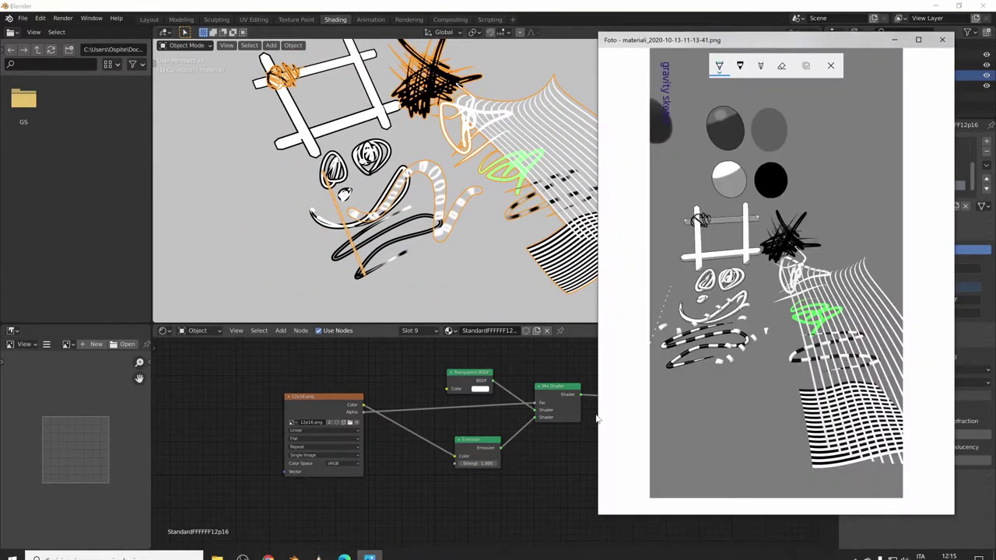
left_click(513, 497)
left_click_drag(476, 373, 485, 373)
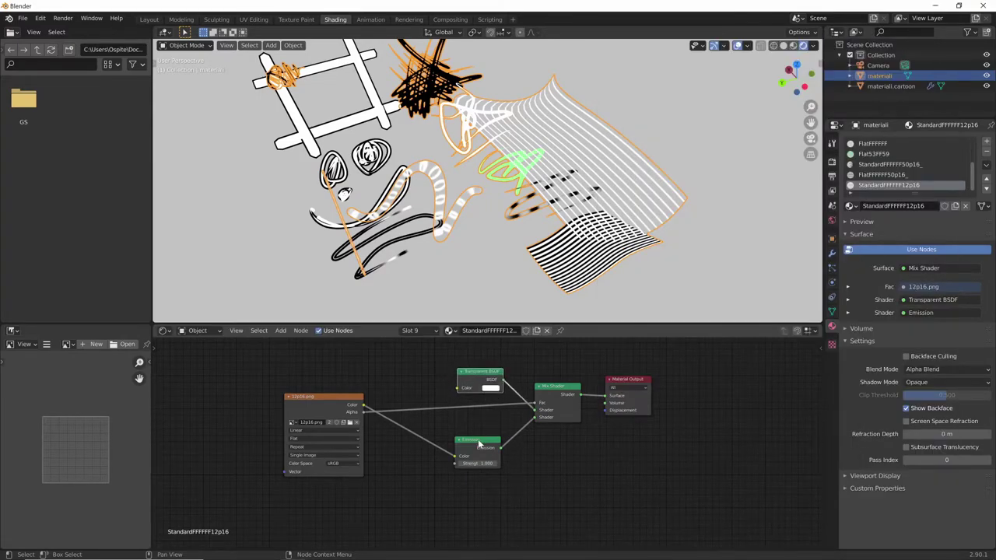
left_click_drag(478, 443, 479, 431)
left_click_drag(560, 359, 495, 459)
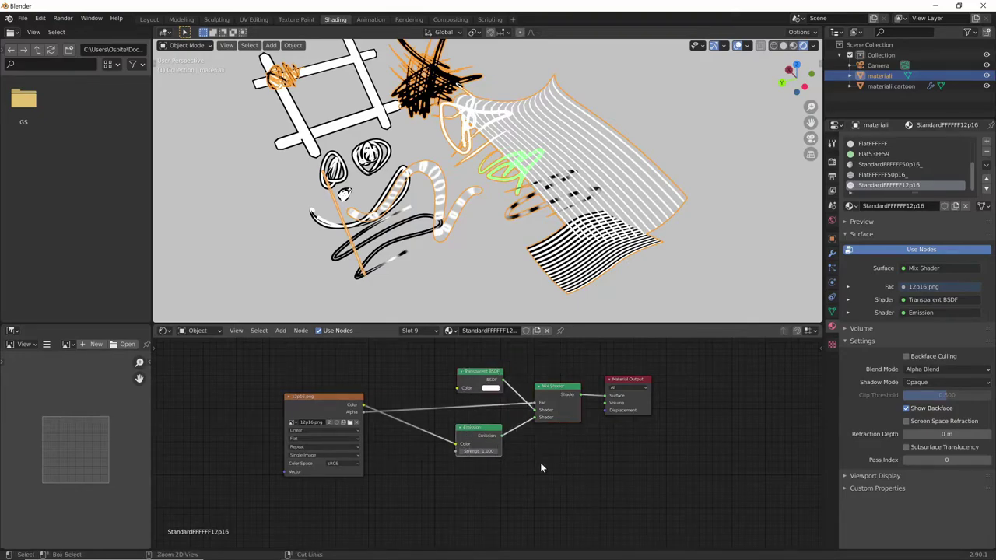
left_click(521, 252)
scroll(522, 253, "up", 5)
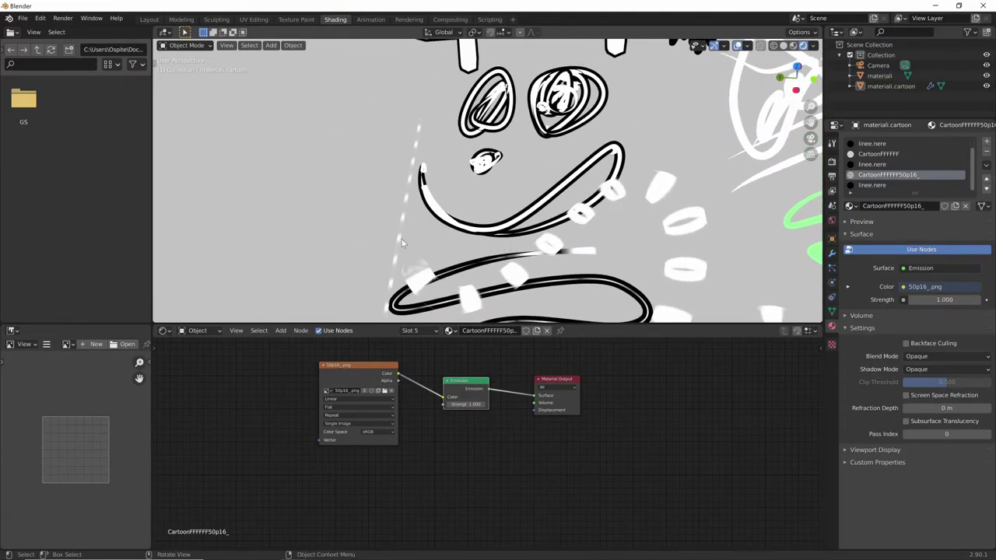
Reselect the materiali object and compare the scene against the reference render image.
left_click(403, 243)
mouse_move(695, 259)
middle_mouse_down()
mouse_move(690, 196)
mouse_move(674, 229)
mouse_move(687, 218)
mouse_move(603, 312)
middle_mouse_up()
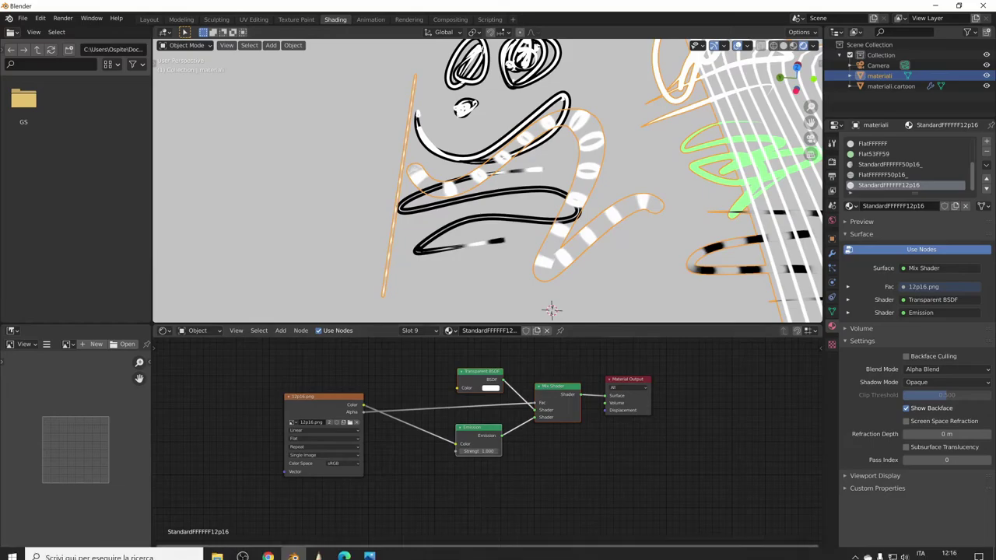
left_click(372, 550)
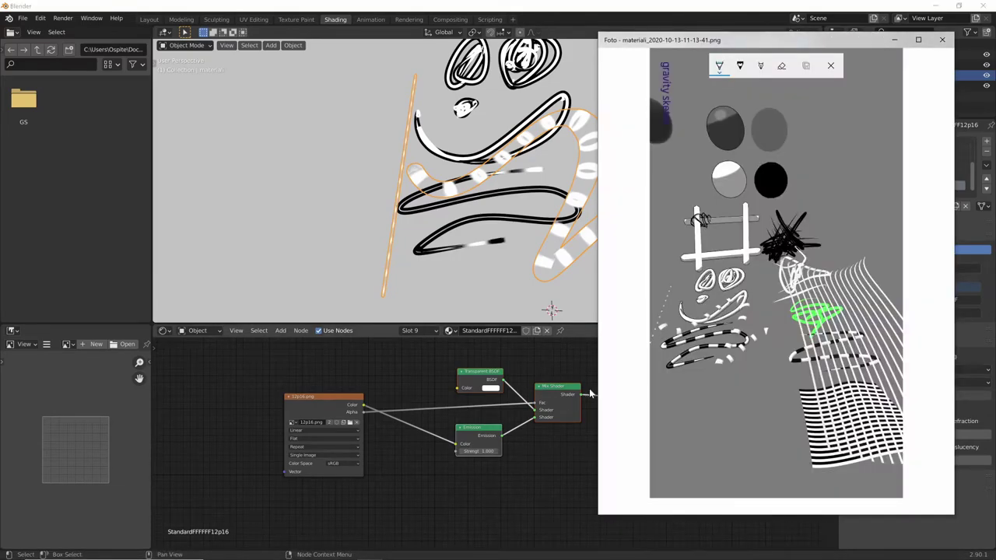
left_click(565, 219)
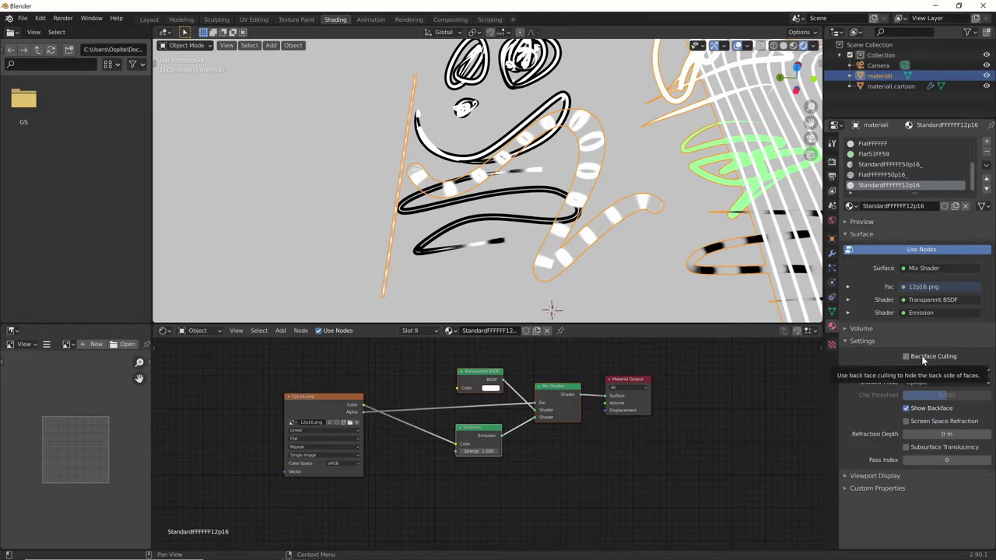
left_click(921, 355)
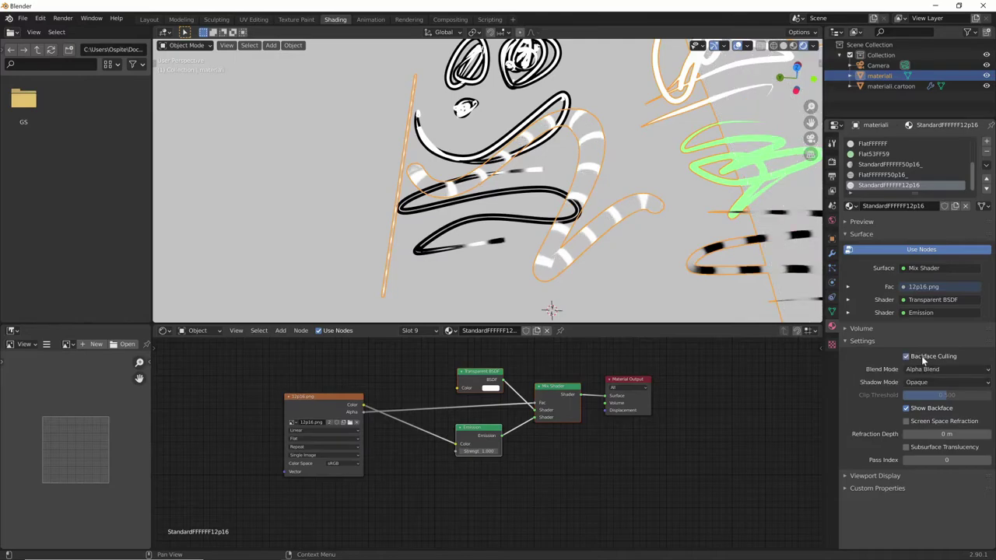
mouse_move(739, 308)
middle_mouse_down()
mouse_move(655, 285)
mouse_move(693, 246)
mouse_move(636, 265)
mouse_move(652, 251)
mouse_move(634, 268)
middle_mouse_up()
left_click(656, 285)
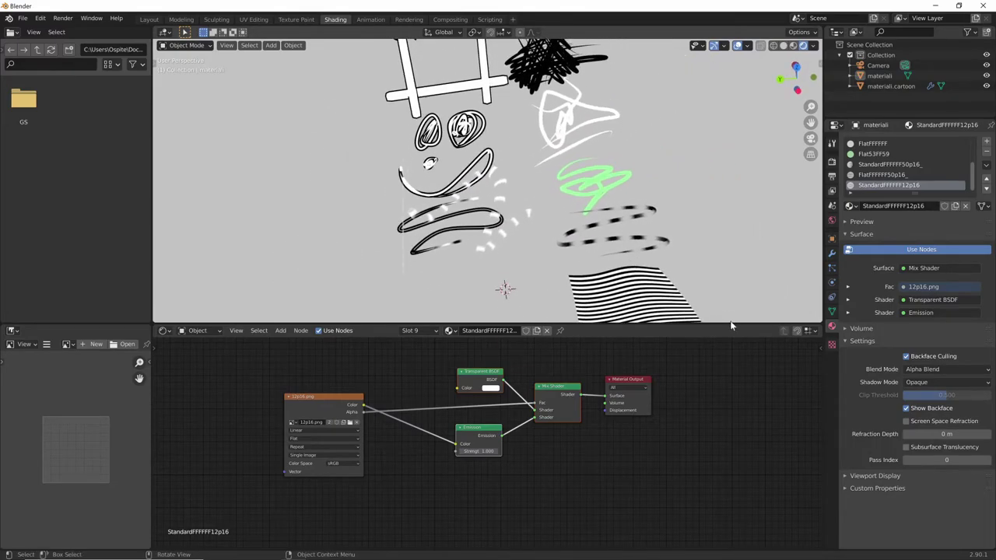
left_click(919, 354)
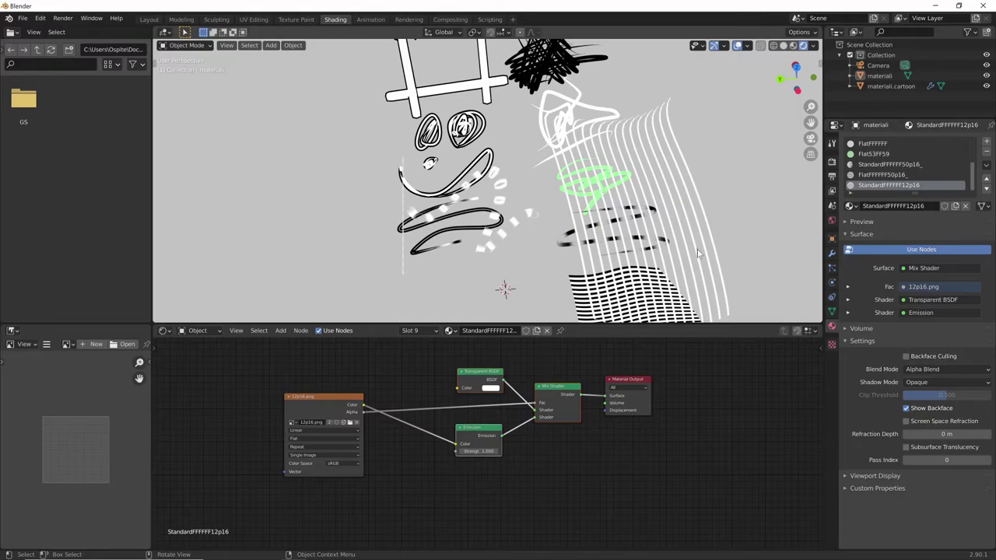
left_click(697, 255)
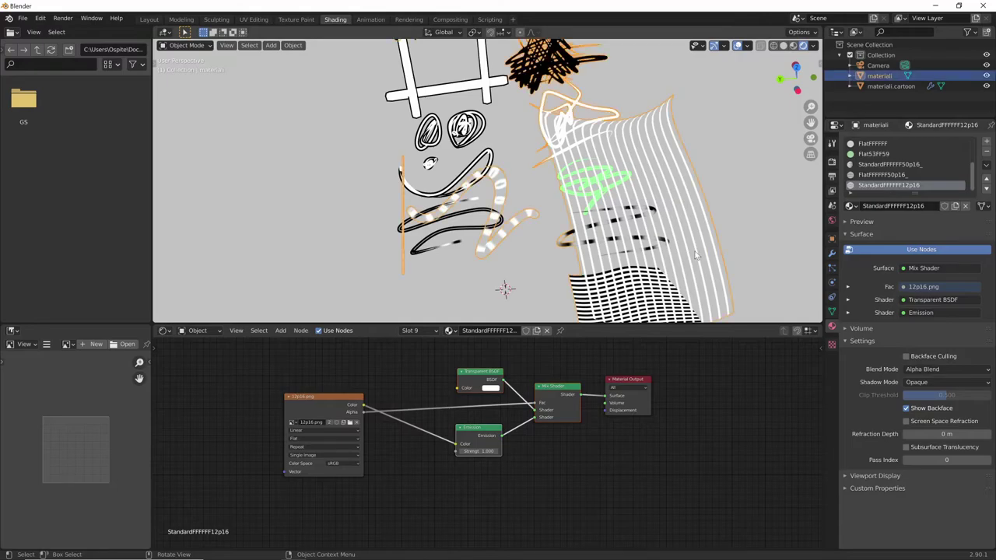
left_click(935, 354)
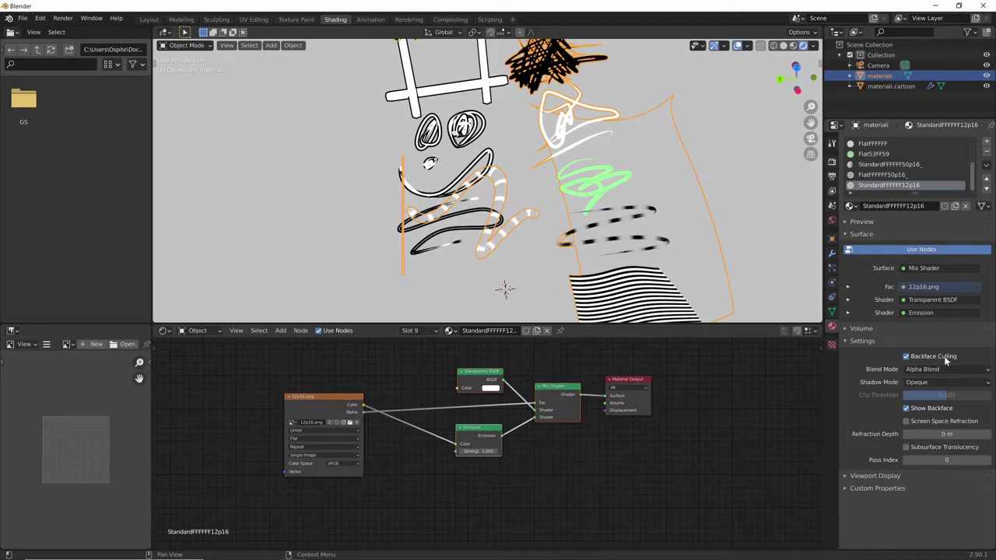
mouse_move(747, 280)
middle_mouse_down()
mouse_move(698, 251)
mouse_move(689, 220)
mouse_move(707, 223)
mouse_move(700, 248)
mouse_move(713, 233)
mouse_move(714, 195)
mouse_move(708, 238)
mouse_move(731, 201)
mouse_move(721, 215)
middle_mouse_up()
Re-show back faces, enable the Face Orientation overlay, and switch the viewport to Solid shading.
left_click(925, 358)
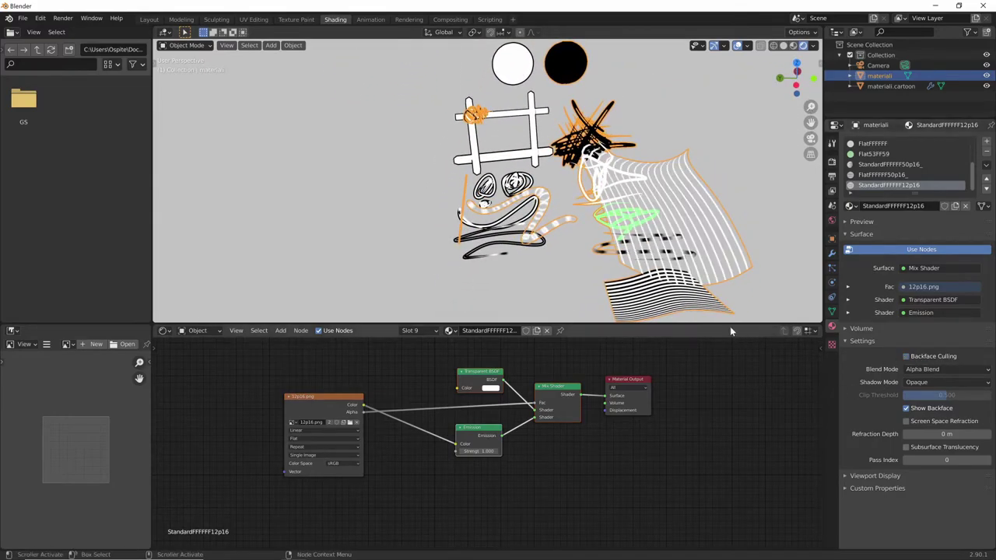
mouse_move(730, 320)
middle_mouse_down()
mouse_move(672, 268)
mouse_move(724, 230)
mouse_move(703, 231)
mouse_move(711, 189)
mouse_move(709, 238)
mouse_move(707, 229)
middle_mouse_up()
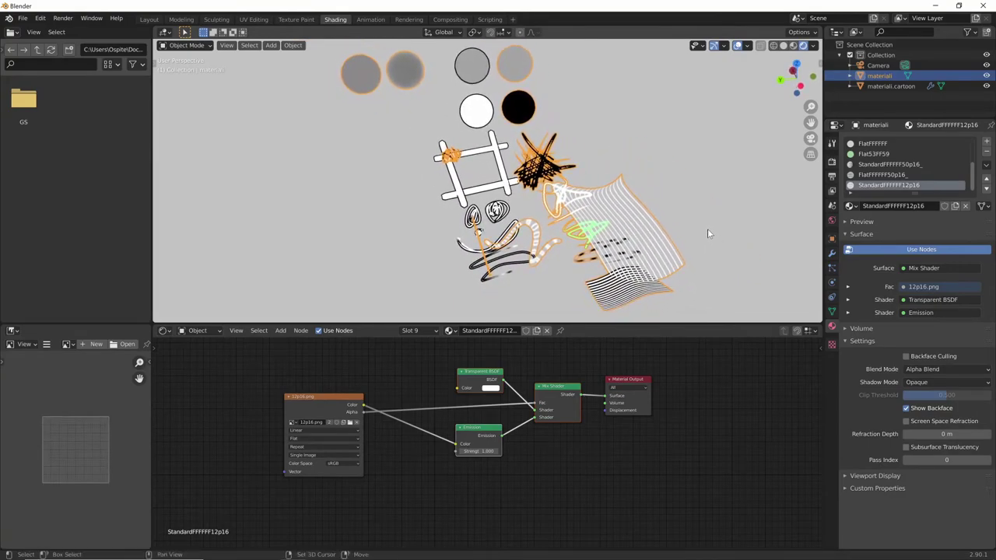
left_click(747, 47)
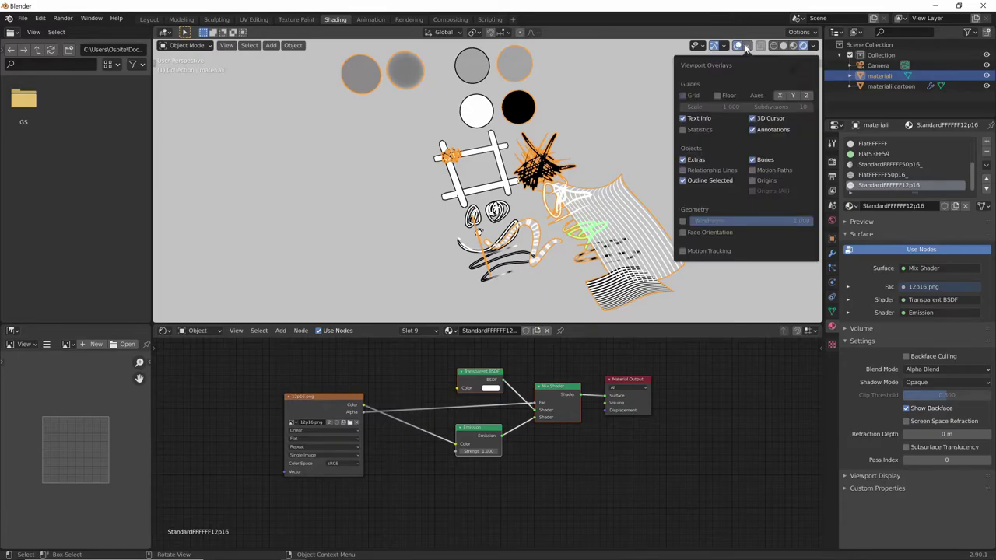
left_click(683, 232)
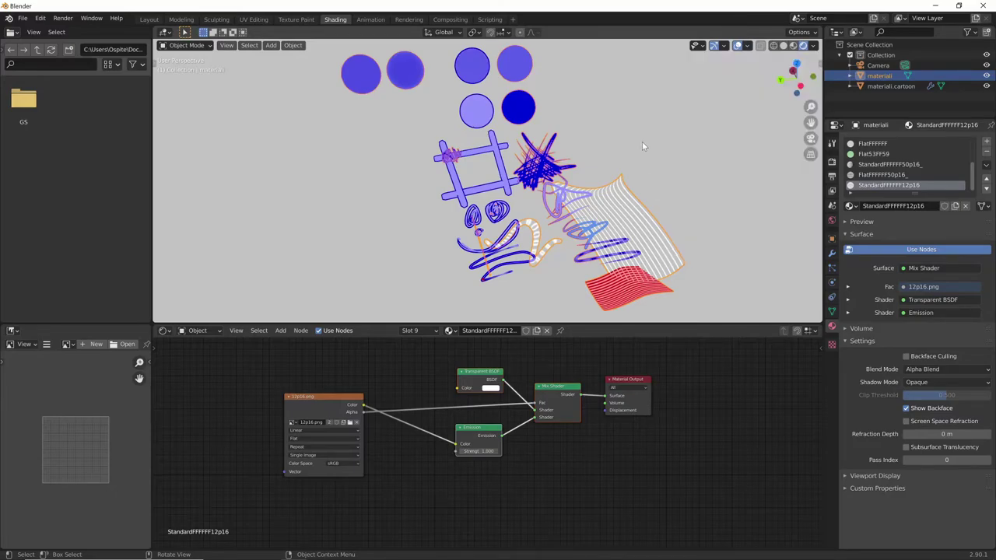
middle_click_drag(641, 142, 659, 178)
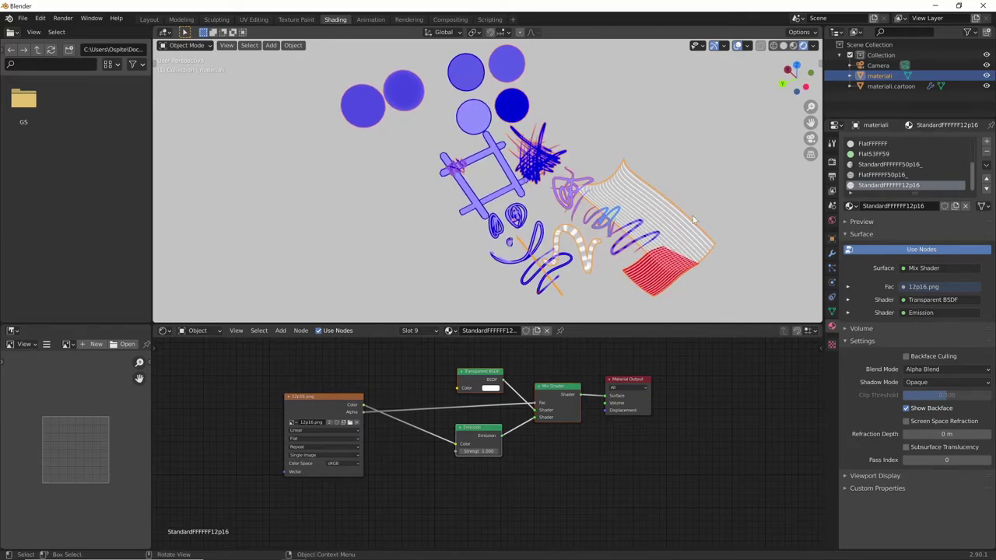
middle_click_drag(660, 178, 728, 174)
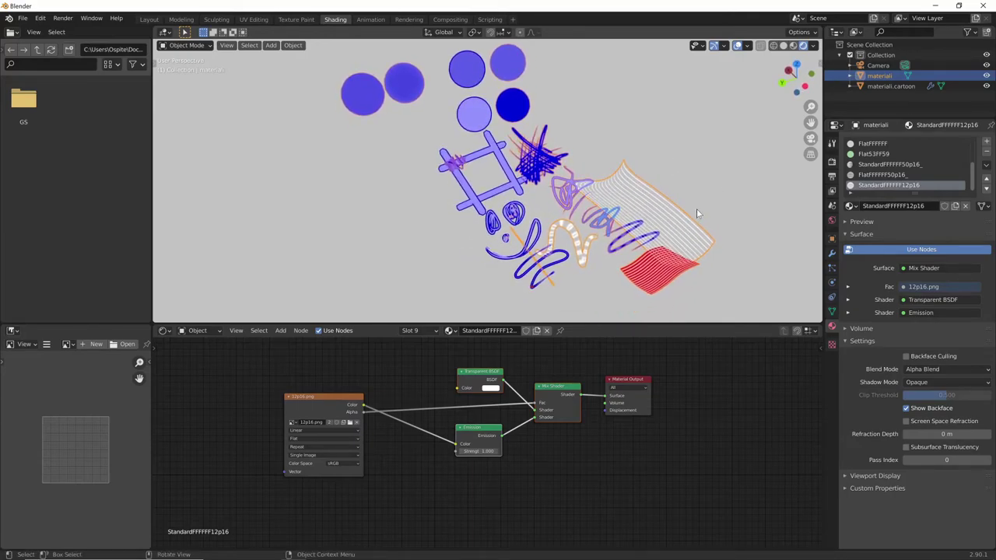
left_click(783, 45)
middle_click_drag(762, 87, 749, 189)
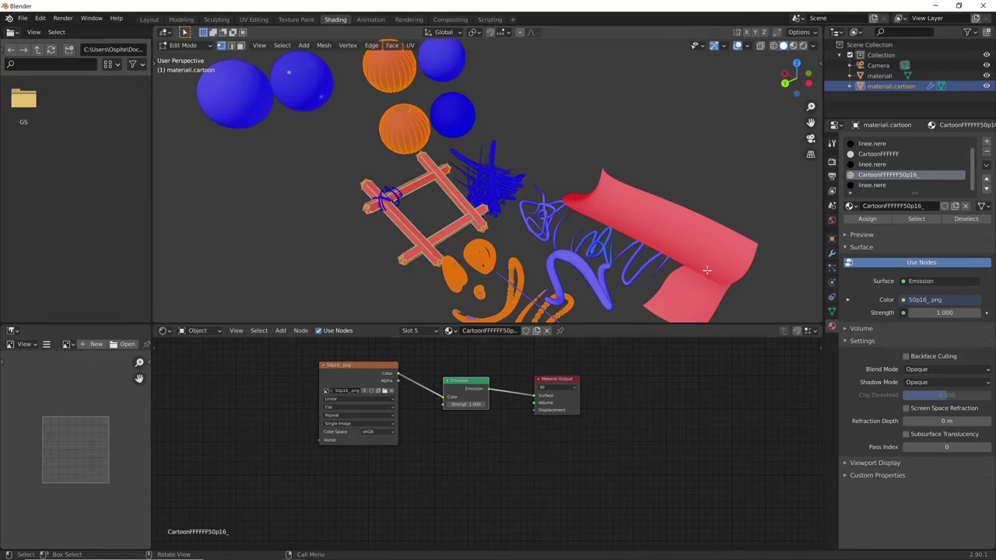
Toggle the Solidify modifier's edit-mode display, exit Edit Mode, and select the materiali object.
left_click(830, 255)
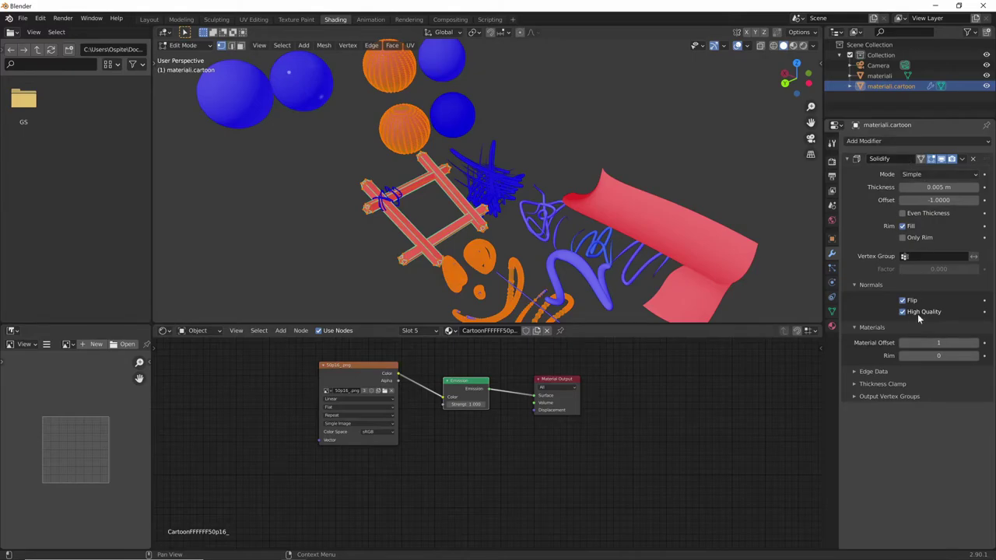
left_click(940, 159)
mouse_move(737, 210)
middle_mouse_down()
mouse_move(718, 217)
mouse_move(718, 200)
mouse_move(741, 241)
mouse_move(692, 202)
mouse_move(748, 200)
mouse_move(649, 171)
mouse_move(666, 196)
mouse_move(616, 241)
middle_mouse_up()
key("Tab")
left_click(611, 243)
In Edit Mode, select both red back-facing mesh parts, flip their normals, and return to Object Mode.
key("Tab")
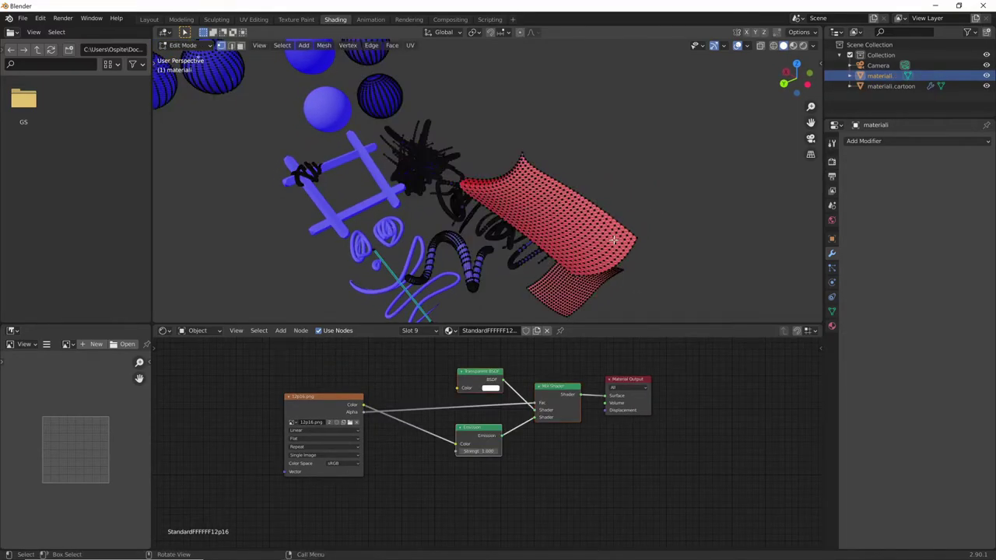
mouse_move(614, 241)
middle_mouse_down()
mouse_move(634, 221)
mouse_move(624, 232)
middle_mouse_up()
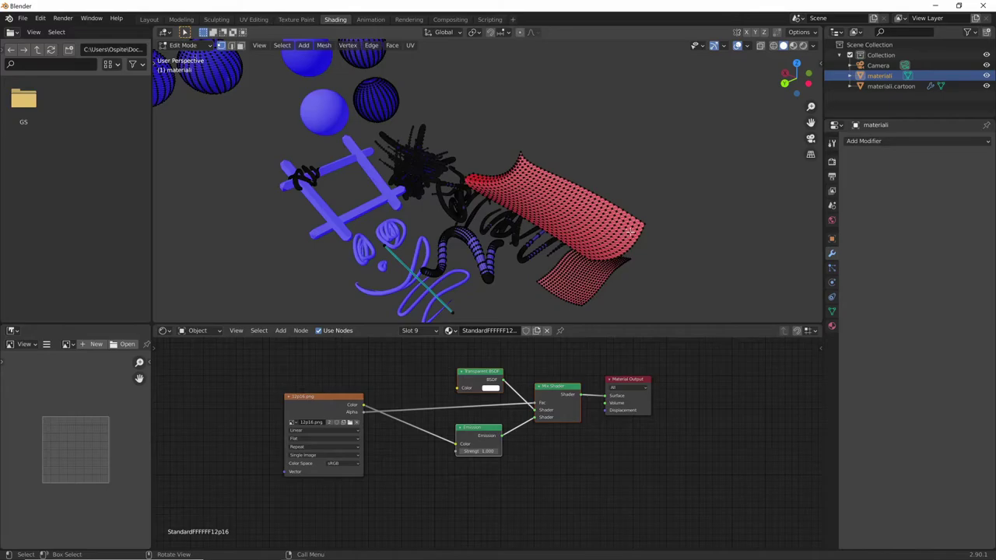
key("l")
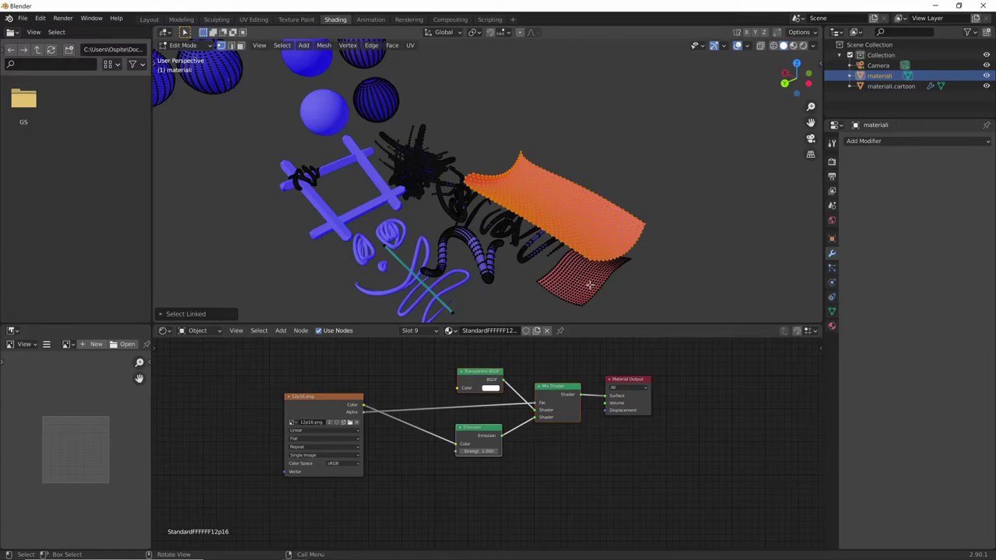
key("l")
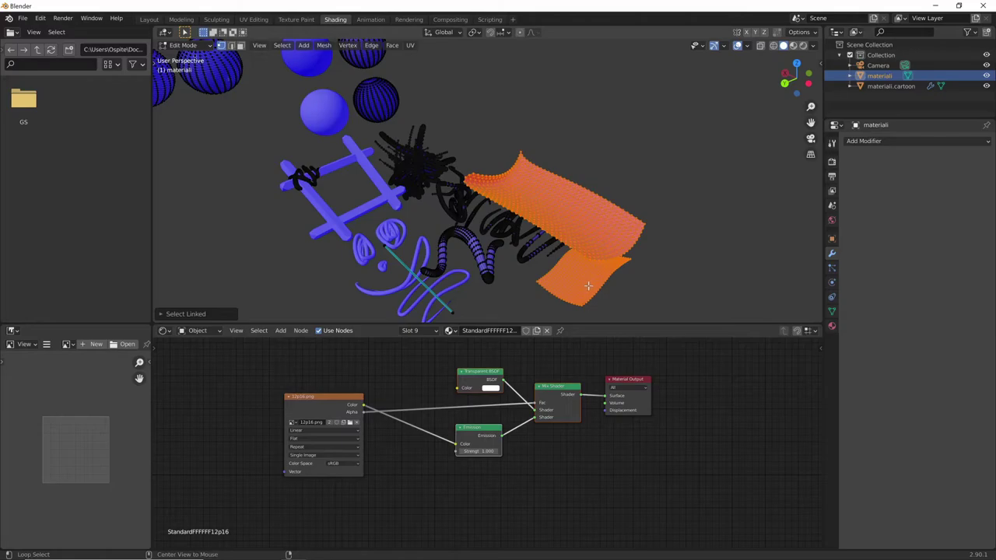
key("alt+n")
left_click(590, 285)
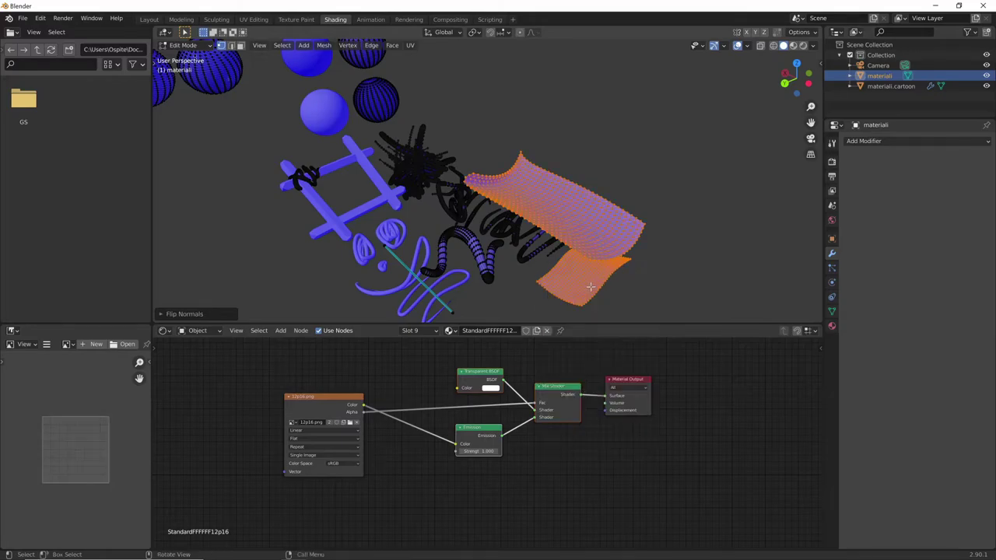
left_click(658, 266)
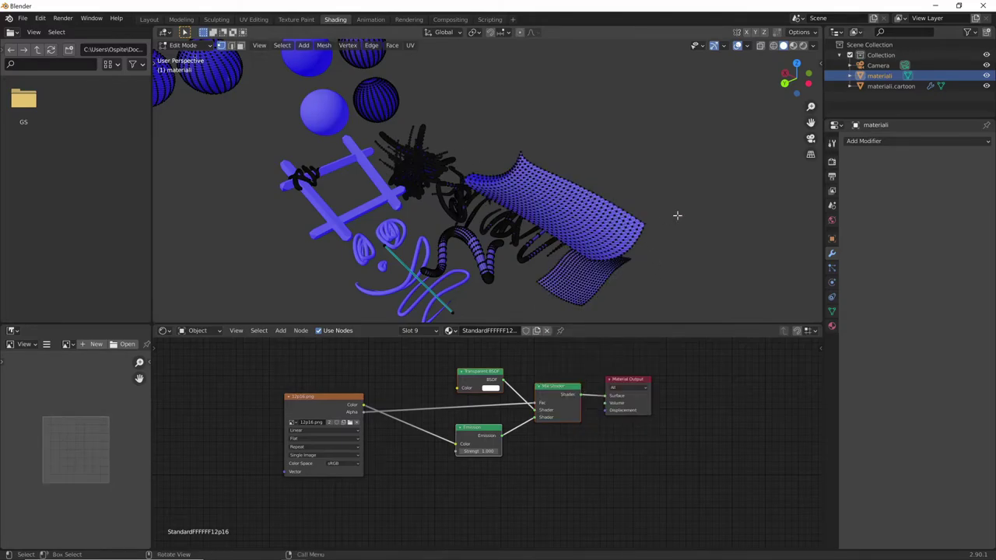
mouse_move(677, 215)
middle_mouse_down()
mouse_move(687, 240)
mouse_move(711, 251)
mouse_move(677, 260)
mouse_move(718, 262)
mouse_move(763, 71)
middle_mouse_up()
key("Tab")
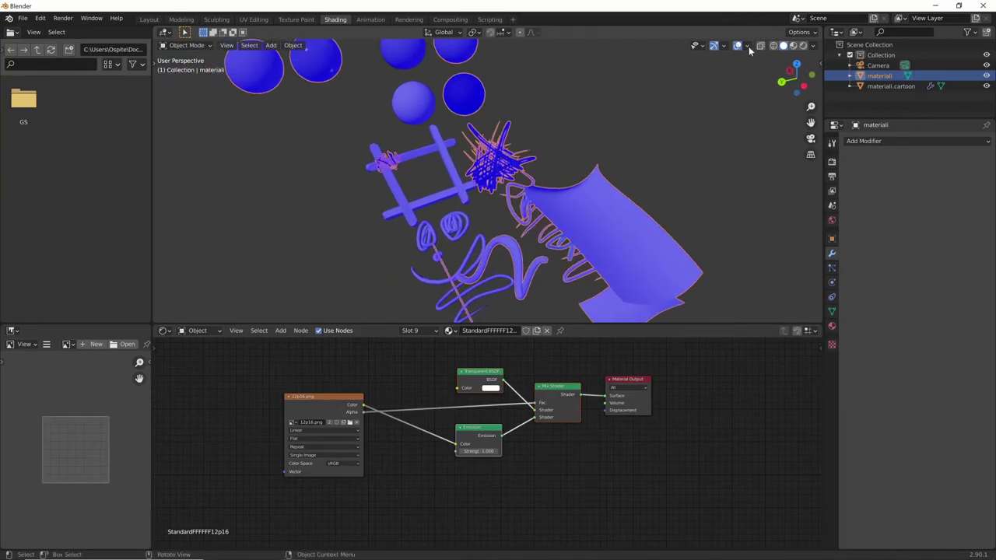
Turn off the Face Orientation overlay and preview the scene in Rendered shading.
left_click(748, 47)
left_click(683, 232)
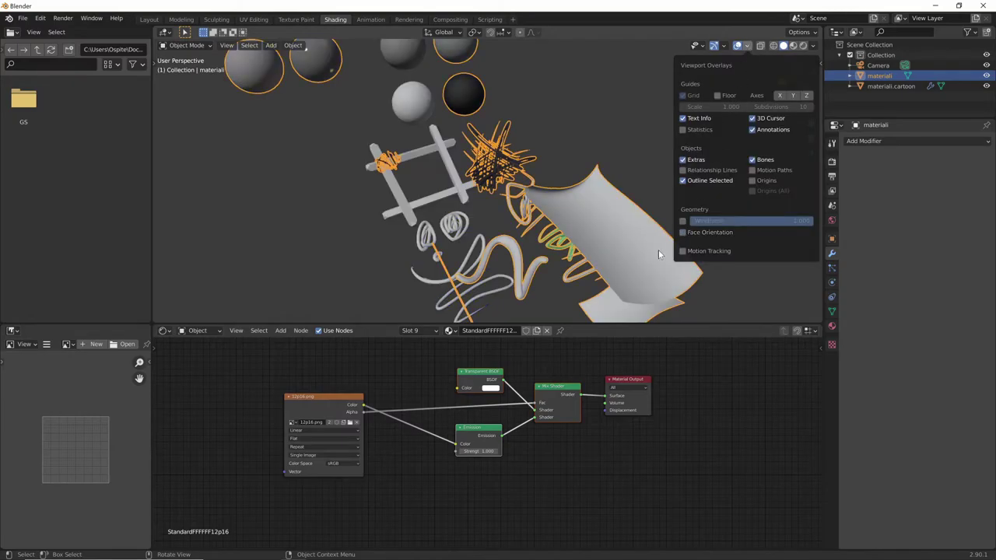
mouse_move(658, 250)
middle_mouse_down()
mouse_move(666, 203)
mouse_move(699, 192)
mouse_move(753, 119)
middle_mouse_up()
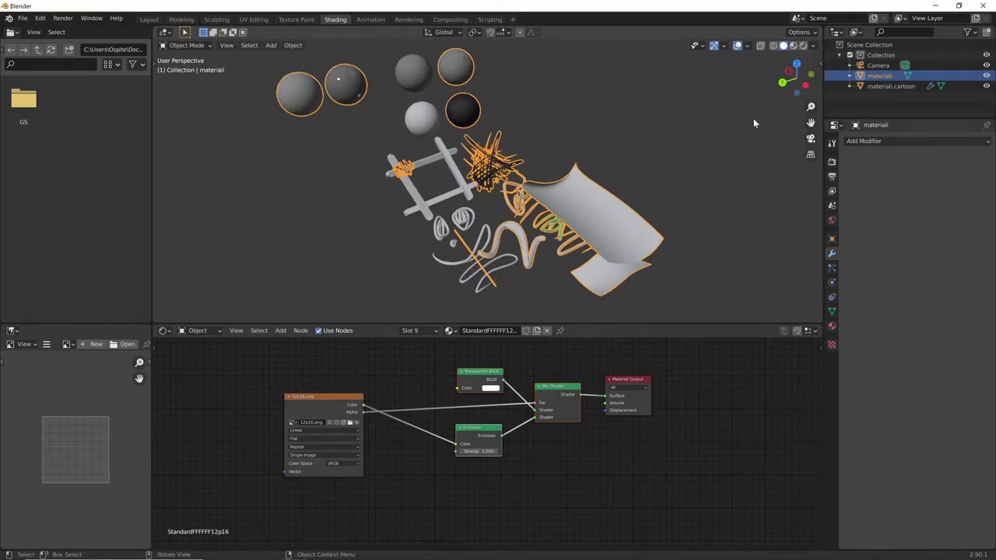
left_click(802, 46)
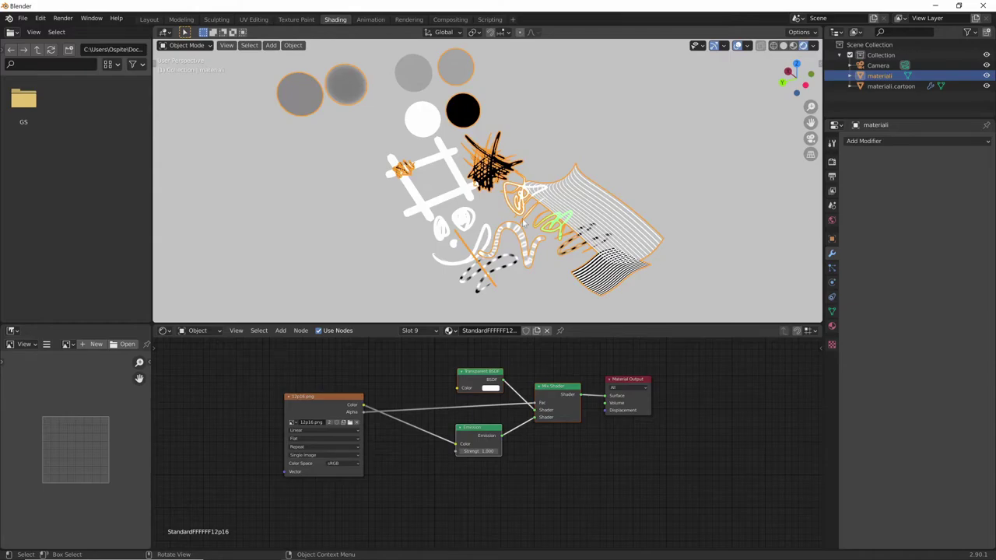
Show the materiali.cartoon object's Solidify outline modifier in the viewport.
left_click(418, 127)
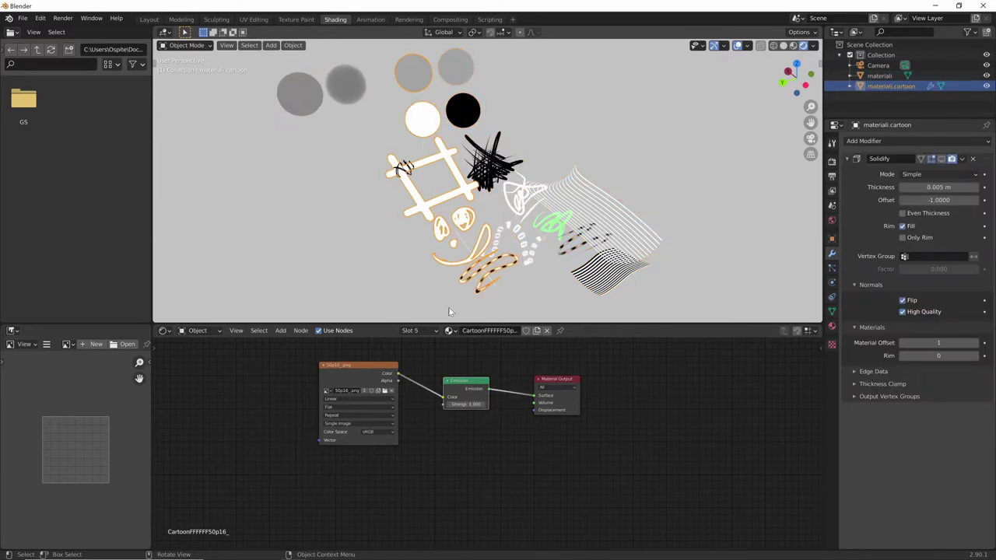
left_click(941, 159)
left_click(733, 289)
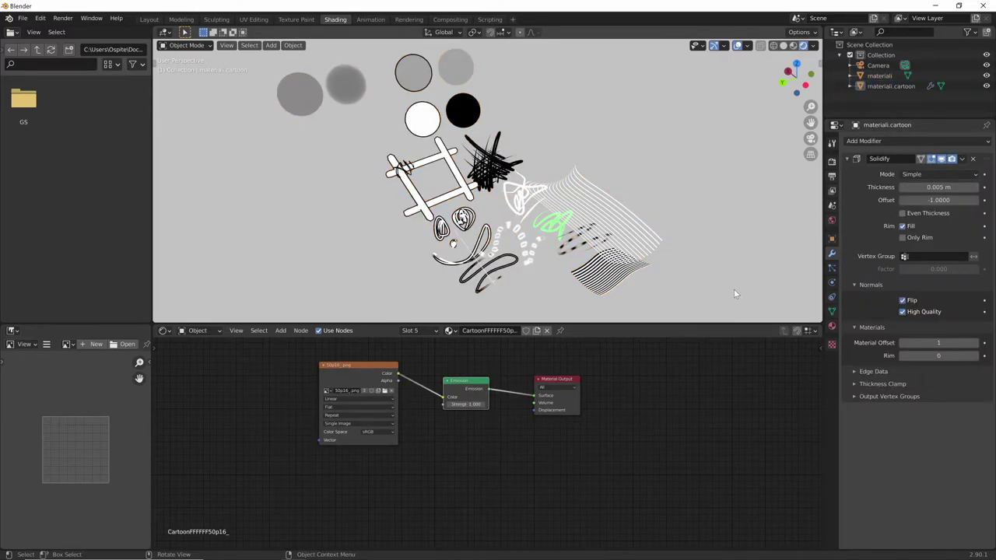
mouse_move(636, 315)
middle_mouse_down()
mouse_move(674, 243)
mouse_move(725, 289)
middle_mouse_up()
Enable Backface Culling on the stroke object's StandardFFFFFF12p16 material.
left_click(725, 289)
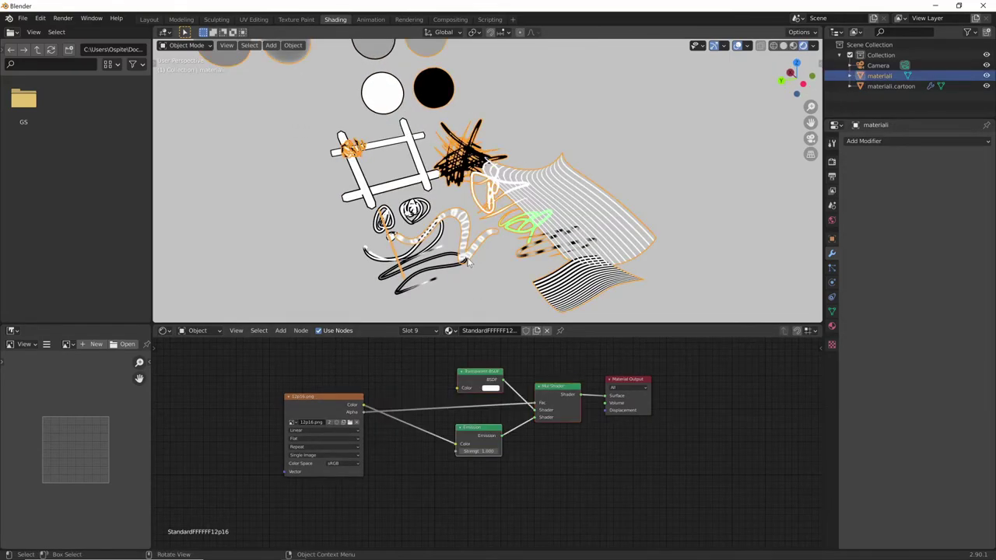
left_click(831, 326)
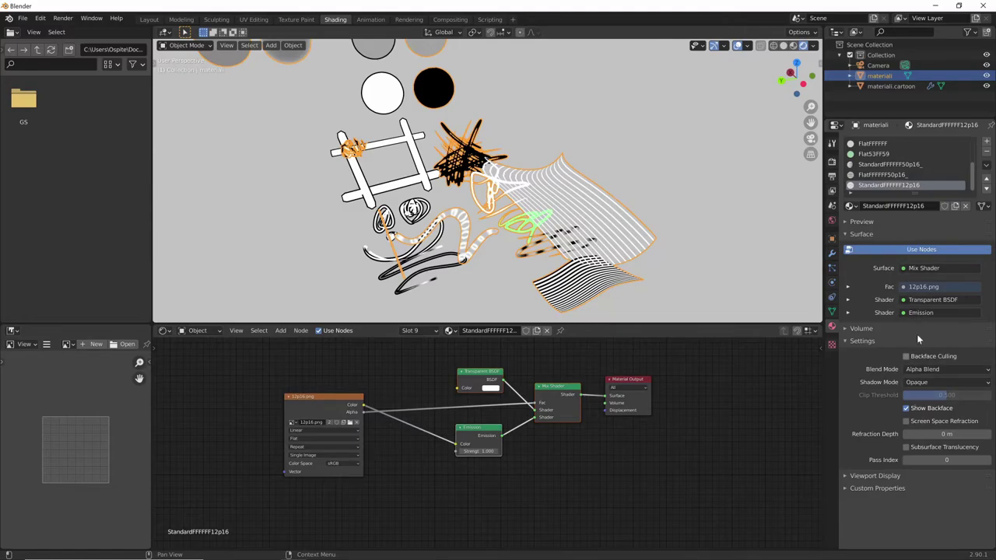
left_click(910, 175)
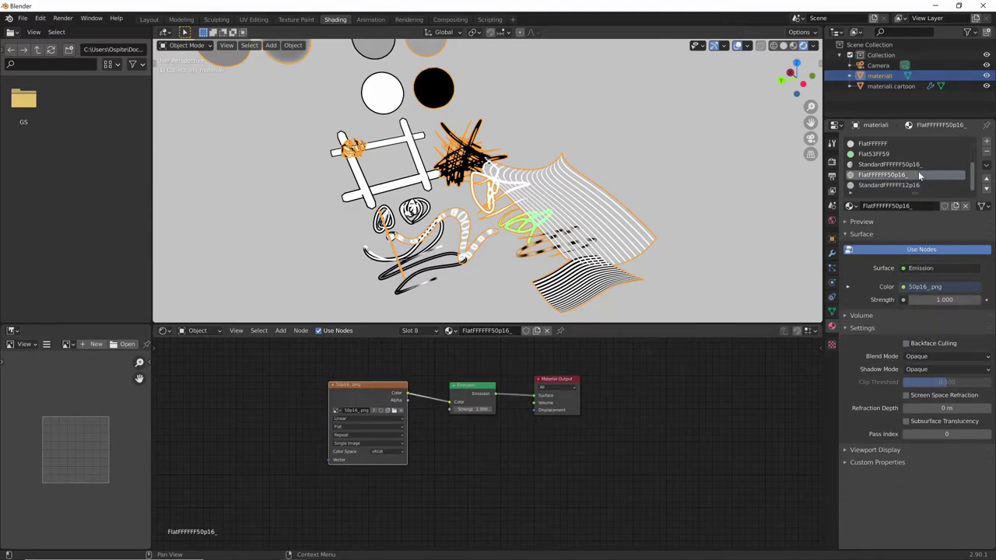
left_click(922, 185)
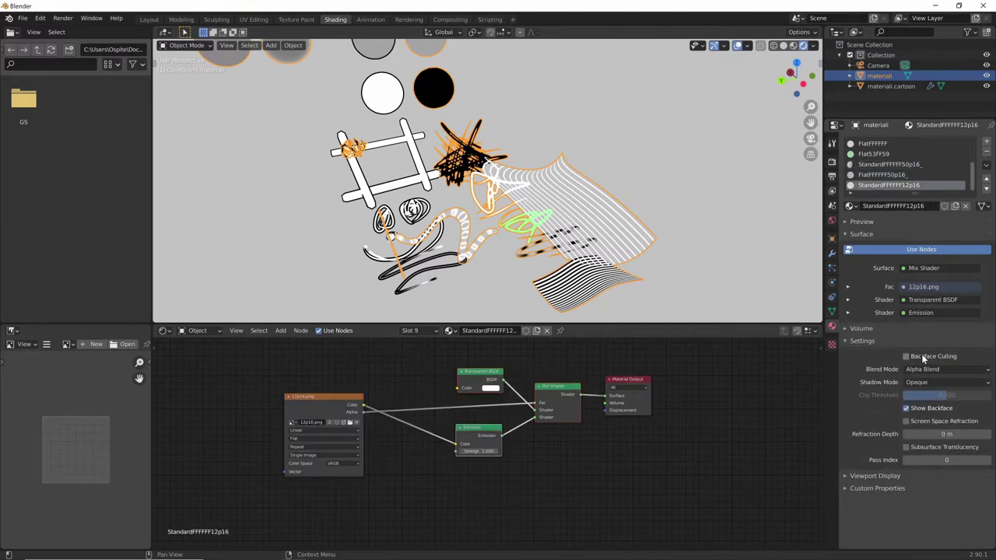
left_click(906, 356)
left_click(549, 276)
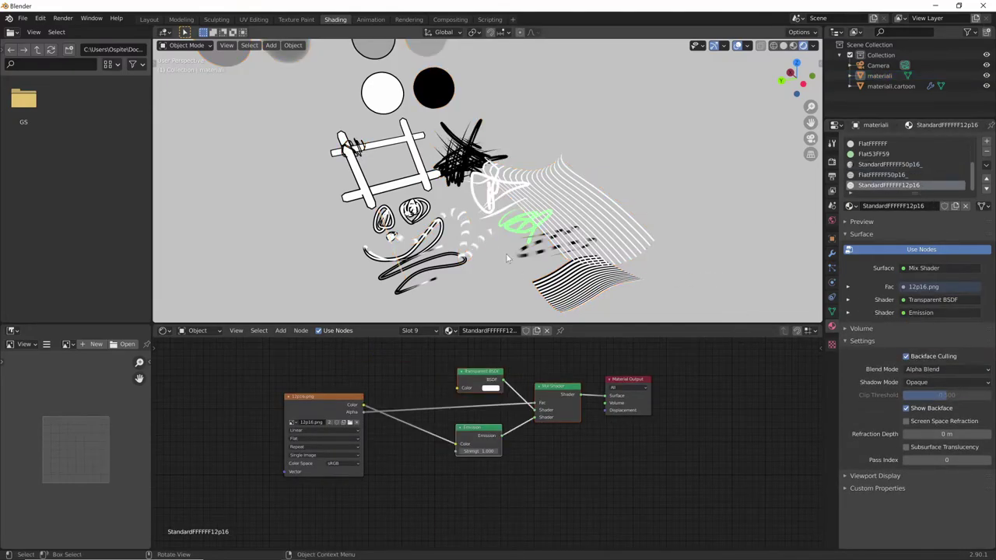
mouse_move(505, 252)
middle_mouse_down()
mouse_move(452, 286)
mouse_move(546, 250)
middle_mouse_up()
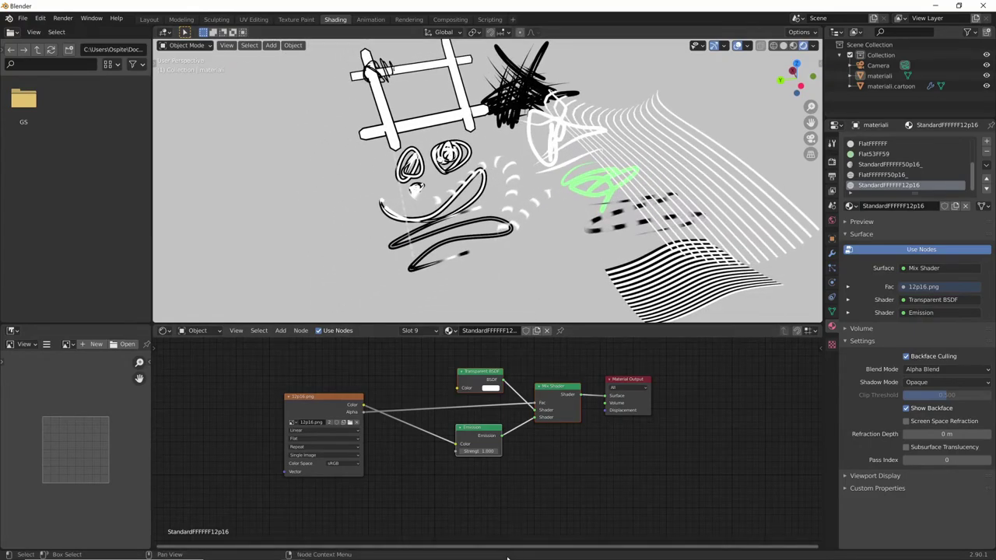
Open the reference sketch image to compare it with the rendered strokes.
left_click(369, 550)
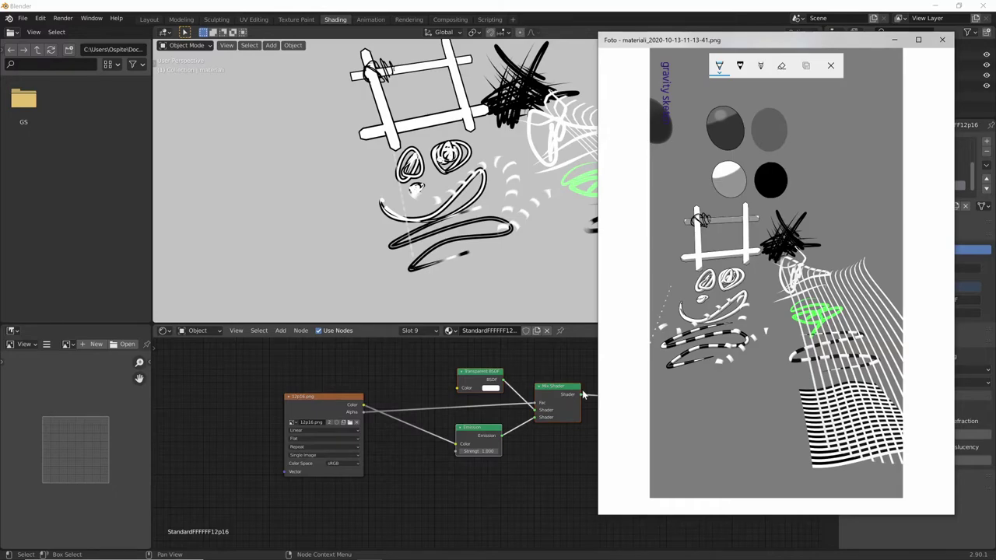
middle_click_drag(534, 290, 488, 275)
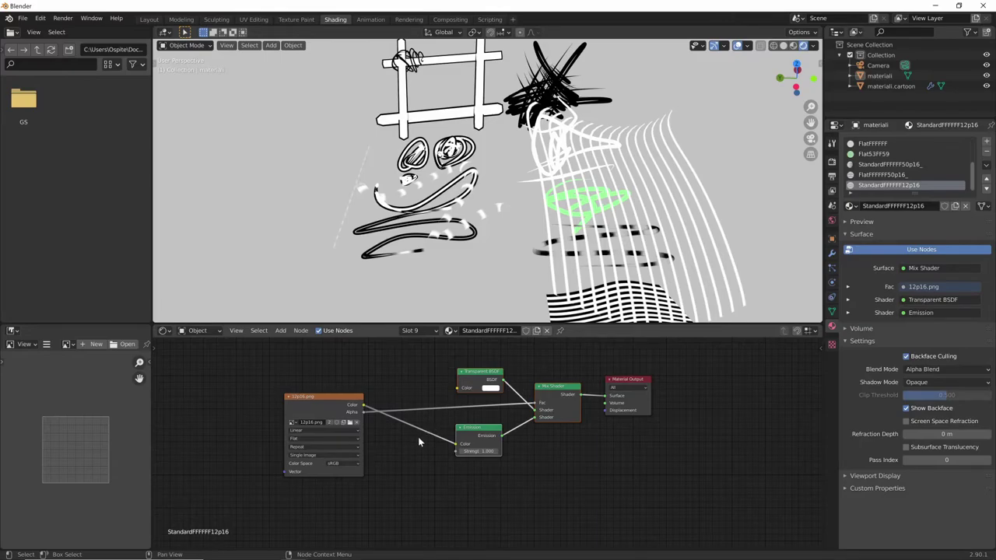
left_click(483, 215)
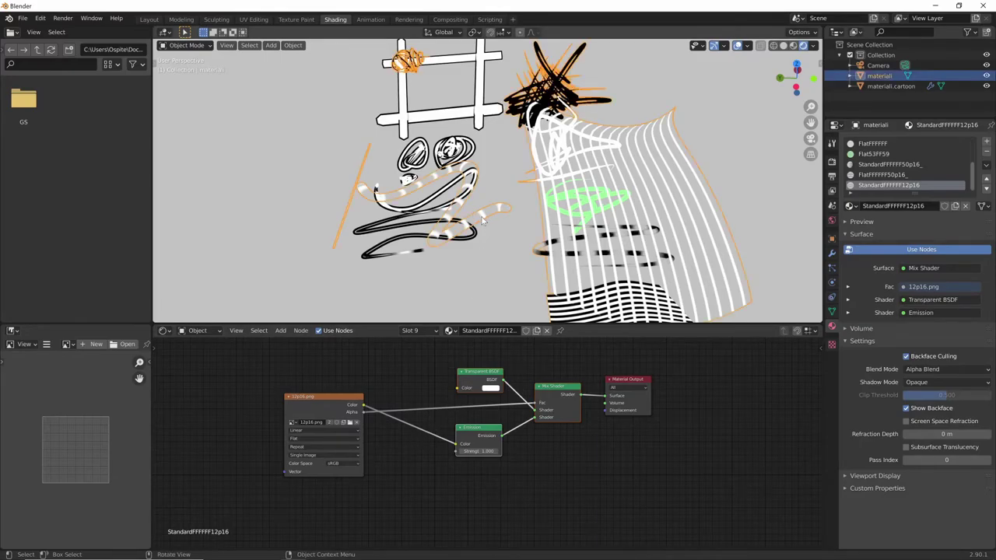
Switch StandardFFFFFF12p16's blend mode to Alpha Clip and check the strokes.
left_click(926, 370)
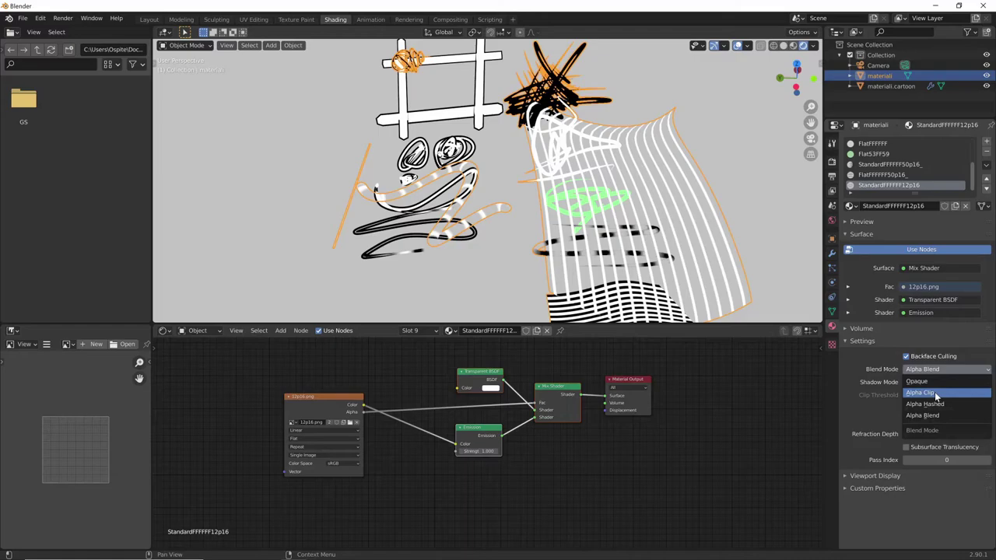
left_click(936, 394)
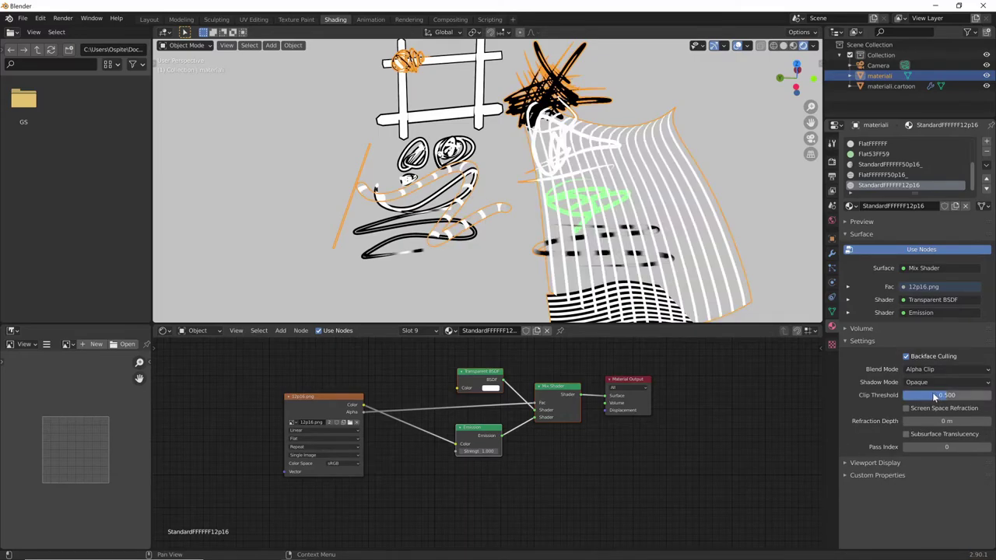
left_click(764, 266)
mouse_move(586, 267)
middle_mouse_down()
mouse_move(586, 276)
mouse_move(482, 244)
middle_mouse_up()
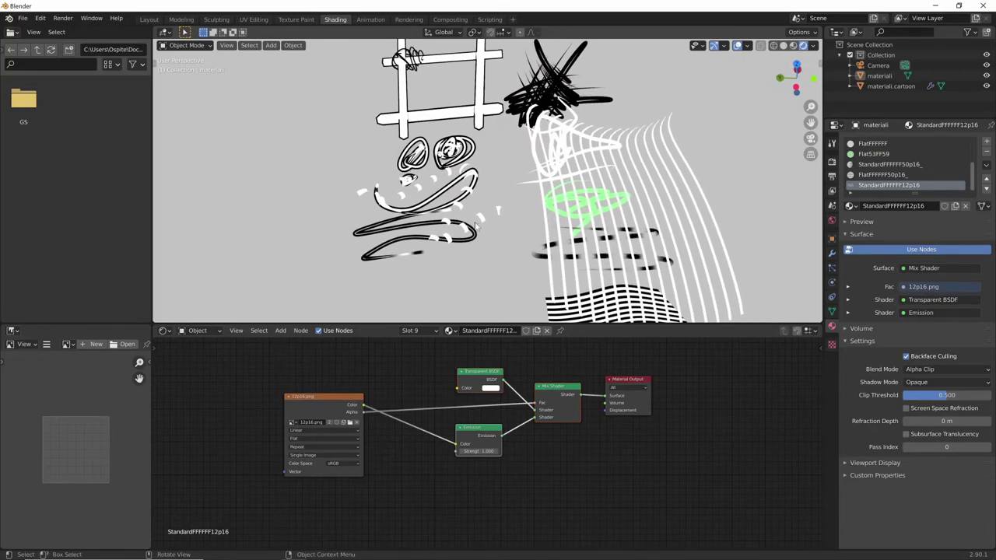
Try Alpha Hashed blending on the stroke material and inspect the mouth strokes.
left_click(482, 244)
scroll(482, 244, "up", 3)
left_click(947, 369)
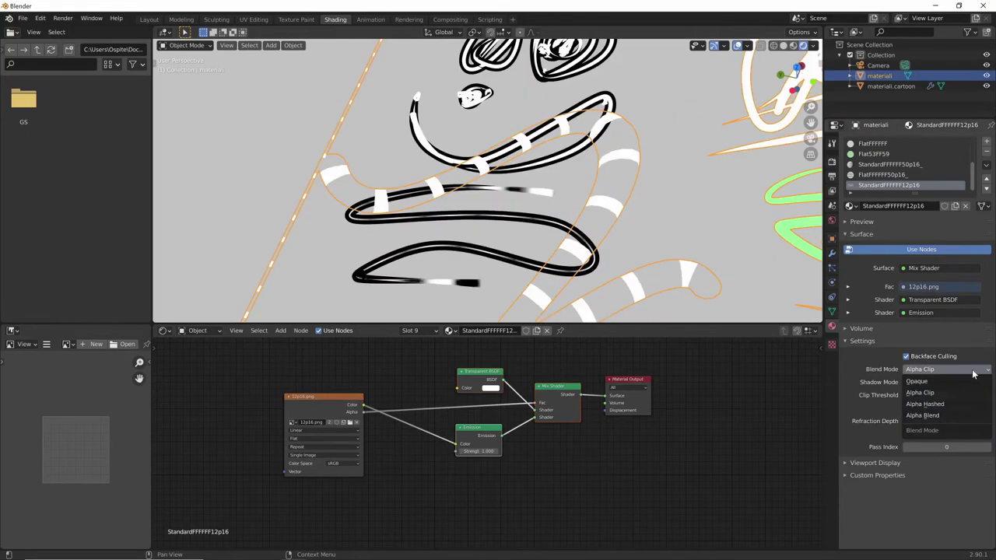
left_click(949, 406)
left_click(717, 248)
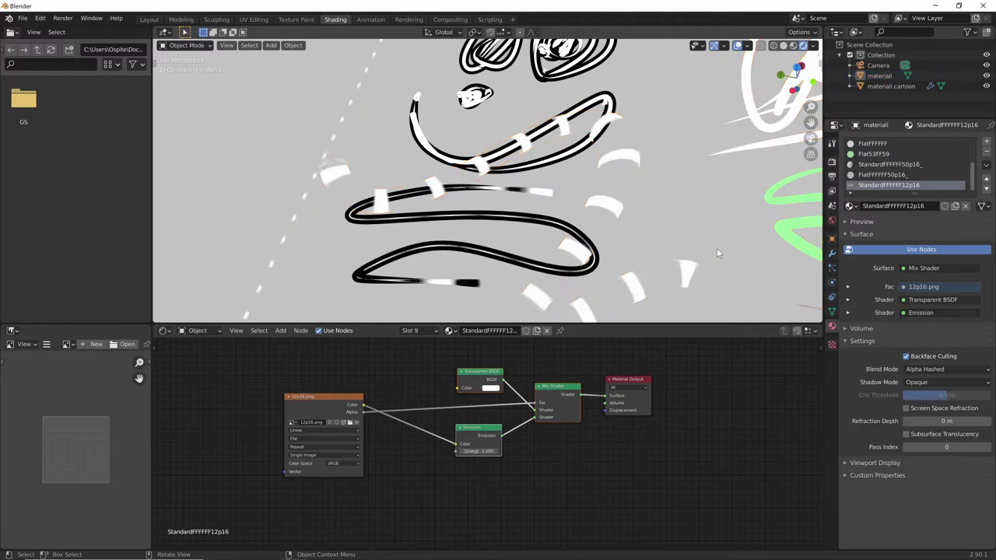
middle_click_drag(681, 269, 622, 278)
scroll(622, 277, "up", 2)
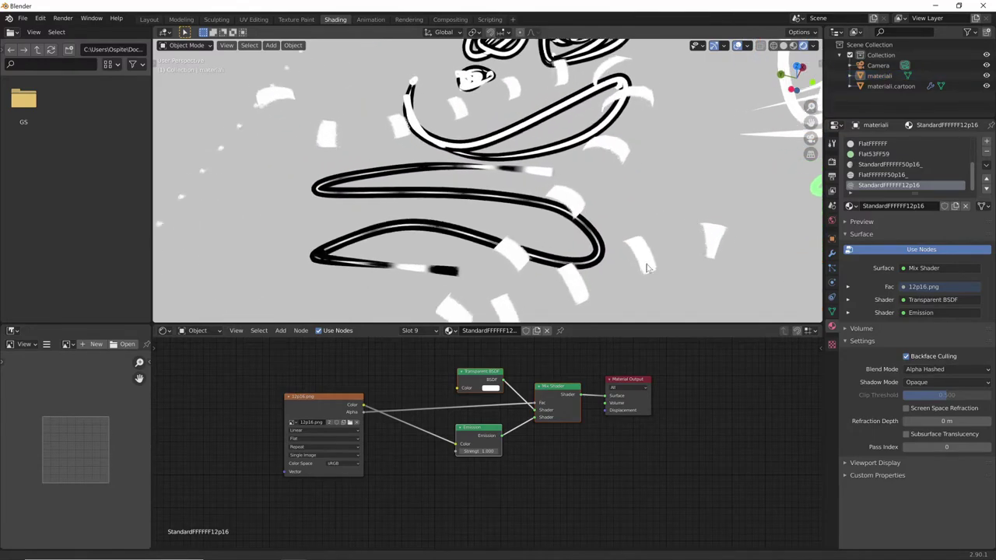
scroll(682, 250, "up", 2)
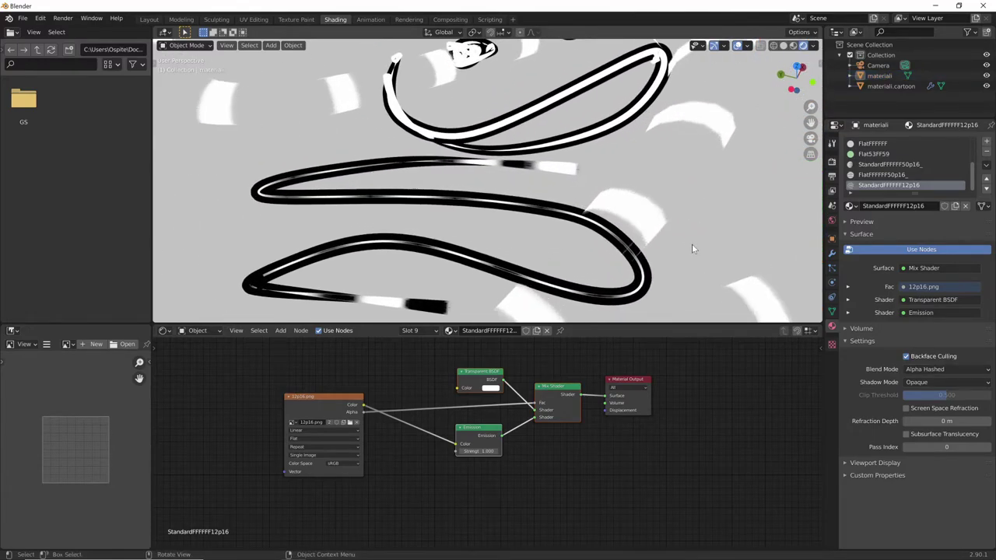
mouse_move(692, 243)
middle_mouse_down()
mouse_move(659, 248)
mouse_move(635, 238)
middle_mouse_up()
Return the blend mode to Alpha Clip (threshold 0.500) and frame the whole scene.
left_click(635, 238)
left_click(928, 368)
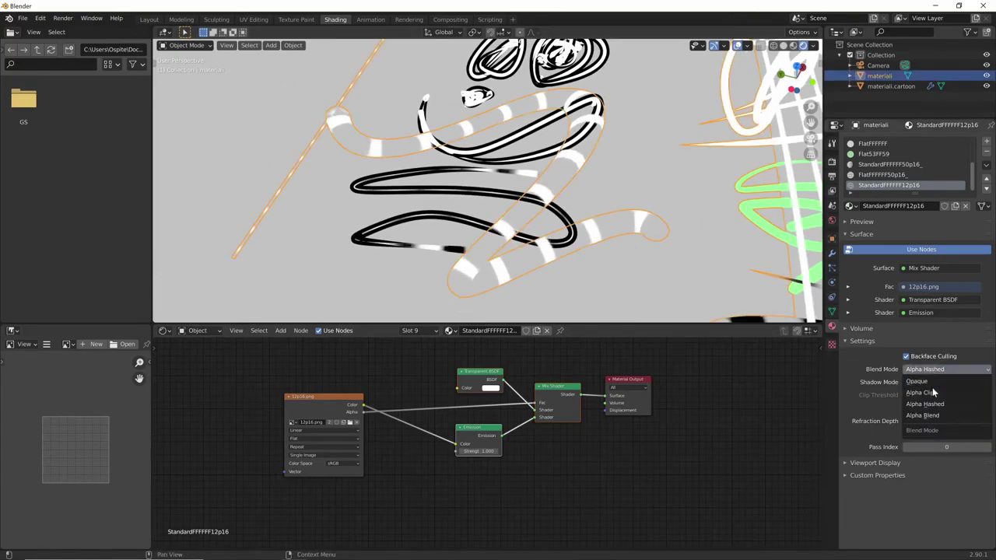
left_click(926, 386)
middle_click_drag(694, 262, 660, 276)
left_click(644, 270)
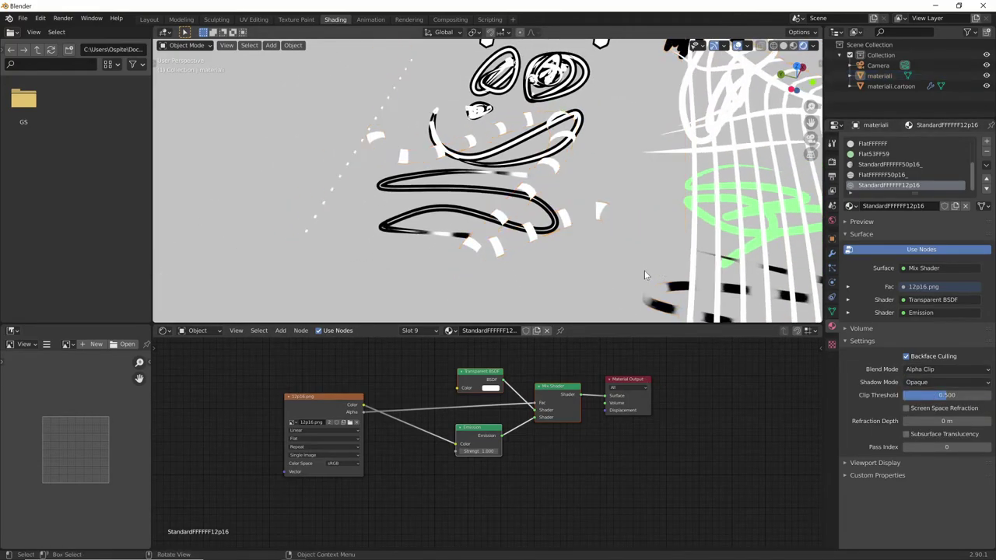
key("Home")
left_click(832, 220)
left_click(944, 210)
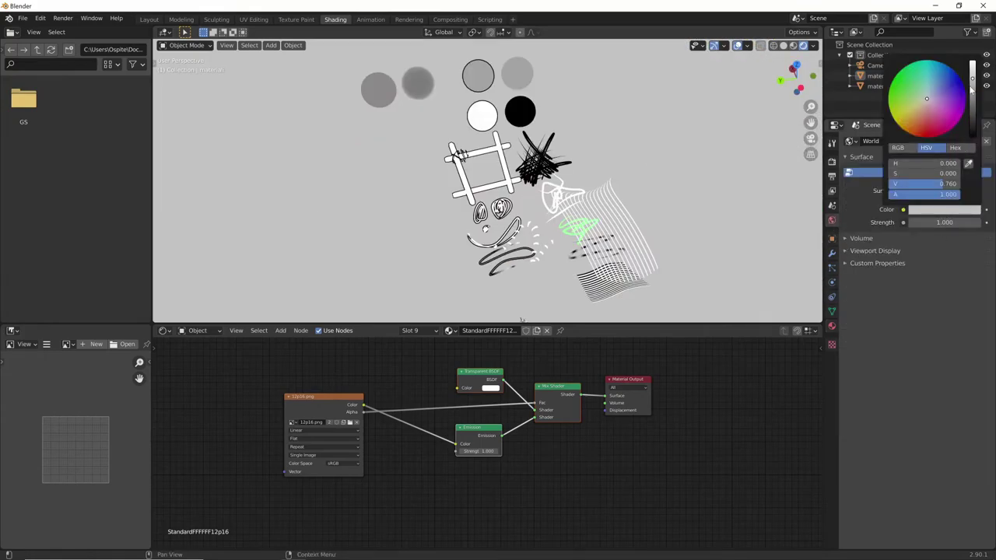
left_click_drag(974, 82, 974, 113)
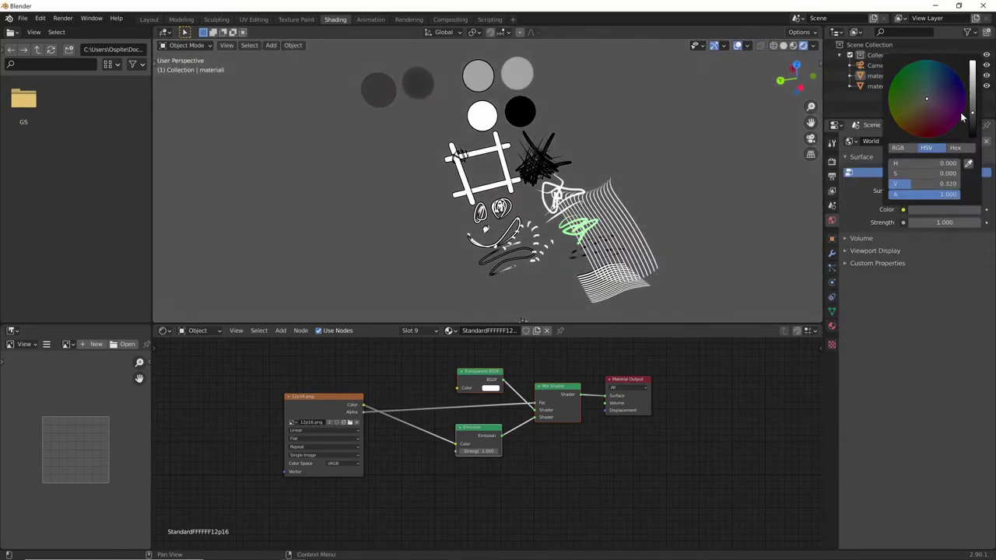
left_click(371, 550)
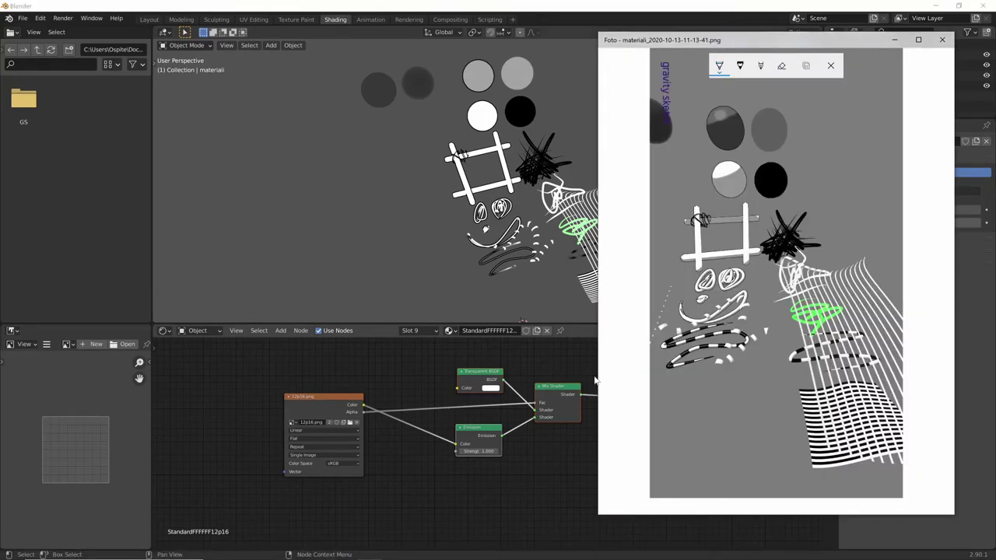
left_click(477, 300)
left_click(502, 256)
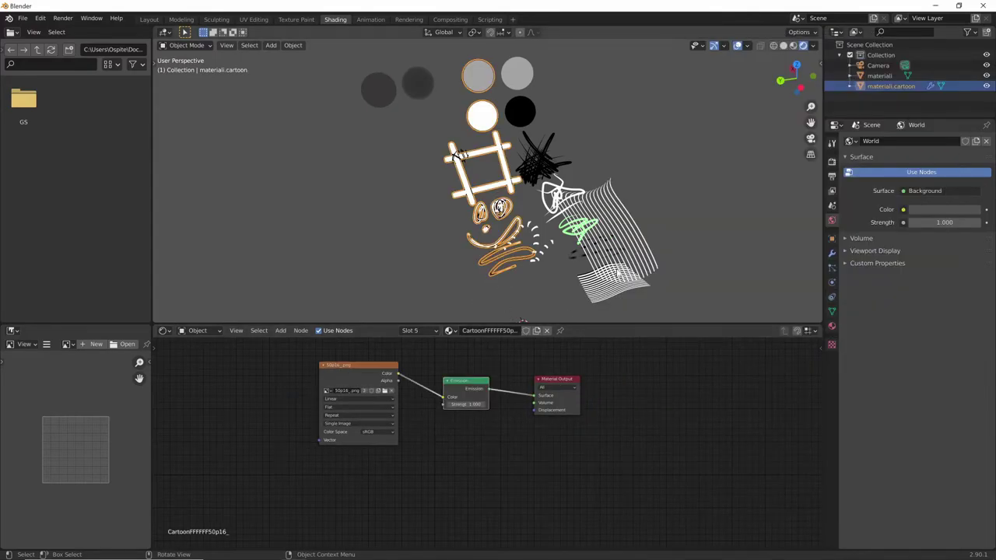
scroll(522, 319, "up", 2)
scroll(522, 320, "up", 2)
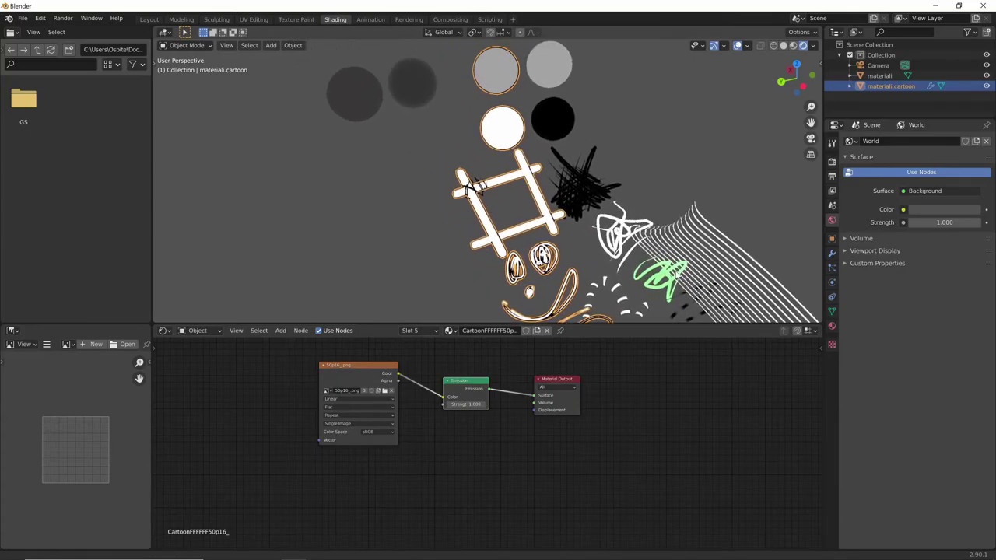
scroll(613, 251, "up", 1)
scroll(613, 251, "up", 3)
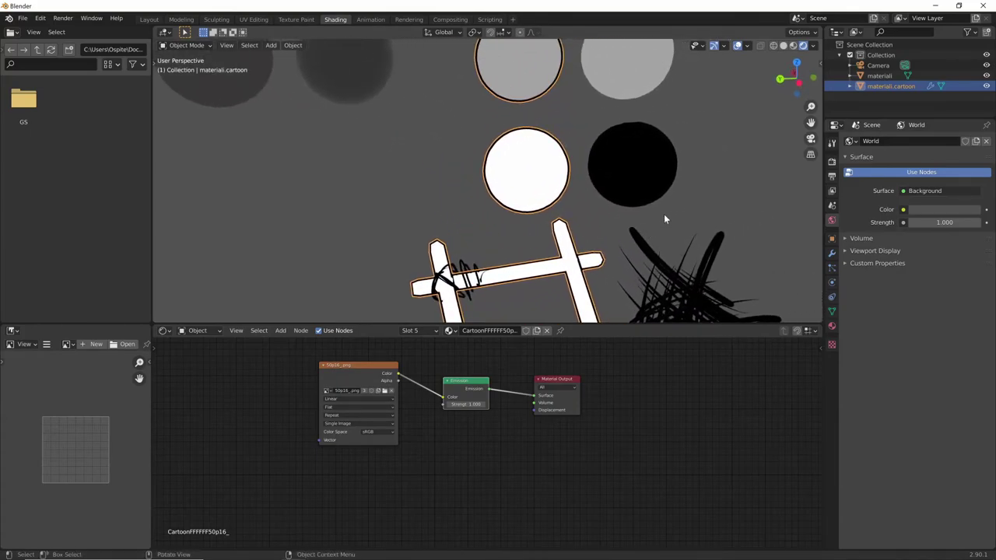
scroll(646, 225, "down", 2)
middle_click_drag(628, 236, 635, 201, "shift")
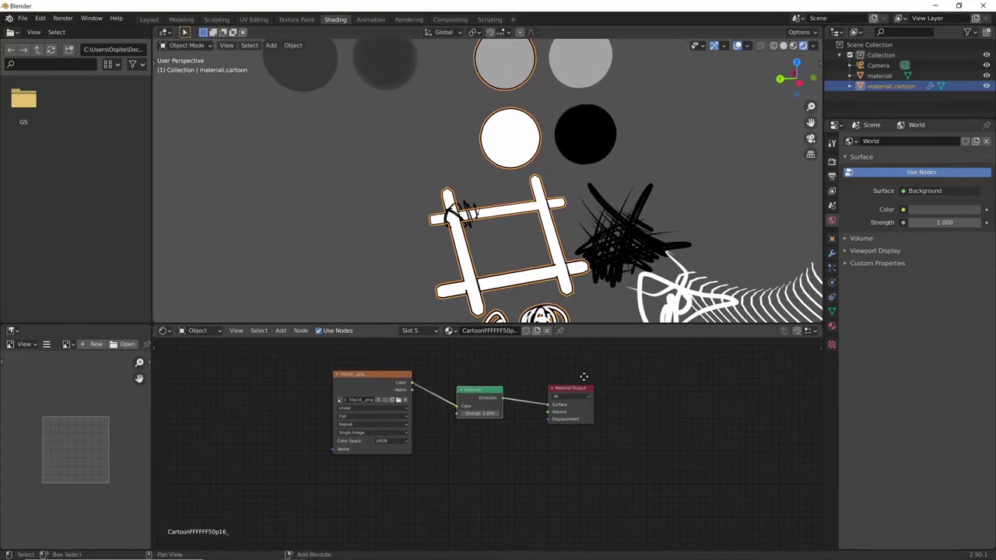
middle_click_drag(584, 376, 587, 390, "shift")
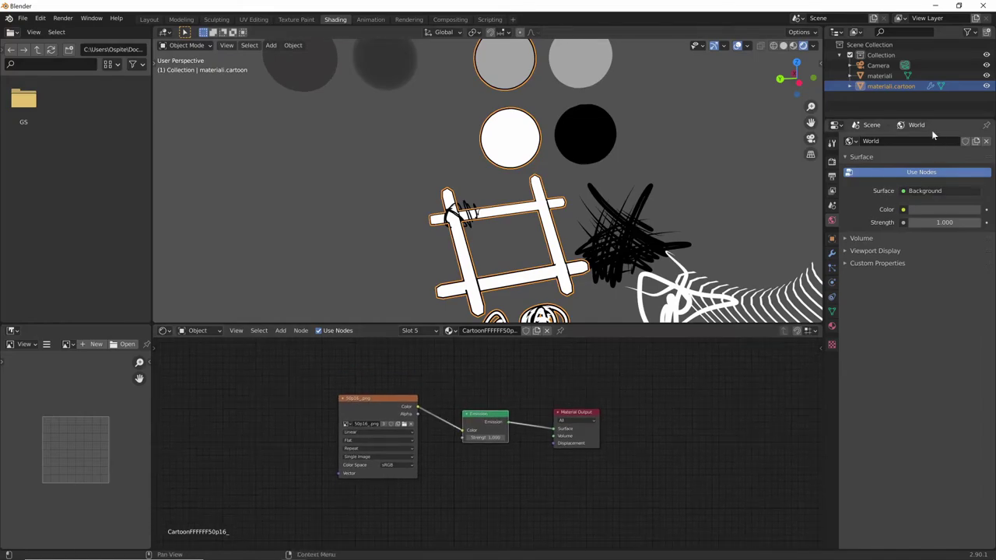
left_click(533, 558)
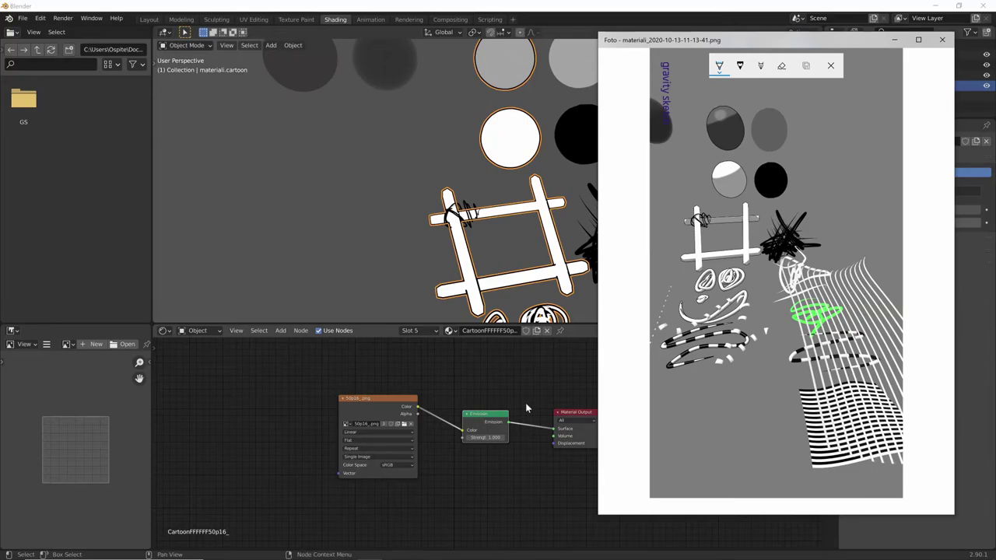
left_click(941, 39)
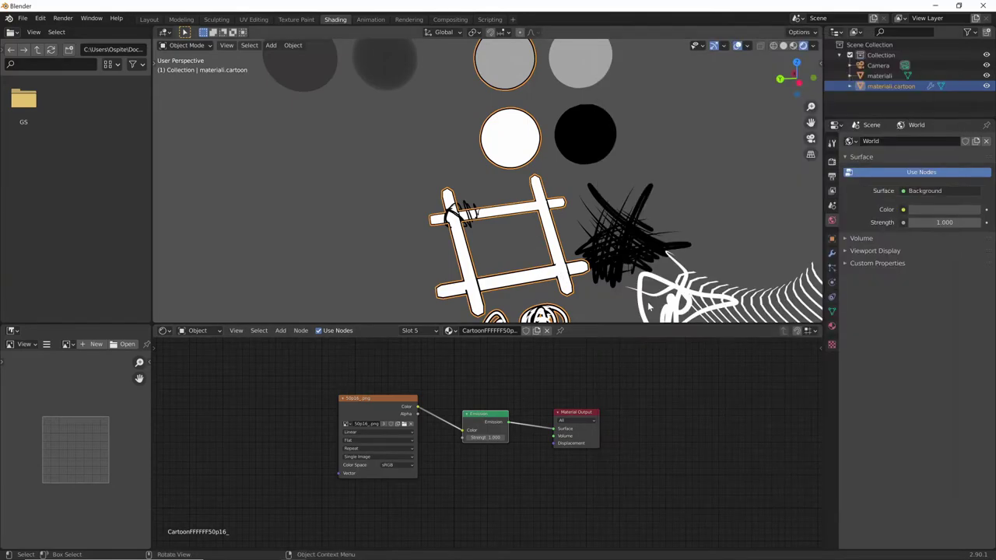
Replace the CartoonE5E5E5 material's Emission node with a Toon BSDF shader.
left_click(831, 325)
middle_click_drag(705, 425, 688, 434)
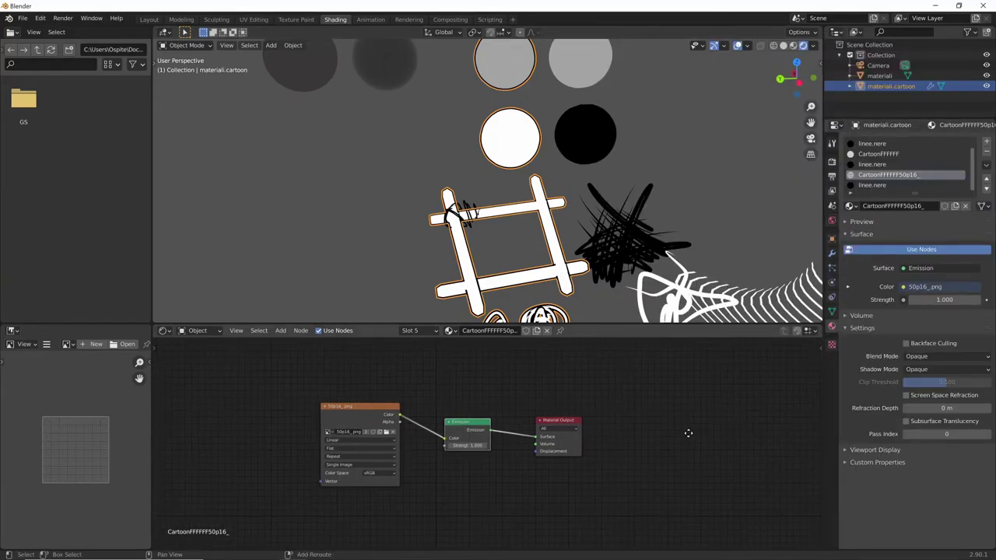
scroll(973, 178, "up", 1)
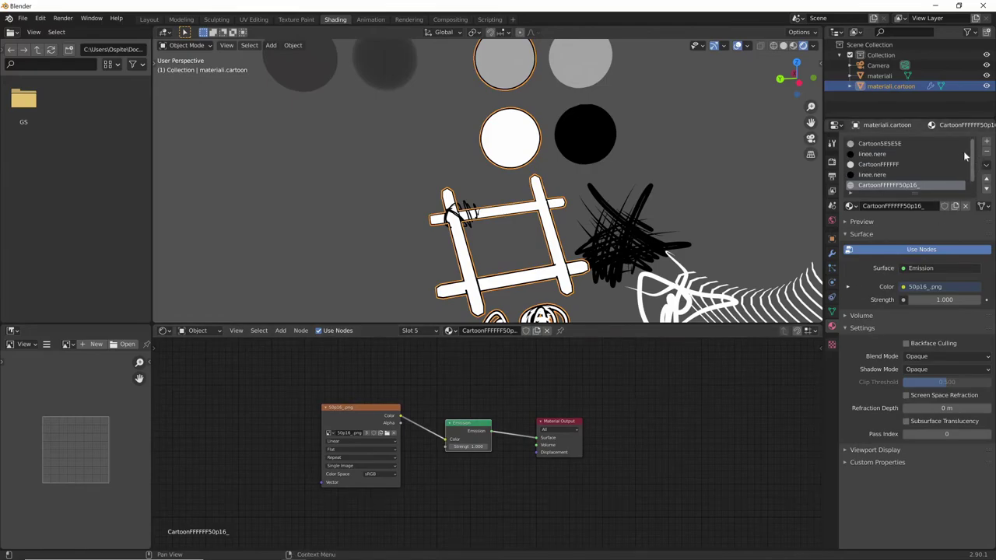
left_click(893, 143)
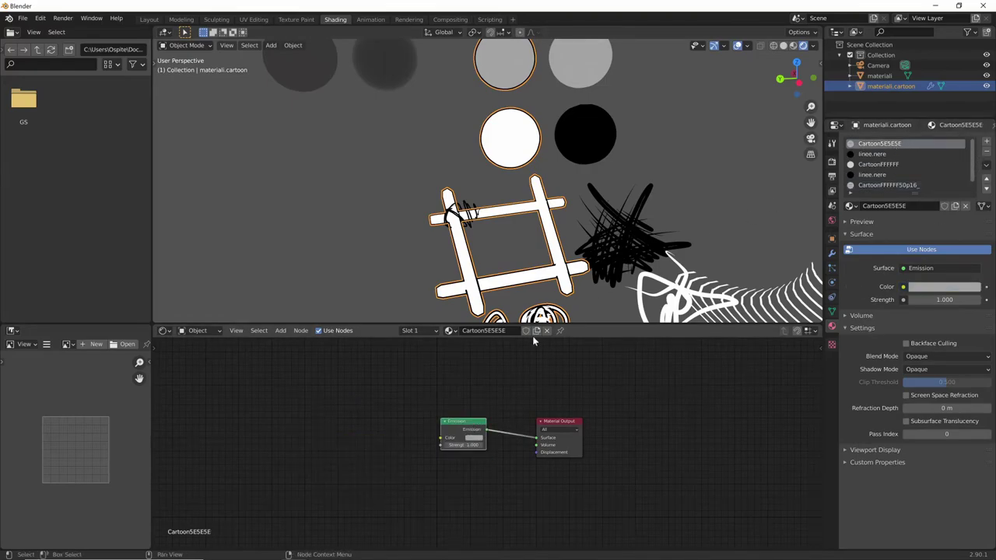
middle_click_drag(537, 311, 664, 248)
middle_click_drag(568, 203, 668, 228)
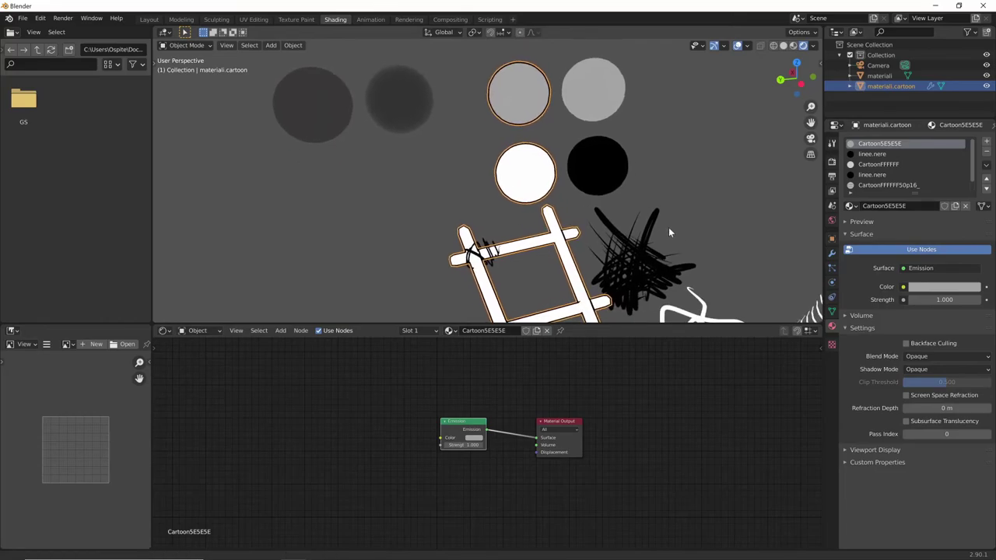
left_click_drag(469, 425, 478, 423)
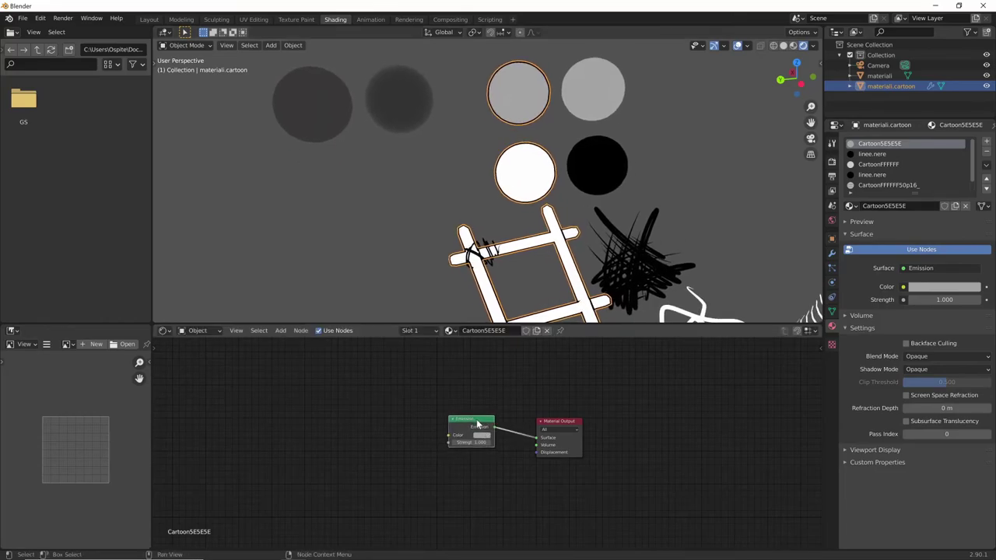
key("shift+s")
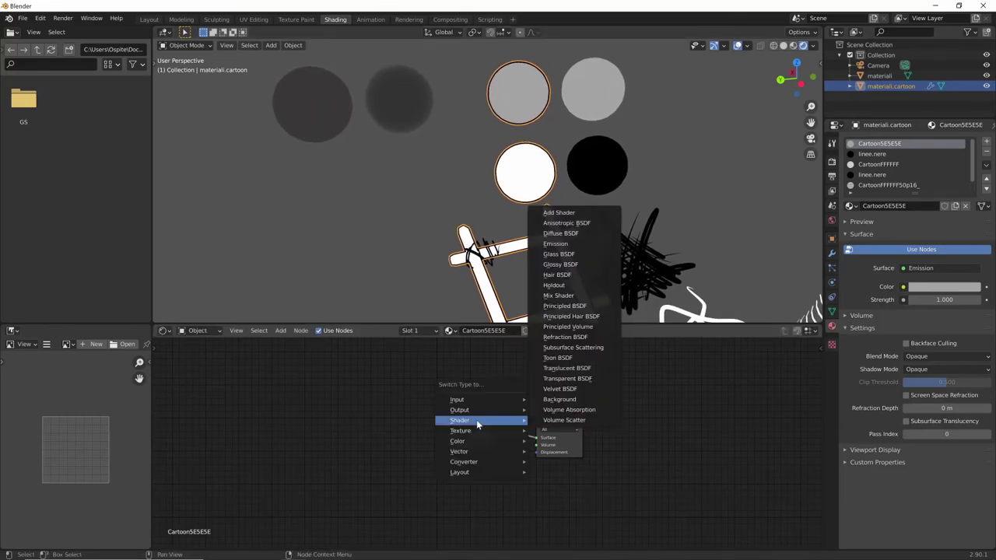
left_click(572, 360)
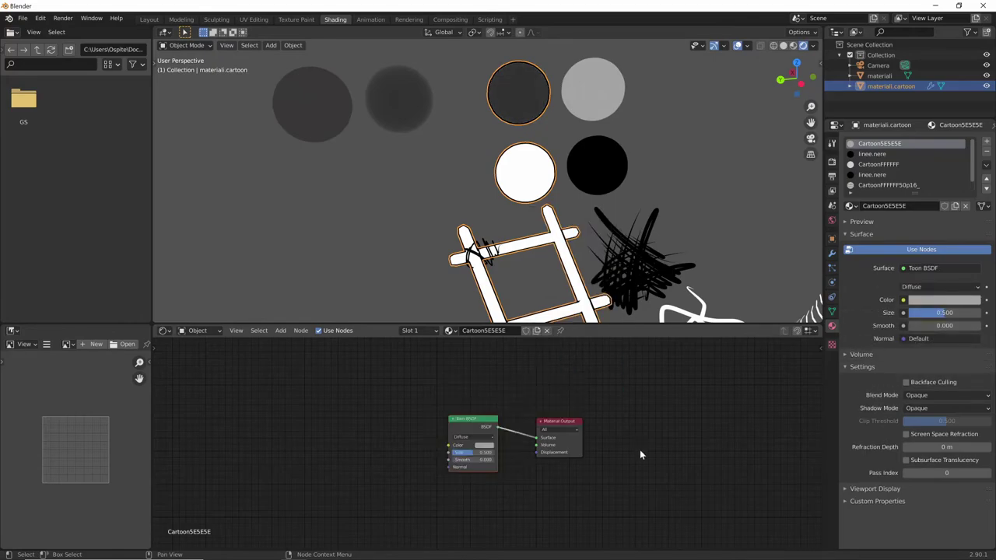
left_click_drag(485, 424, 489, 427)
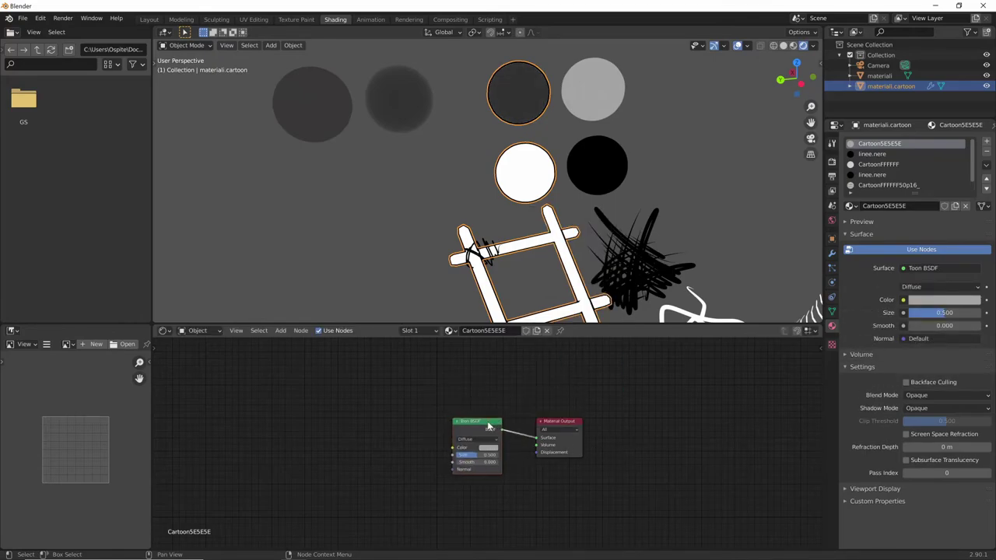
Replace CartoonFFFFFF's Emission node with a Toon BSDF as well (Diffuse, Size 0.500).
scroll(694, 228, "down", 4)
left_click(879, 164)
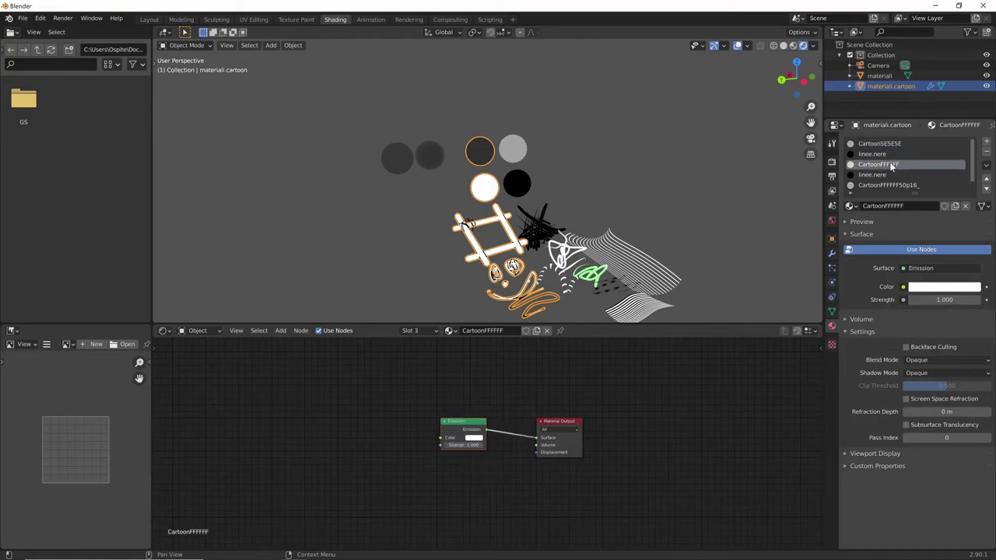
left_click(470, 425)
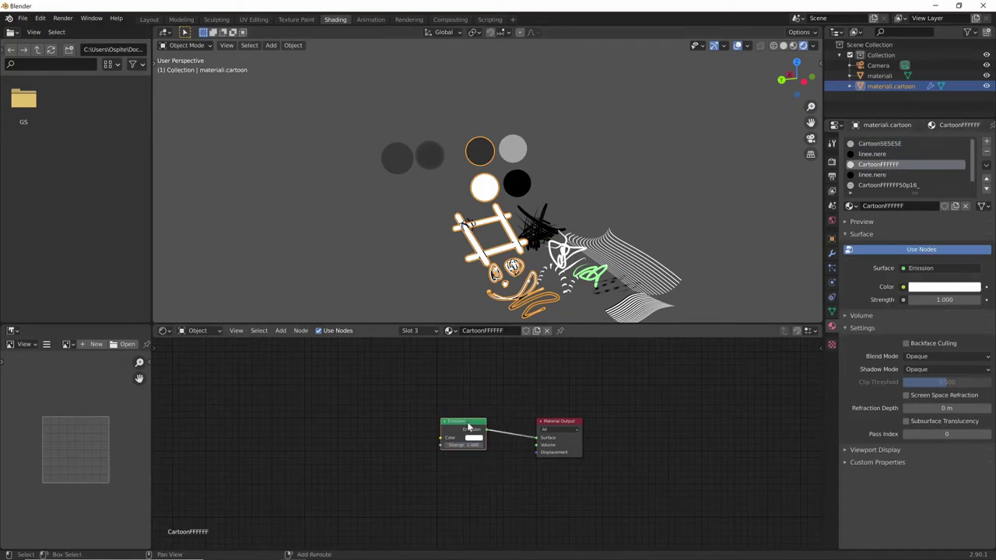
key("shift+s")
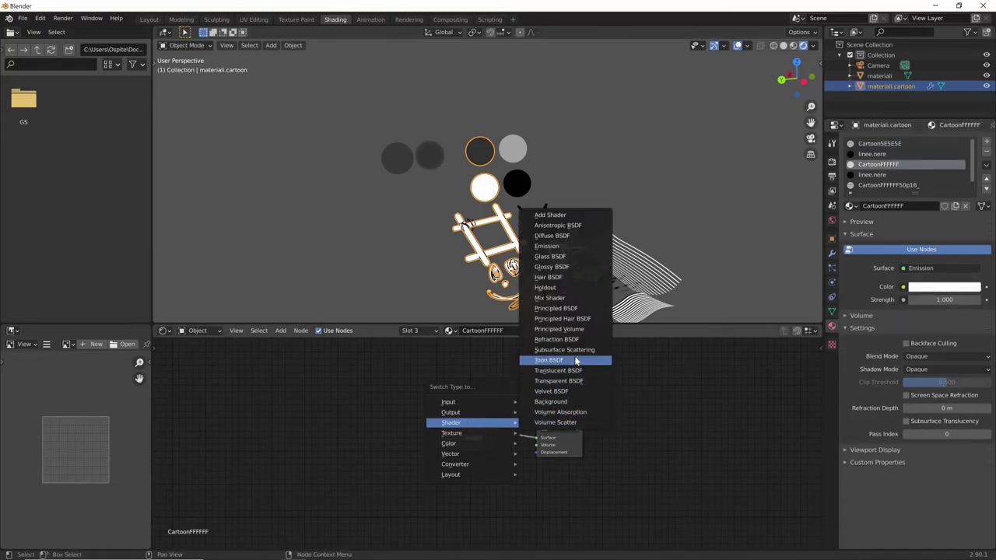
left_click(570, 360)
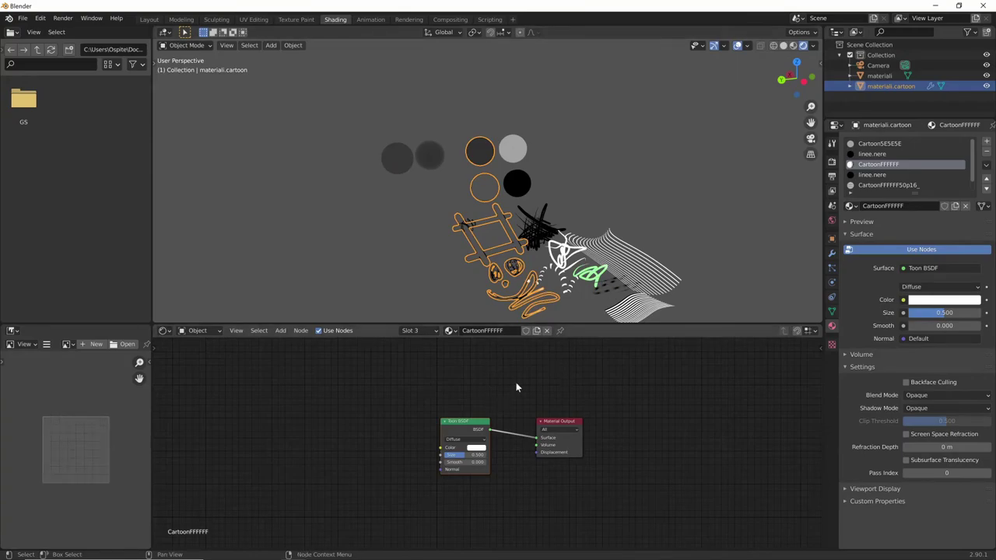
scroll(595, 223, "up", 3)
scroll(595, 223, "up", 1)
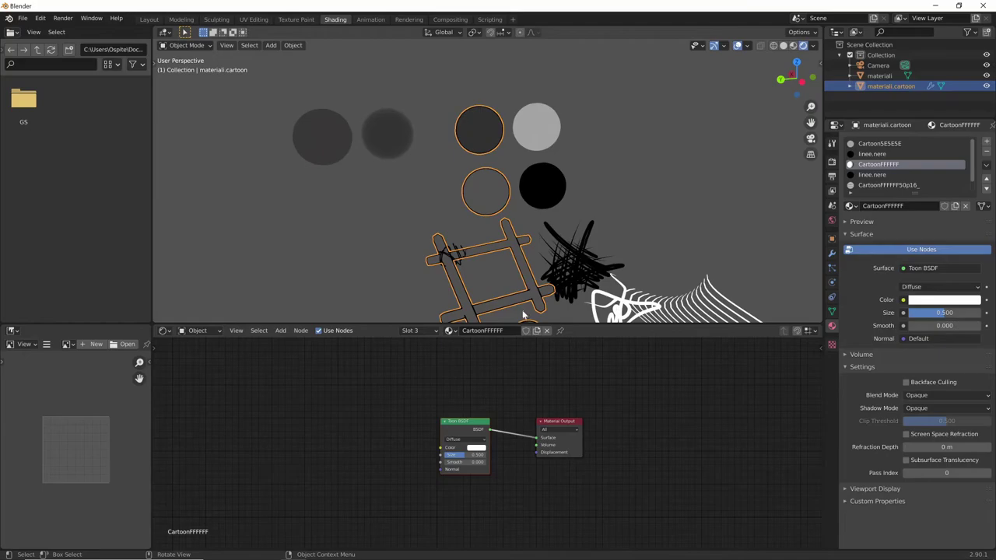
Raise the World colour's value for a light grey background, then deselect all objects.
left_click(832, 221)
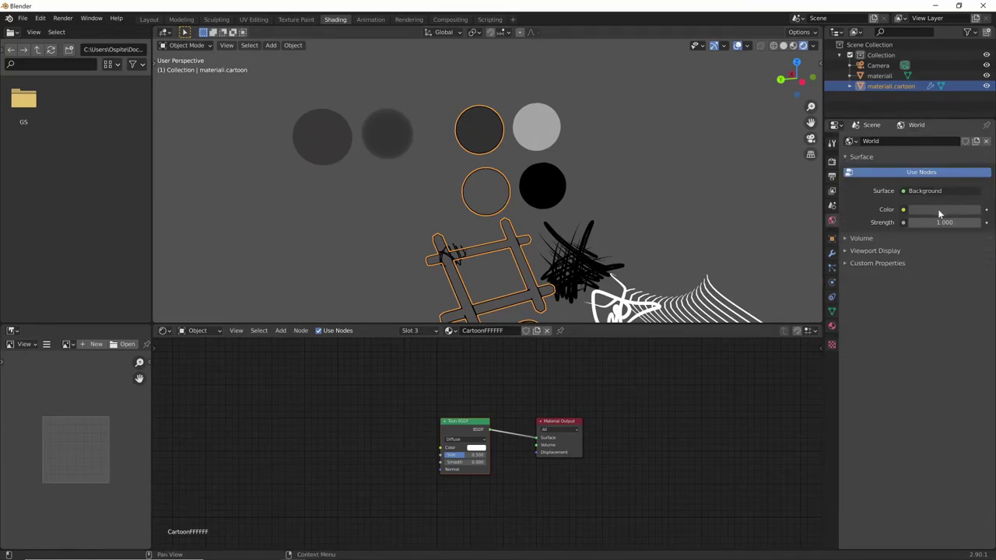
left_click(937, 209)
mouse_move(972, 113)
left_mouse_down()
mouse_move(970, 85)
mouse_move(971, 134)
mouse_move(975, 85)
left_mouse_up()
mouse_move(693, 198)
middle_mouse_down()
mouse_move(638, 234)
mouse_move(653, 230)
middle_mouse_up()
left_click(654, 228)
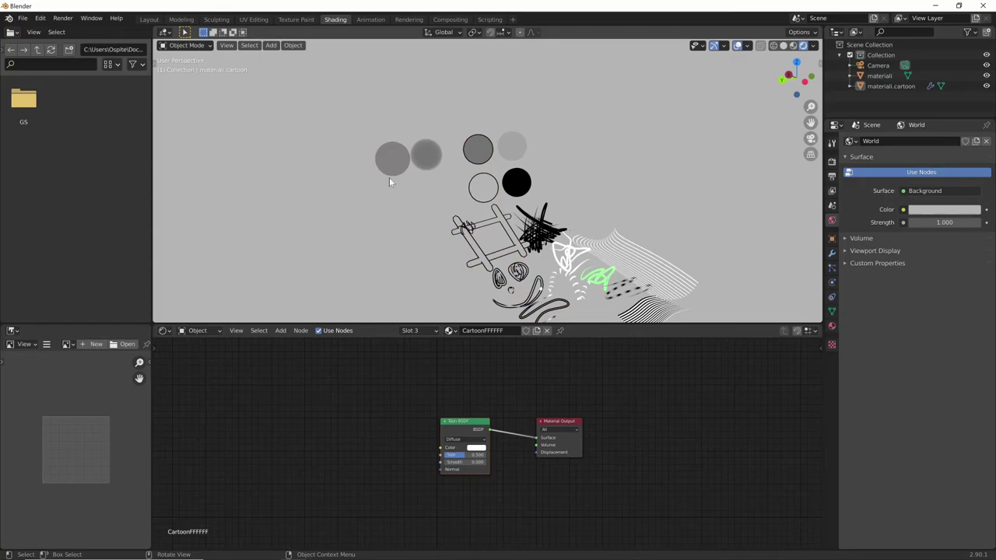
key("shift+a")
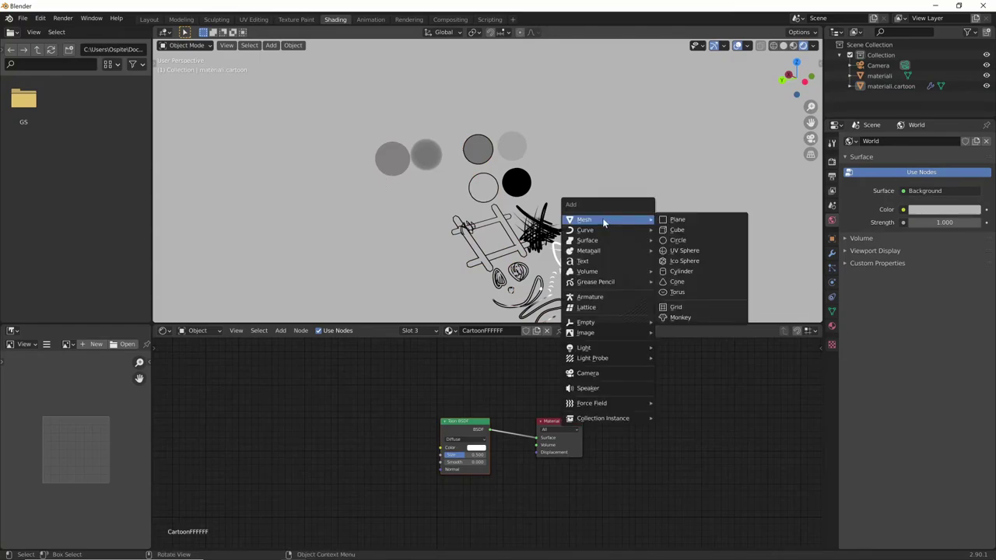
mouse_move(607, 347)
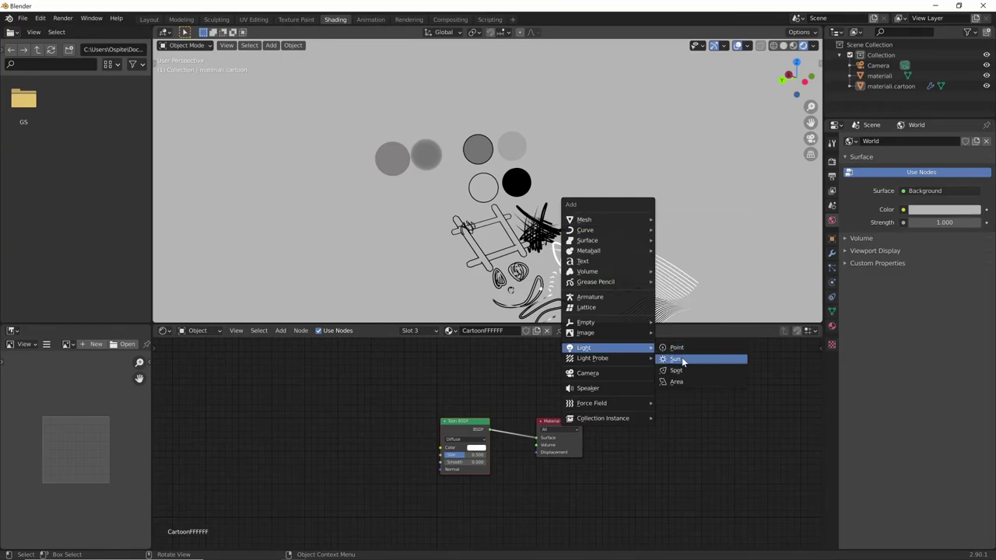
Add a Sun light and move it above the strokes.
left_click(677, 360)
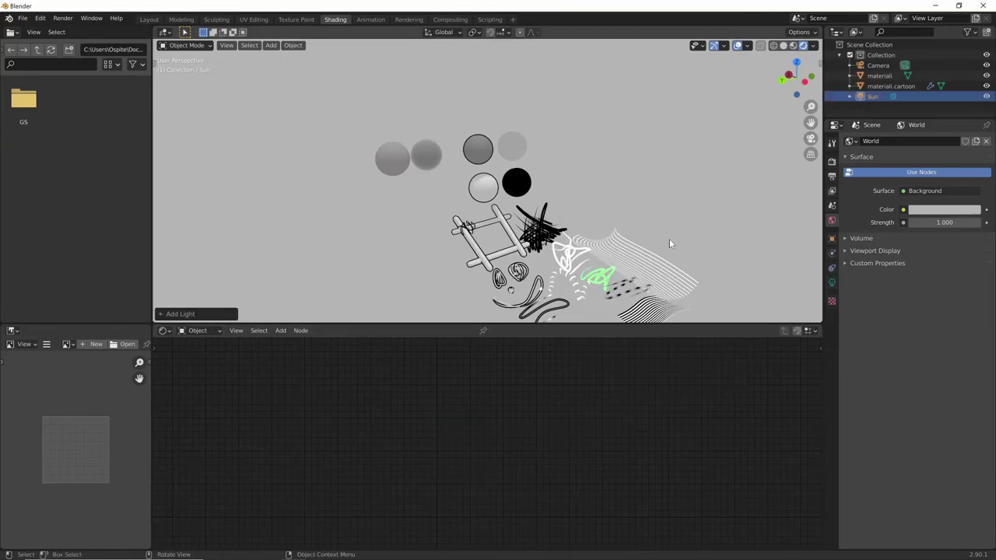
mouse_move(647, 241)
middle_mouse_down()
mouse_move(589, 258)
mouse_move(635, 223)
mouse_move(608, 248)
mouse_move(671, 238)
mouse_move(602, 209)
mouse_move(558, 278)
mouse_move(600, 278)
mouse_move(615, 257)
middle_mouse_up()
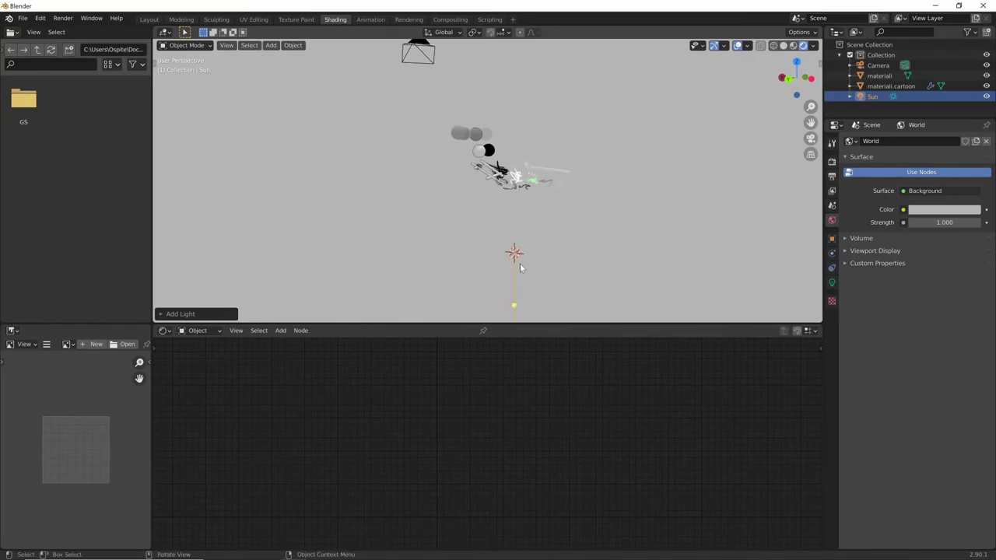
middle_click_drag(520, 267, 526, 294)
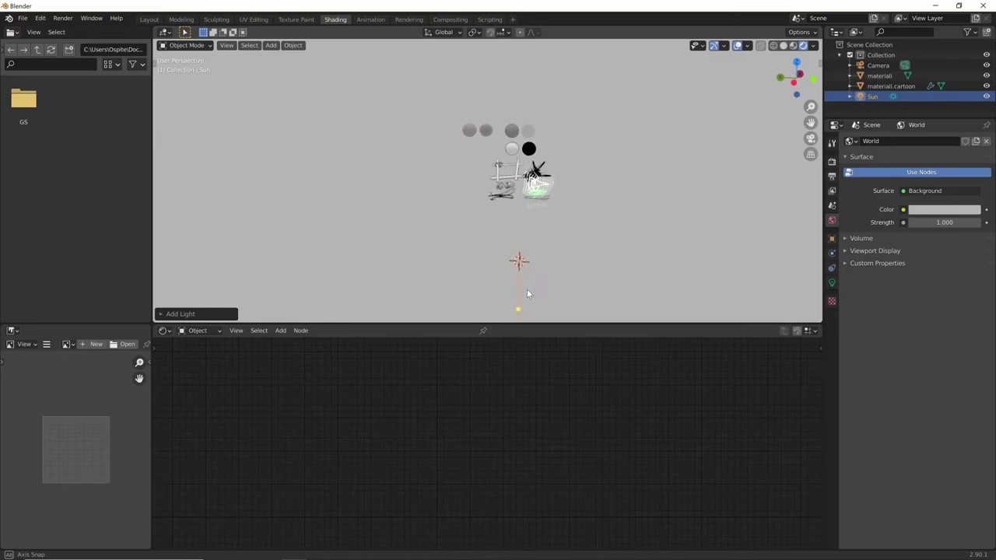
middle_click_drag(526, 293, 656, 273)
key("g")
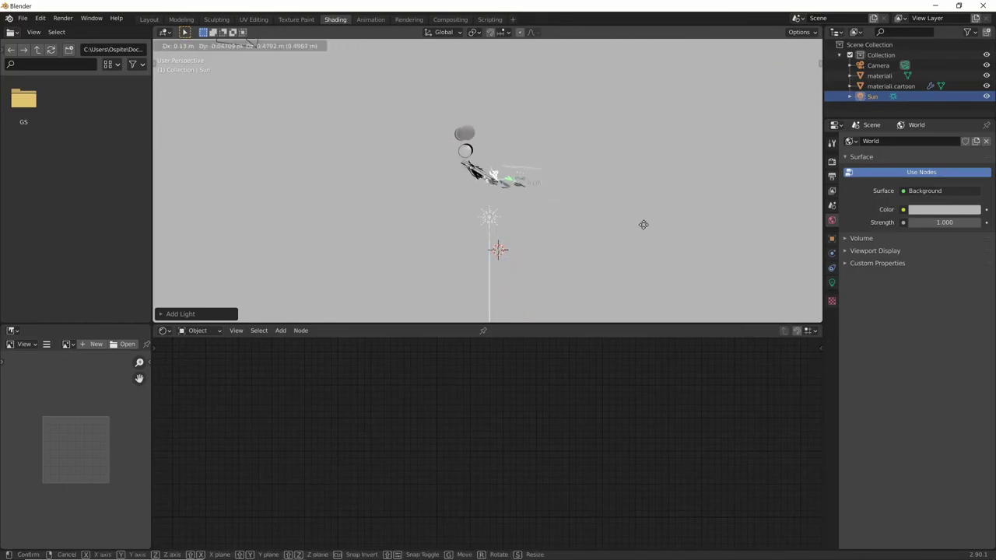
left_click(619, 184)
Tilt the Sun's direction handle so it points toward the scene.
middle_click_drag(619, 184, 520, 184)
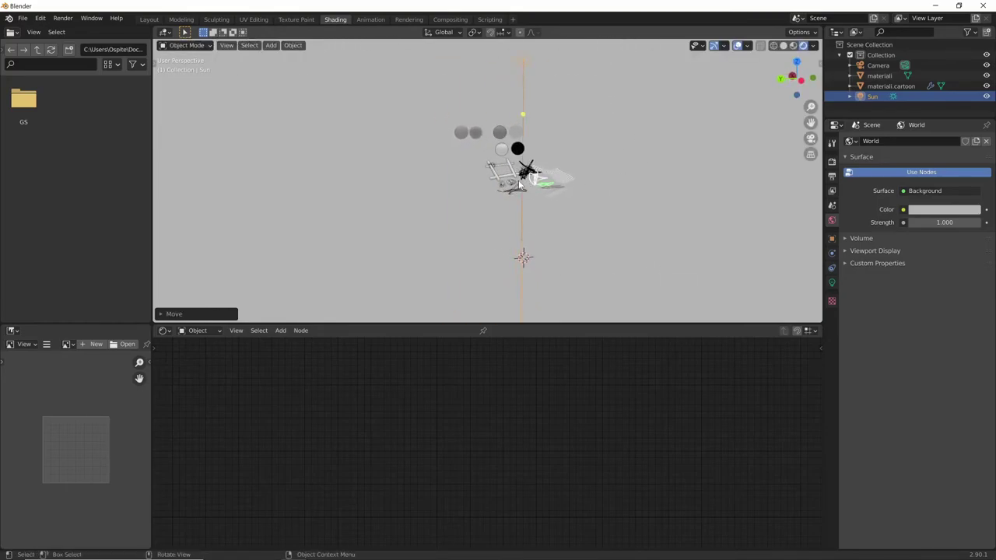
mouse_move(566, 155)
middle_mouse_down()
mouse_move(608, 206)
mouse_move(630, 191)
mouse_move(578, 223)
mouse_move(660, 210)
mouse_move(674, 217)
mouse_move(679, 206)
middle_mouse_up()
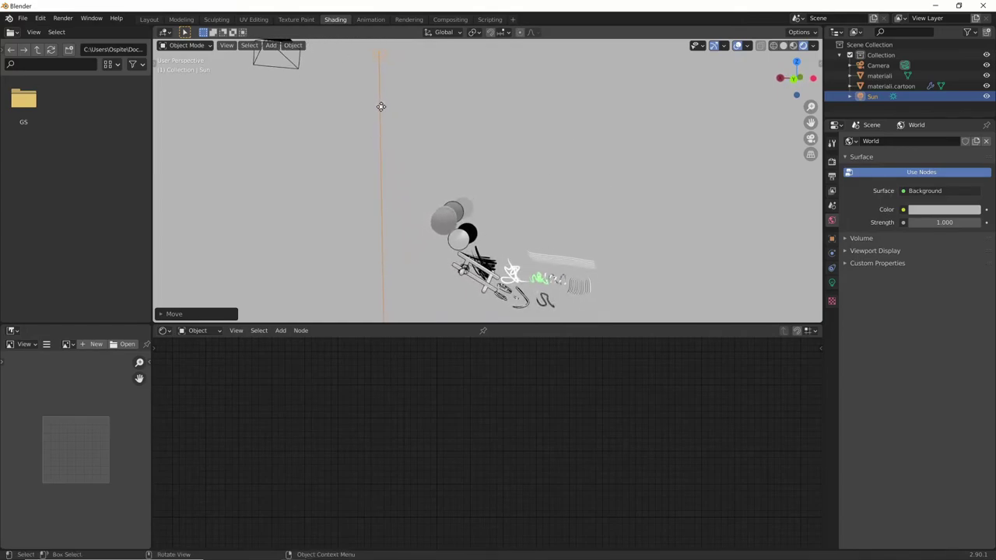
left_click_drag(383, 107, 392, 109)
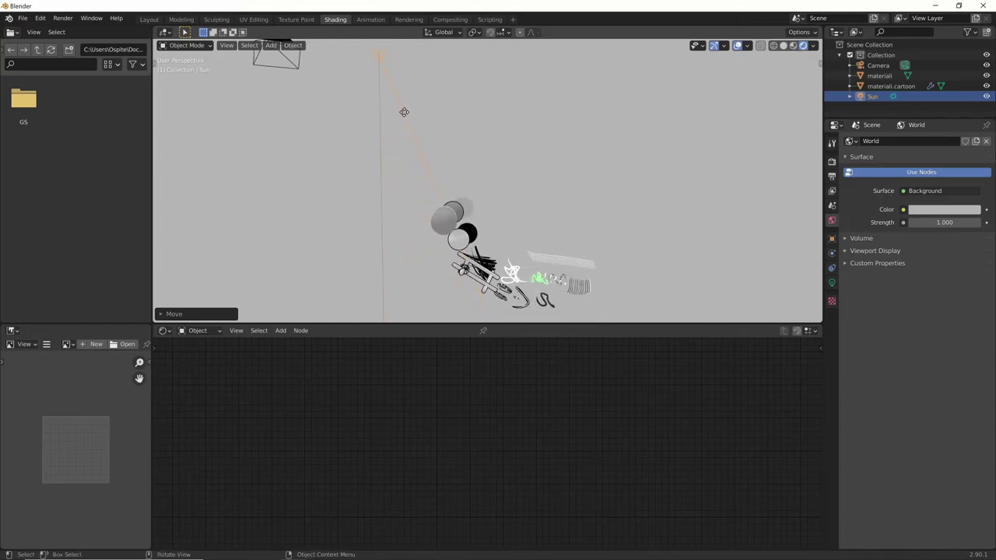
mouse_move(411, 110)
middle_mouse_down()
mouse_move(483, 168)
mouse_move(479, 138)
mouse_move(613, 155)
mouse_move(662, 147)
middle_mouse_up()
Reposition the Sun light to the right and check the lit sketch from above.
key("g")
left_click(653, 131)
key("g")
left_click(533, 103)
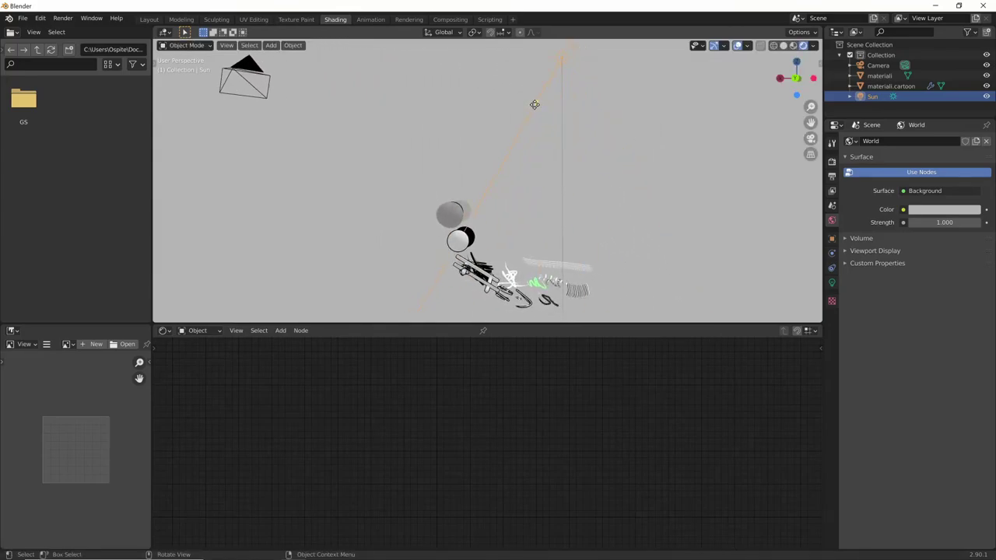
mouse_move(533, 102)
middle_mouse_down()
mouse_move(527, 198)
mouse_move(525, 187)
middle_mouse_up()
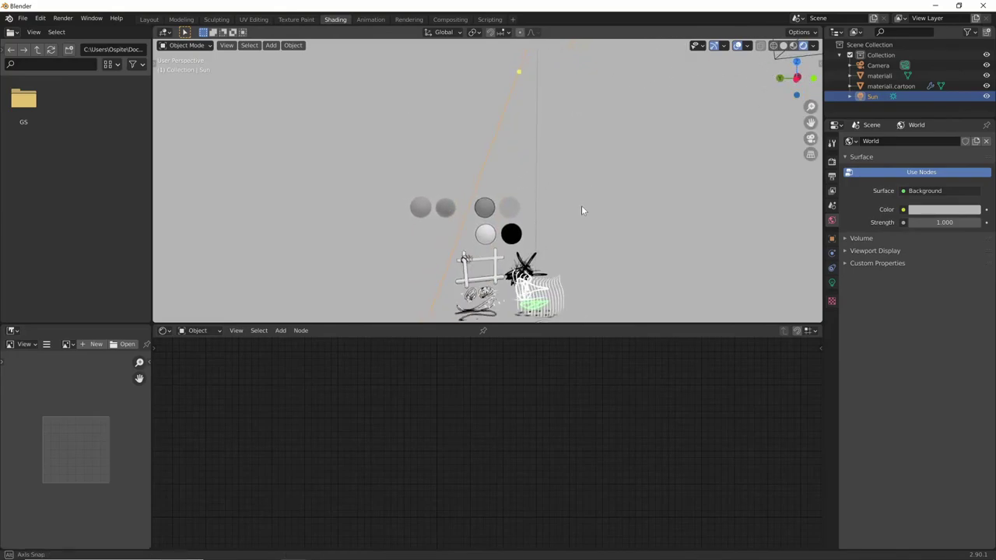
scroll(607, 199, "up", 2)
scroll(609, 156, "up", 2)
mouse_move(611, 142)
middle_mouse_down()
mouse_move(566, 207)
mouse_move(580, 214)
mouse_move(540, 239)
mouse_move(524, 200)
middle_mouse_up()
left_click(488, 178)
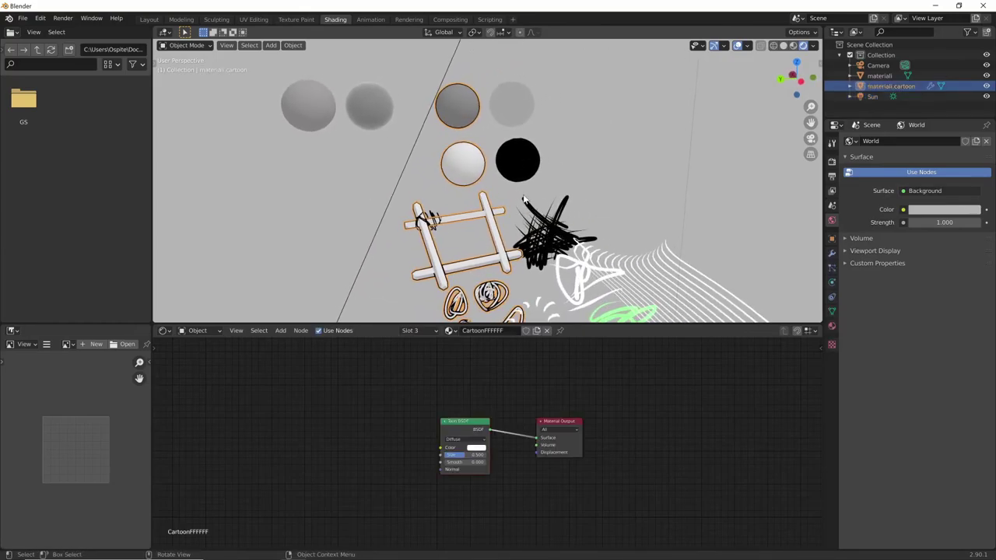
Set the Sun light's Strength to 10 and its Specular to 0.
left_click(872, 96)
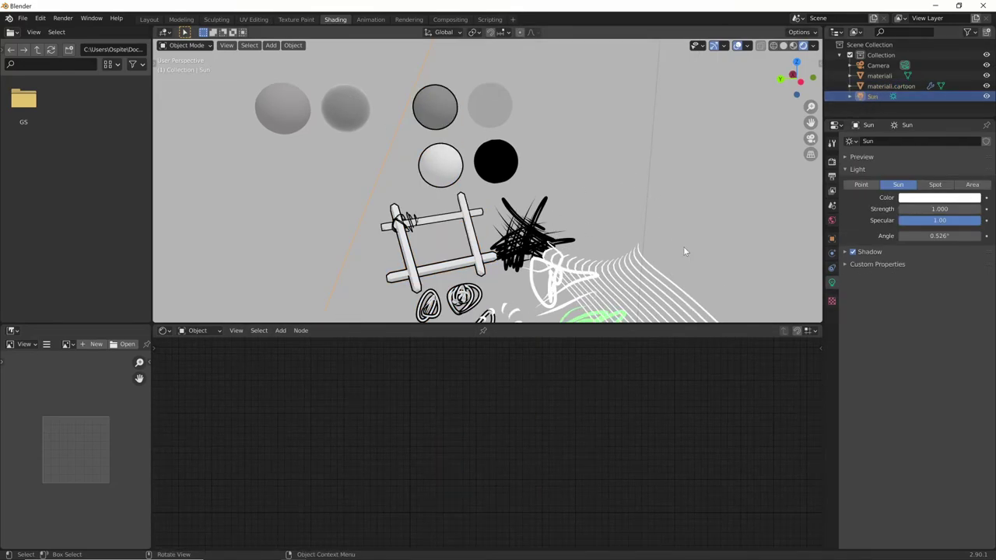
left_click(933, 209)
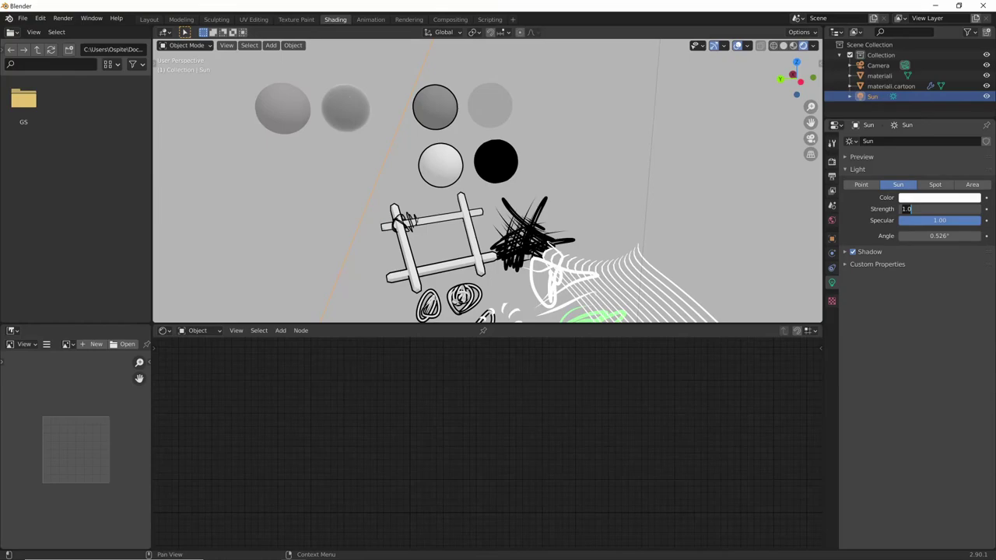
type("10")
key("Return")
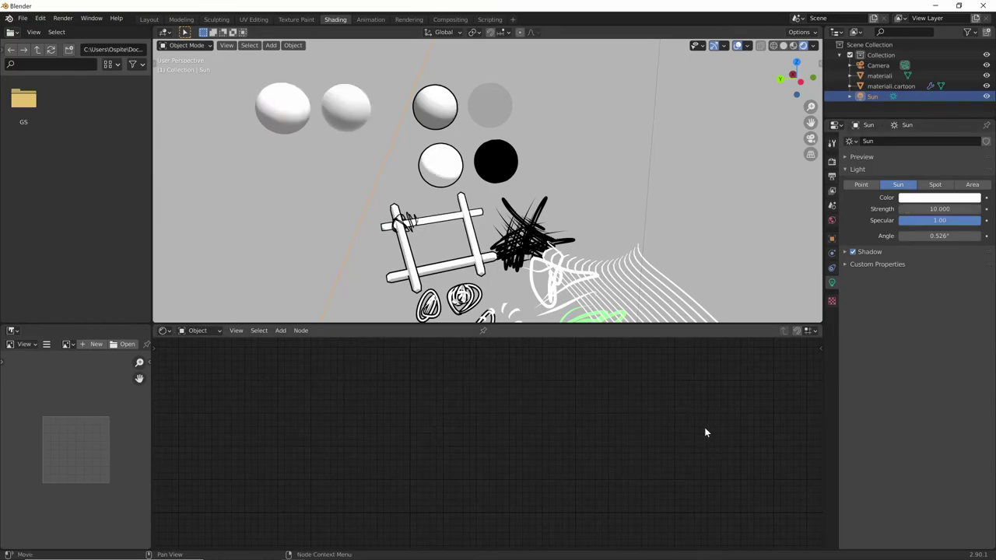
middle_click_drag(644, 248, 634, 251)
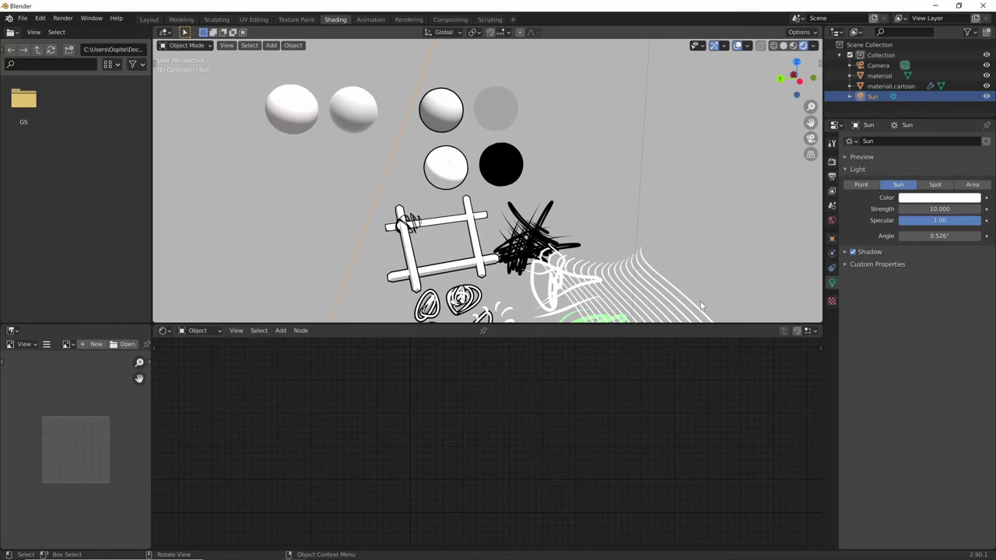
middle_click_drag(700, 306, 700, 303)
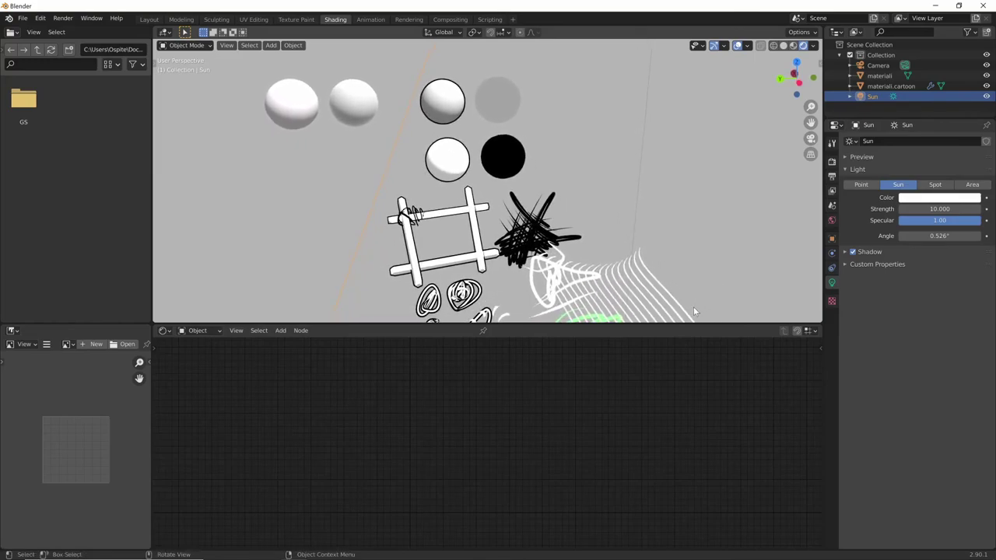
middle_click_drag(714, 295, 559, 199)
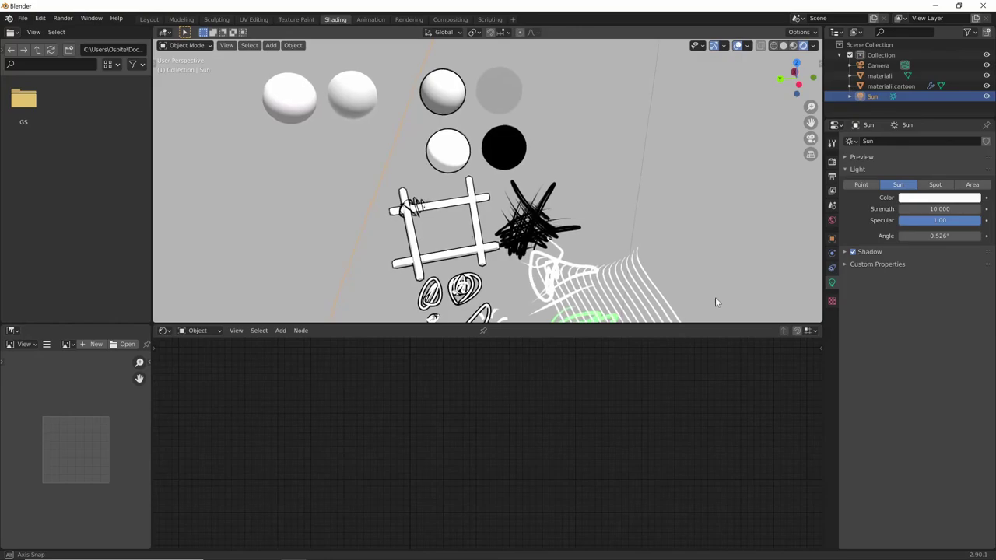
left_click(943, 209)
type("100.000")
key("Return")
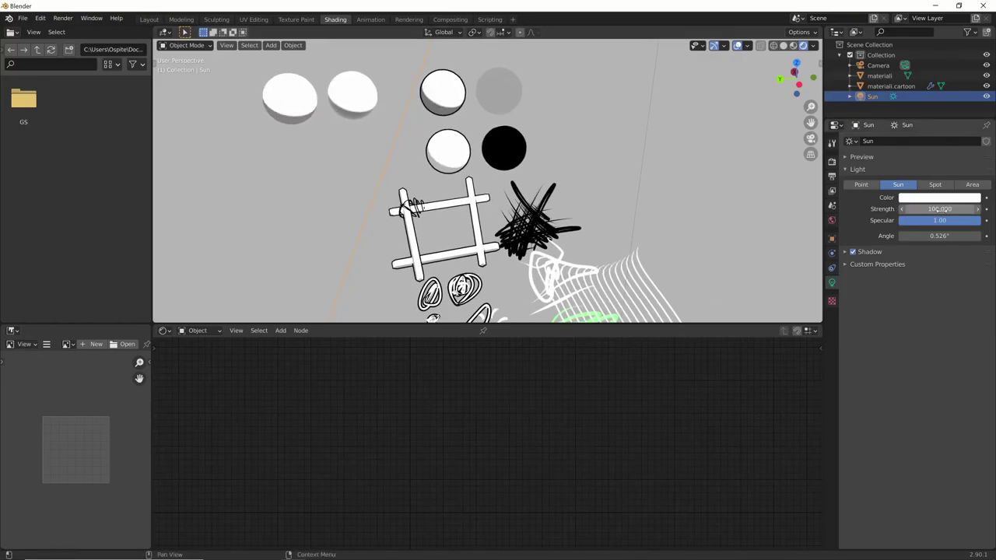
key("ctrl+z")
mouse_move(724, 251)
middle_mouse_down()
mouse_move(662, 238)
mouse_move(642, 200)
mouse_move(641, 219)
middle_mouse_up()
scroll(644, 201, "down", 3)
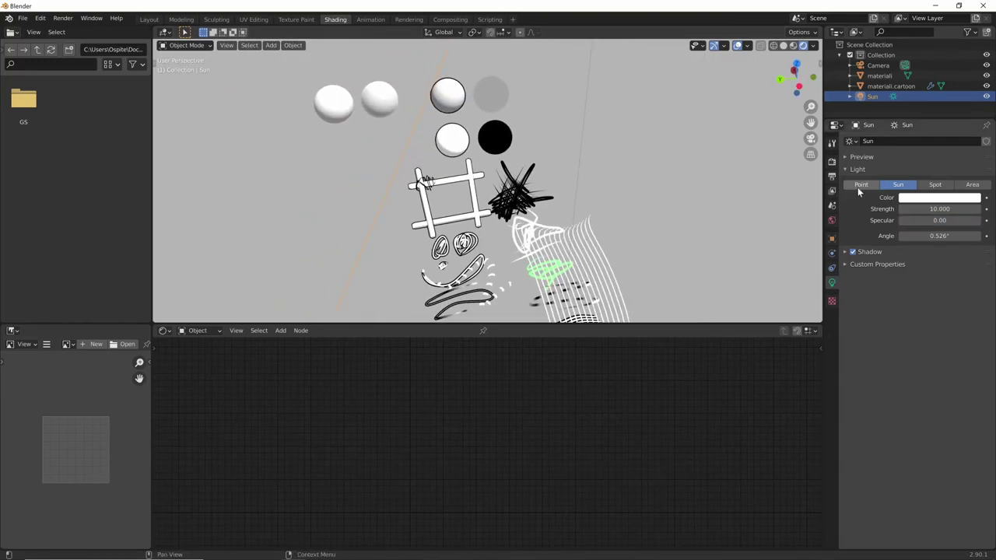
Darken the World background colour to grey with value 0.427.
left_click(832, 221)
left_click(944, 209)
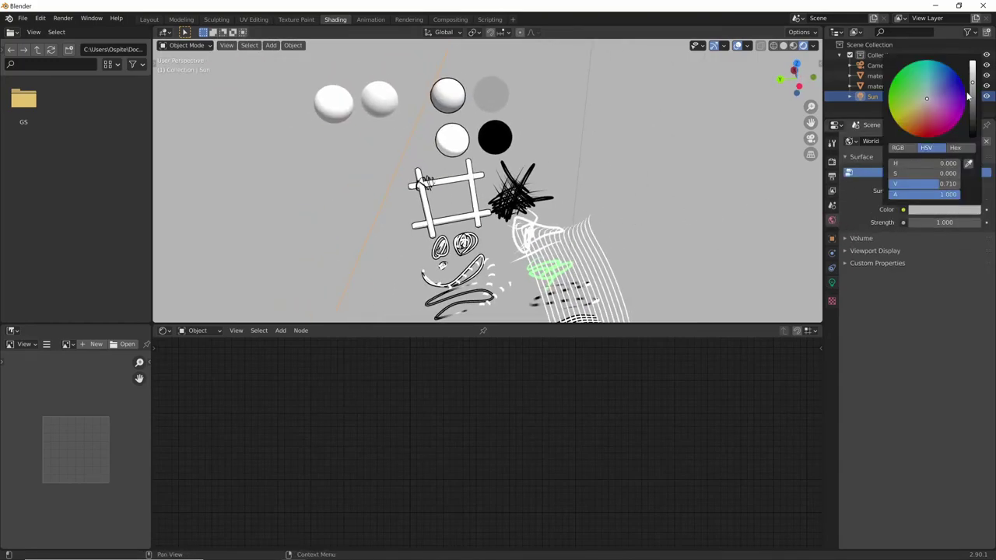
left_click_drag(972, 97, 973, 106)
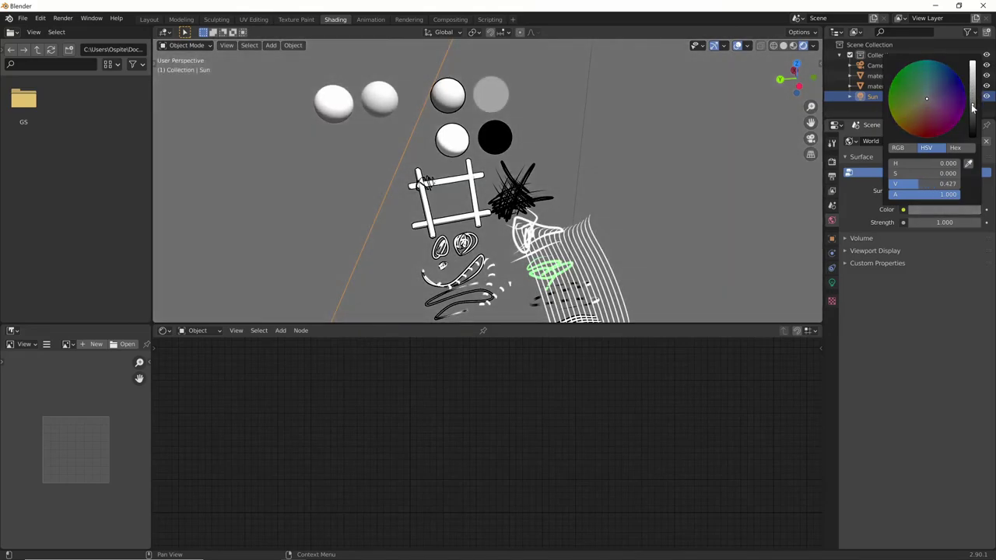
scroll(661, 253, "up", 2)
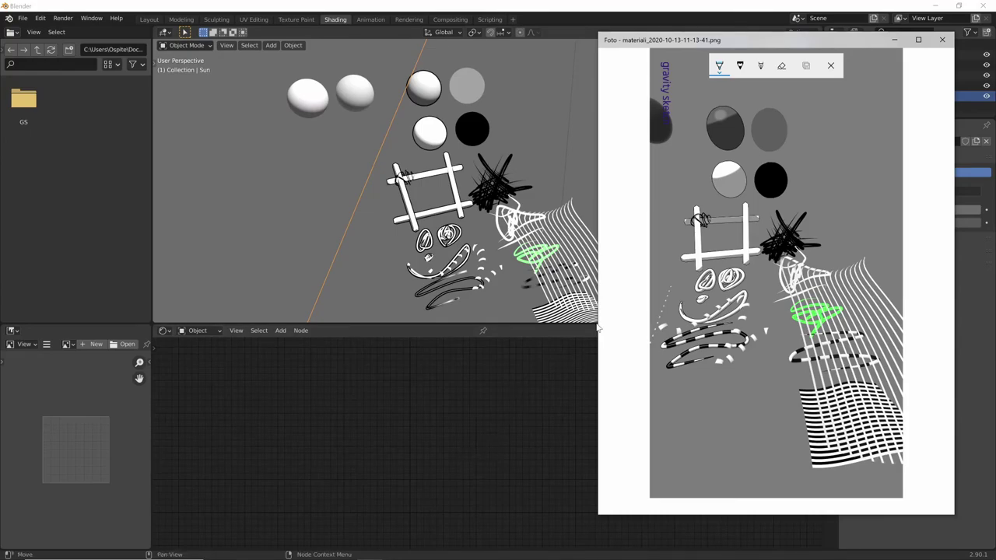
left_click(463, 282)
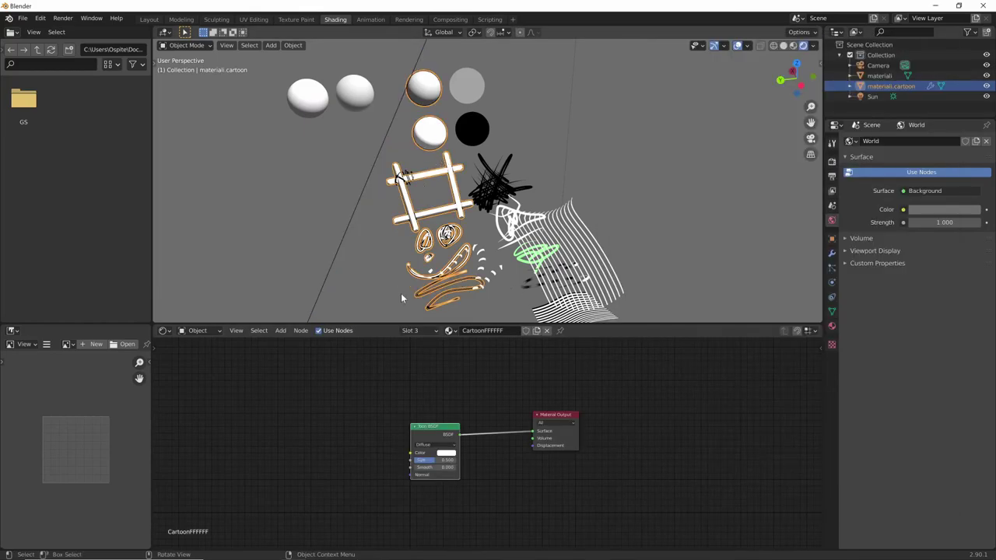
Try a thinner 0.00125 m Solidify thickness on the materiali.cartoon outline.
left_click(674, 267)
key("ctrl+z")
left_click(831, 253)
scroll(685, 183, "up", 5)
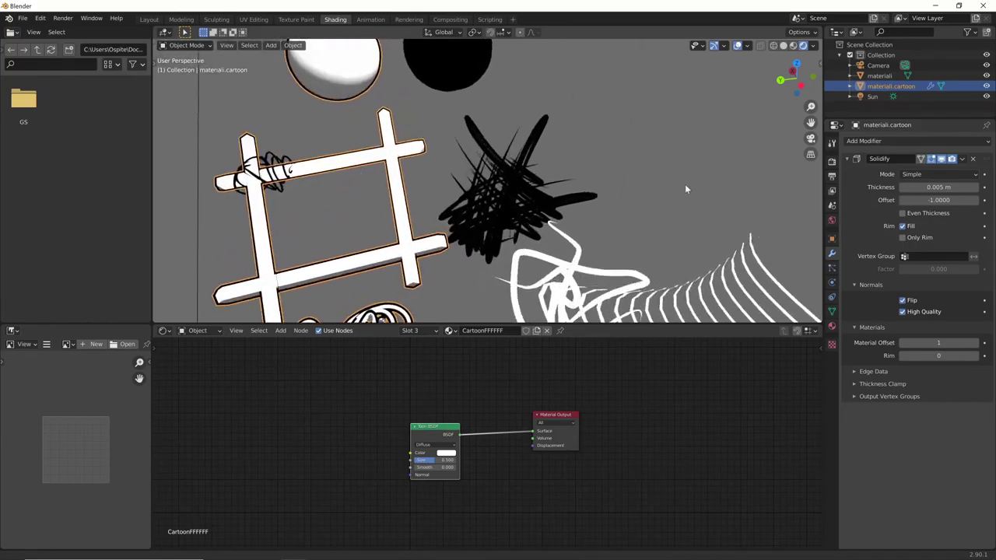
middle_click_drag(616, 200, 718, 295, "shift")
middle_click_drag(645, 205, 671, 225, "shift")
left_click(938, 187)
type("12")
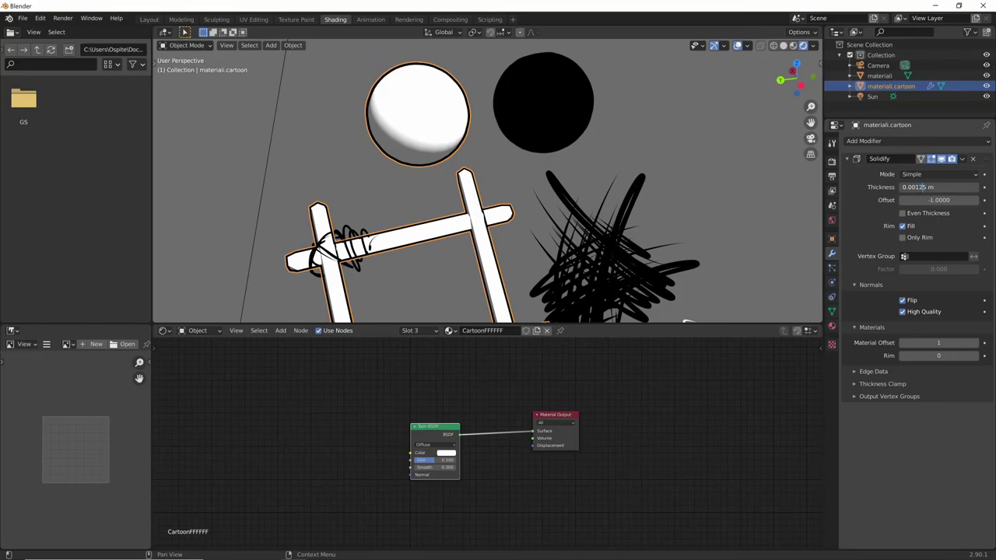
key("Return")
Compare the thinner outlines, then restore the Solidify thickness to 0.005 m.
left_click(745, 238)
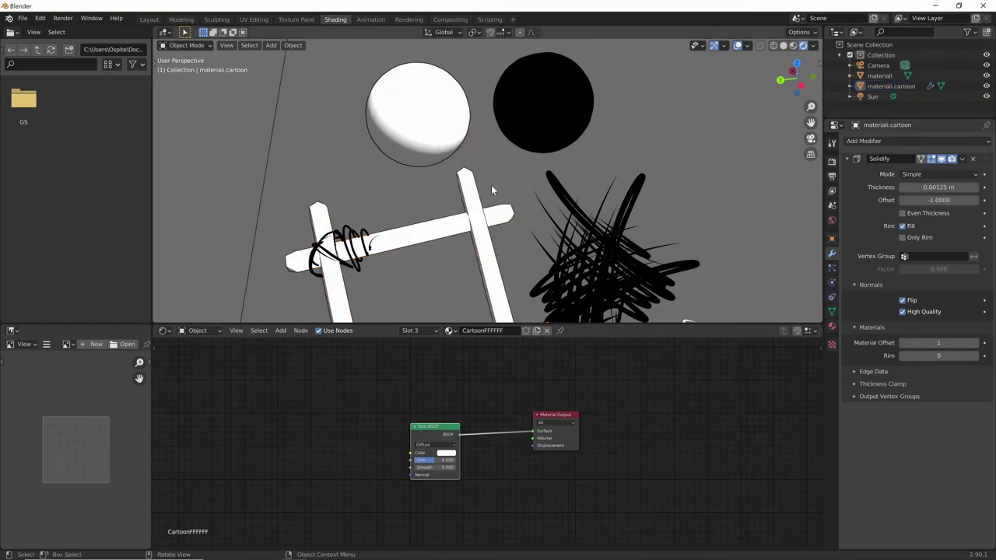
mouse_move(491, 189)
middle_mouse_down("ctrl")
mouse_move(628, 166)
mouse_move(455, 285)
middle_mouse_up("ctrl")
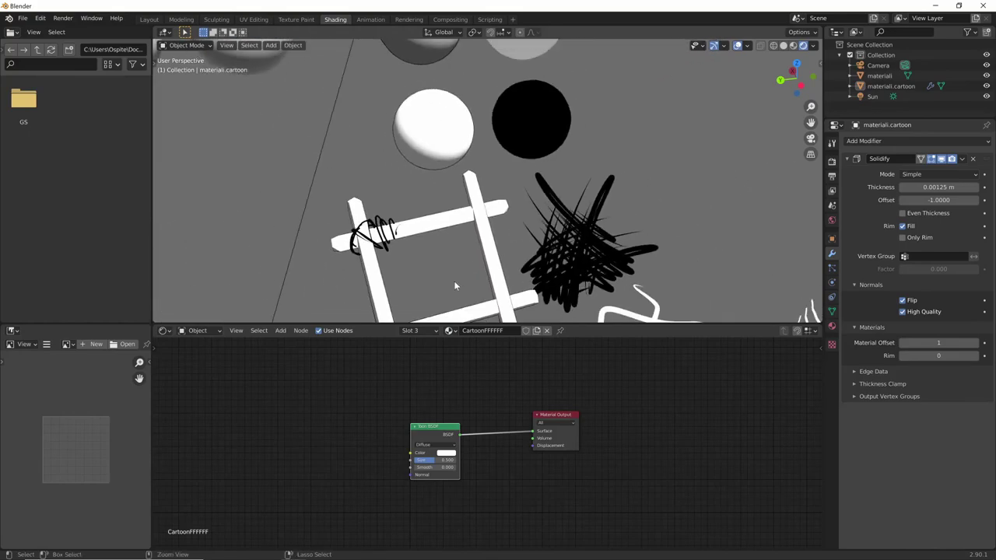
mouse_move(565, 225)
middle_mouse_down()
mouse_move(708, 170)
mouse_move(644, 199)
middle_mouse_up()
mouse_move(449, 279)
middle_mouse_down()
mouse_move(699, 225)
mouse_move(501, 292)
middle_mouse_up()
left_click(502, 292)
left_click_drag(937, 187, 960, 187)
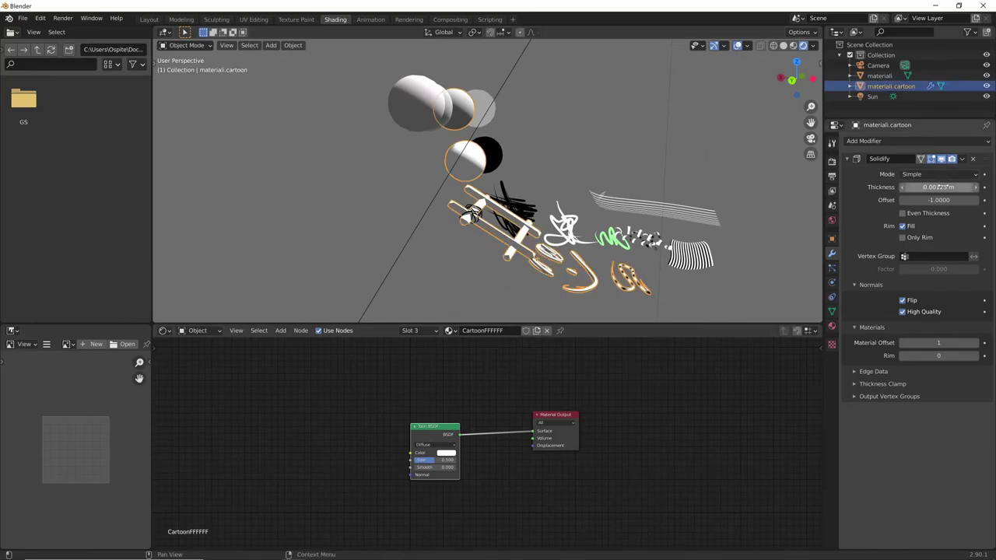
scroll(711, 173, "up", 6)
scroll(663, 188, "down", 2)
scroll(664, 188, "down", 5)
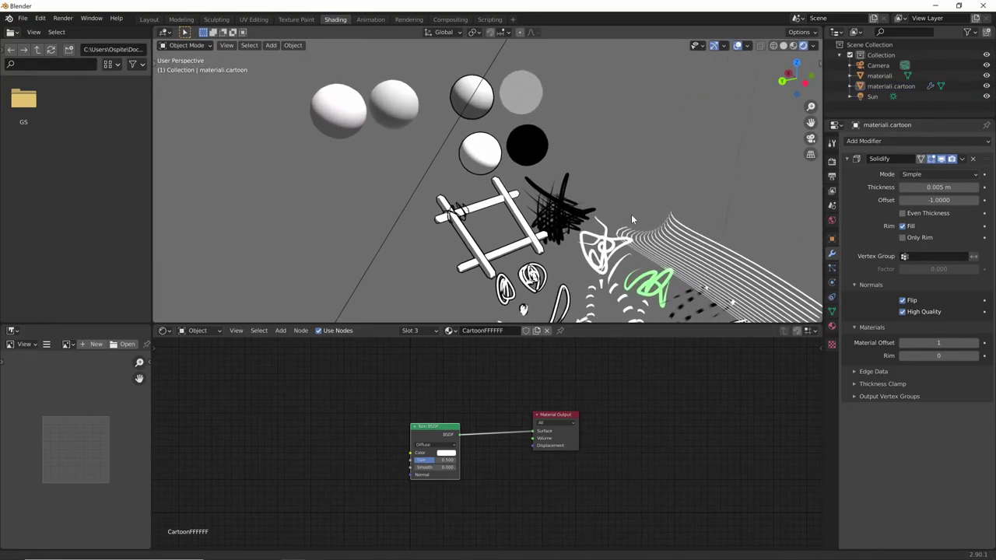
mouse_move(631, 213)
middle_mouse_down()
mouse_move(703, 206)
mouse_move(672, 223)
mouse_move(641, 223)
mouse_move(681, 311)
middle_mouse_up()
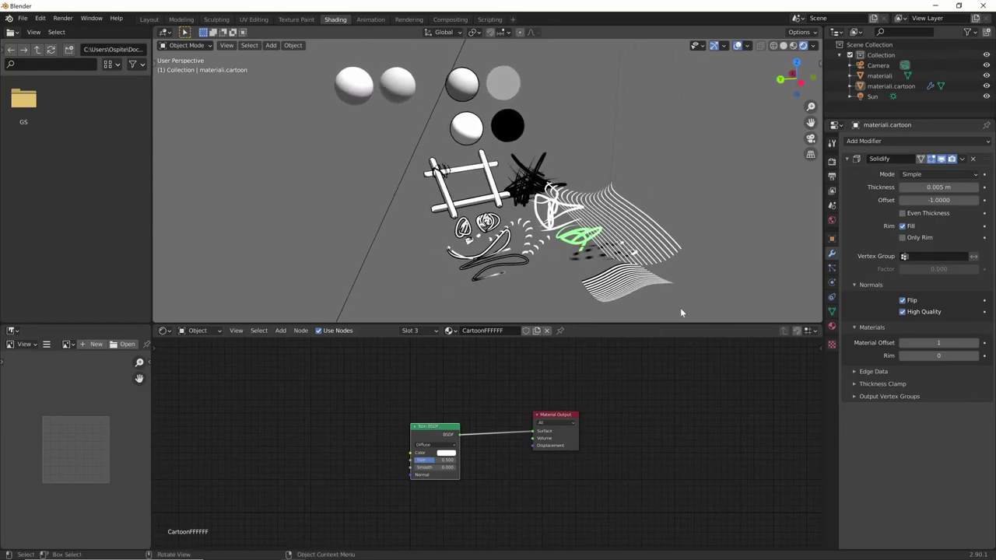
key("alt+Tab")
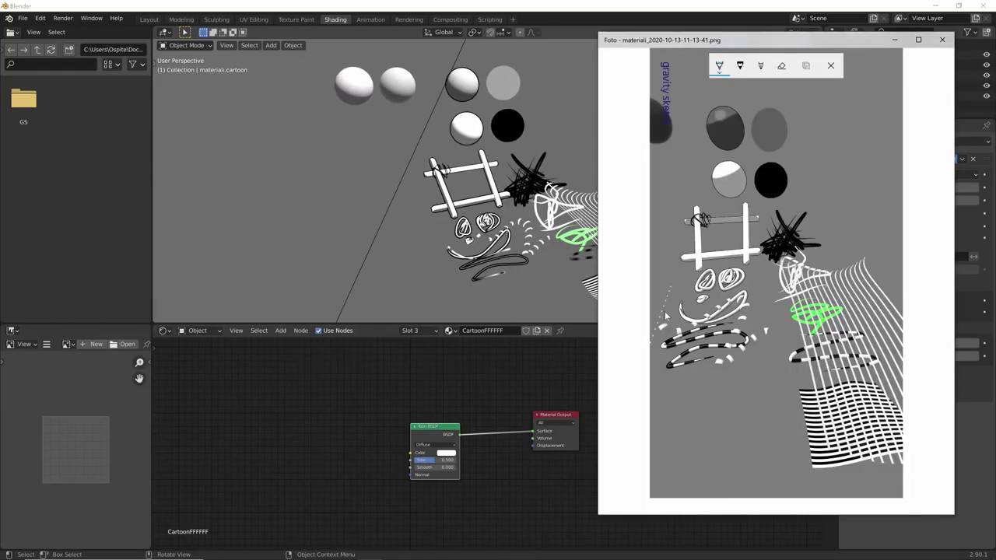
left_click(420, 412)
mouse_move(641, 261)
middle_mouse_down()
mouse_move(676, 249)
mouse_move(589, 259)
mouse_move(701, 256)
mouse_move(639, 265)
middle_mouse_up()
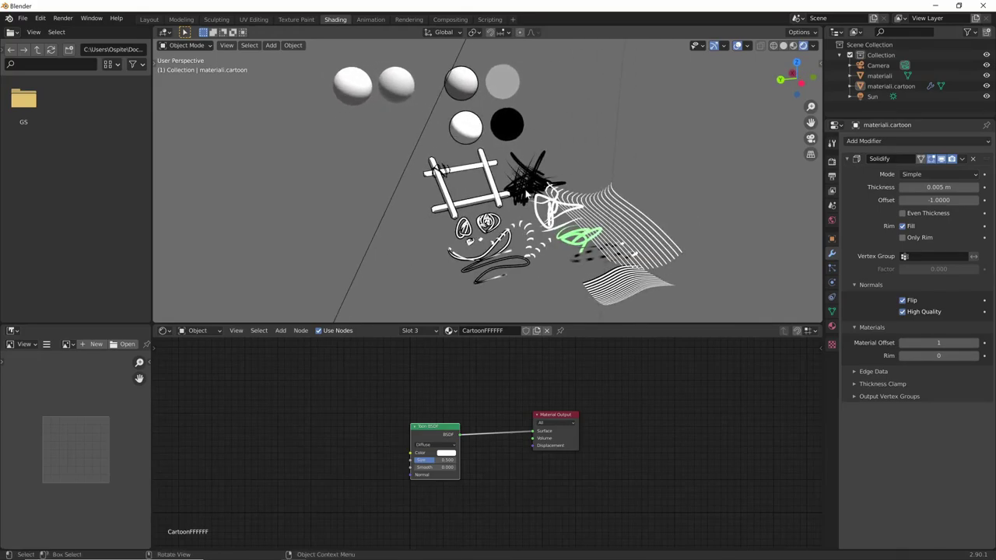
mouse_move(706, 260)
middle_mouse_down()
mouse_move(668, 272)
mouse_move(700, 260)
mouse_move(686, 246)
mouse_move(698, 255)
middle_mouse_up()
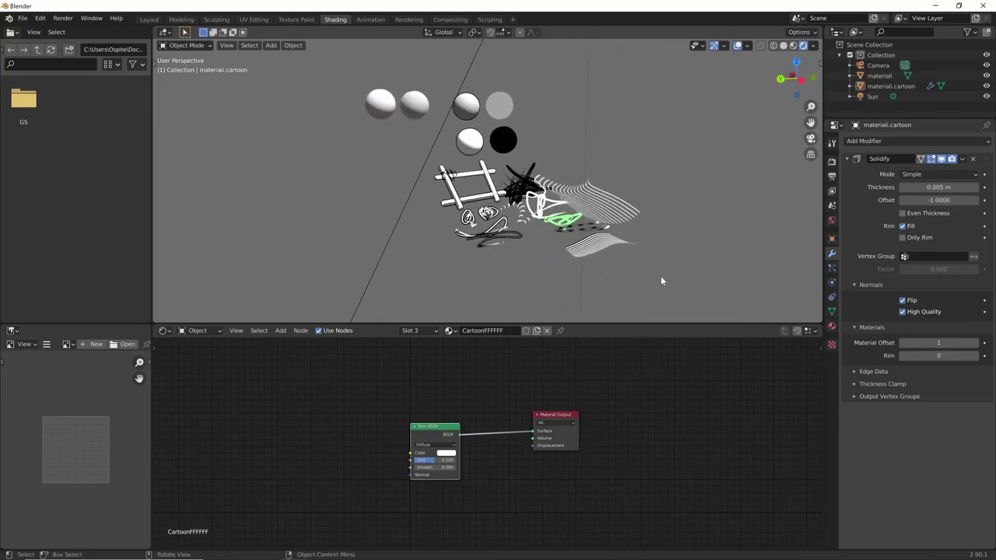
left_click(466, 185)
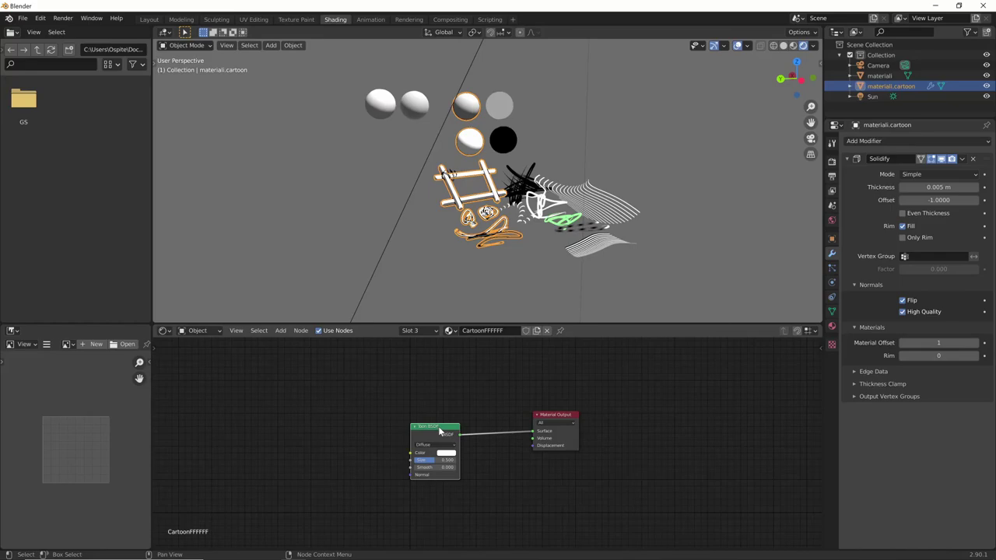
mouse_move(418, 527)
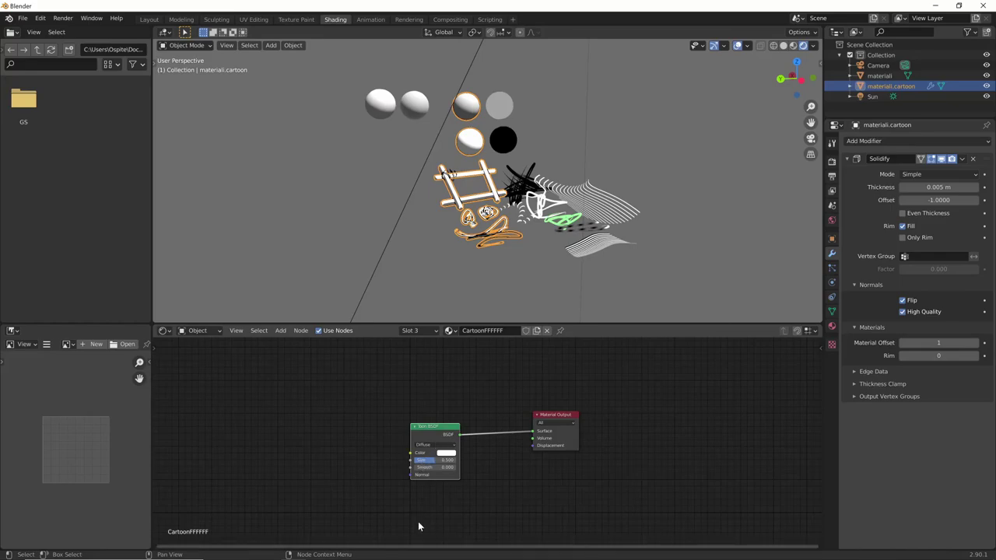
scroll(487, 181, "up", 3)
scroll(487, 181, "up", 1)
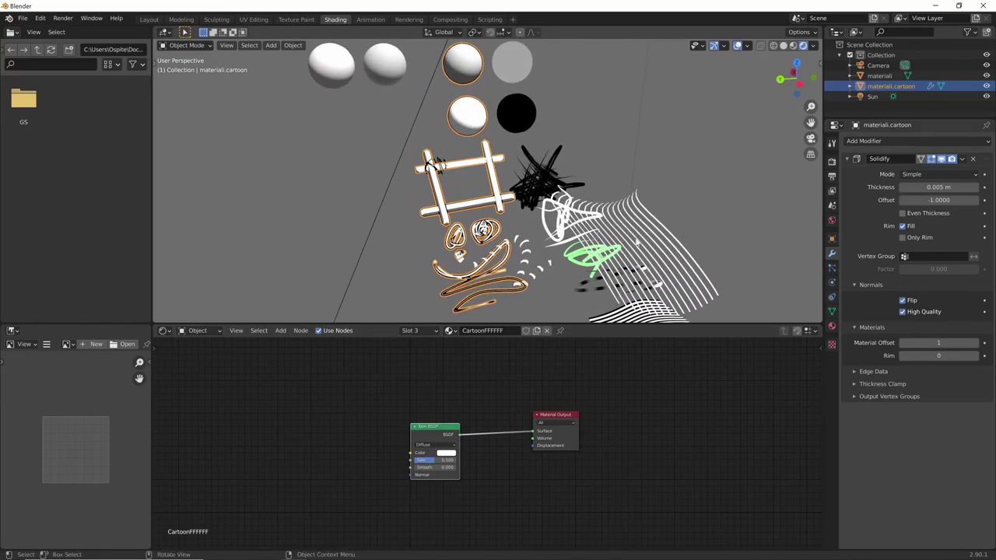
left_click(569, 294)
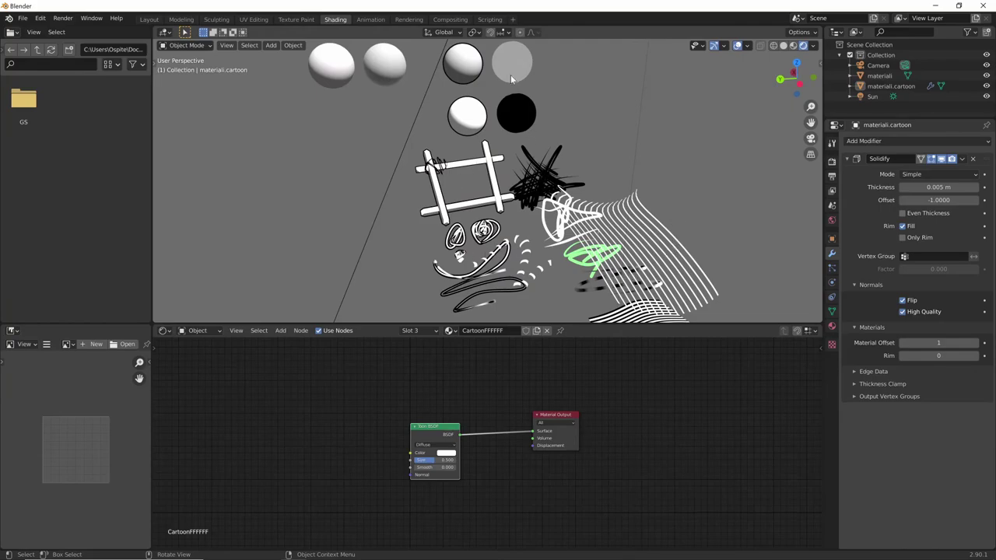
scroll(700, 218, "down", 3)
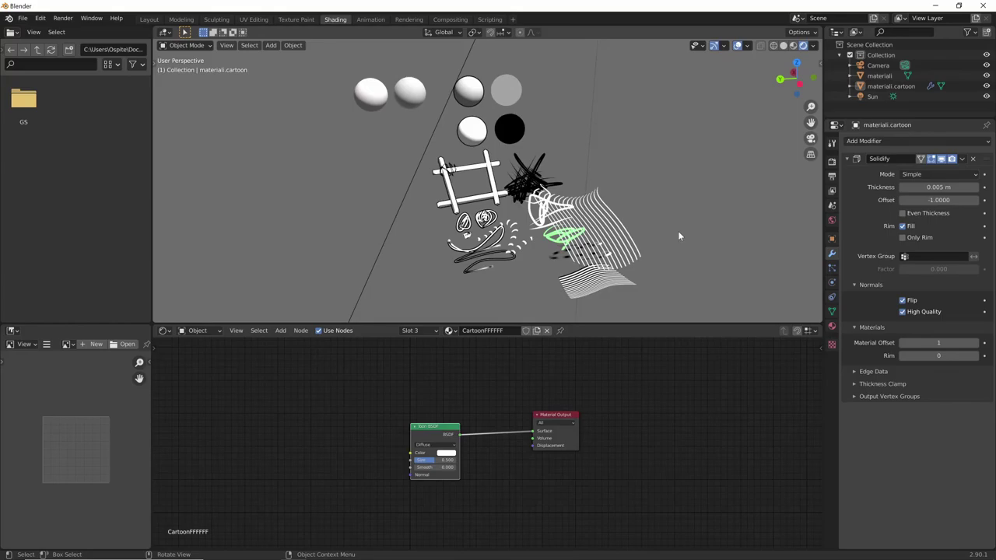
middle_click_drag(677, 232, 656, 232, "shift")
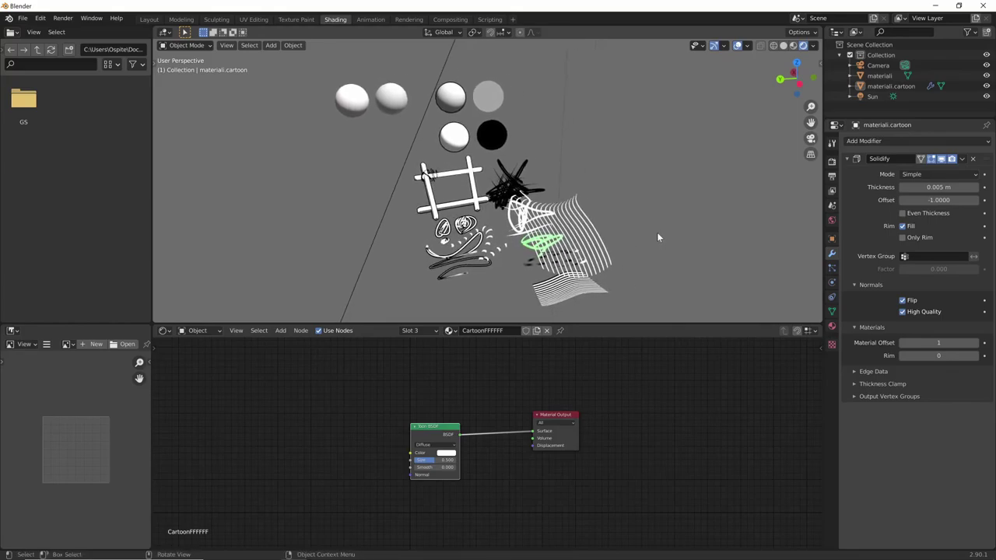